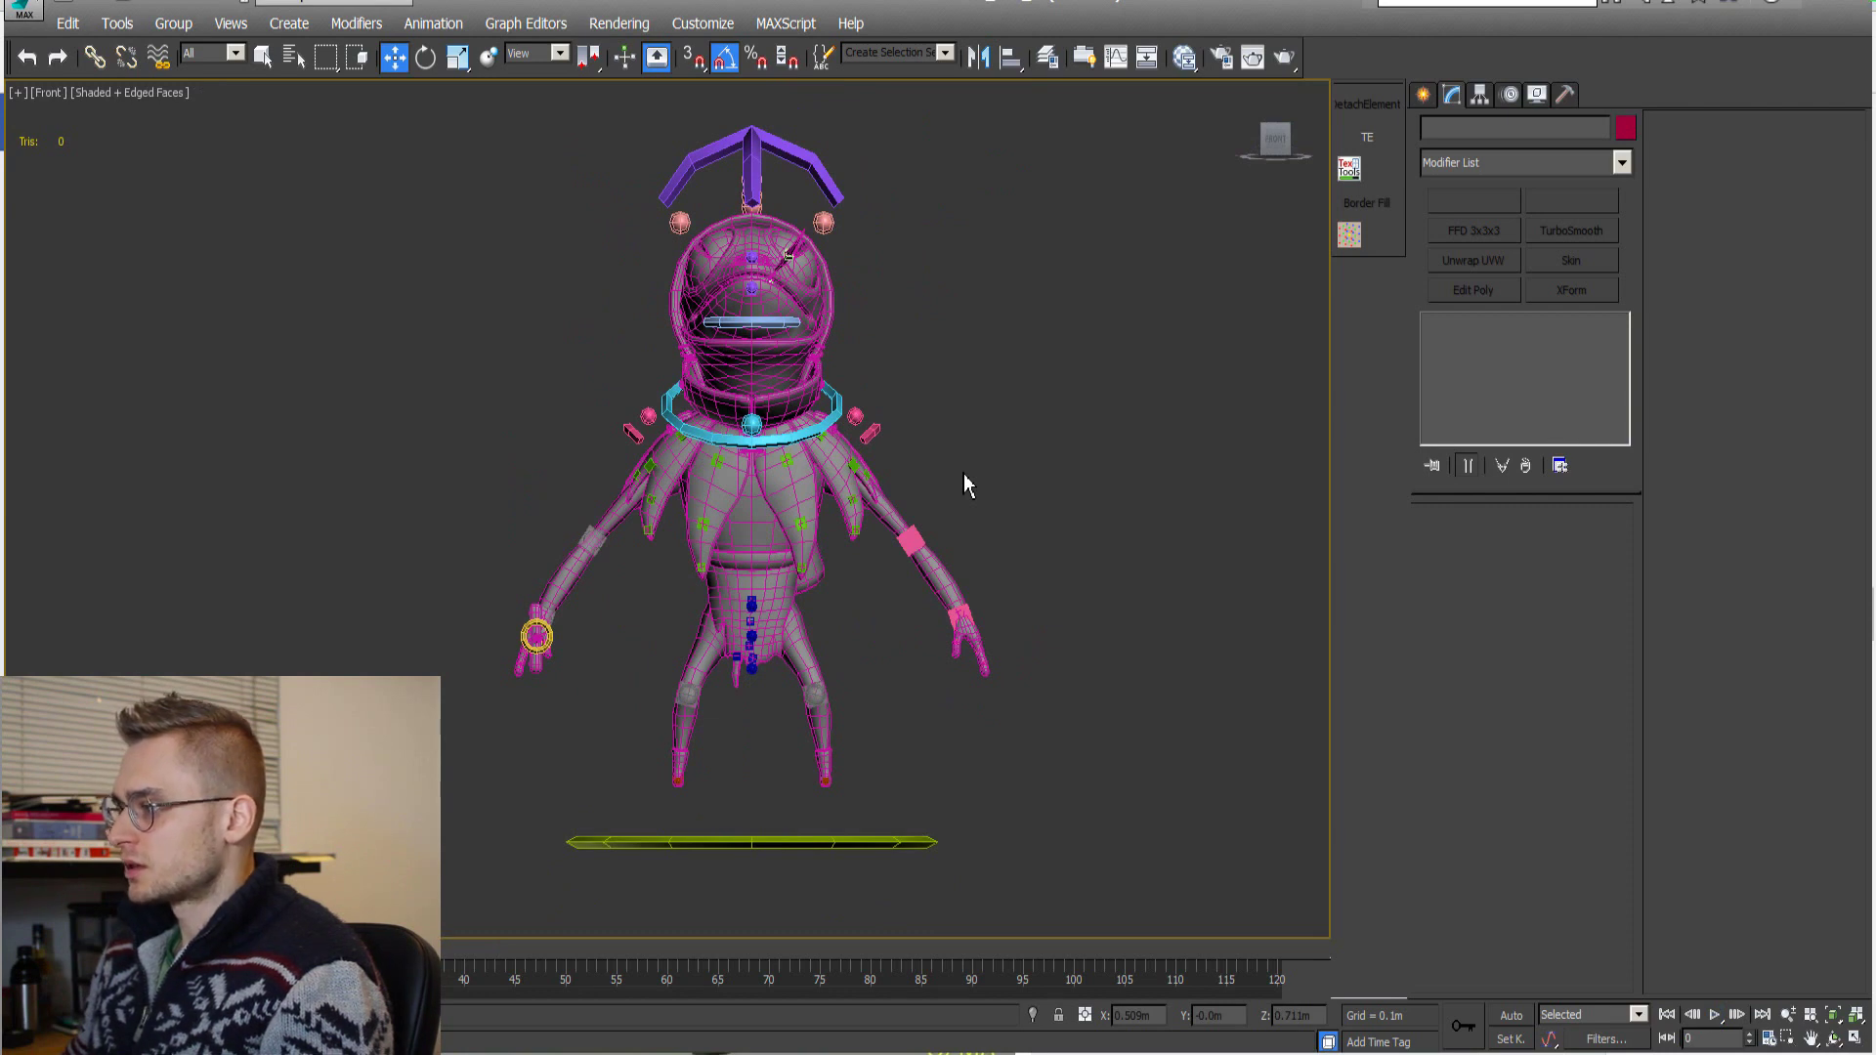
Try rotating the right knee control 35 degrees around its local X axis and undo the rotation.
scroll(596, 540, up, 4)
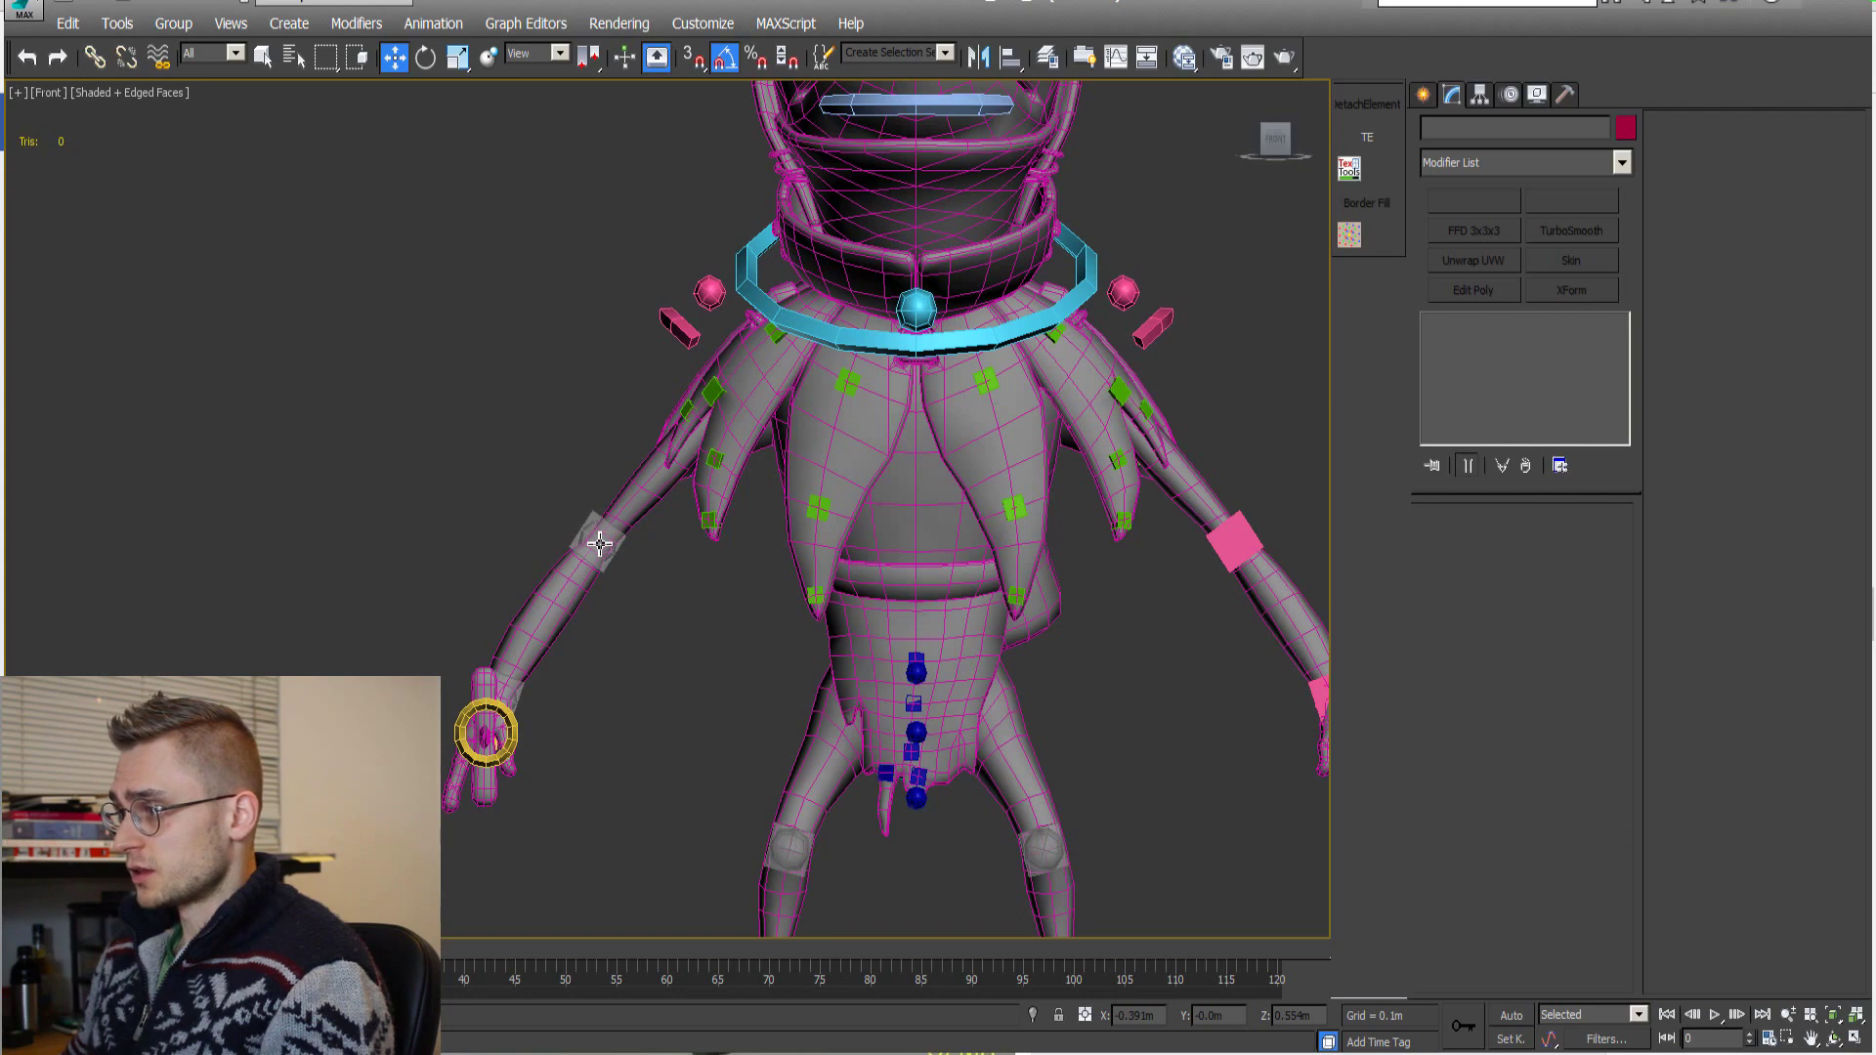
middle_drag(879, 798, 762, 590)
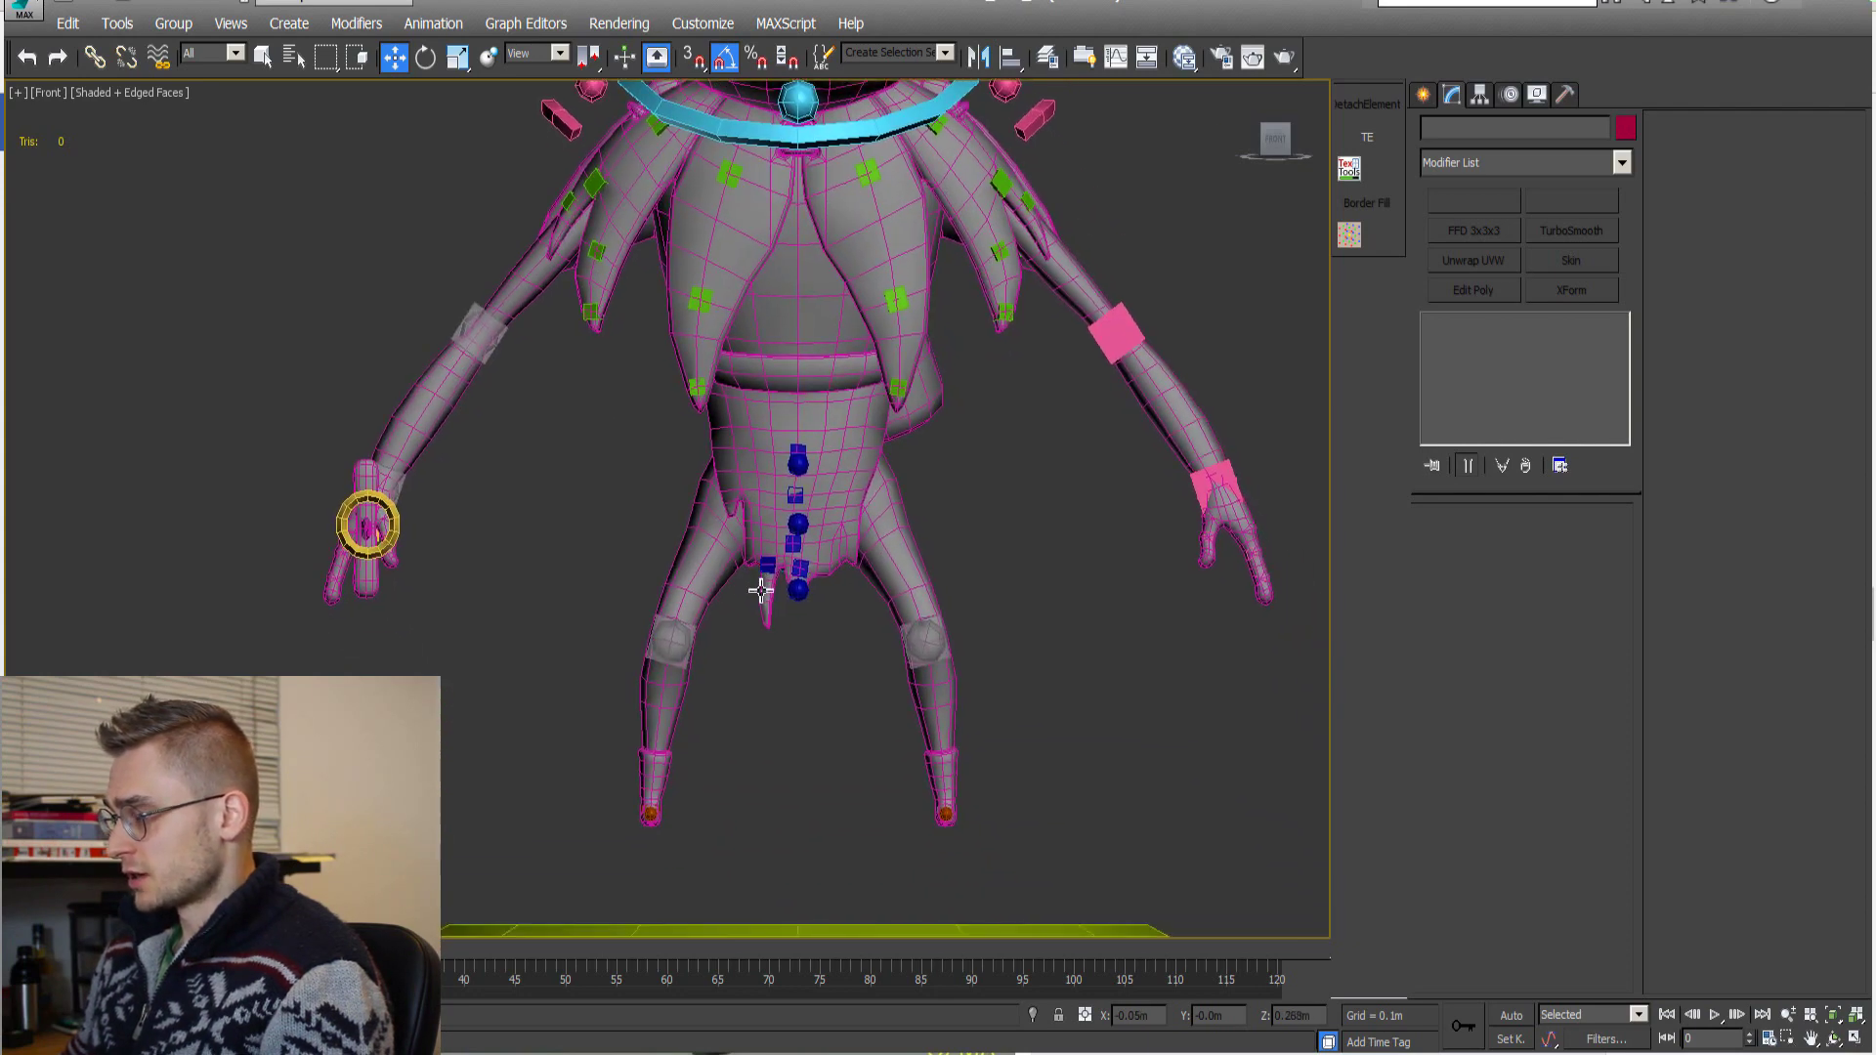
scroll(671, 635, up, 4)
click(670, 633)
scroll(671, 633, up, 4)
alt+middle_drag(671, 633, 808, 649)
key(e)
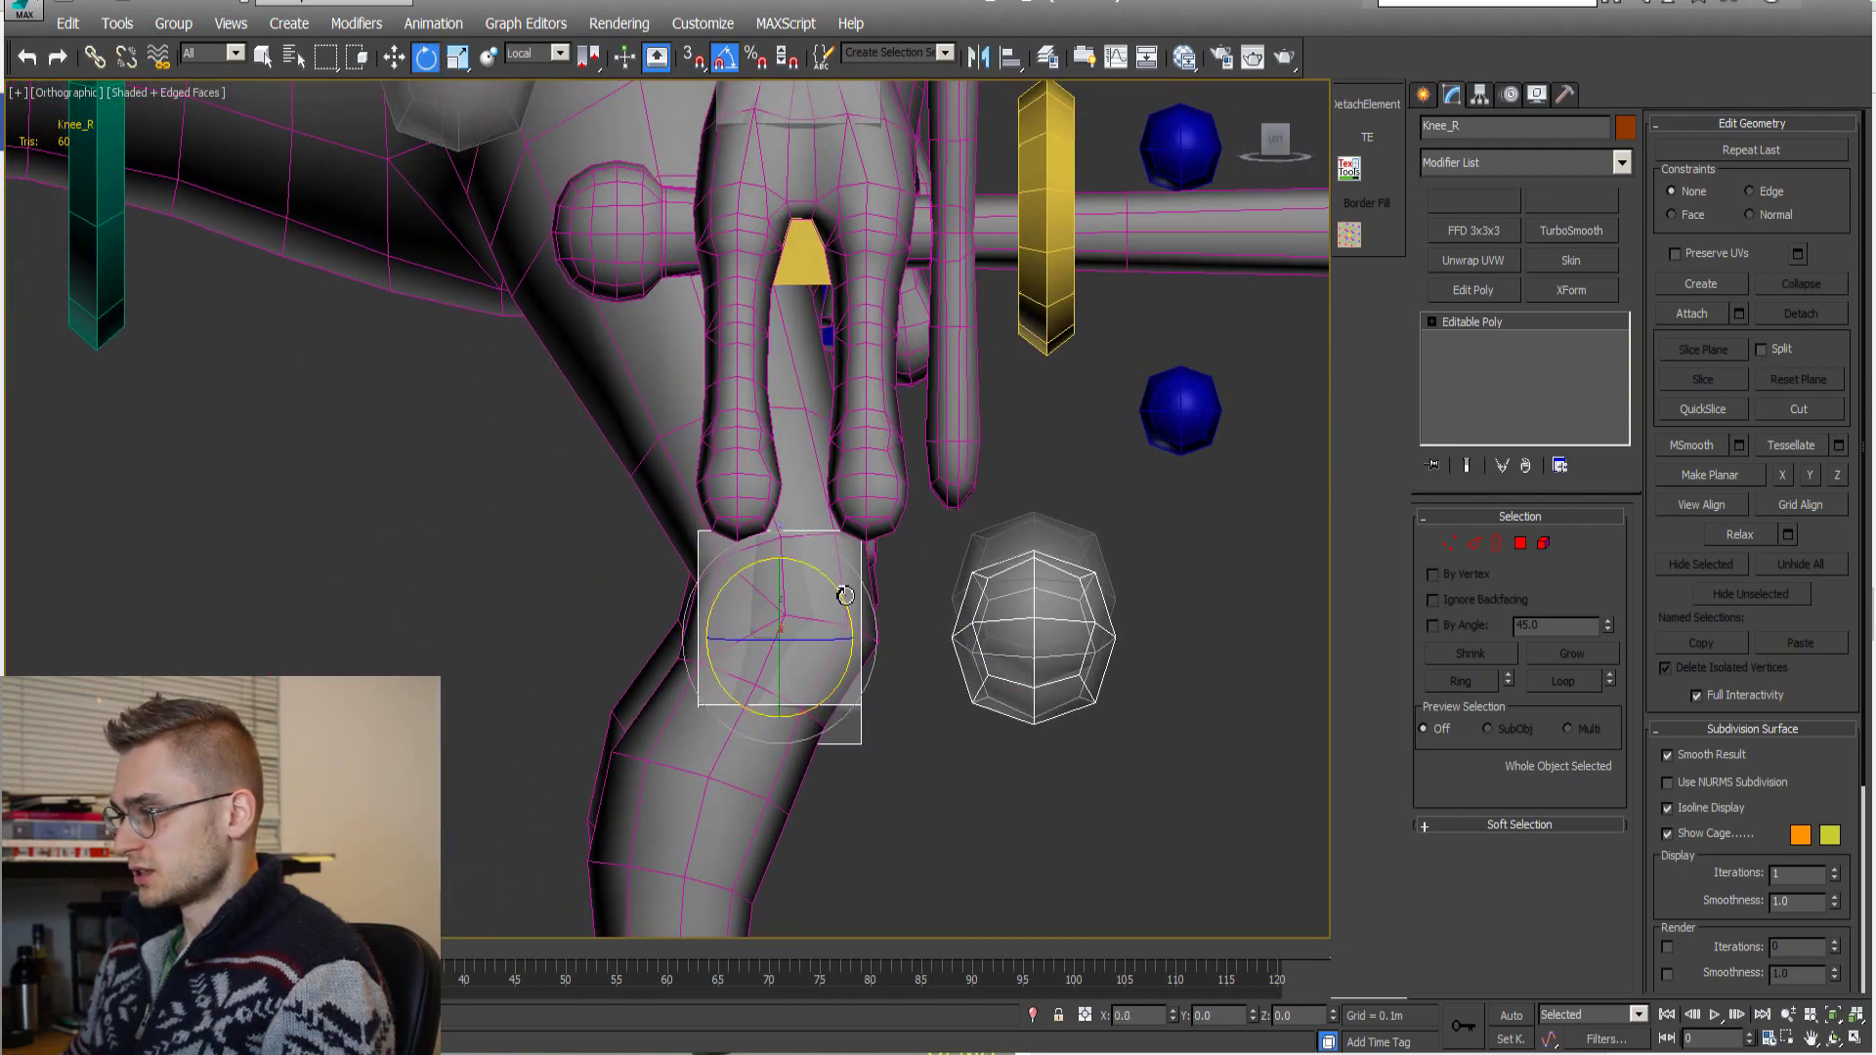
mouse_move(836, 594)
mouse_down()
mouse_move(868, 648)
mouse_move(840, 552)
mouse_move(865, 656)
mouse_move(858, 619)
mouse_up()
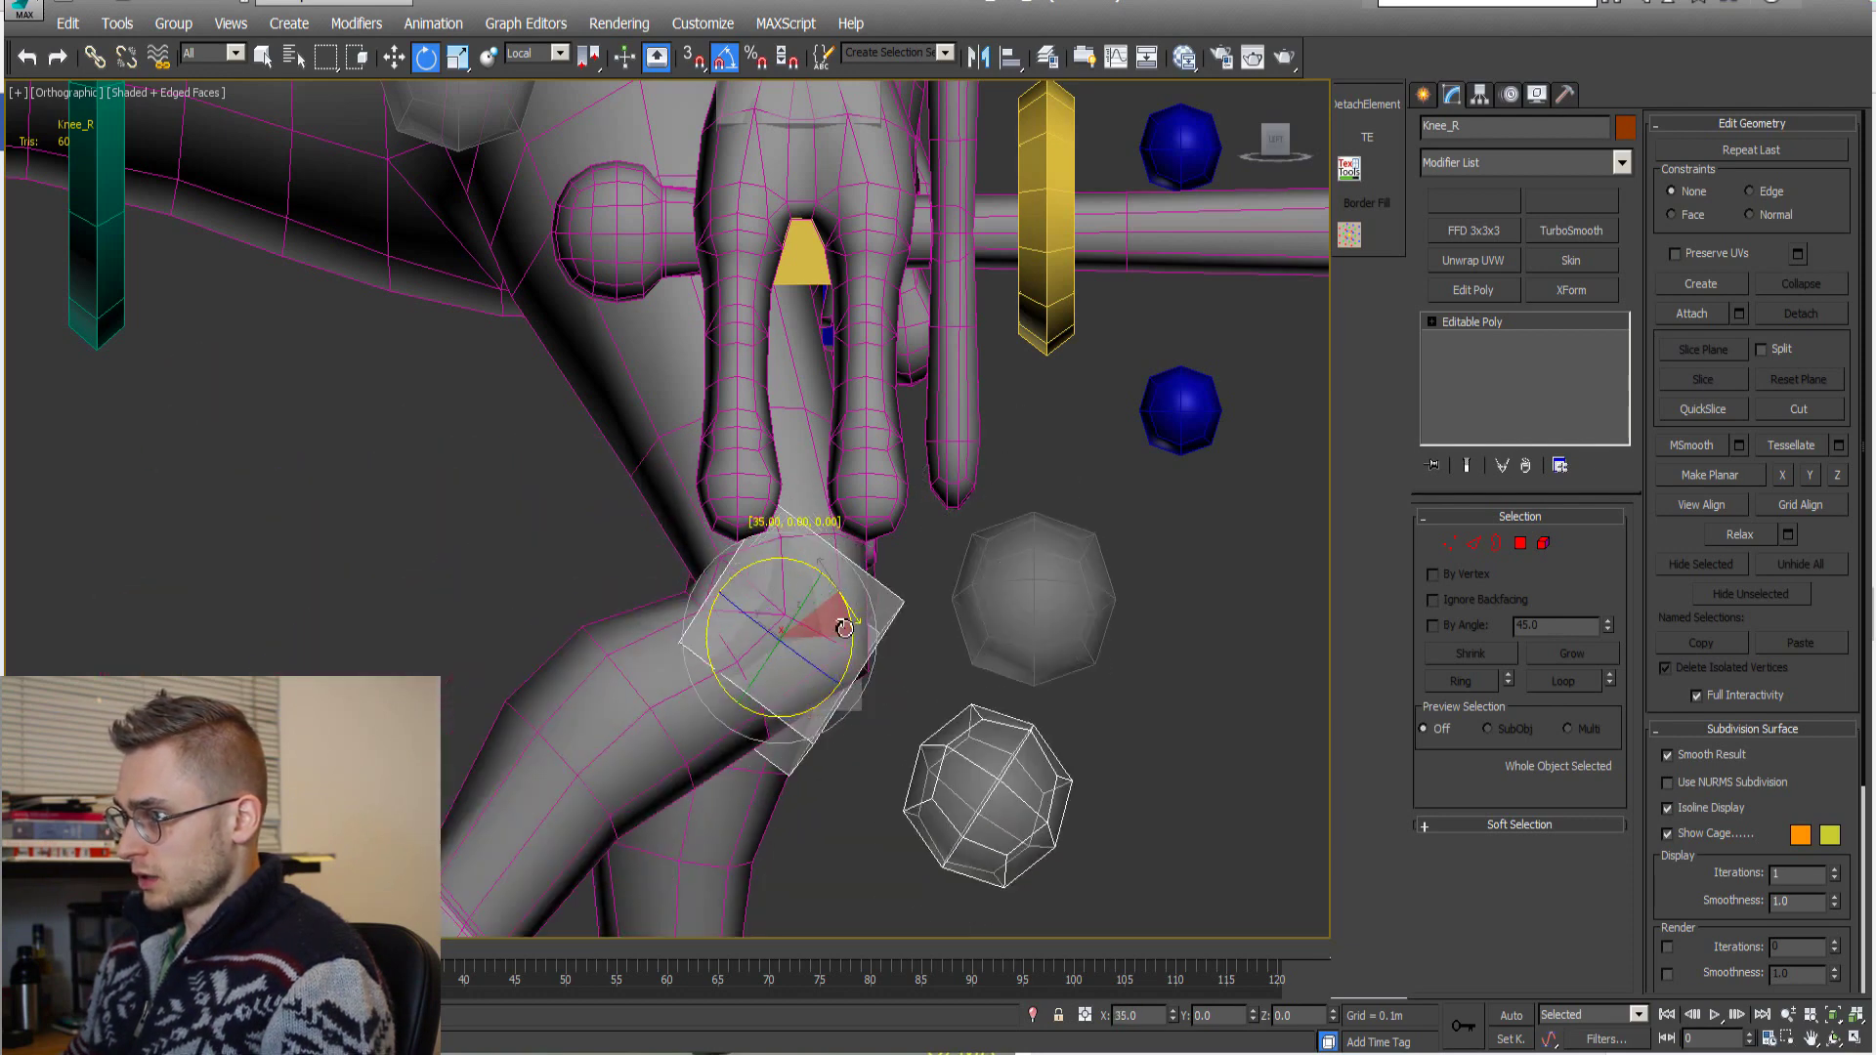
key(ctrl+z)
Select the right toe control on the foot and try rotating it to bend the toes.
middle_drag(730, 739, 713, 512)
scroll(712, 511, down, 5)
alt+middle_drag(731, 627, 705, 637)
scroll(703, 637, up, 5)
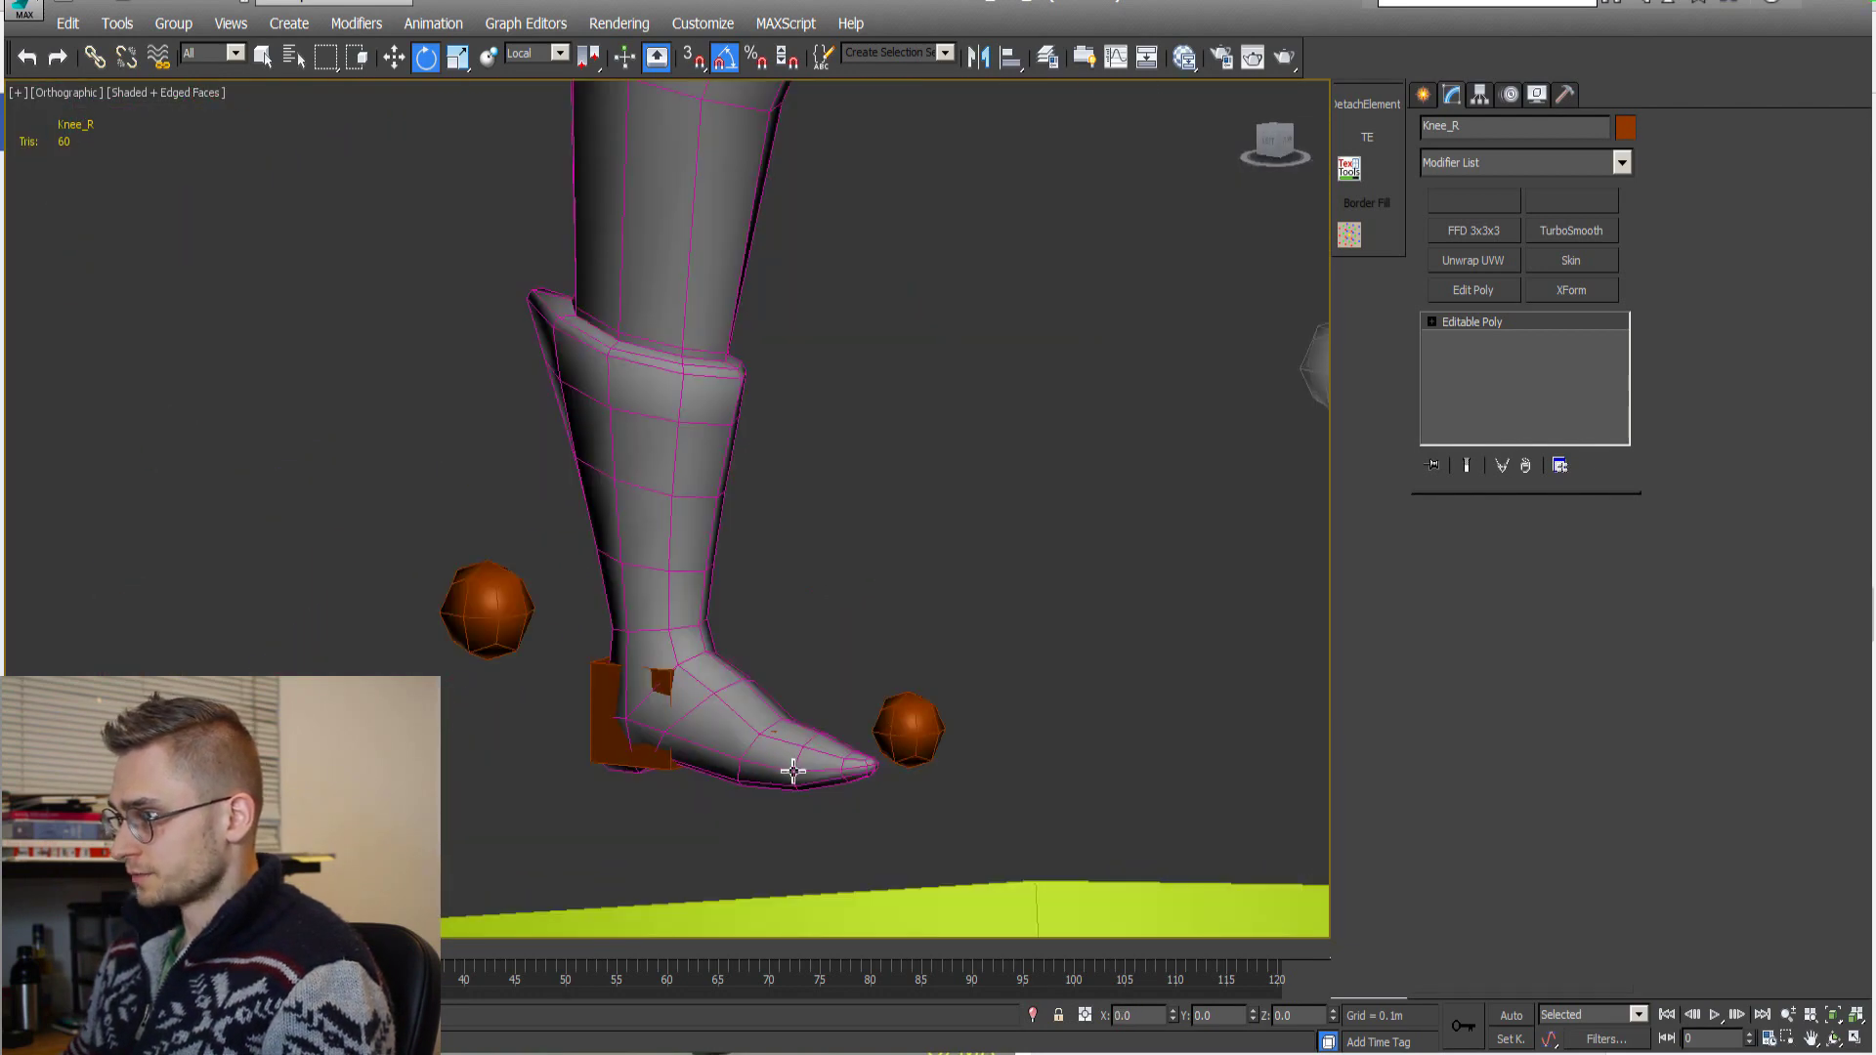
click(848, 774)
alt+middle_drag(859, 775, 865, 778)
mouse_move(808, 702)
mouse_down()
mouse_move(803, 674)
mouse_move(811, 728)
mouse_move(796, 684)
mouse_up()
scroll(782, 671, down, 5)
middle_drag(718, 422, 689, 552)
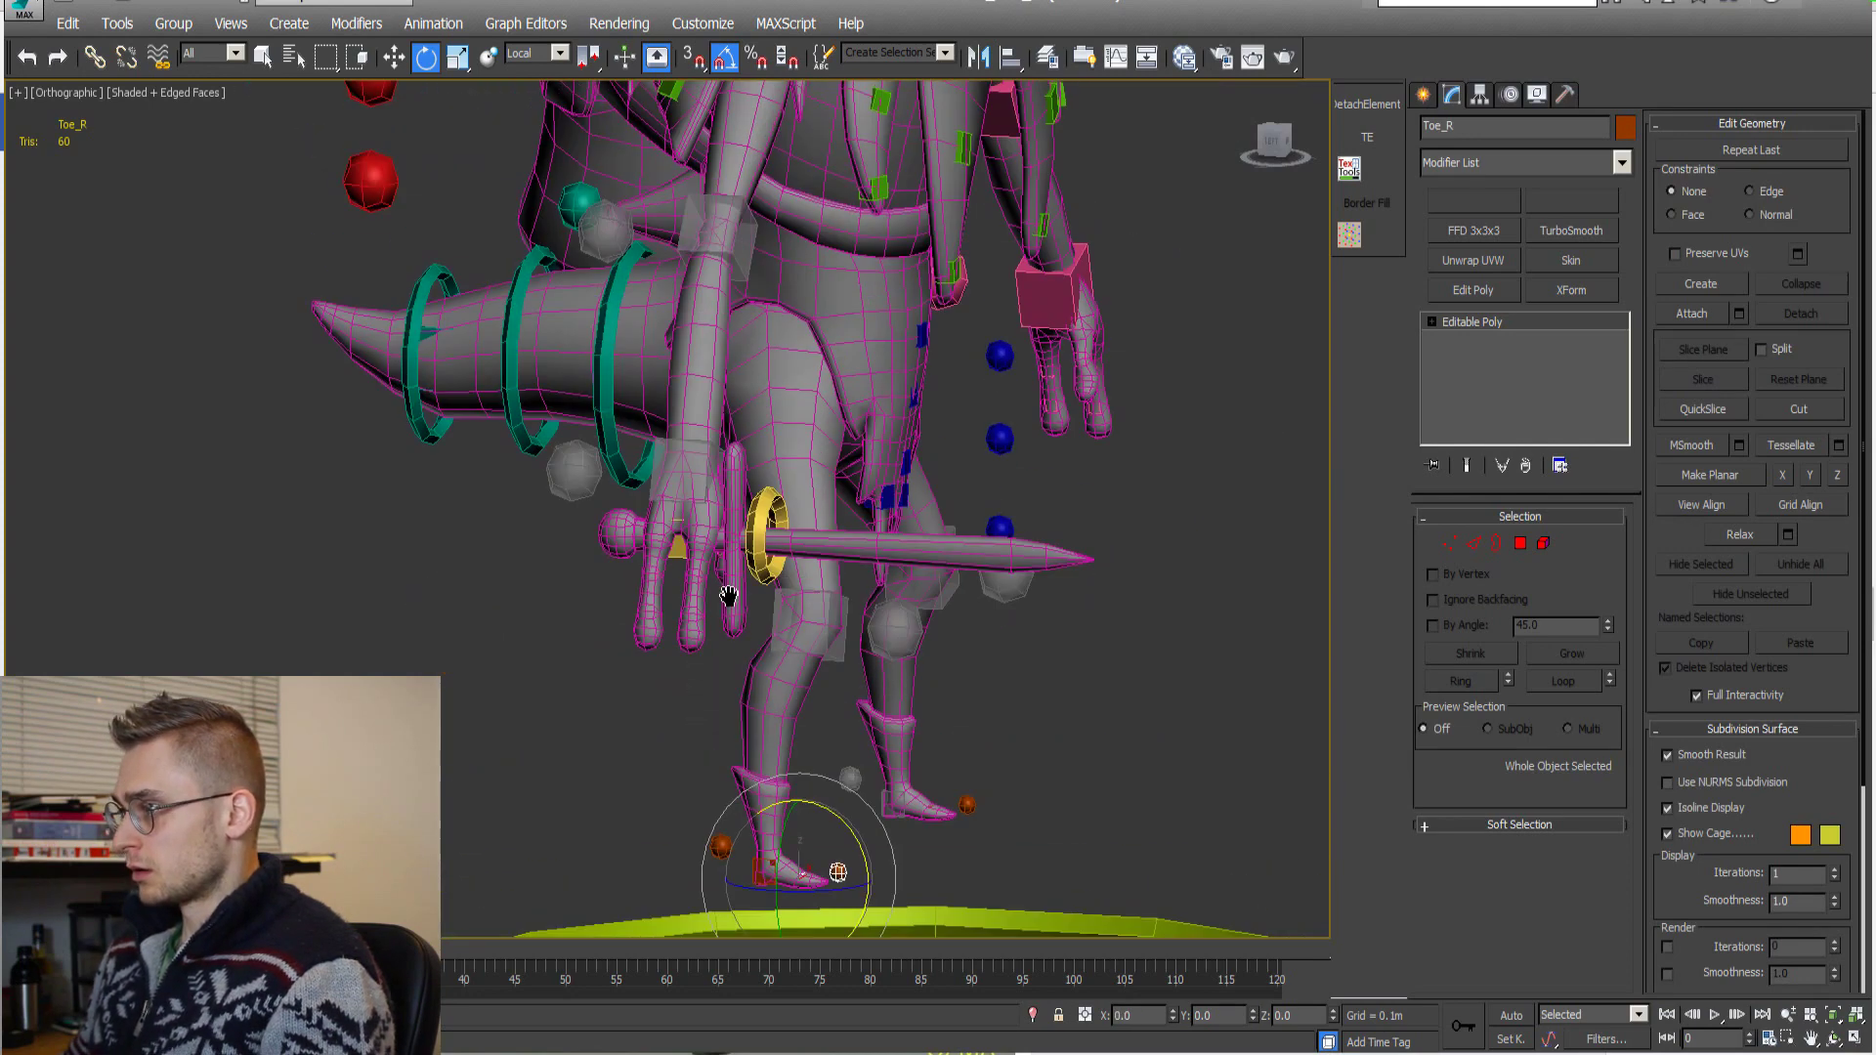
Select the right wrist control and try rotating the hand with it.
scroll(683, 549, up, 5)
scroll(713, 398, down, 2)
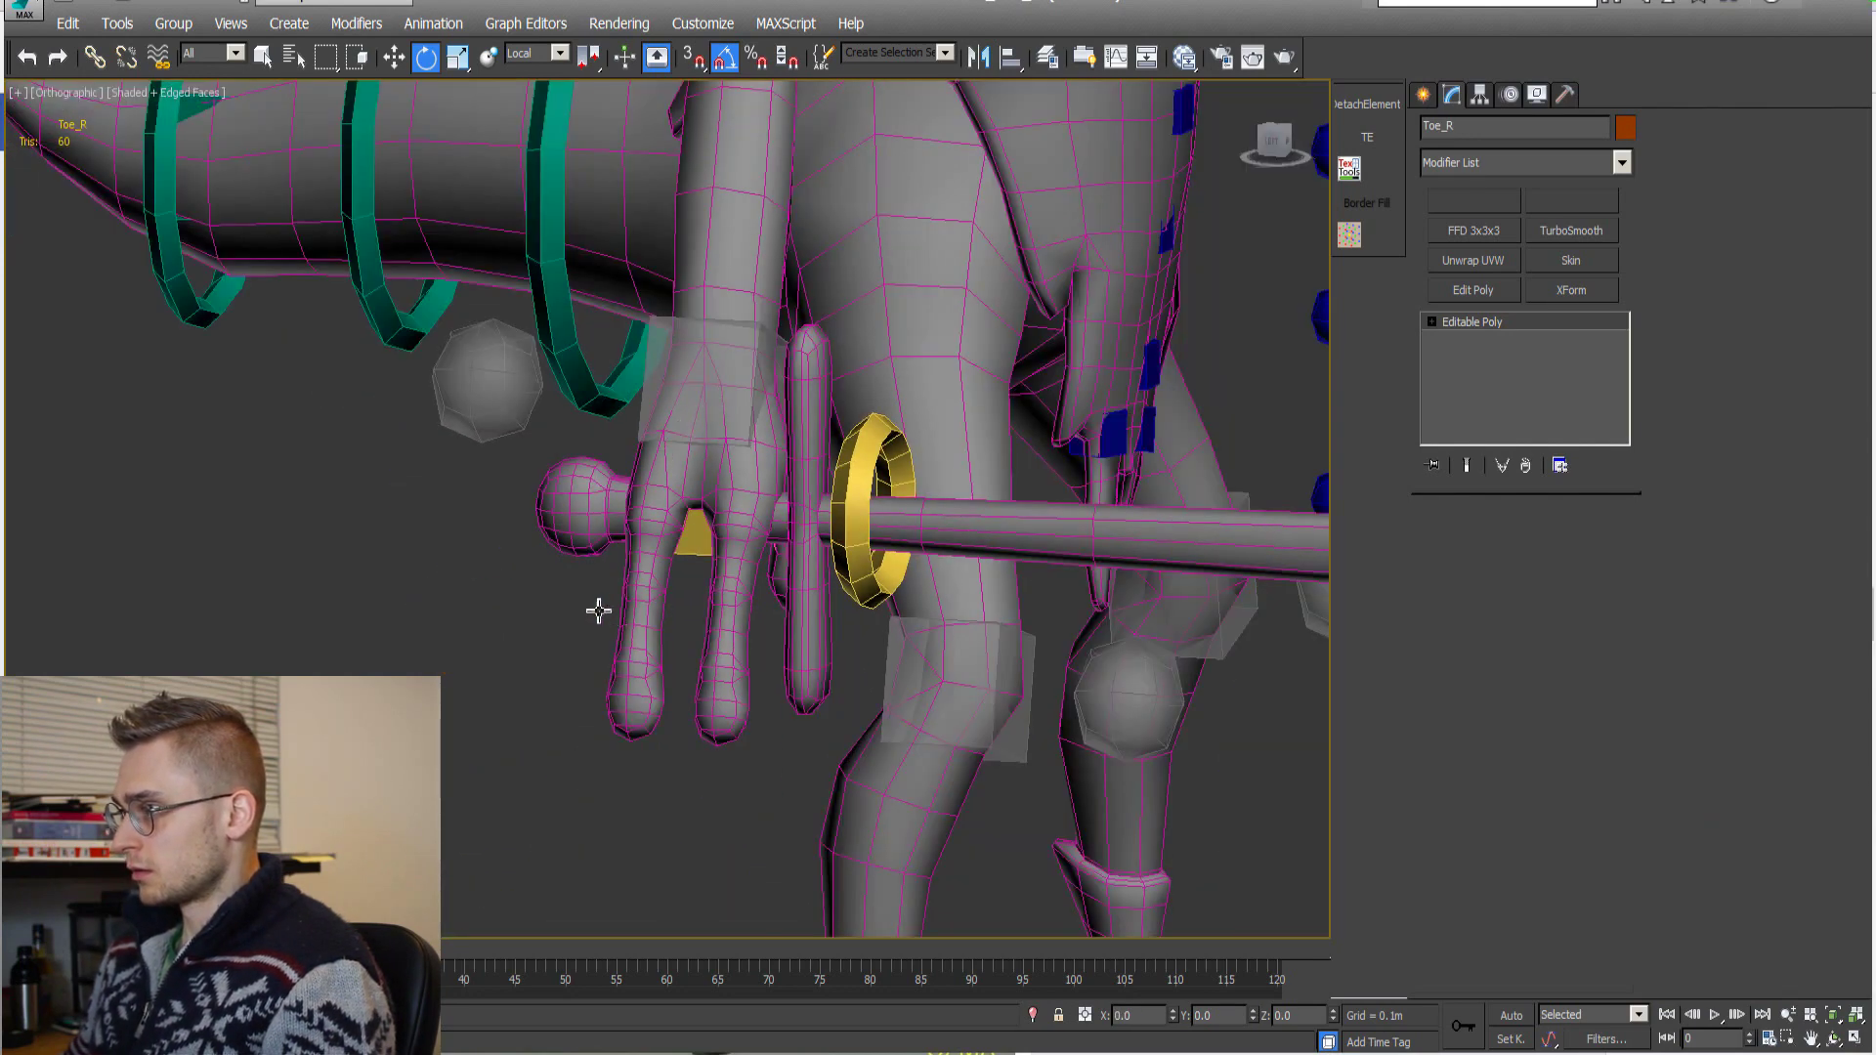
click(696, 411)
middle_drag(591, 620, 782, 625)
scroll(742, 577, up, 2)
middle_drag(713, 528, 727, 557)
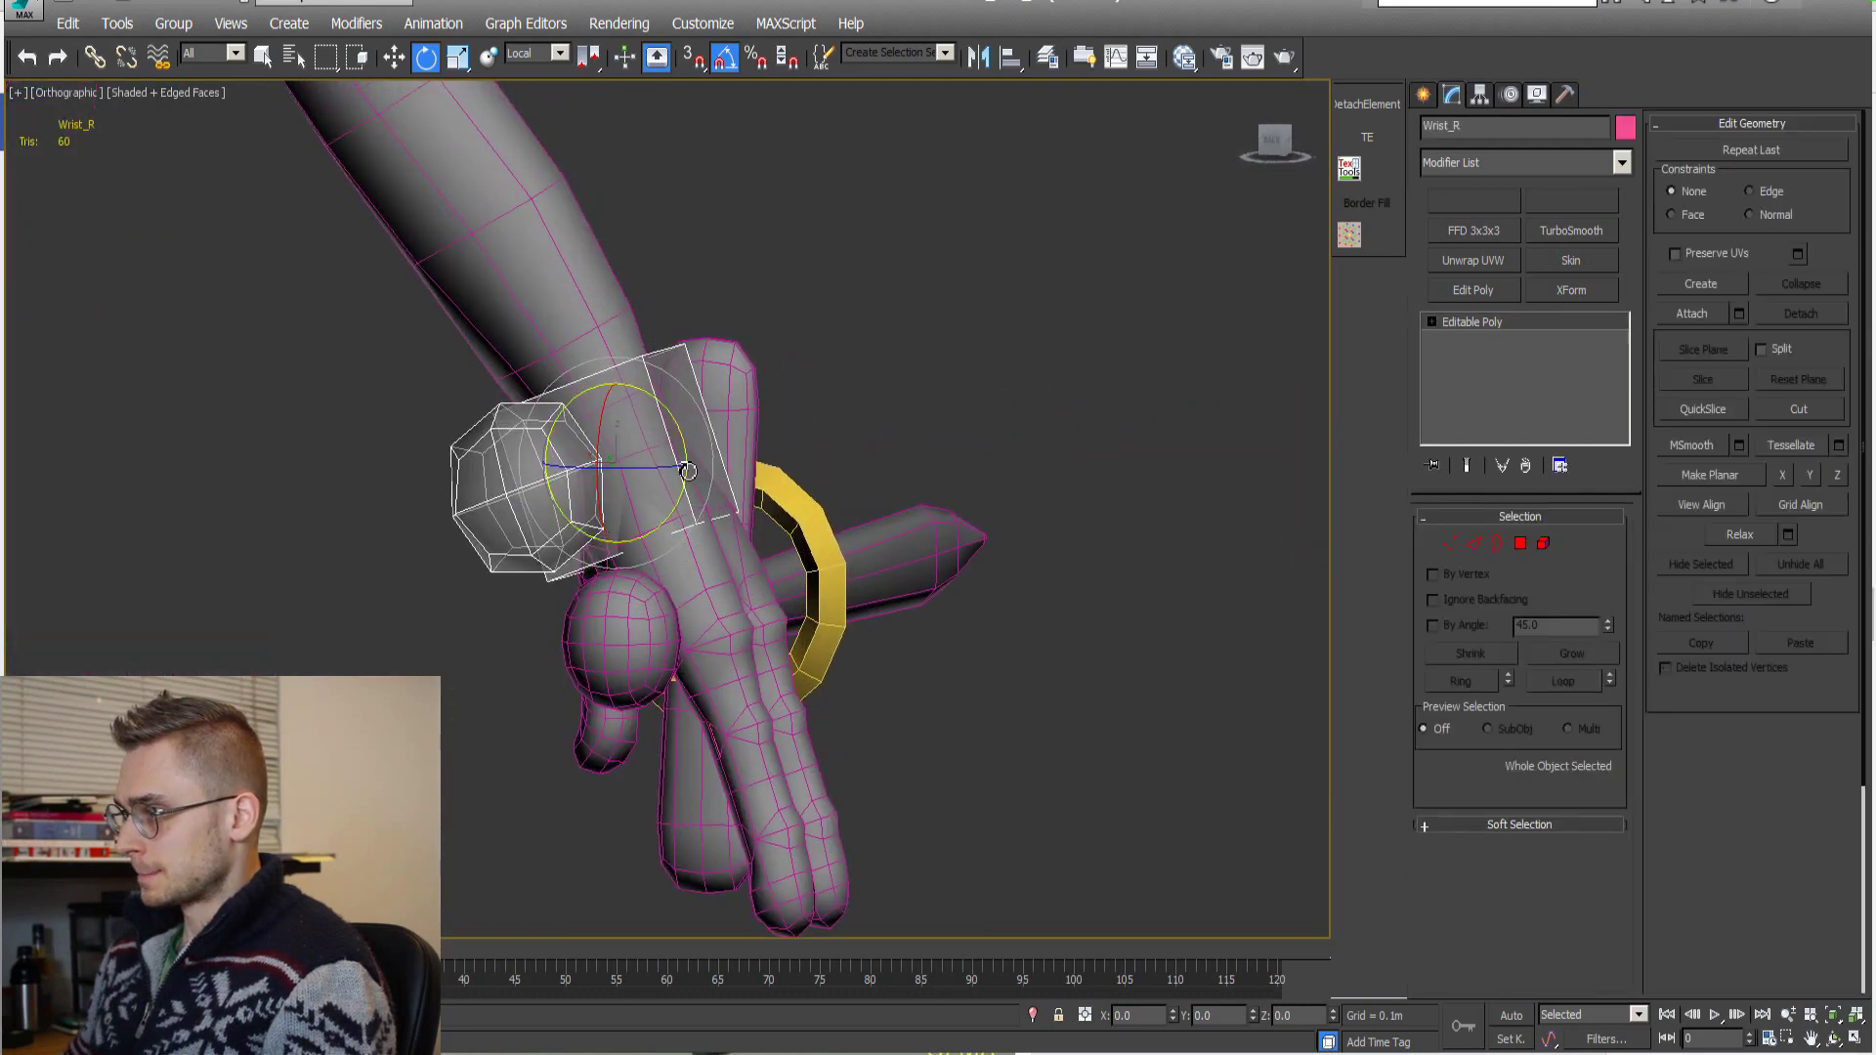
mouse_move(688, 471)
mouse_down()
mouse_move(685, 424)
mouse_move(685, 446)
mouse_up()
Select the yellow sword control at the character's right hand.
scroll(780, 603, down, 4)
middle_drag(724, 654, 679, 644)
scroll(806, 619, up, 4)
click(896, 586)
click(669, 658)
middle_drag(679, 645, 651, 511)
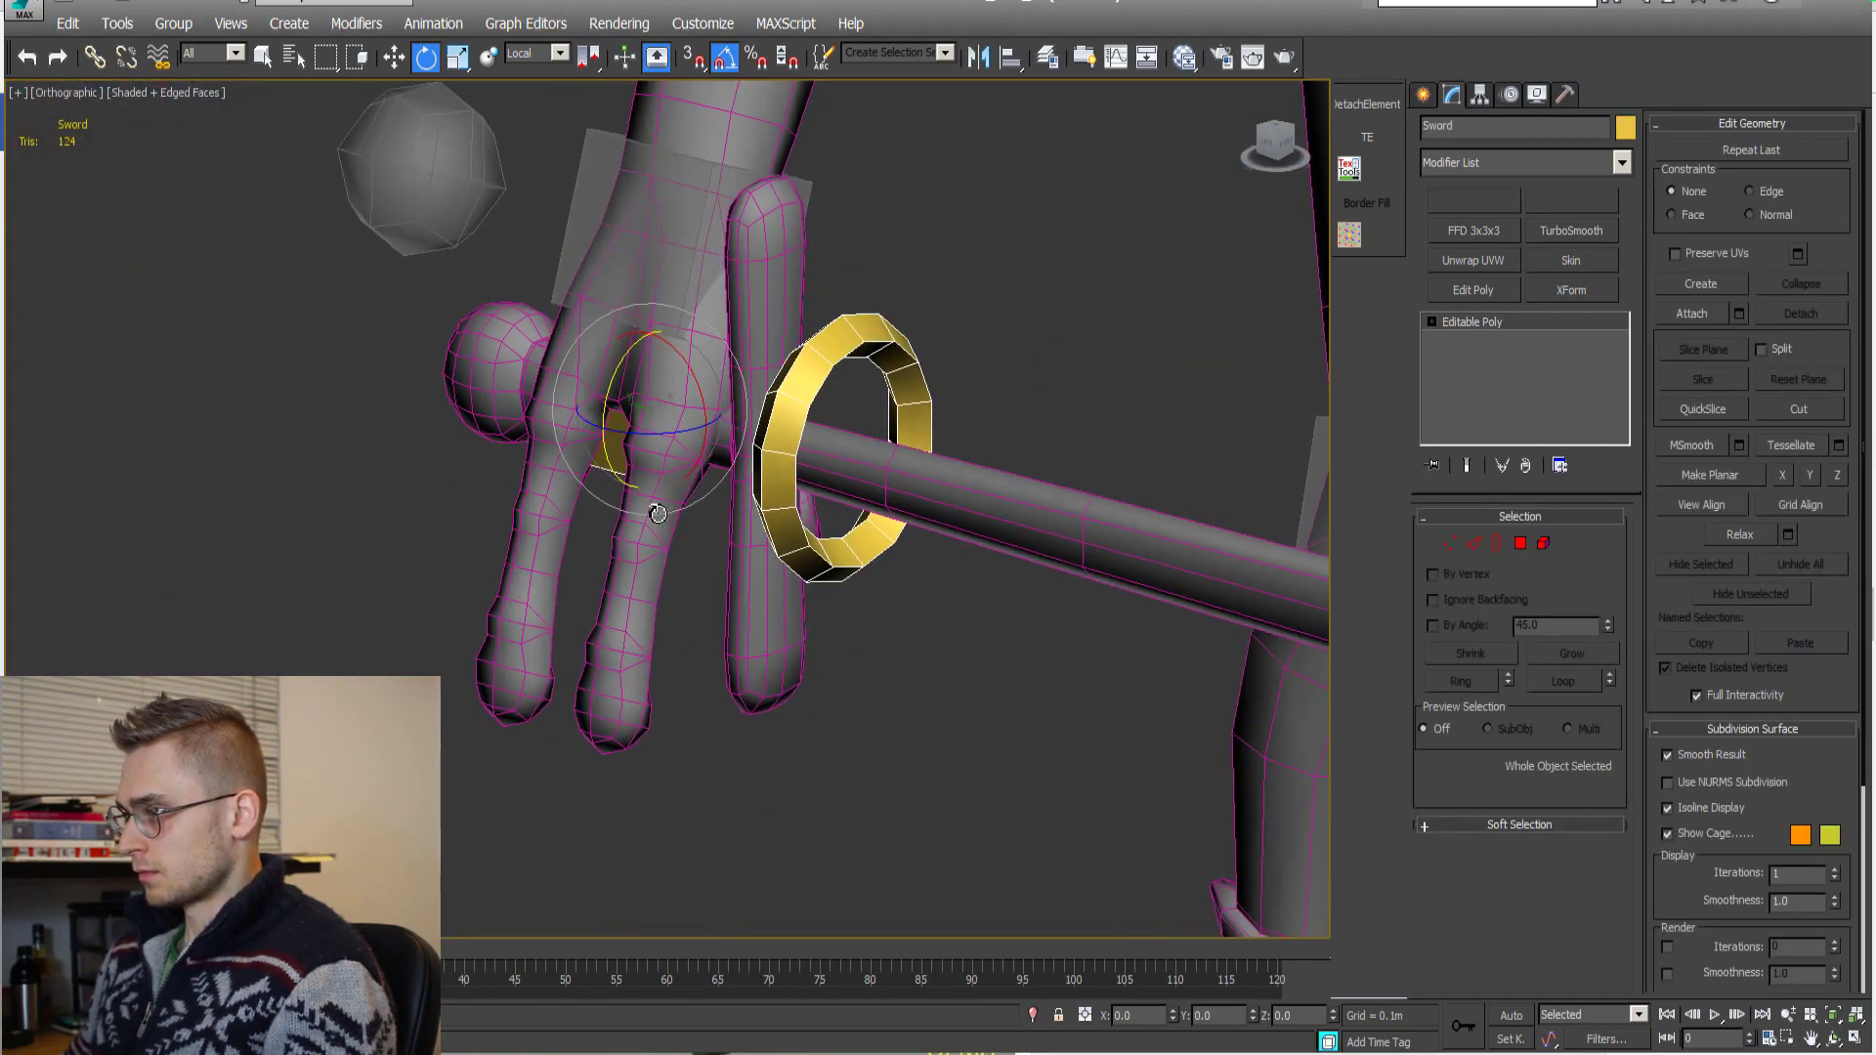
Pick a finger control inside the right hand in wireframe display, restore shading and try rotating the finger.
scroll(653, 511, up, 5)
key(F3)
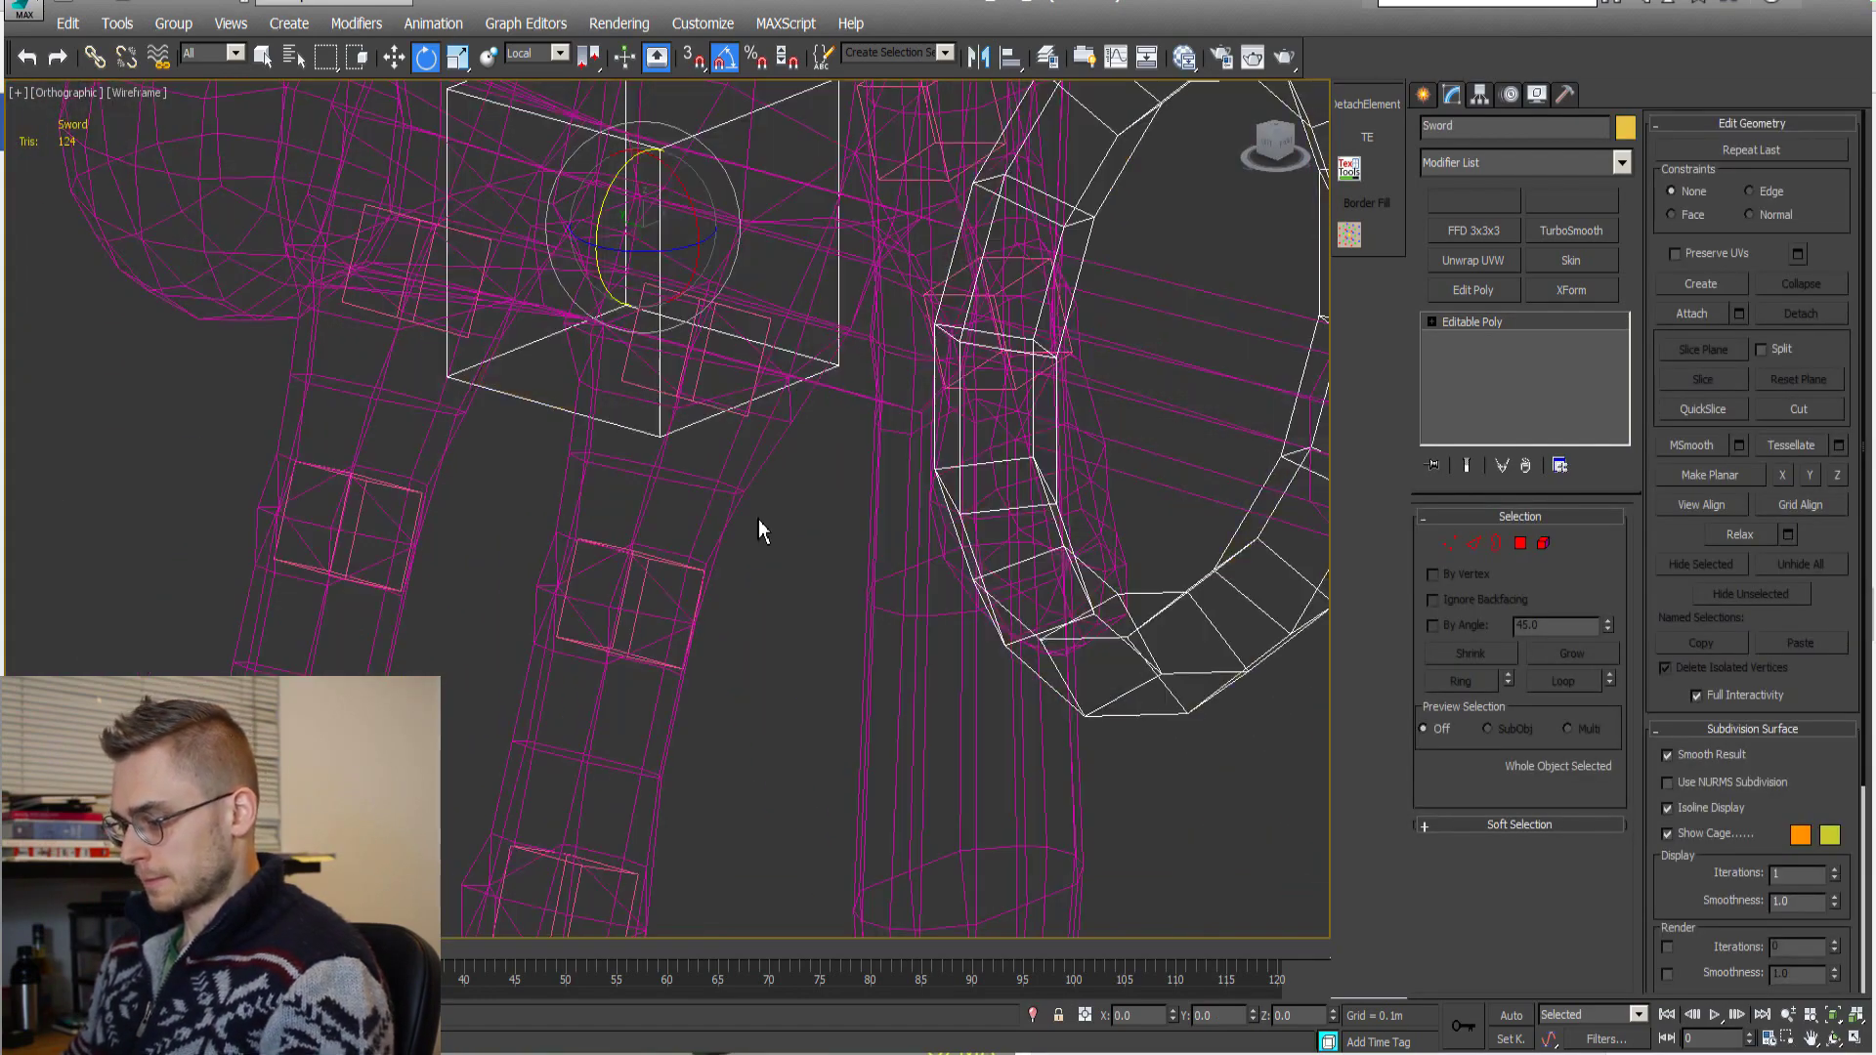
double_click(701, 382)
key(F3)
scroll(771, 603, down, 4)
mouse_move(687, 670)
middle_down()
mouse_move(771, 603)
mouse_move(684, 587)
mouse_move(836, 571)
middle_up()
drag(836, 572, 813, 581)
alt+middle_drag(813, 581, 706, 608)
scroll(706, 574, down, 4)
scroll(801, 586, up, 3)
Select the sword control again and try moving the sword away from the right hand.
click(735, 585)
key(alt+x)
key(alt+x)
key(w)
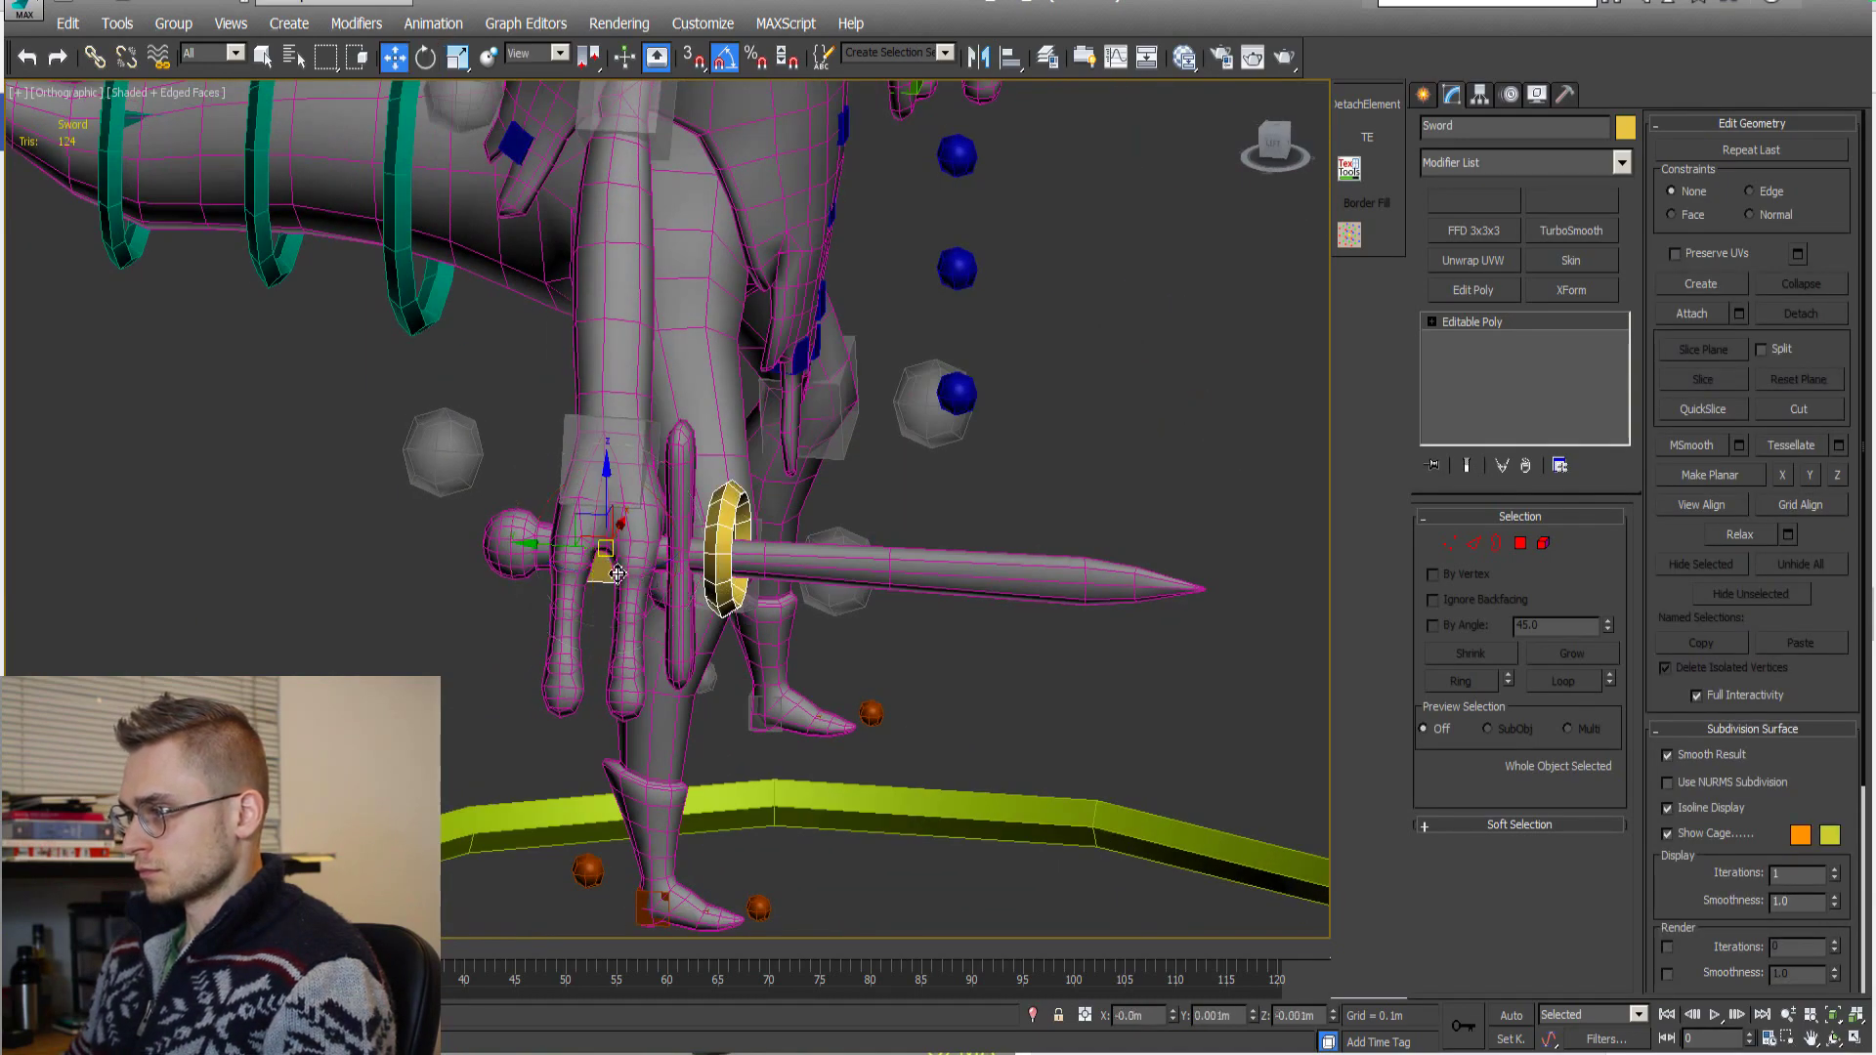
drag(613, 549, 777, 547)
alt+middle_drag(777, 548, 650, 513)
drag(823, 504, 749, 440)
Select the Armor_Drapery_Front_Inner_Top_R control for rotating and examine it on the front armor flap.
scroll(795, 619, down, 5)
middle_drag(894, 405, 691, 683)
scroll(729, 419, up, 3)
scroll(729, 430, up, 5)
middle_drag(1150, 612, 775, 478)
click(660, 470)
scroll(746, 507, down, 4)
key(e)
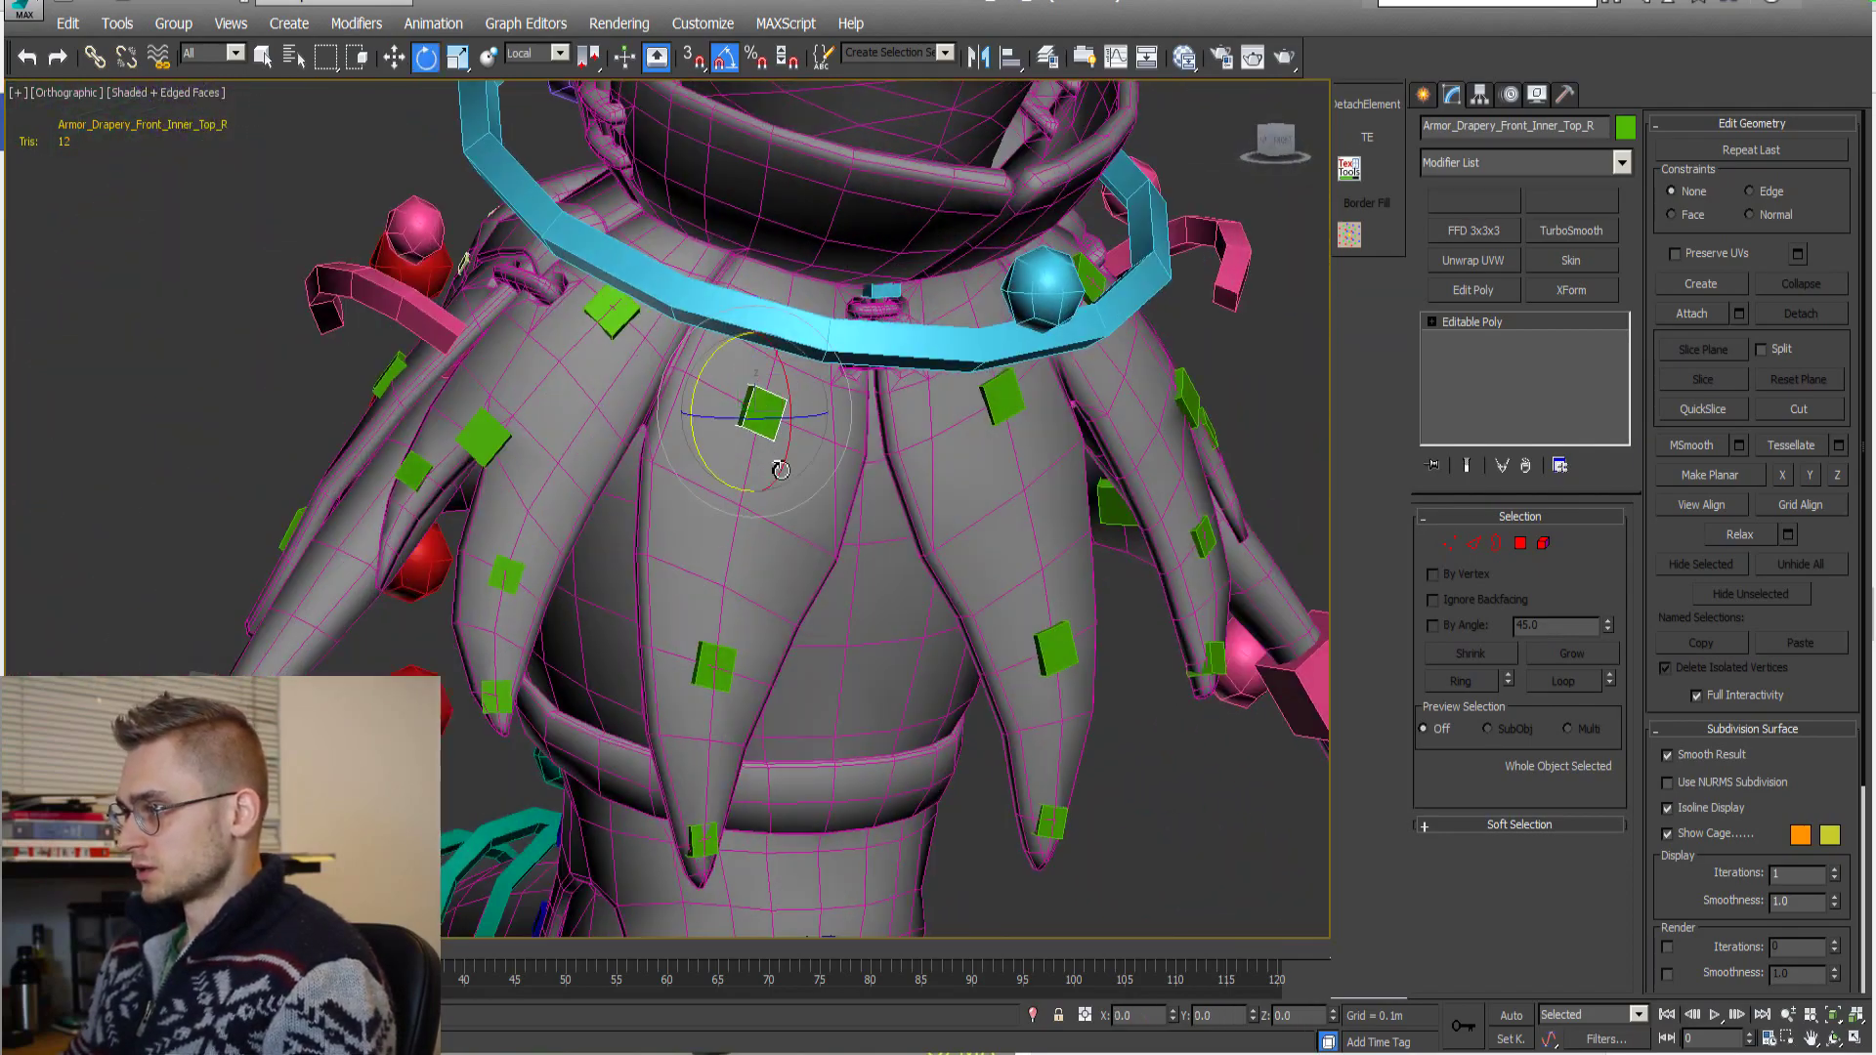
scroll(749, 465, up, 3)
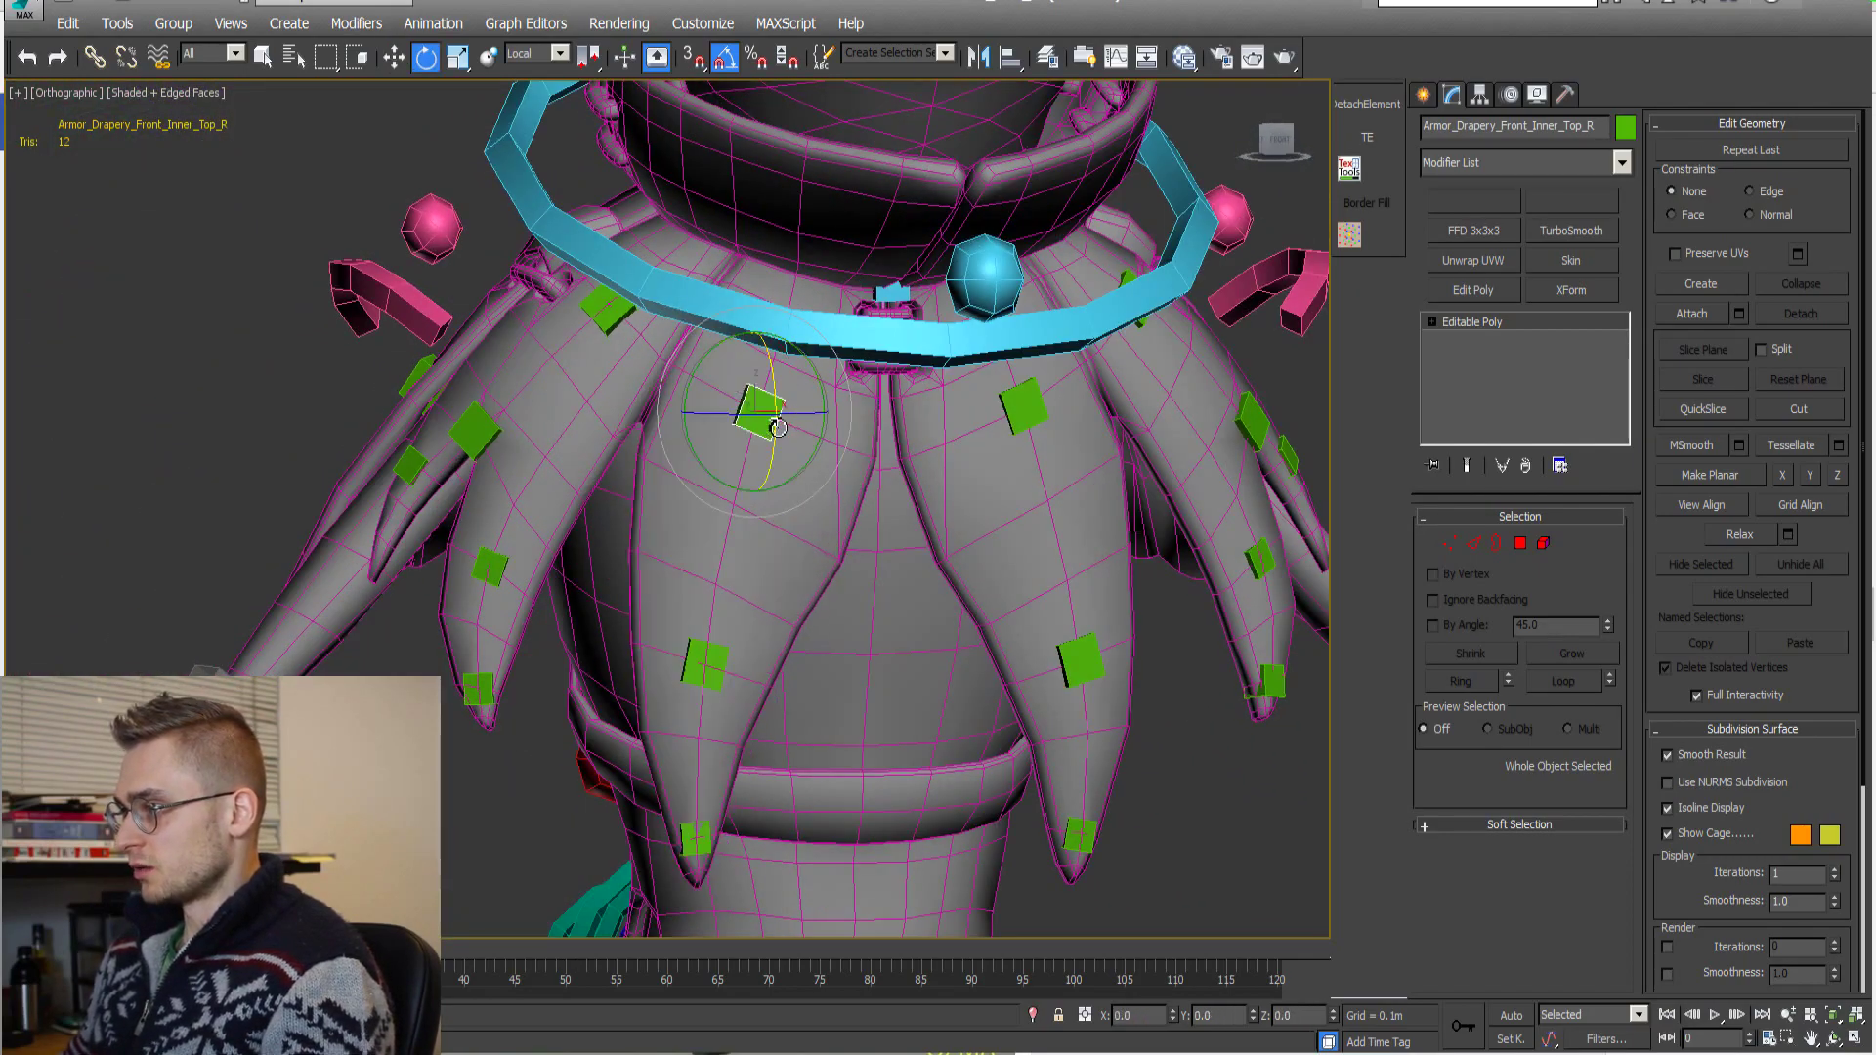
scroll(760, 414, up, 5)
double_click(759, 401)
scroll(762, 440, down, 10)
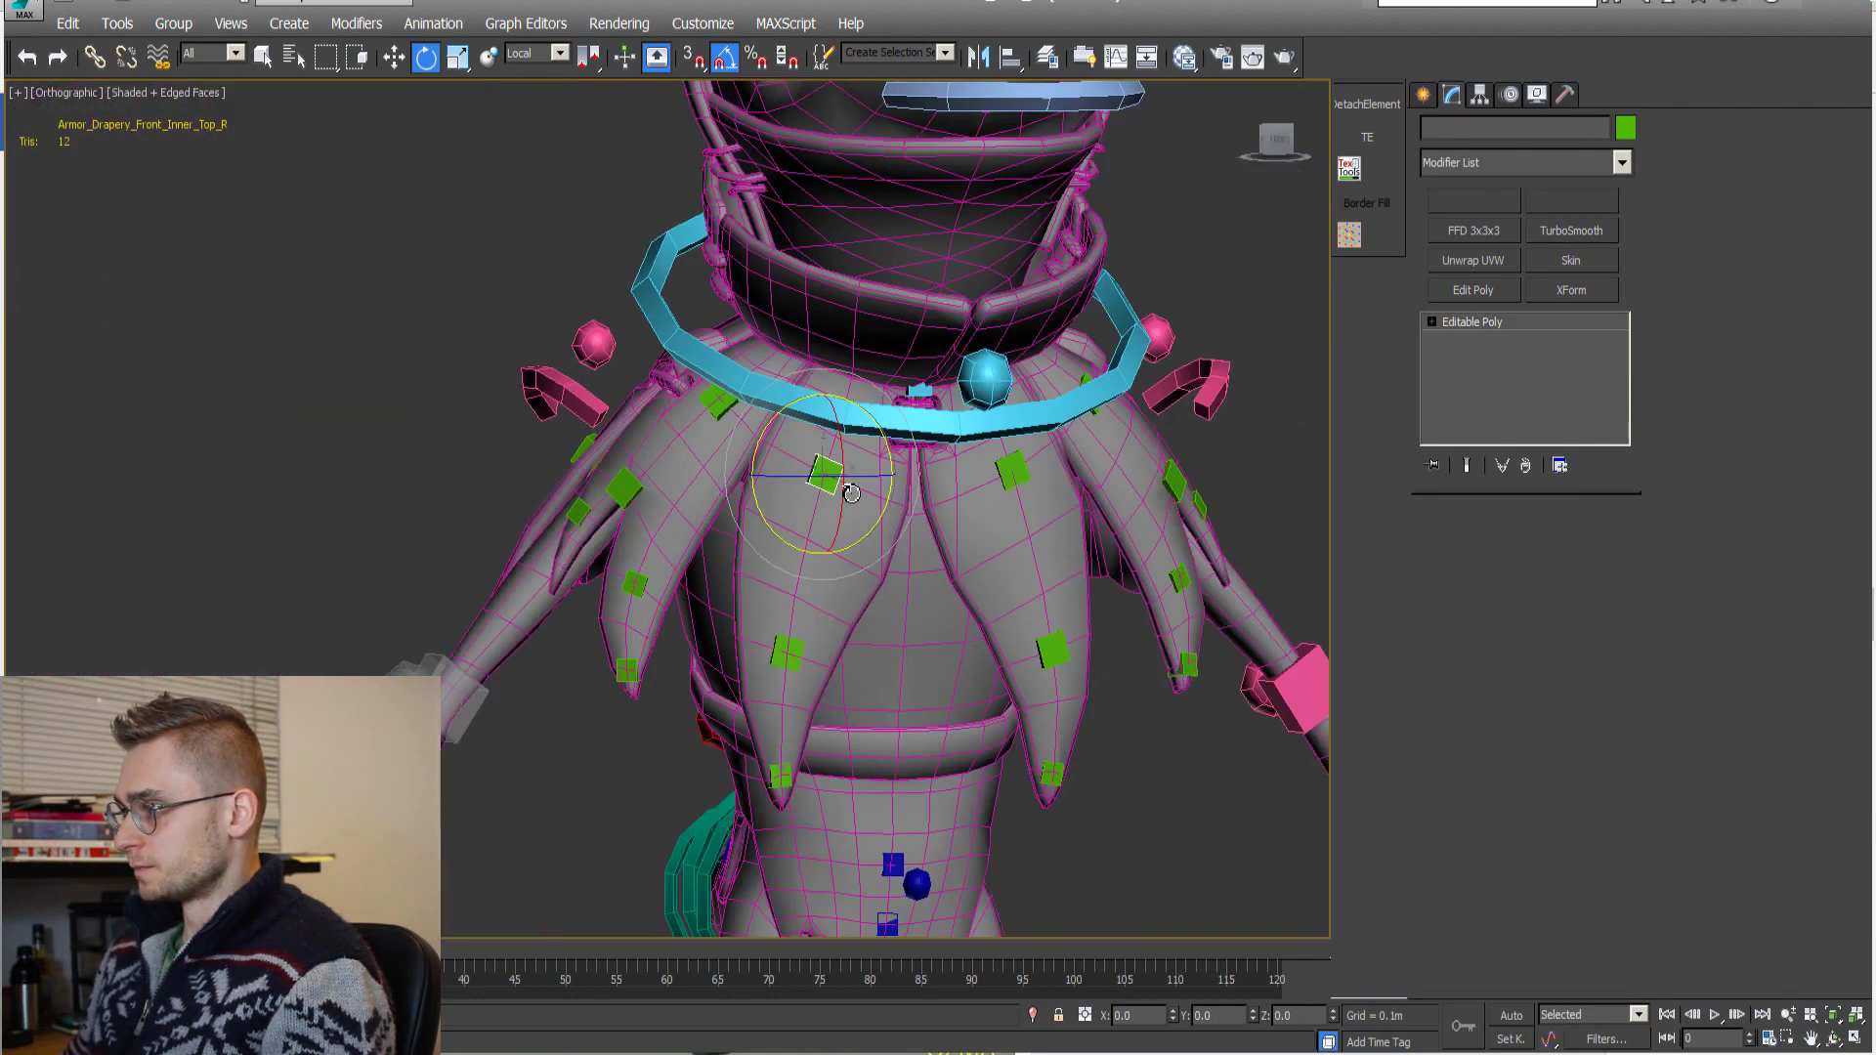
Select the Armor_Drapery_Front_Outer_Mid_R control and examine how the neighbouring armor flaps overlap.
scroll(671, 493, up, 4)
alt+middle_drag(671, 494, 825, 508)
scroll(1098, 582, down, 3)
scroll(817, 658, down, 2)
scroll(817, 658, up, 2)
scroll(584, 476, up, 2)
scroll(720, 563, up, 5)
click(589, 486)
scroll(826, 509, down, 3)
alt+middle_drag(713, 448, 860, 508)
scroll(789, 688, up, 5)
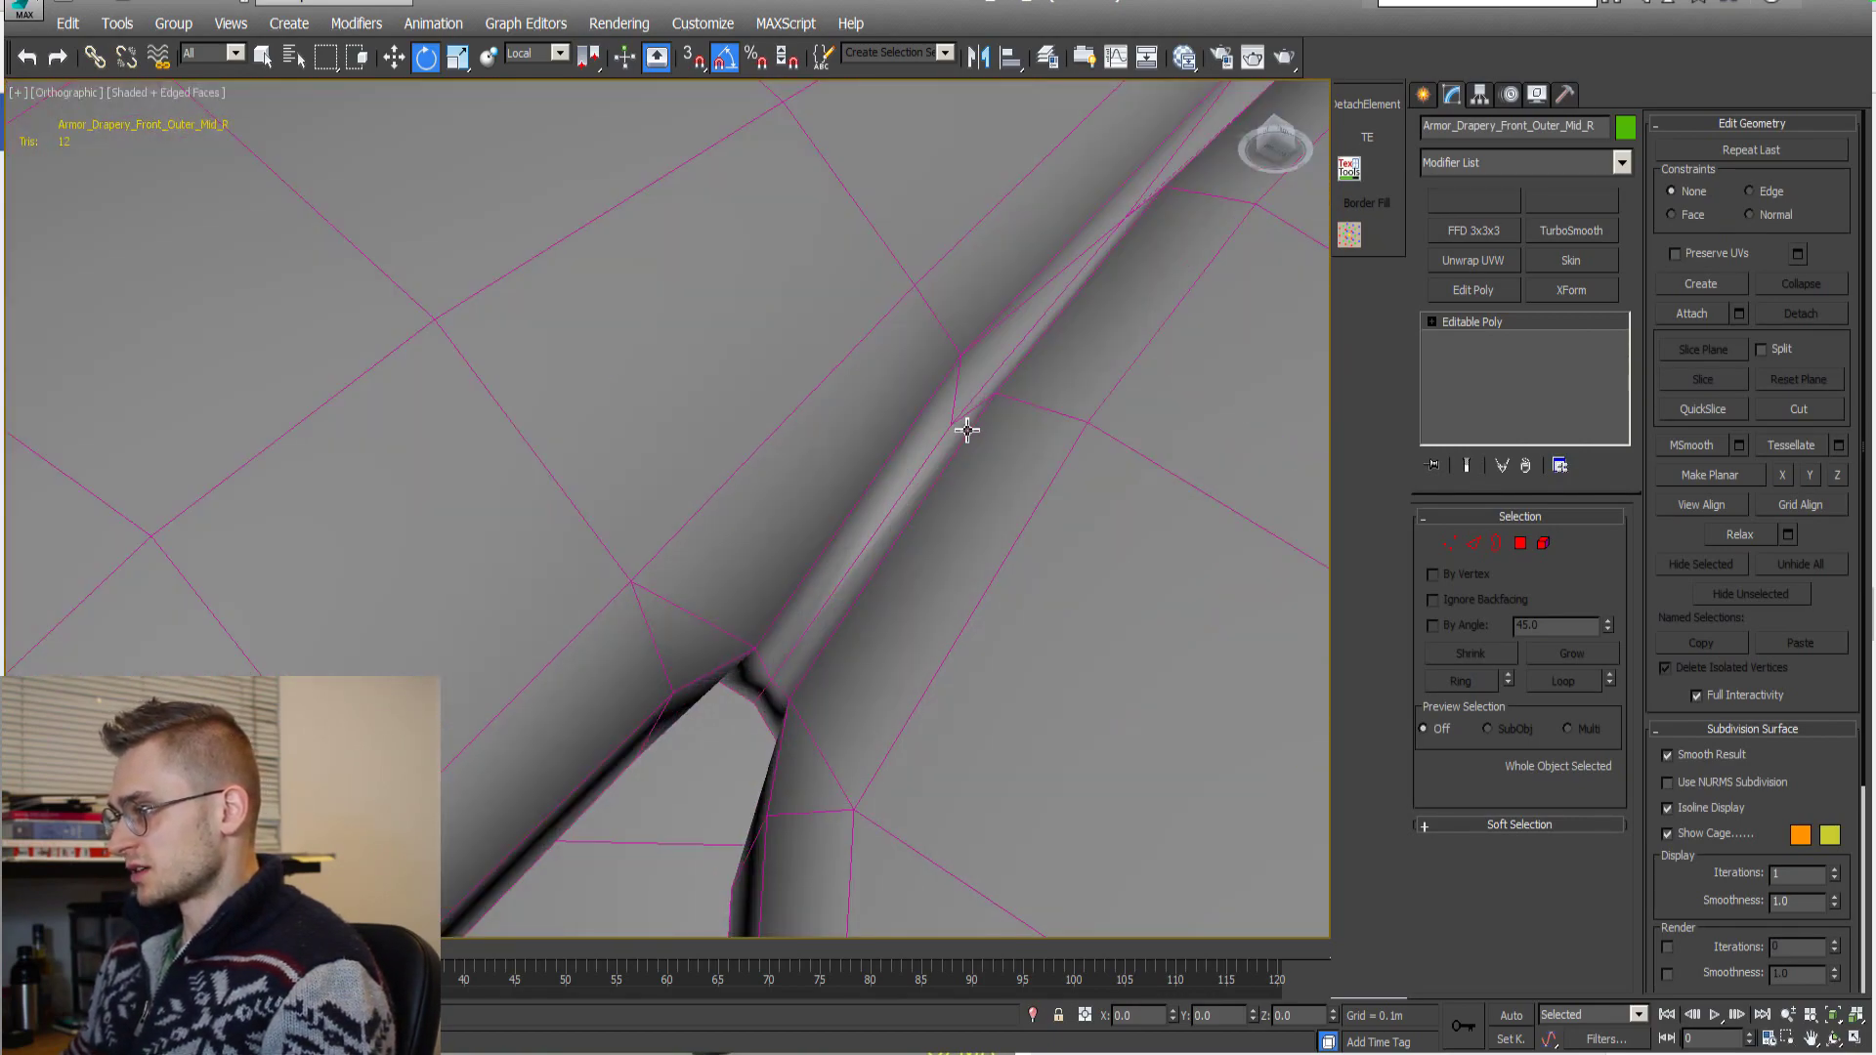
scroll(754, 694, down, 5)
alt+middle_drag(850, 587, 955, 419)
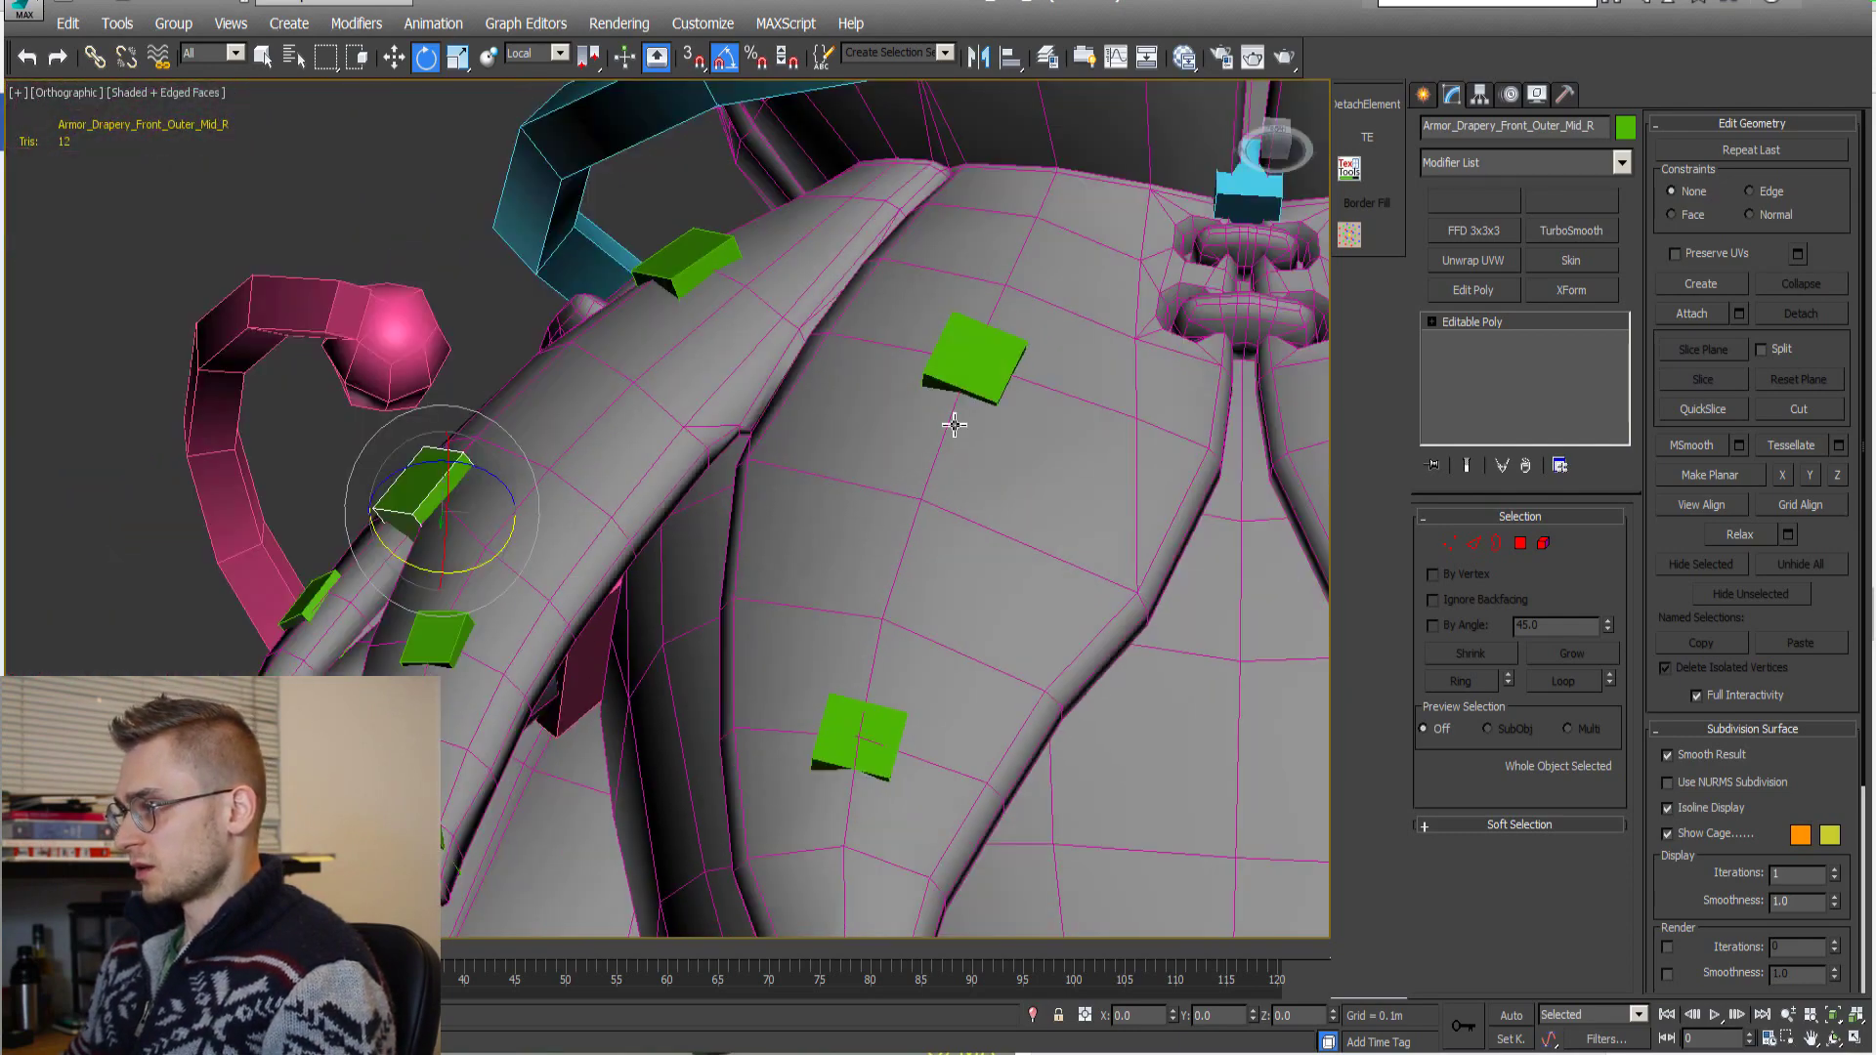
Try a free rotation of the Armor_Drapery_Front_Inner_Top_R control on the front armor flap.
alt+middle_drag(821, 557, 867, 532)
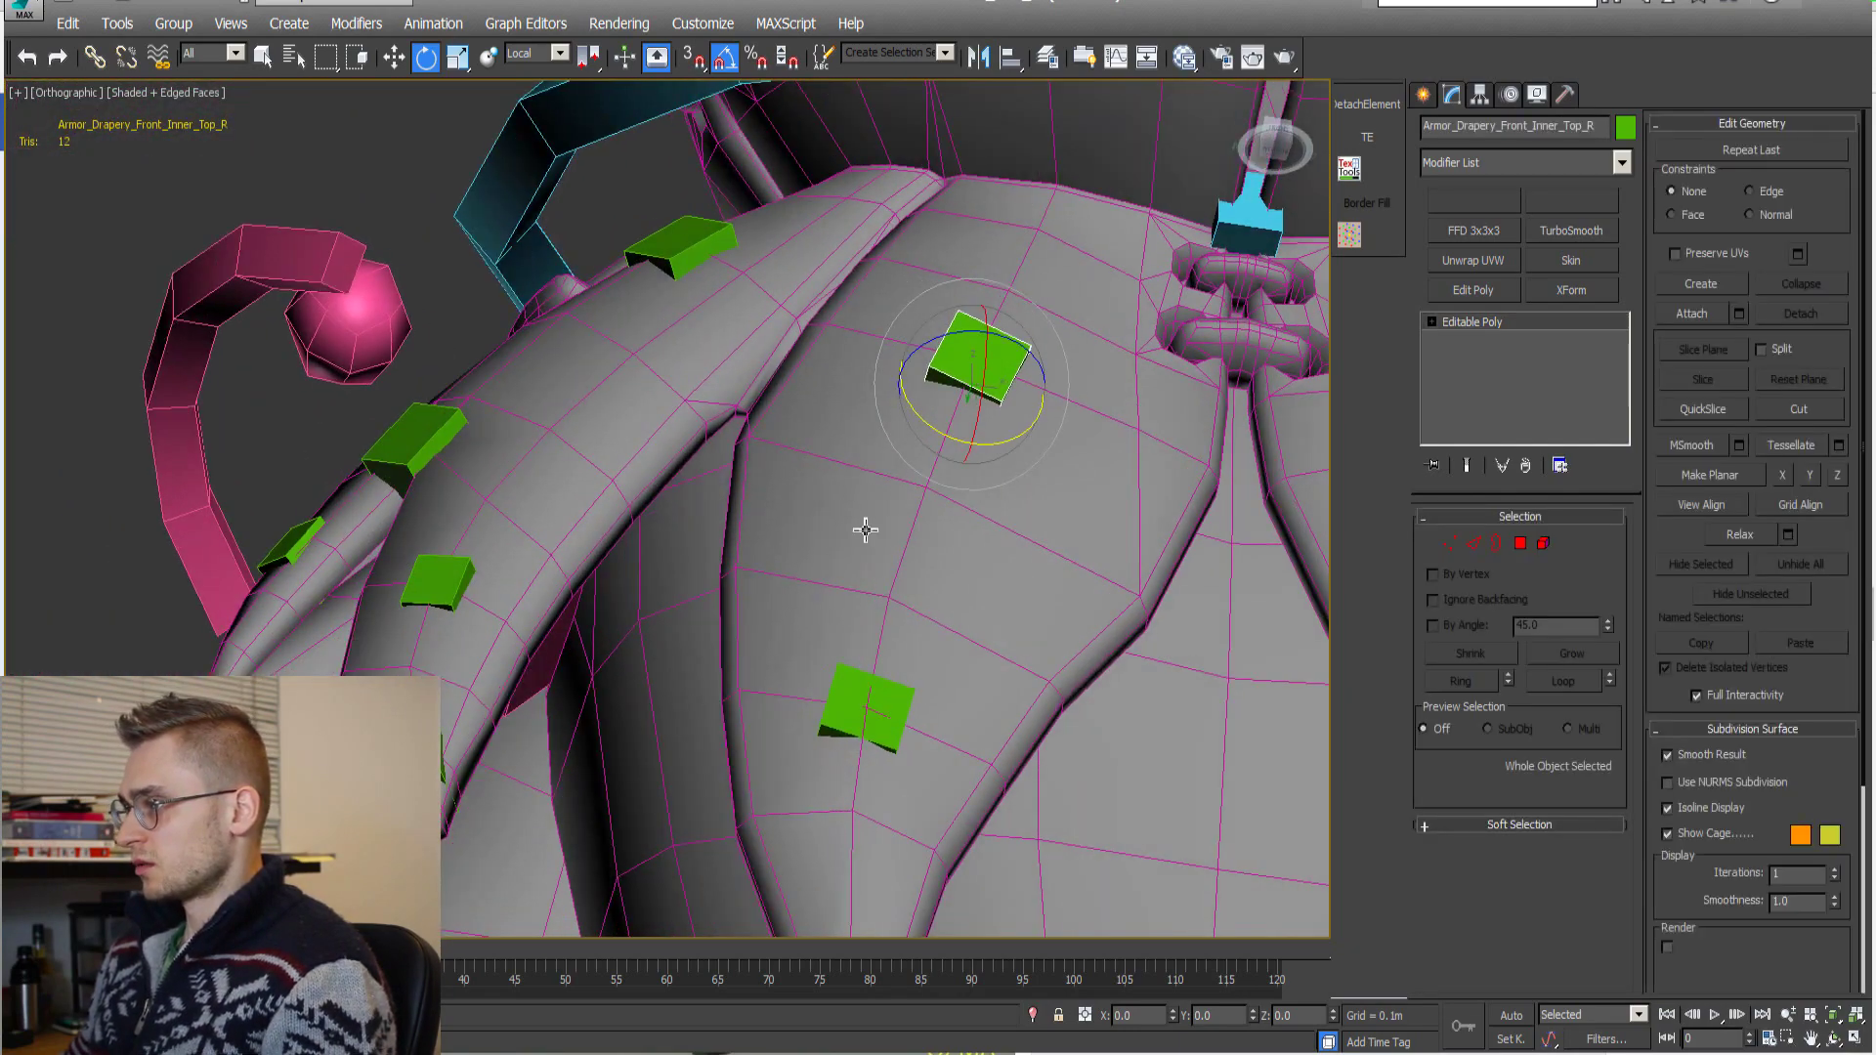
middle_drag(859, 459, 748, 711)
alt+middle_drag(748, 711, 808, 676)
scroll(819, 668, up, 4)
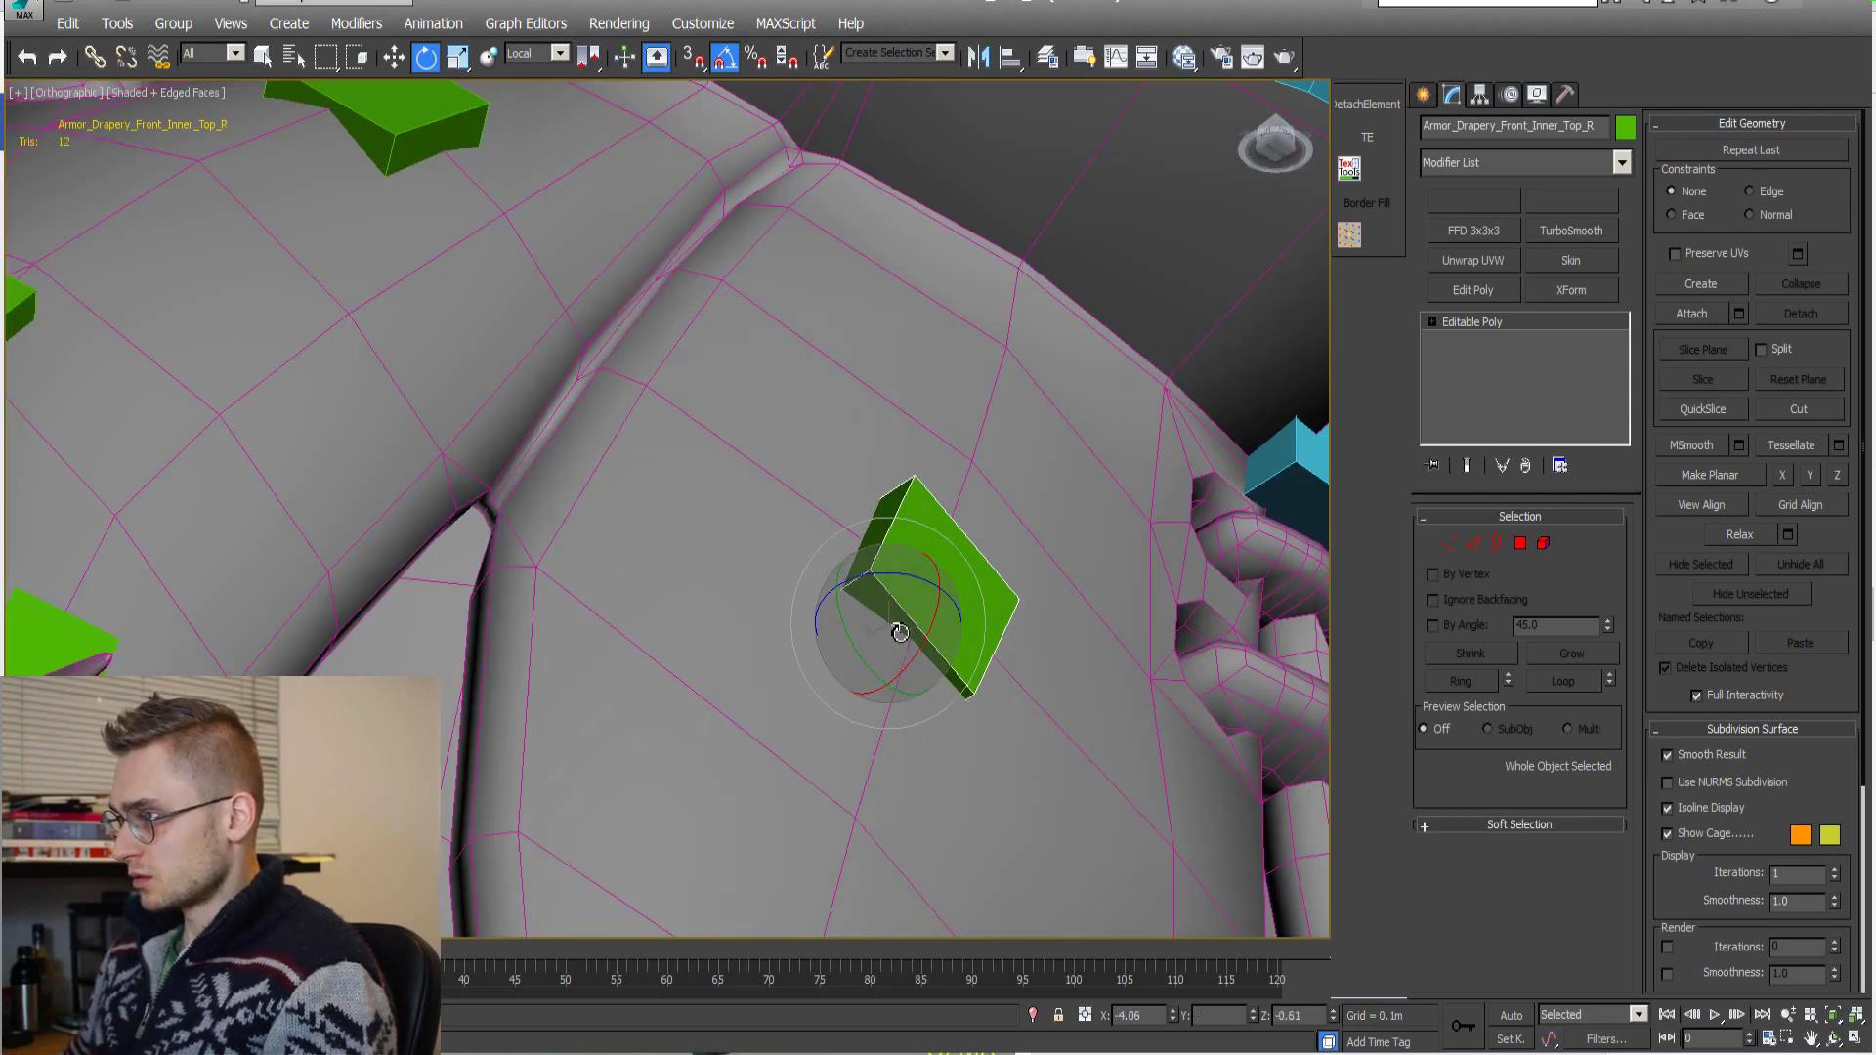
alt+middle_drag(900, 632, 595, 452)
Examine the drapery flaps and their controls around the character's right shoulder from the side.
scroll(628, 523, down, 4)
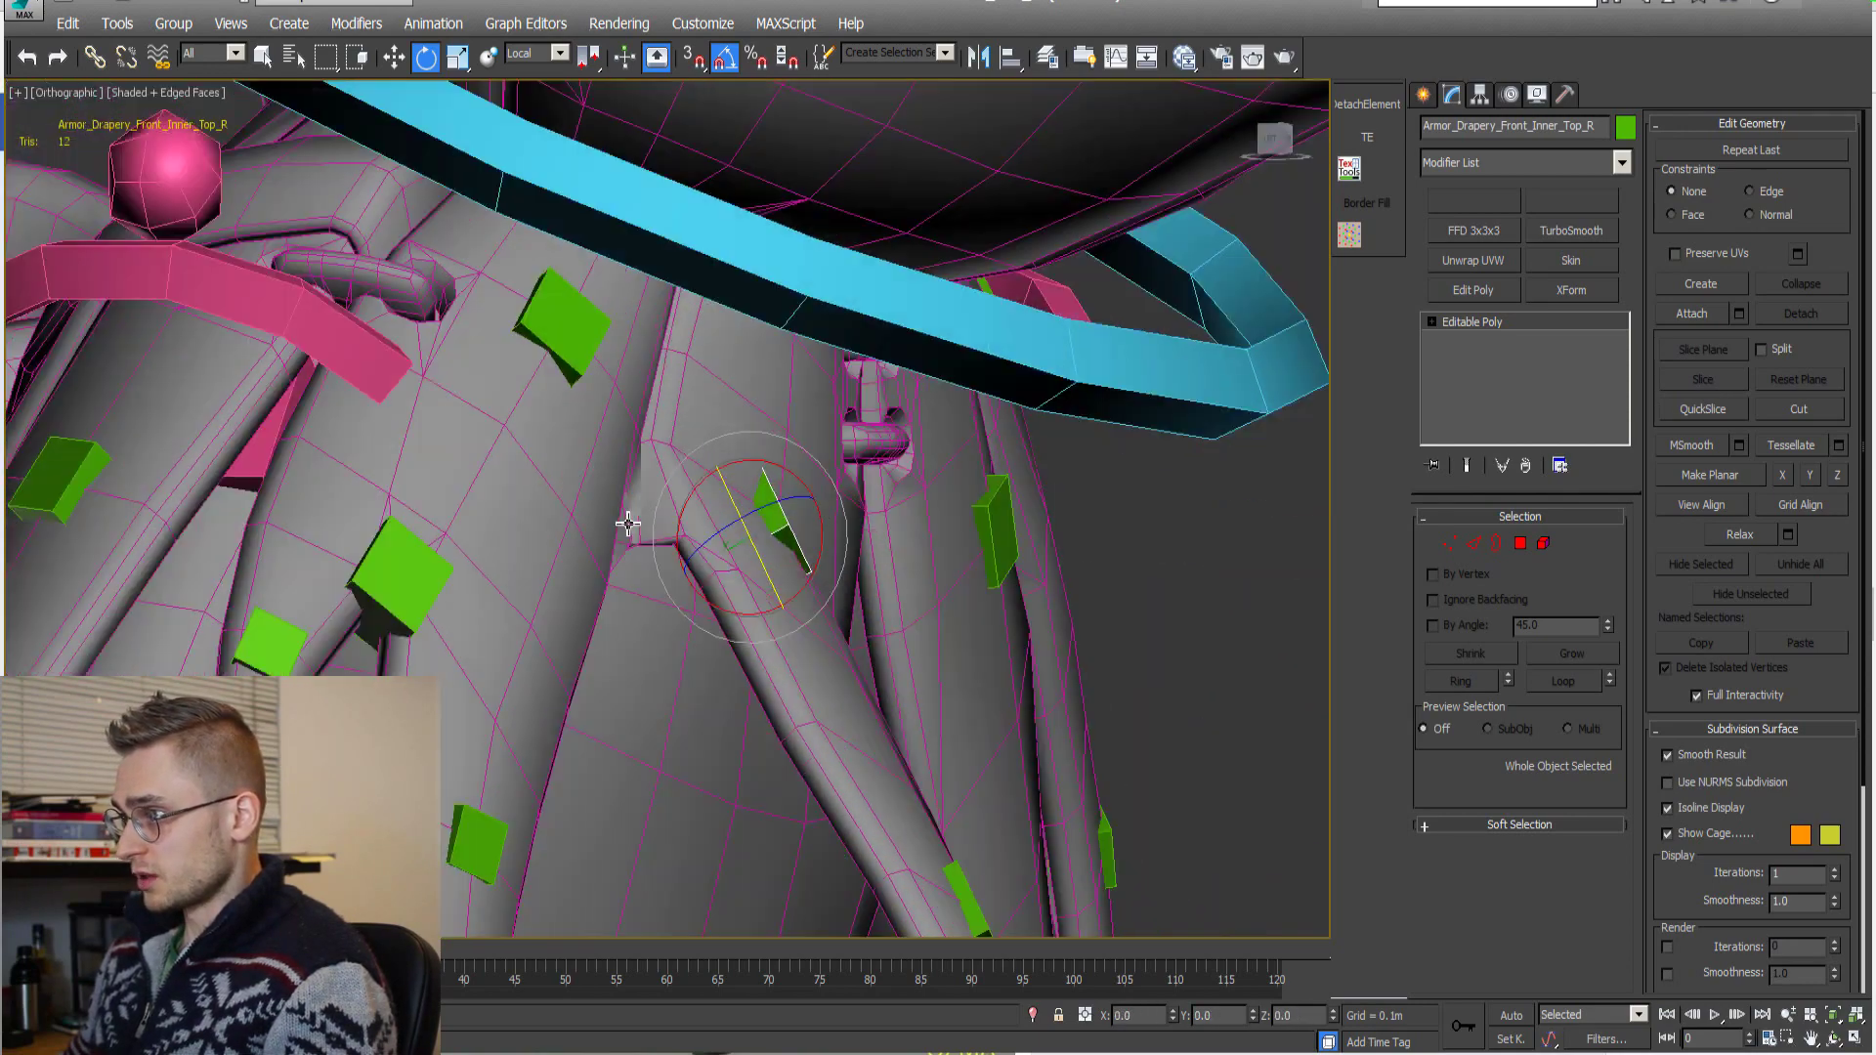
scroll(627, 524, up, 5)
scroll(703, 572, down, 5)
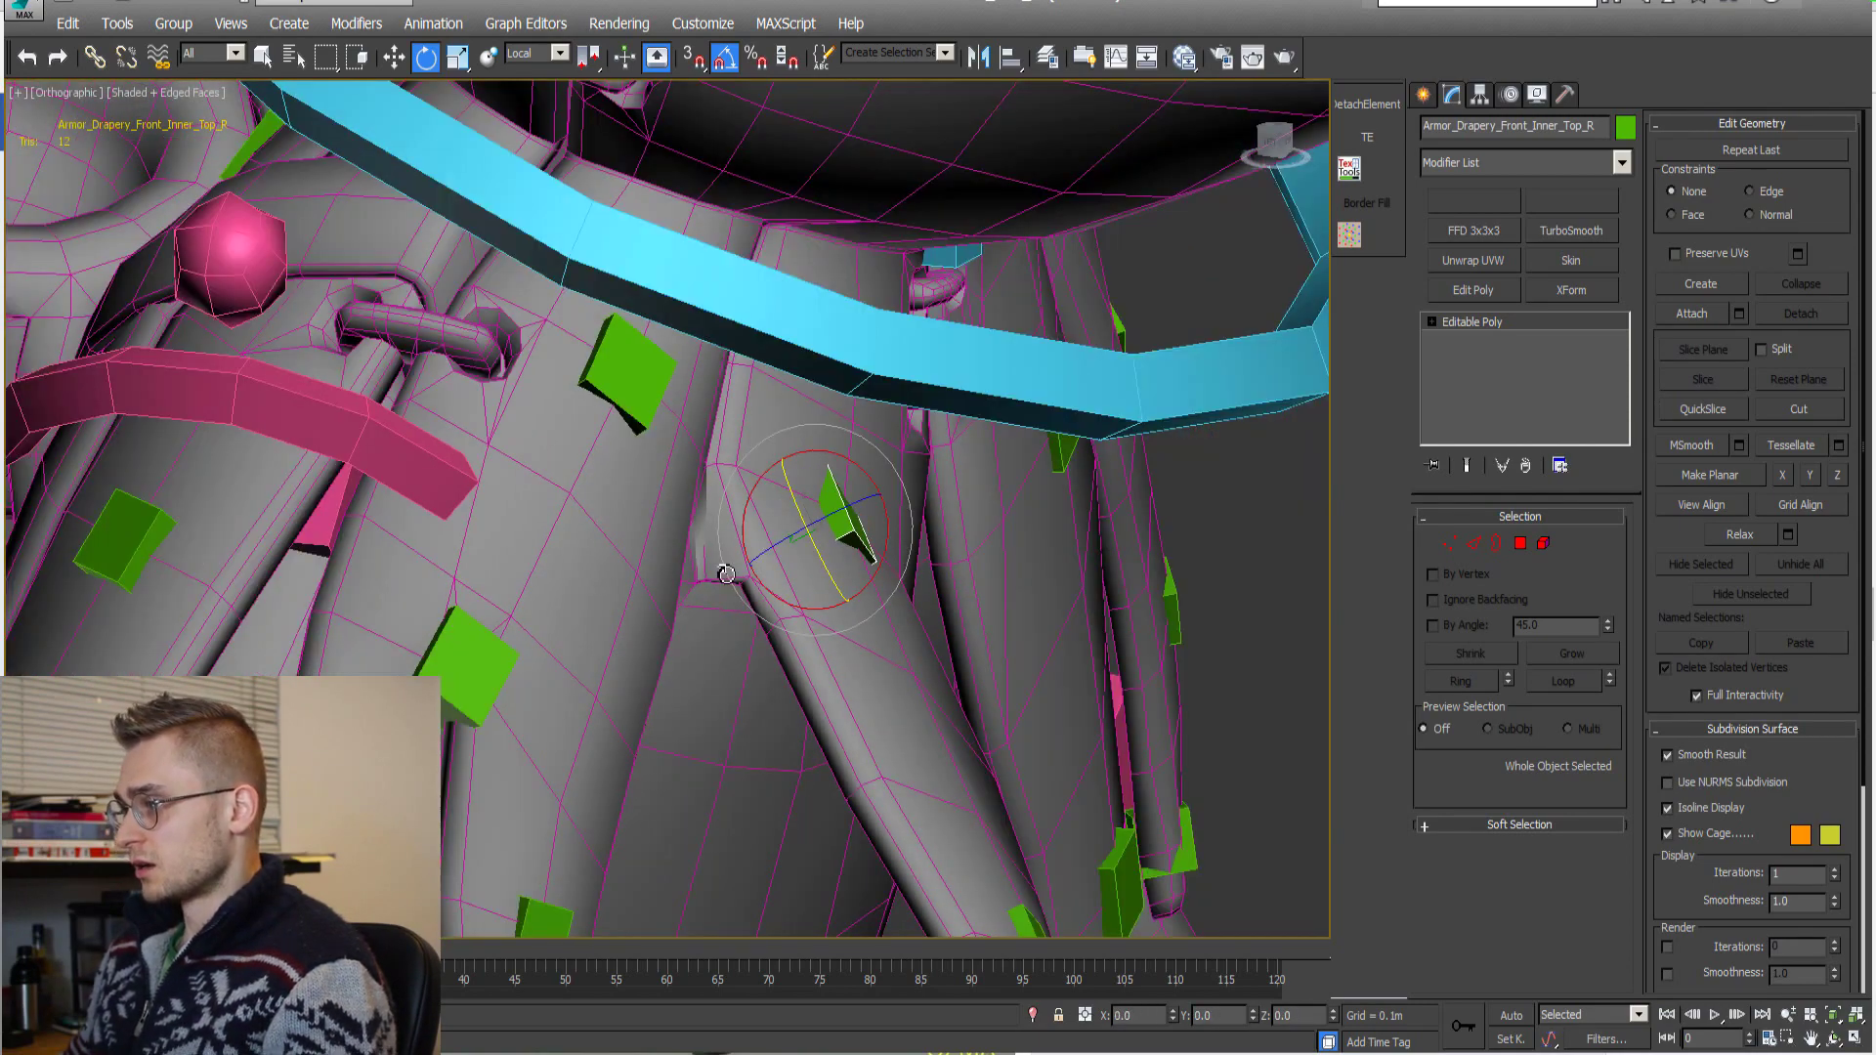
alt+middle_drag(726, 574, 699, 438)
scroll(665, 464, down, 3)
scroll(582, 494, up, 3)
scroll(584, 492, down, 2)
scroll(610, 446, down, 3)
scroll(674, 459, up, 4)
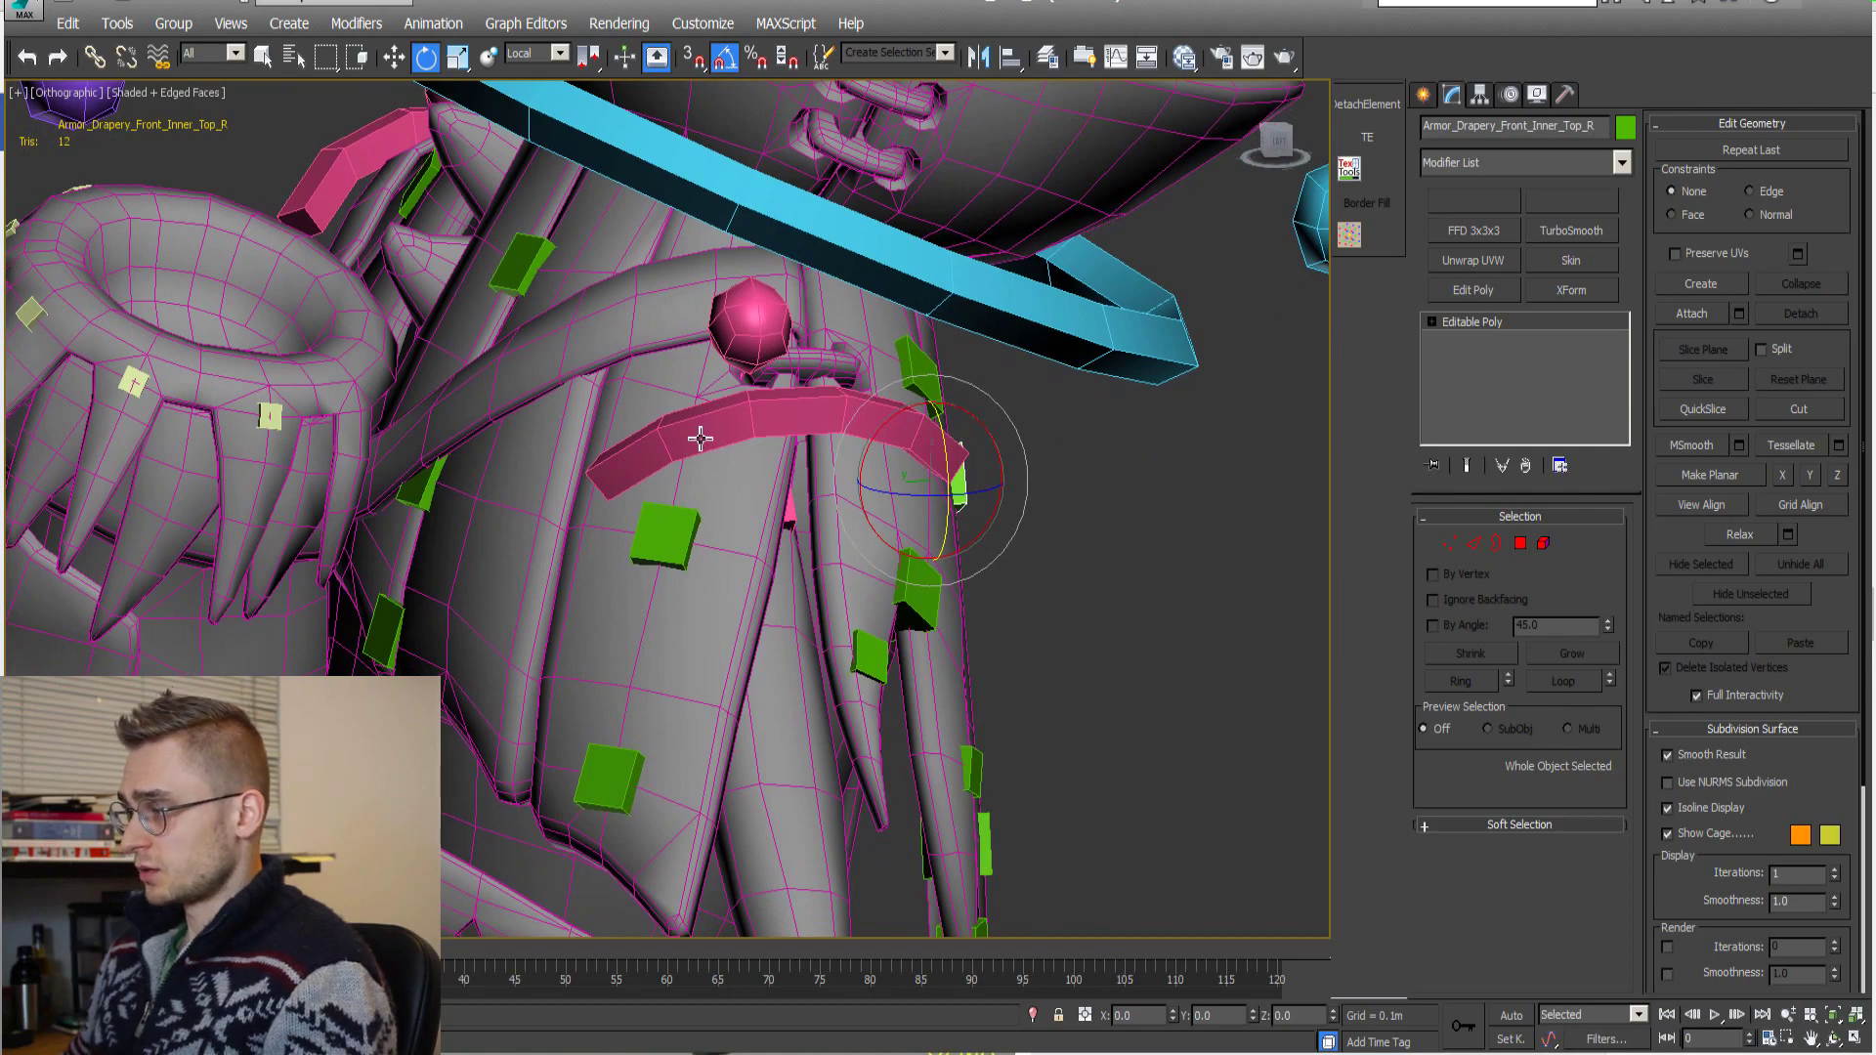
scroll(687, 447, down, 4)
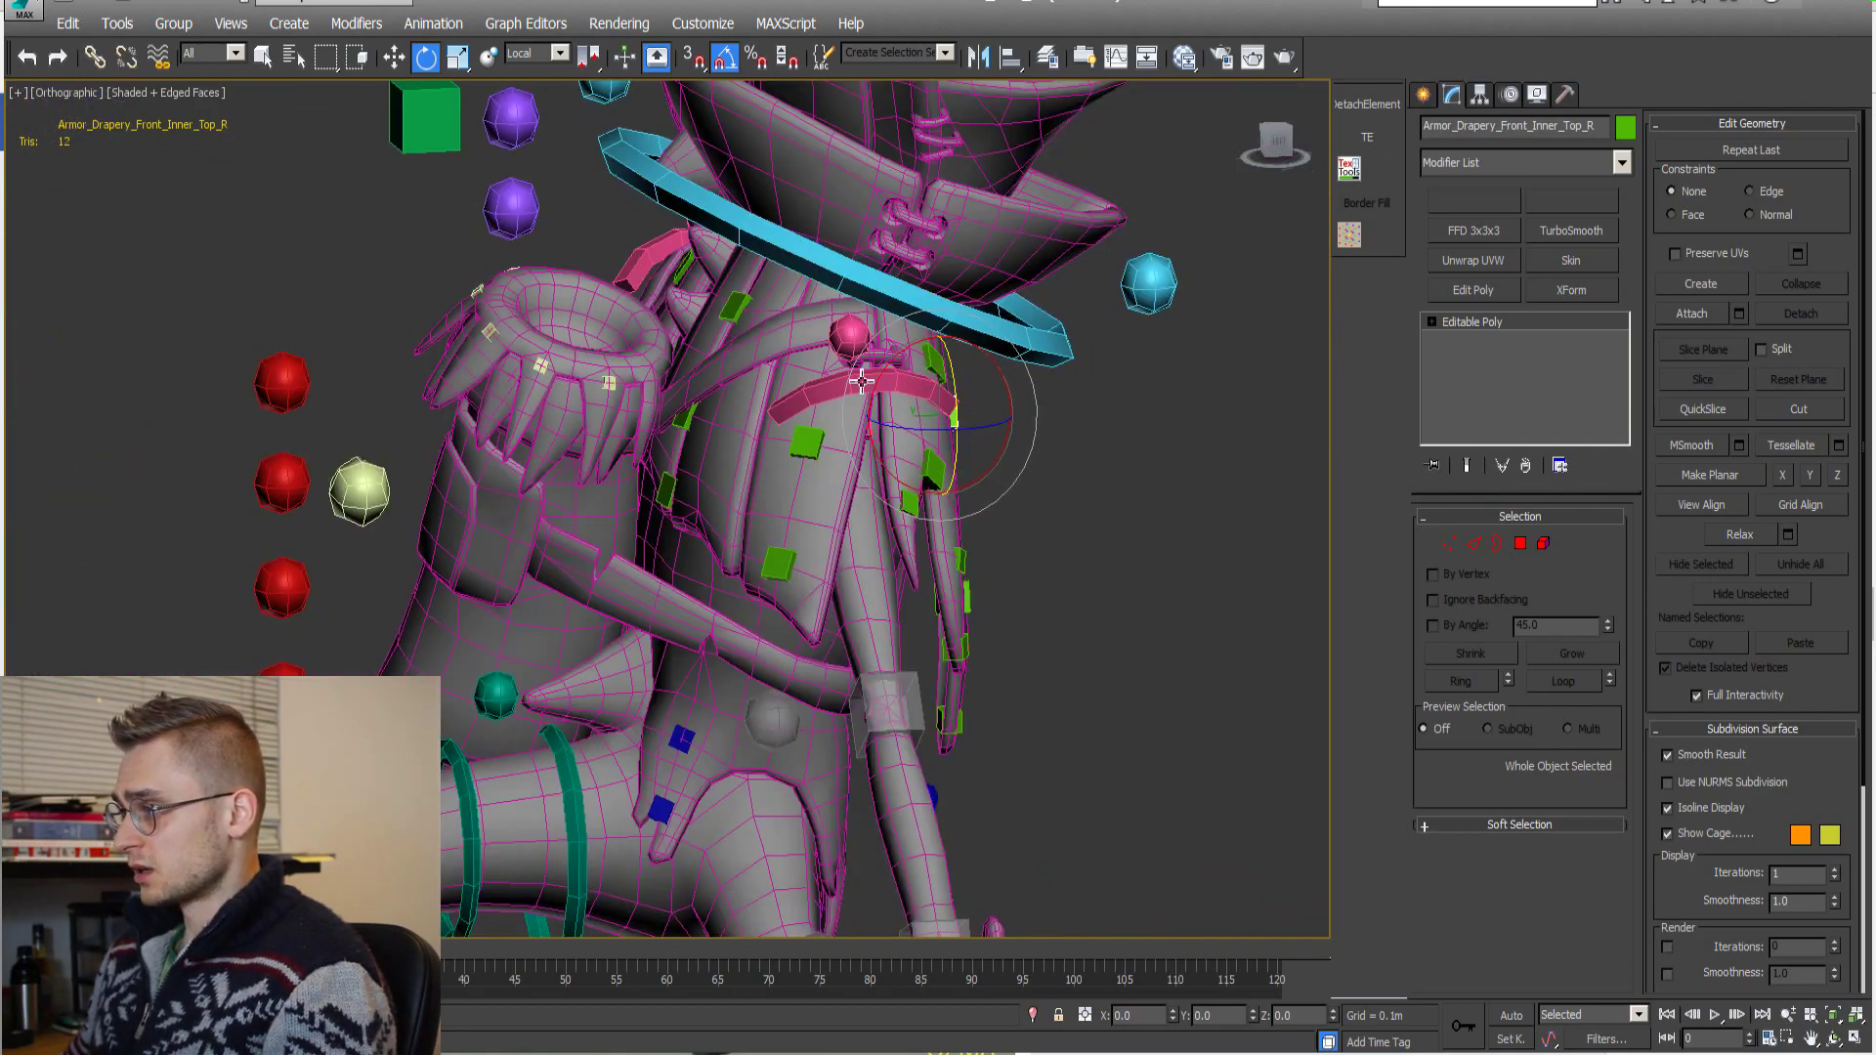
Select the spherical rotator cuff control at the right shoulder and view it up close.
scroll(846, 335, up, 2)
click(914, 449)
alt+middle_drag(913, 450, 764, 445)
scroll(831, 564, up, 3)
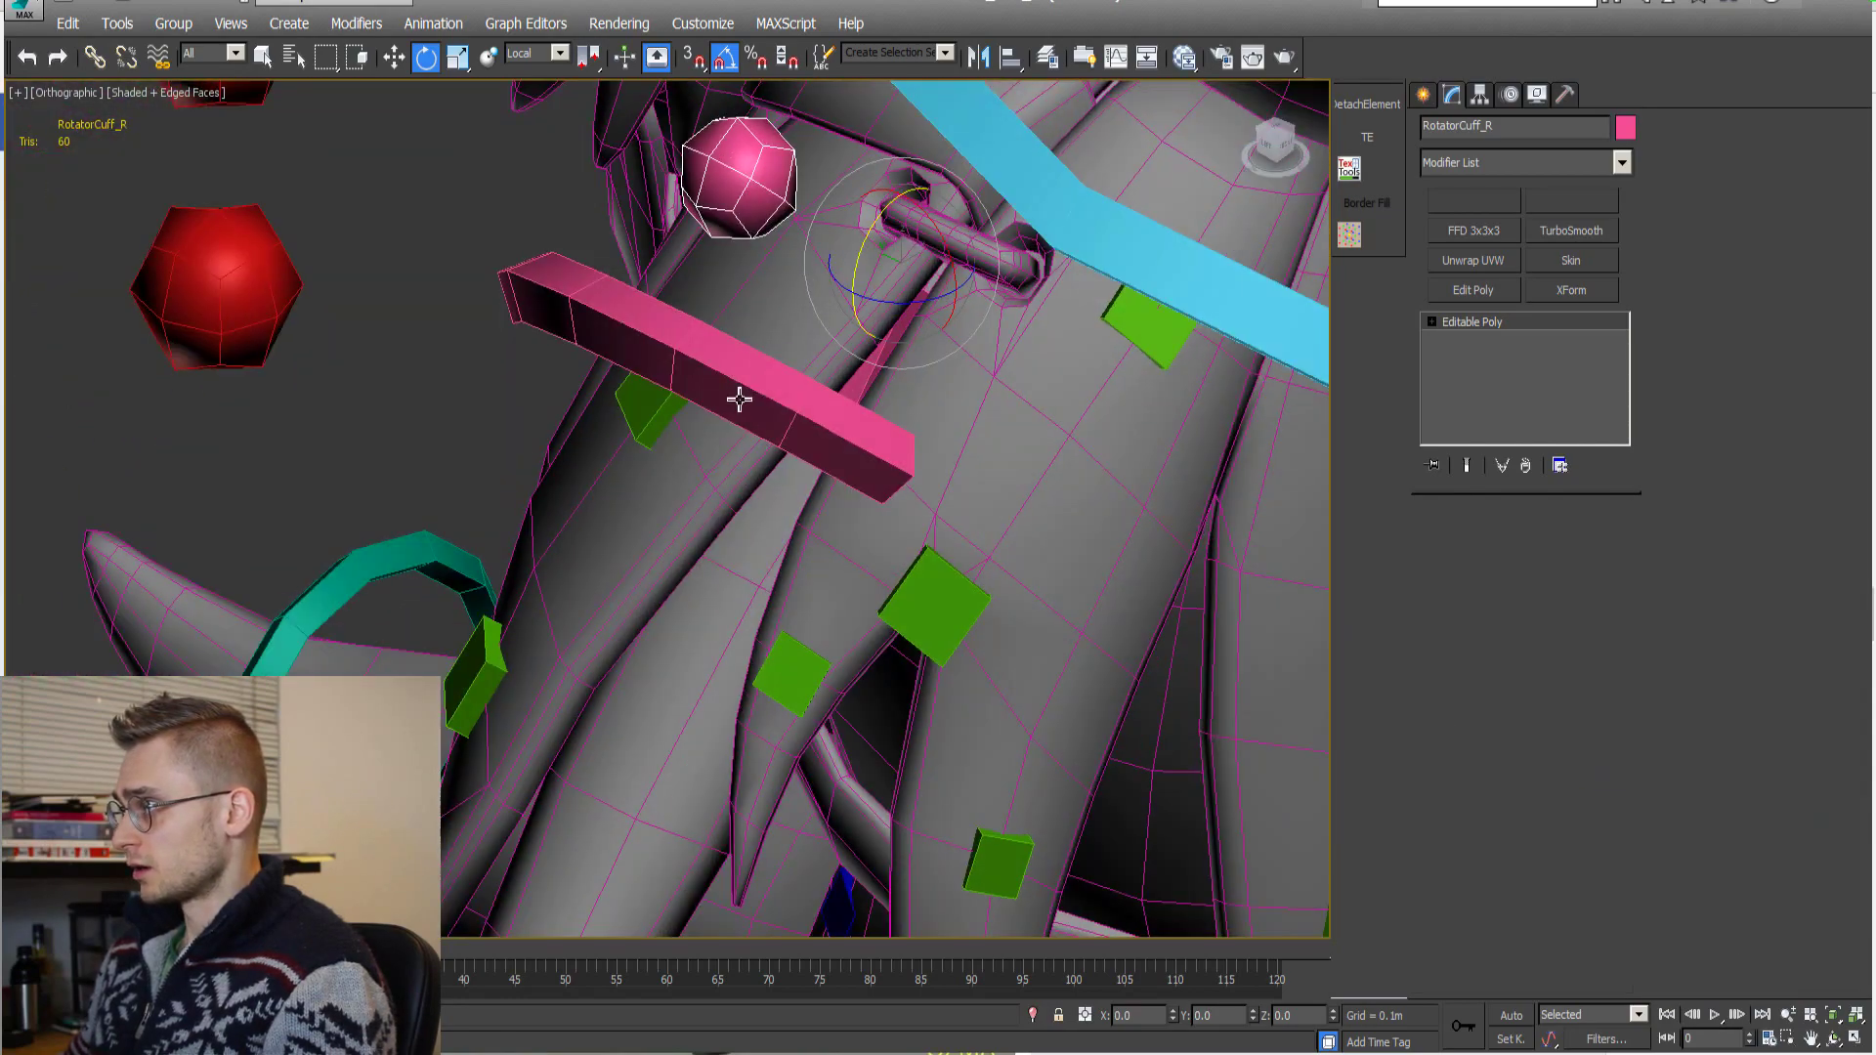
Select the curved ShoulderRotate_R control and try rotating the right upper arm with it.
click(766, 416)
middle_drag(784, 587, 683, 488)
scroll(795, 423, down, 4)
scroll(935, 298, up, 3)
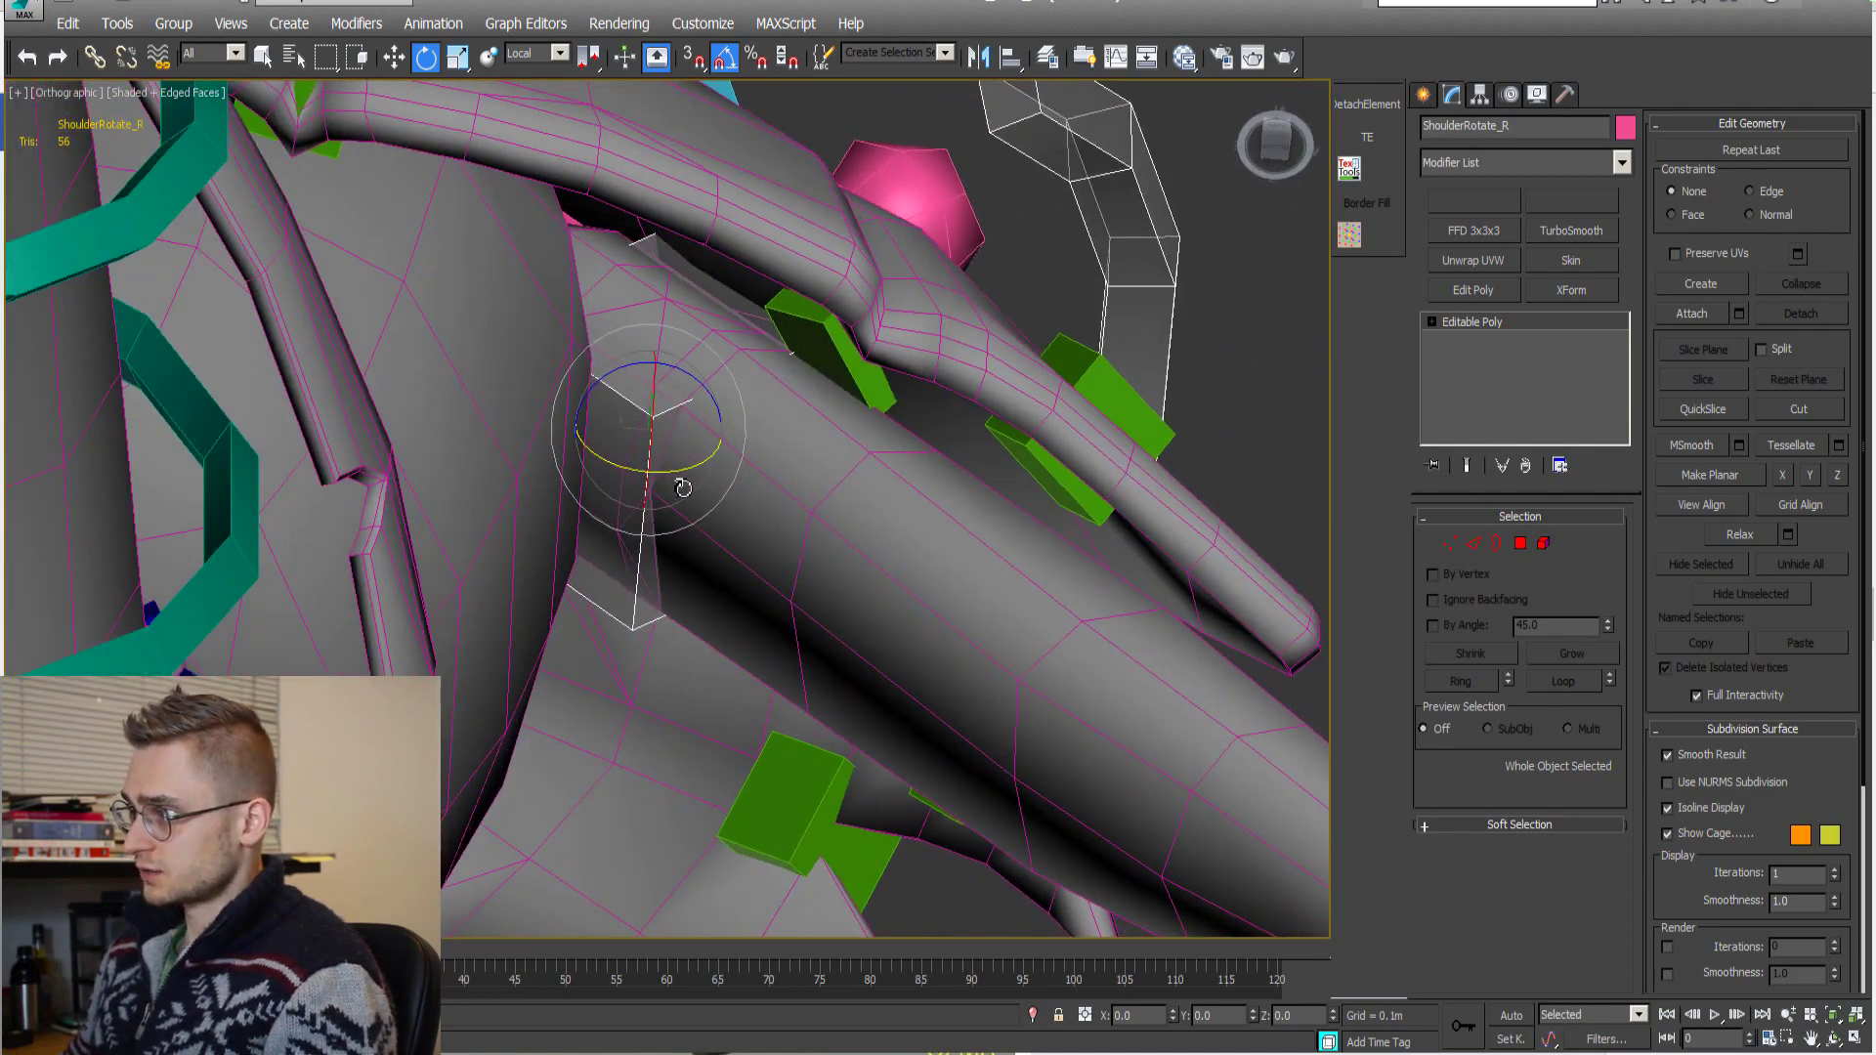
drag(681, 483, 651, 528)
alt+middle_drag(651, 527, 812, 493)
mouse_move(855, 385)
mouse_down()
mouse_move(860, 358)
mouse_move(865, 399)
mouse_move(862, 374)
mouse_up()
right_click(862, 374)
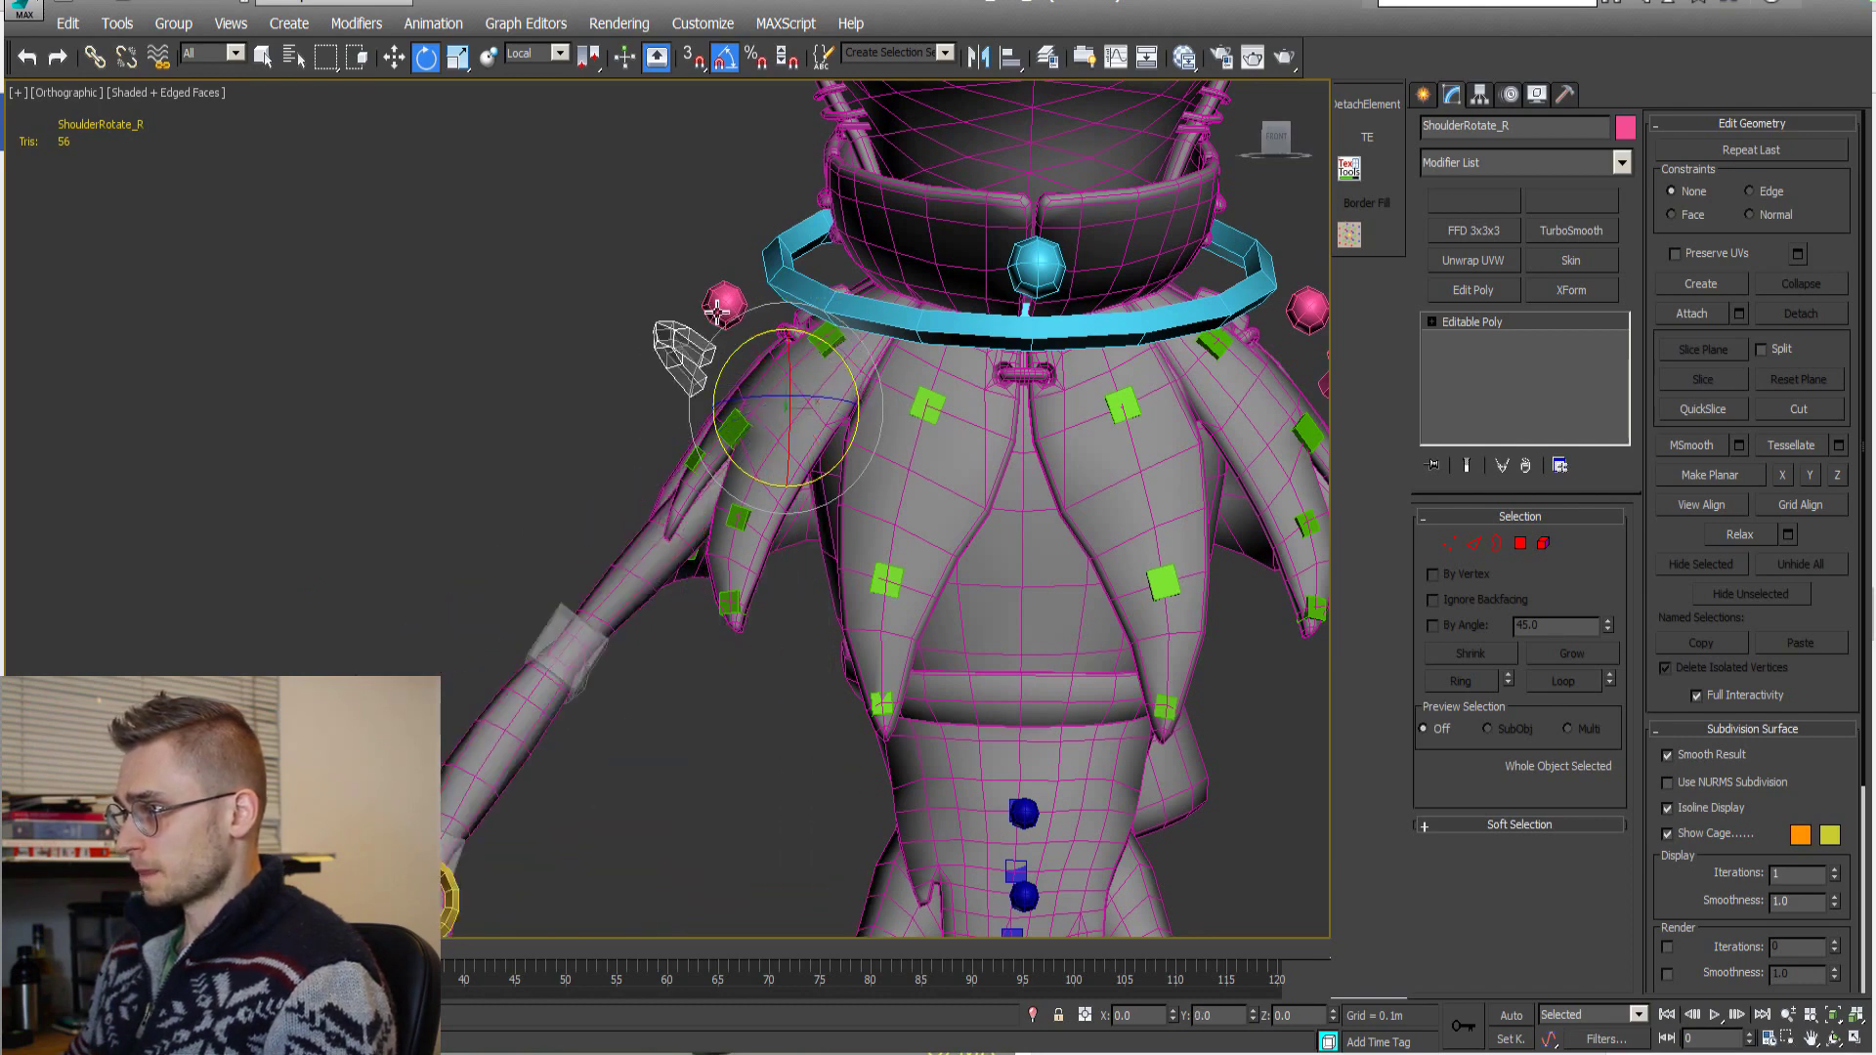
Select the RotatorCuff_R control and try rotating the right shoulder and arm in several directions.
click(788, 365)
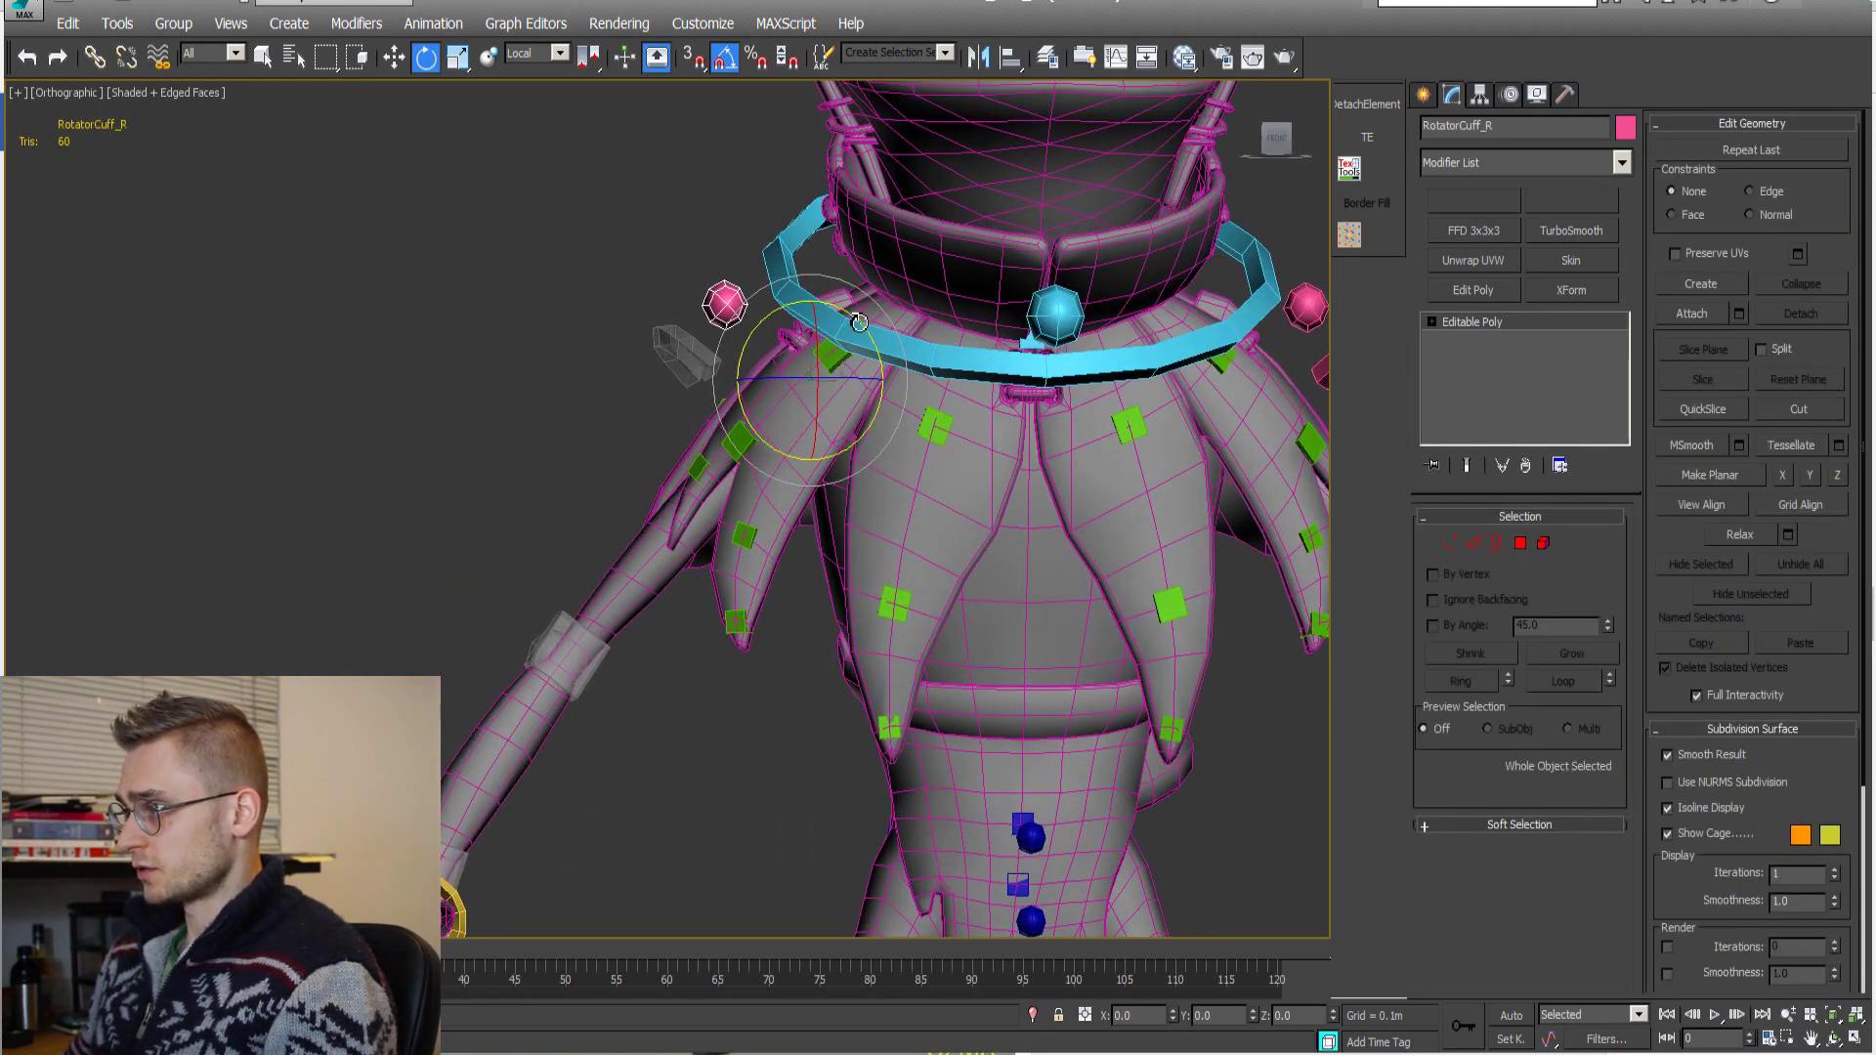
mouse_move(863, 335)
mouse_down()
mouse_move(911, 403)
mouse_move(840, 306)
mouse_up()
right_click(839, 306)
alt+middle_drag(840, 313, 935, 438)
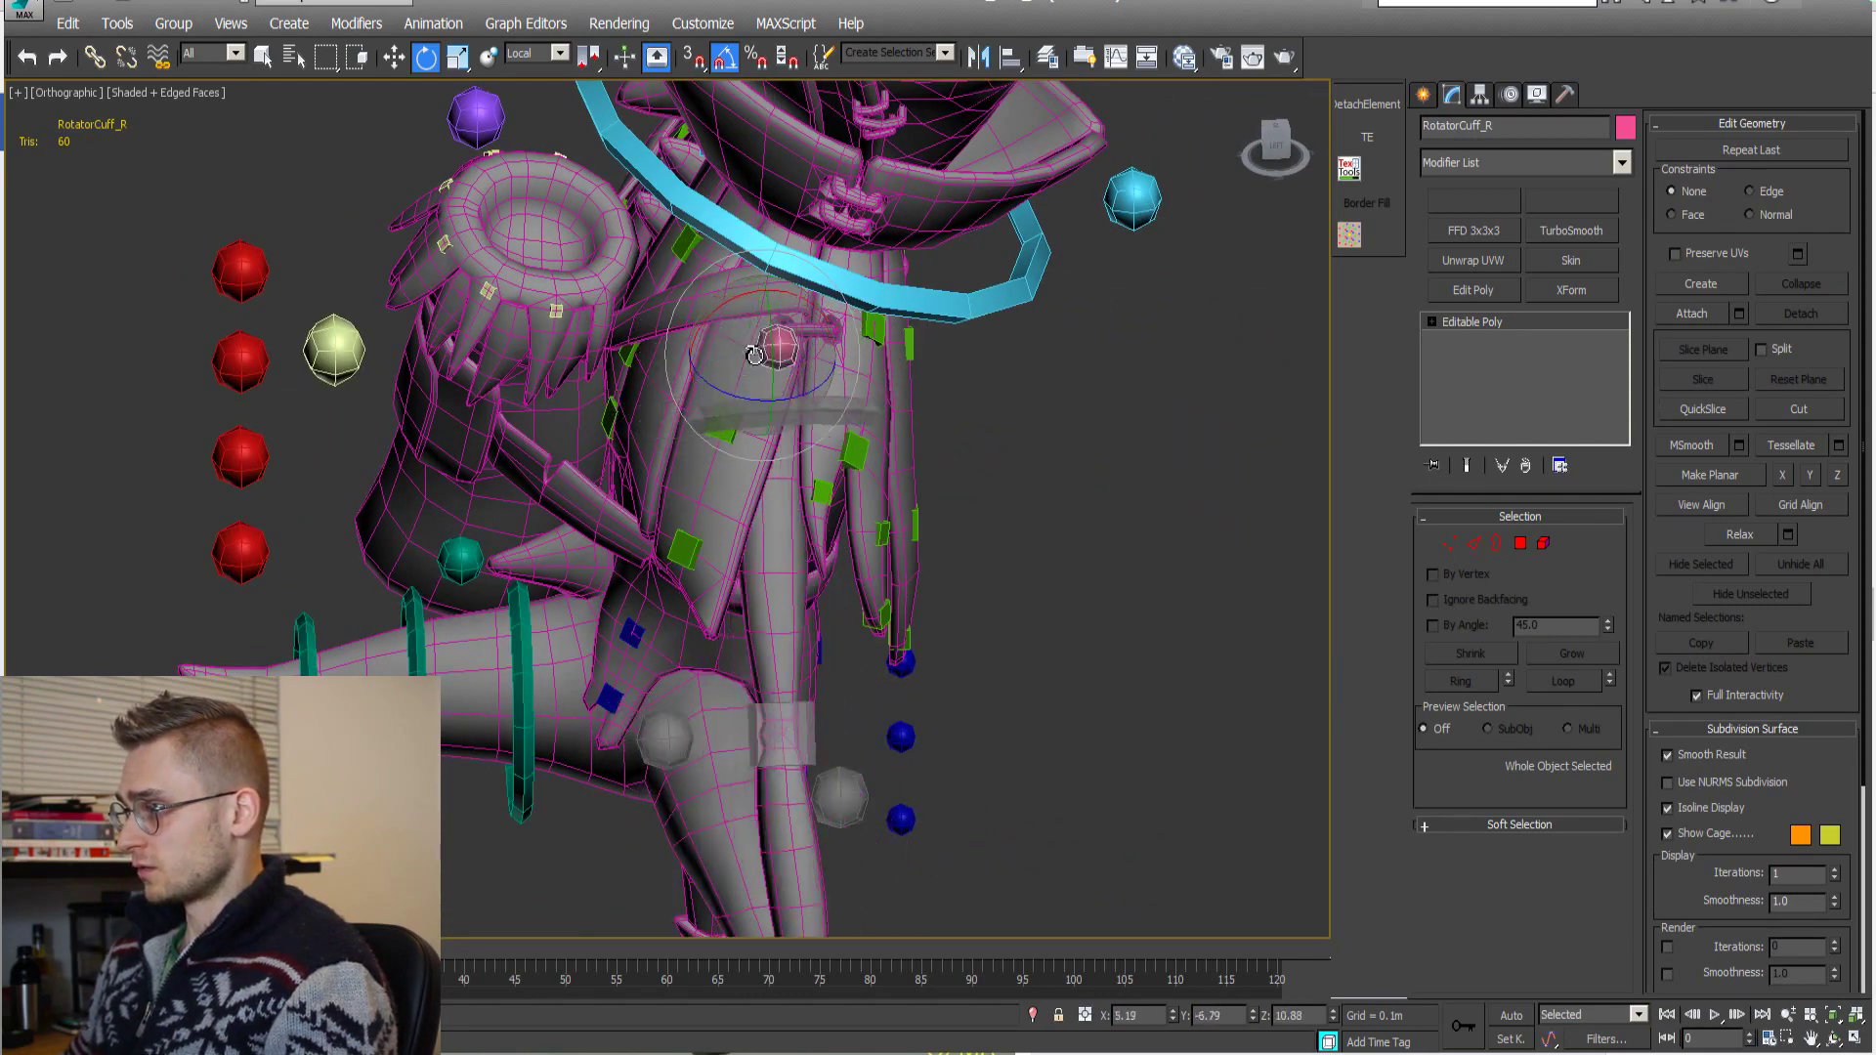
drag(755, 354, 701, 342)
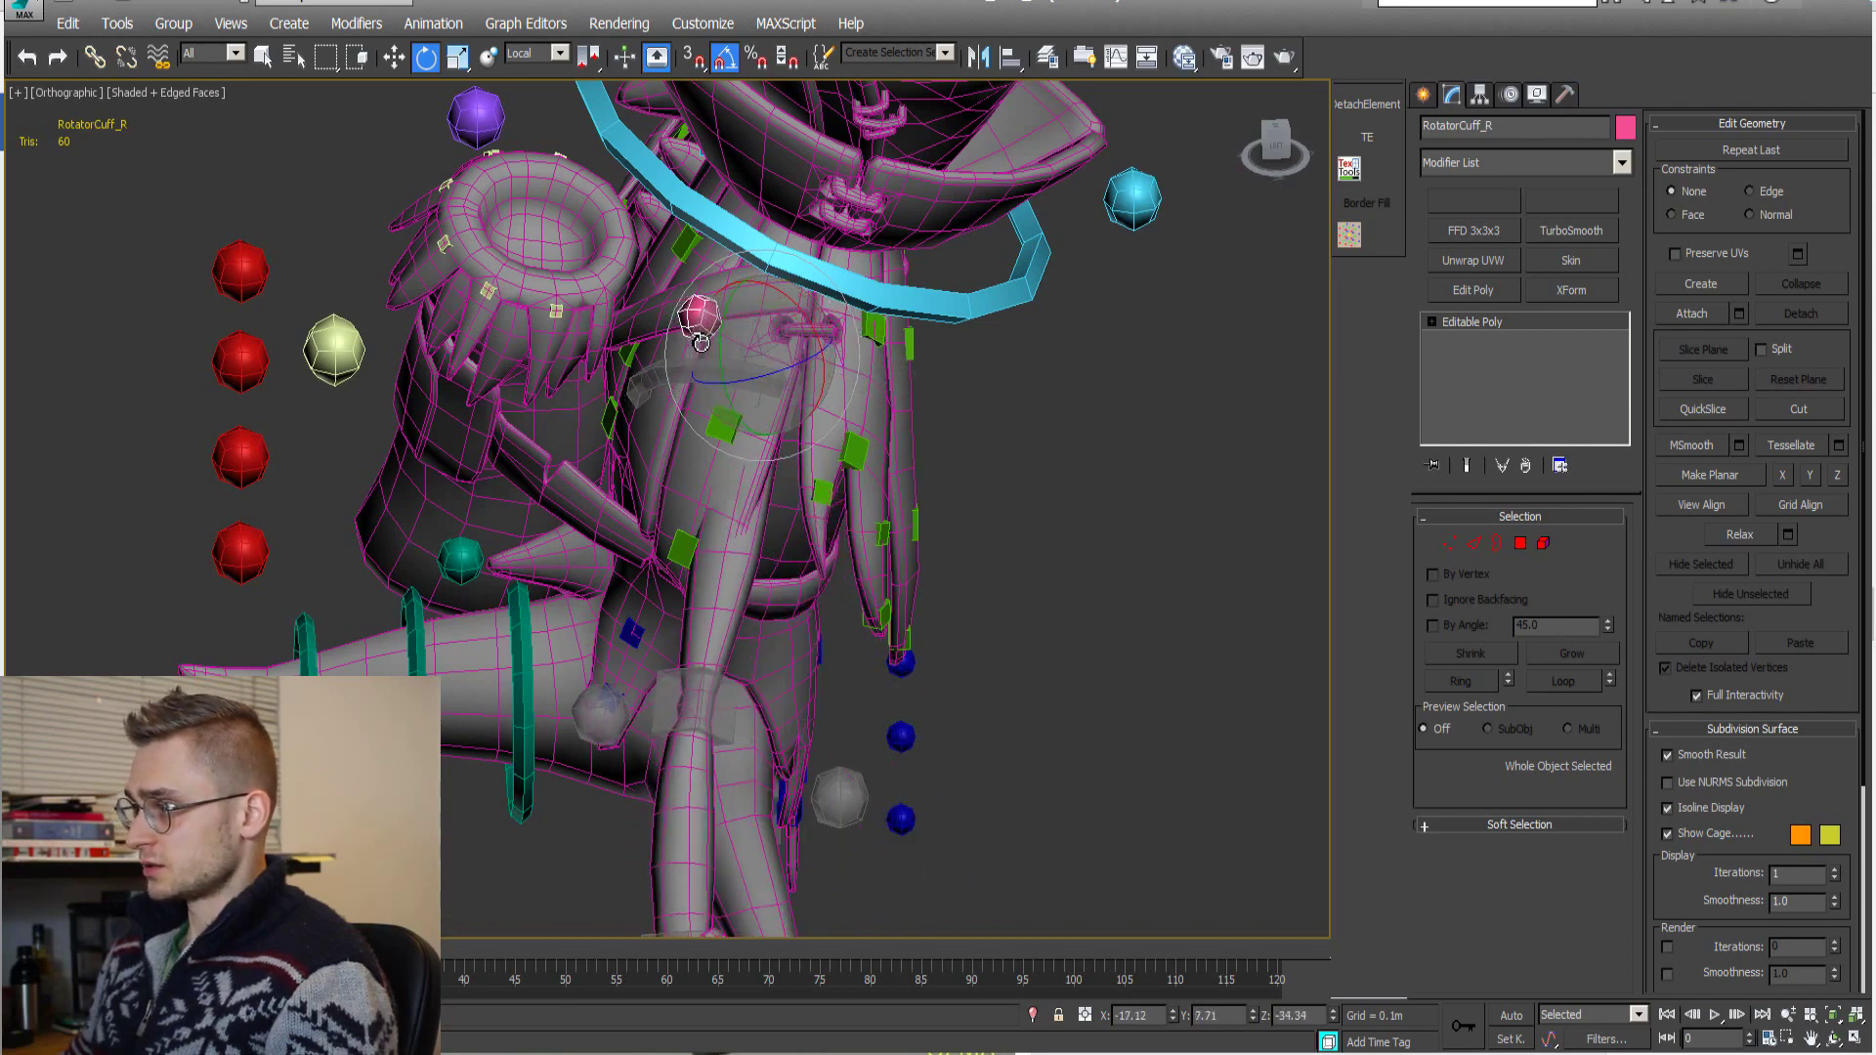
alt+middle_drag(779, 399, 892, 460)
Select the green Armor_All box control and try moving the whole armor in the Left view.
scroll(655, 329, up, 5)
scroll(655, 329, down, 5)
scroll(885, 488, up, 8)
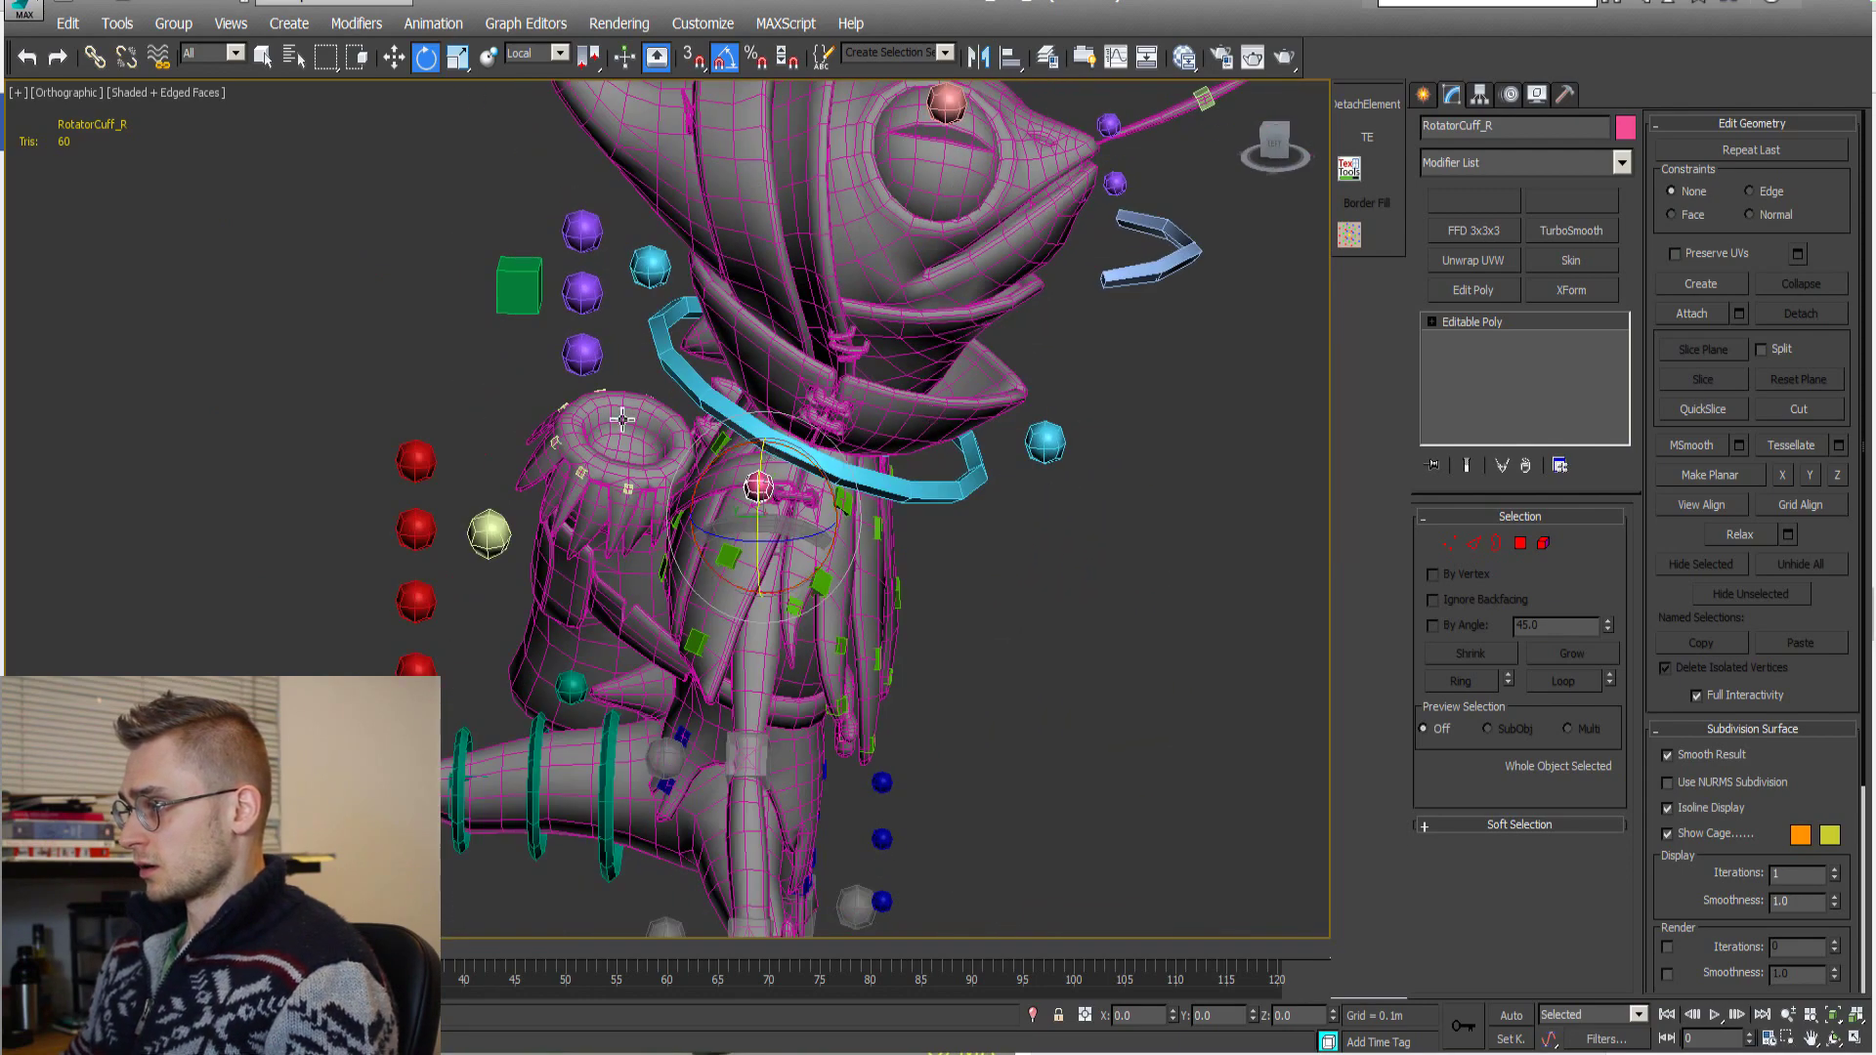
click(397, 367)
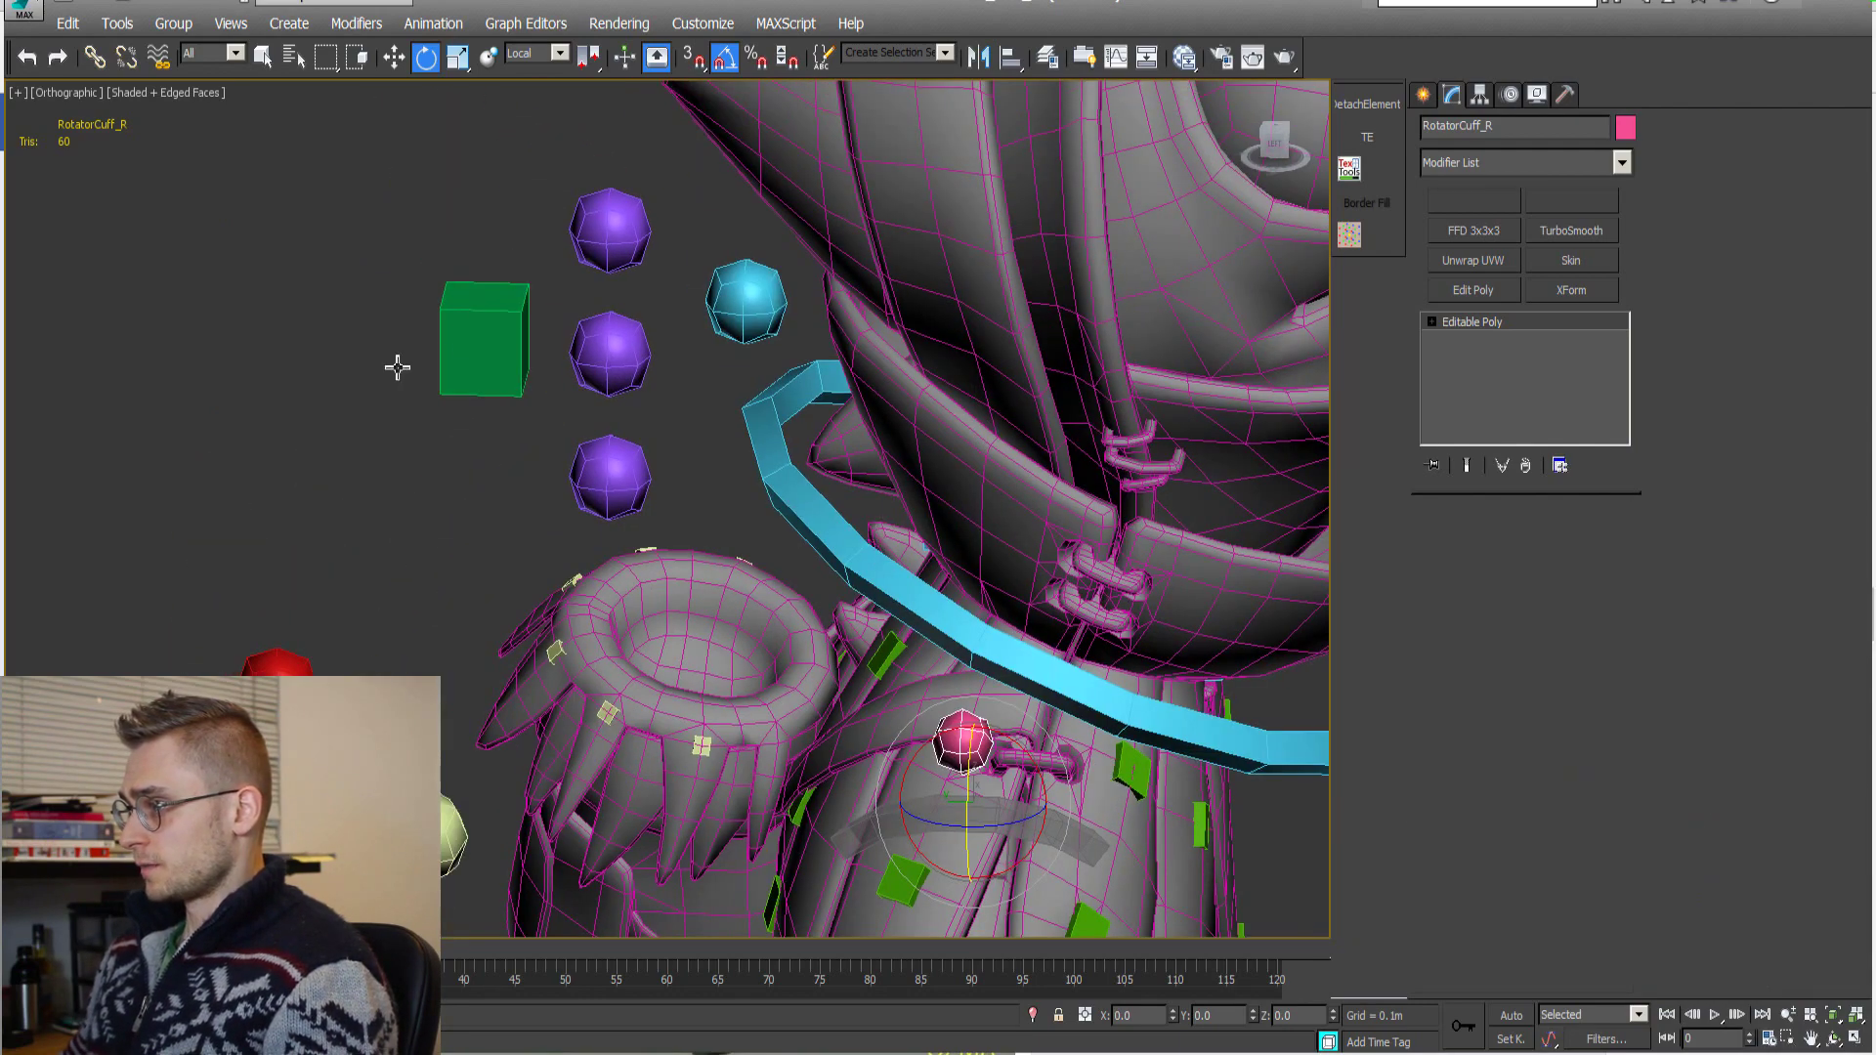
click(465, 339)
middle_drag(490, 453, 473, 428)
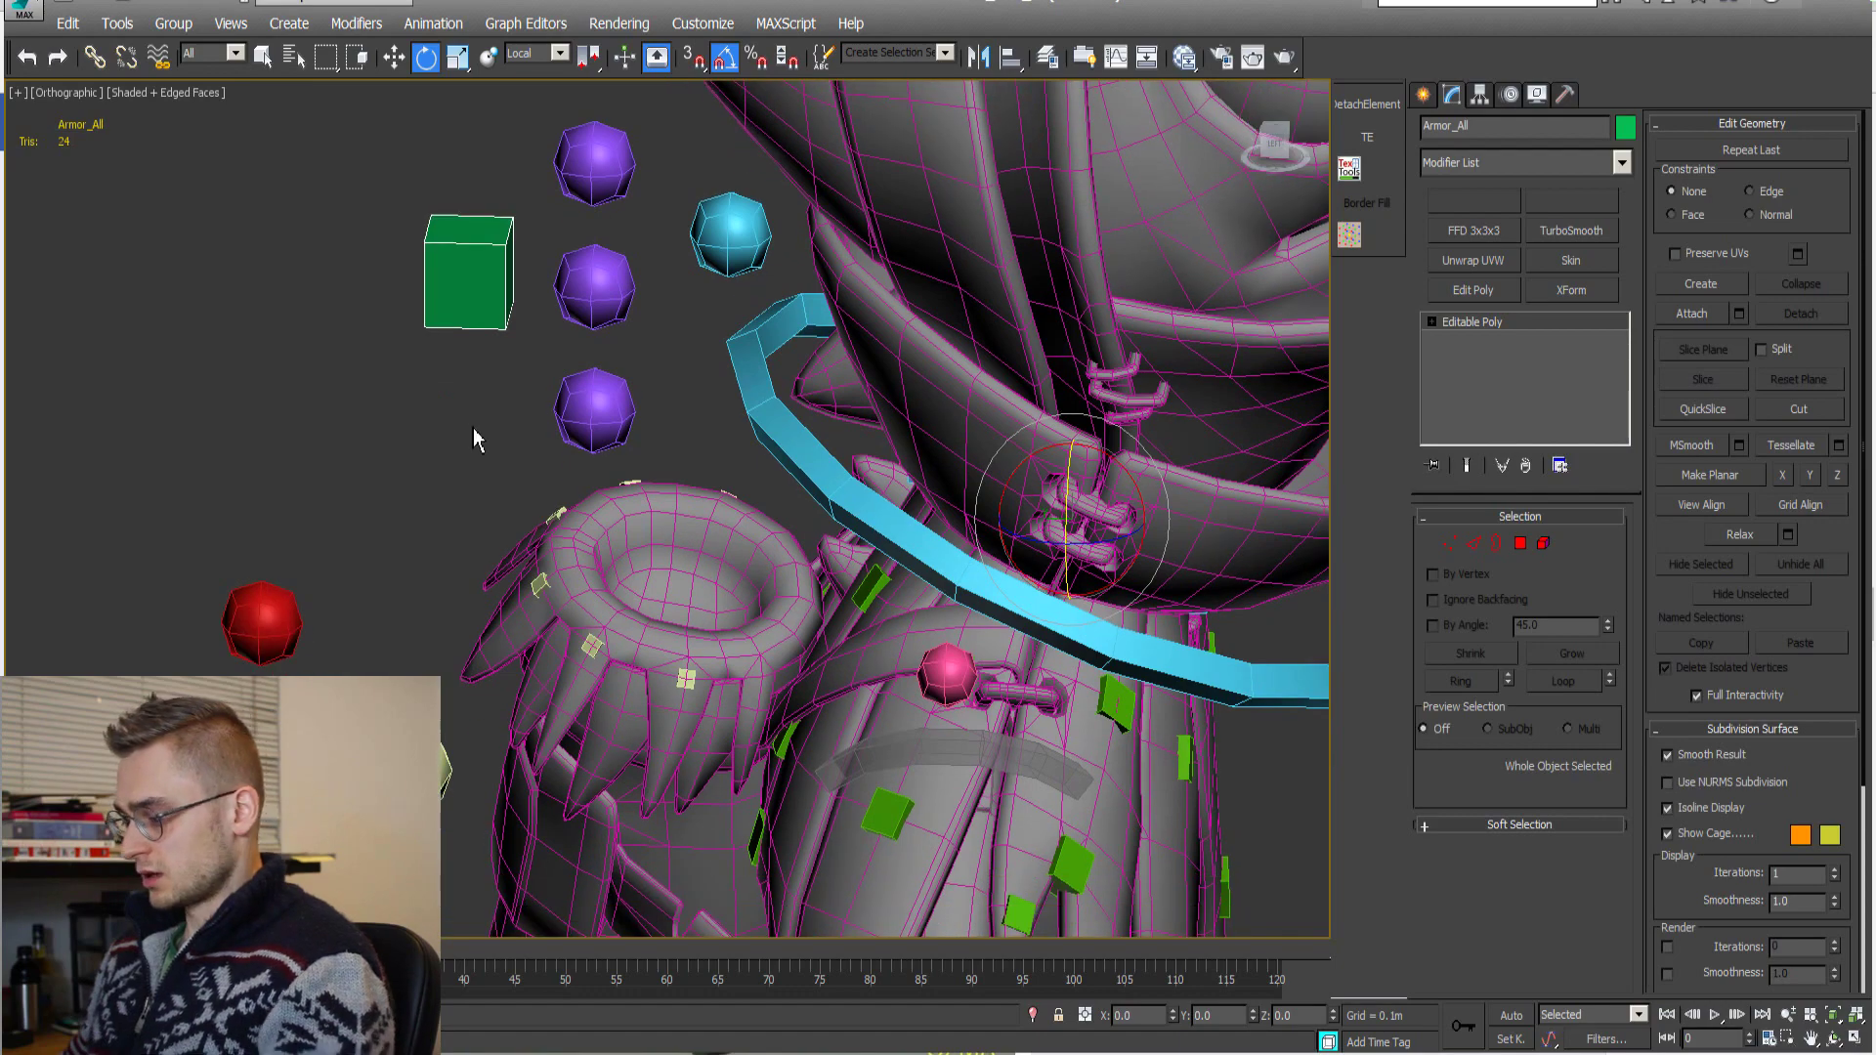
key(l)
scroll(600, 471, down, 5)
scroll(684, 528, up, 5)
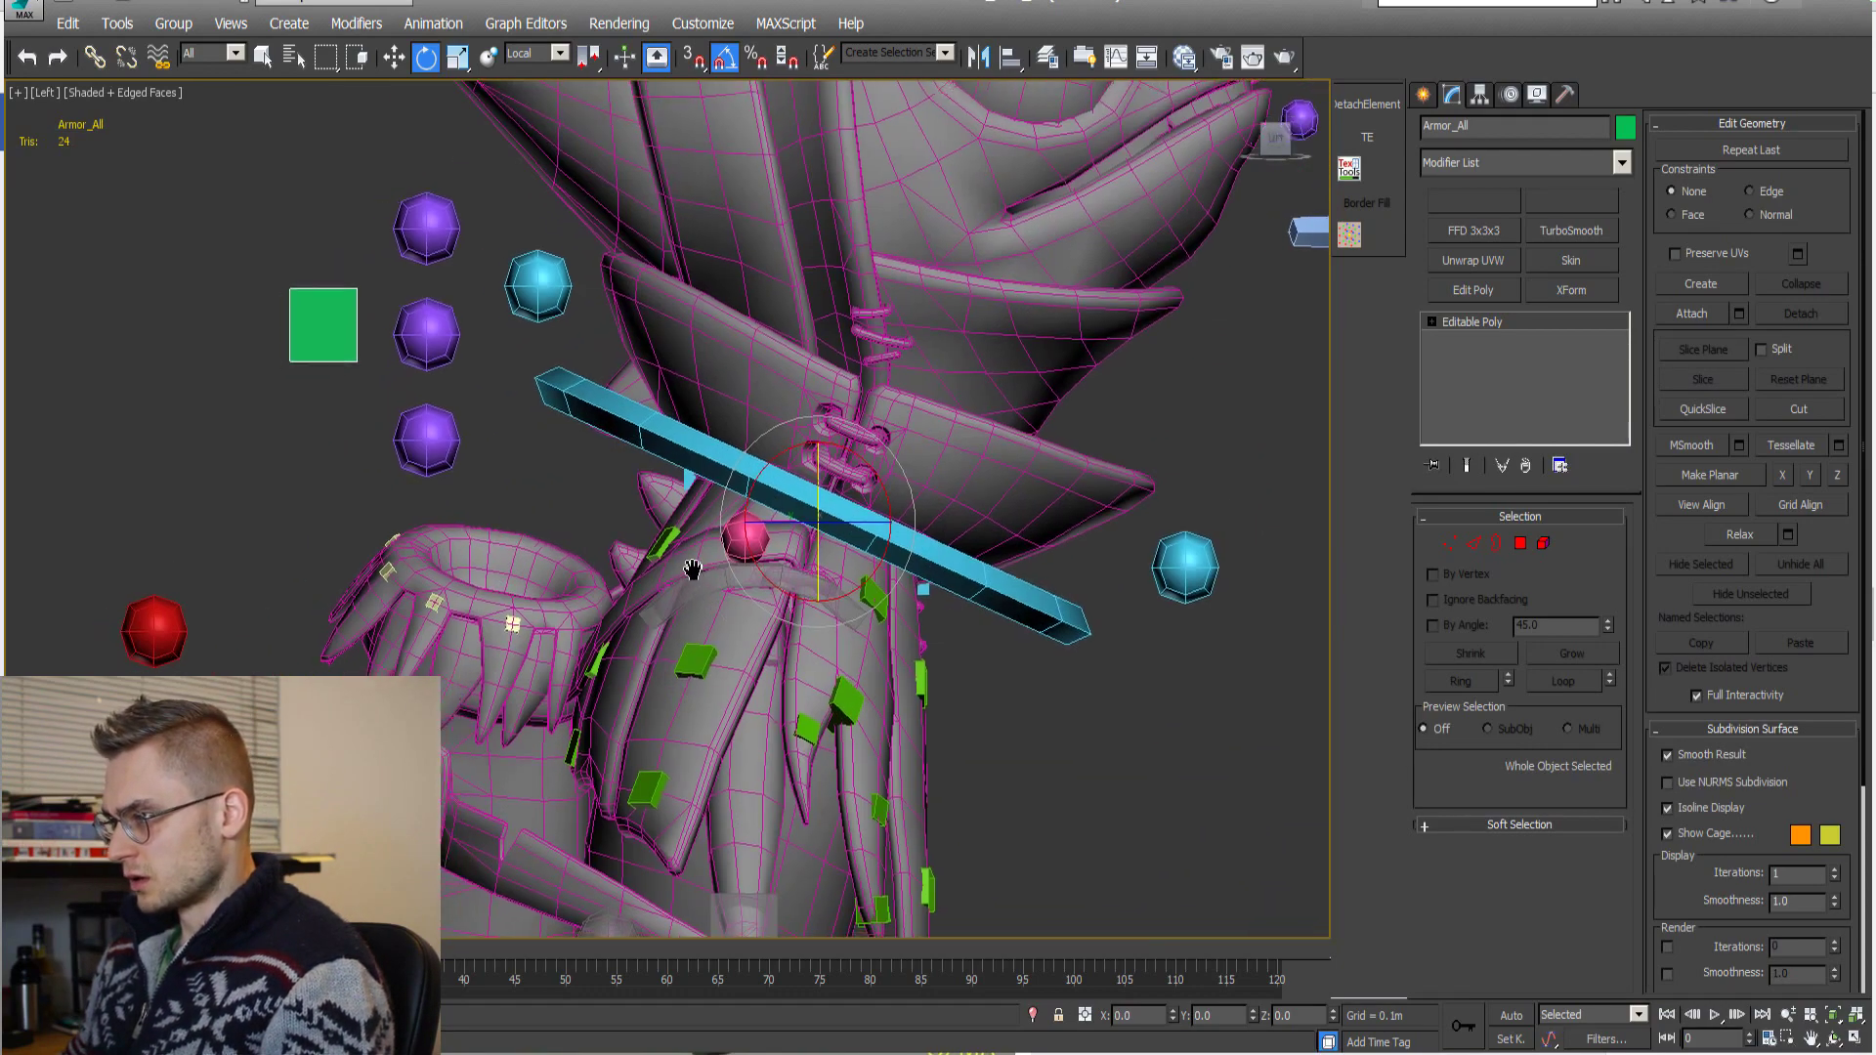
scroll(732, 573, down, 1)
scroll(791, 536, down, 2)
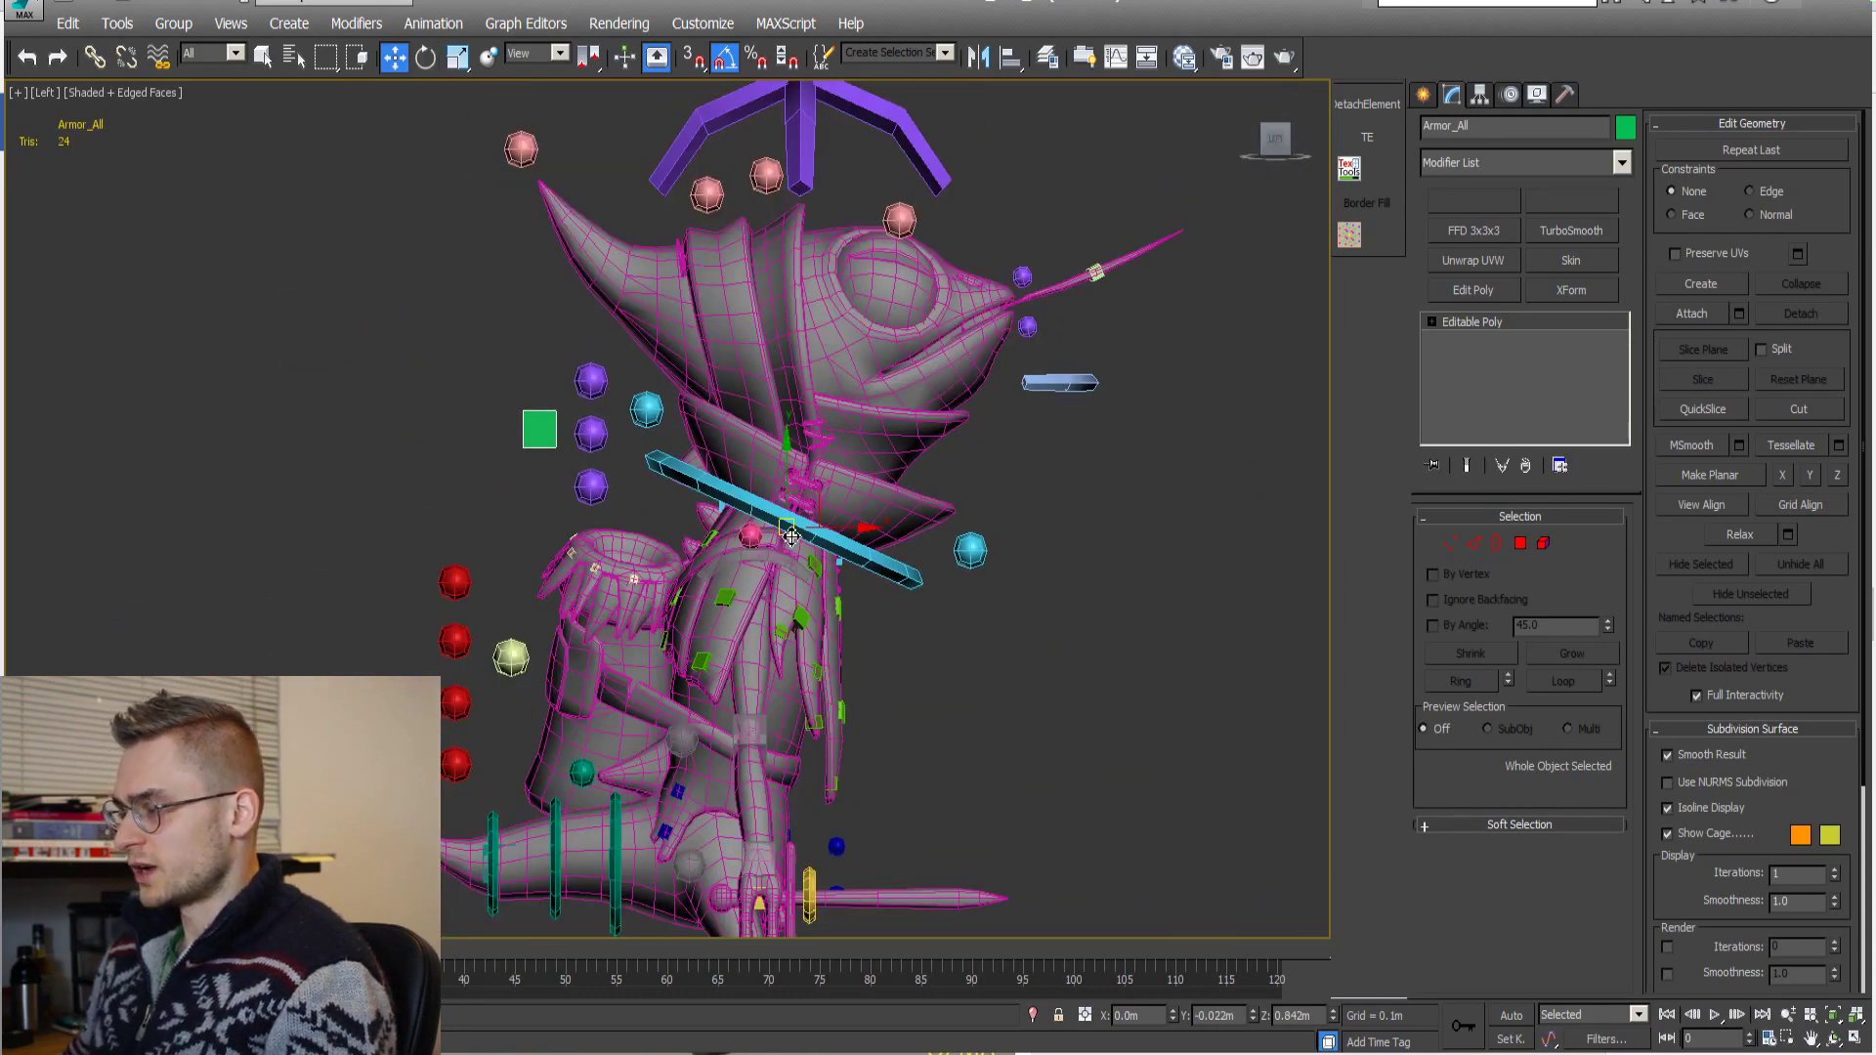
drag(790, 536, 578, 455)
Select the Collar_All ring control around the neck and try rotating the collar with it.
alt+middle_drag(579, 454, 391, 474)
alt+middle_drag(860, 557, 723, 557)
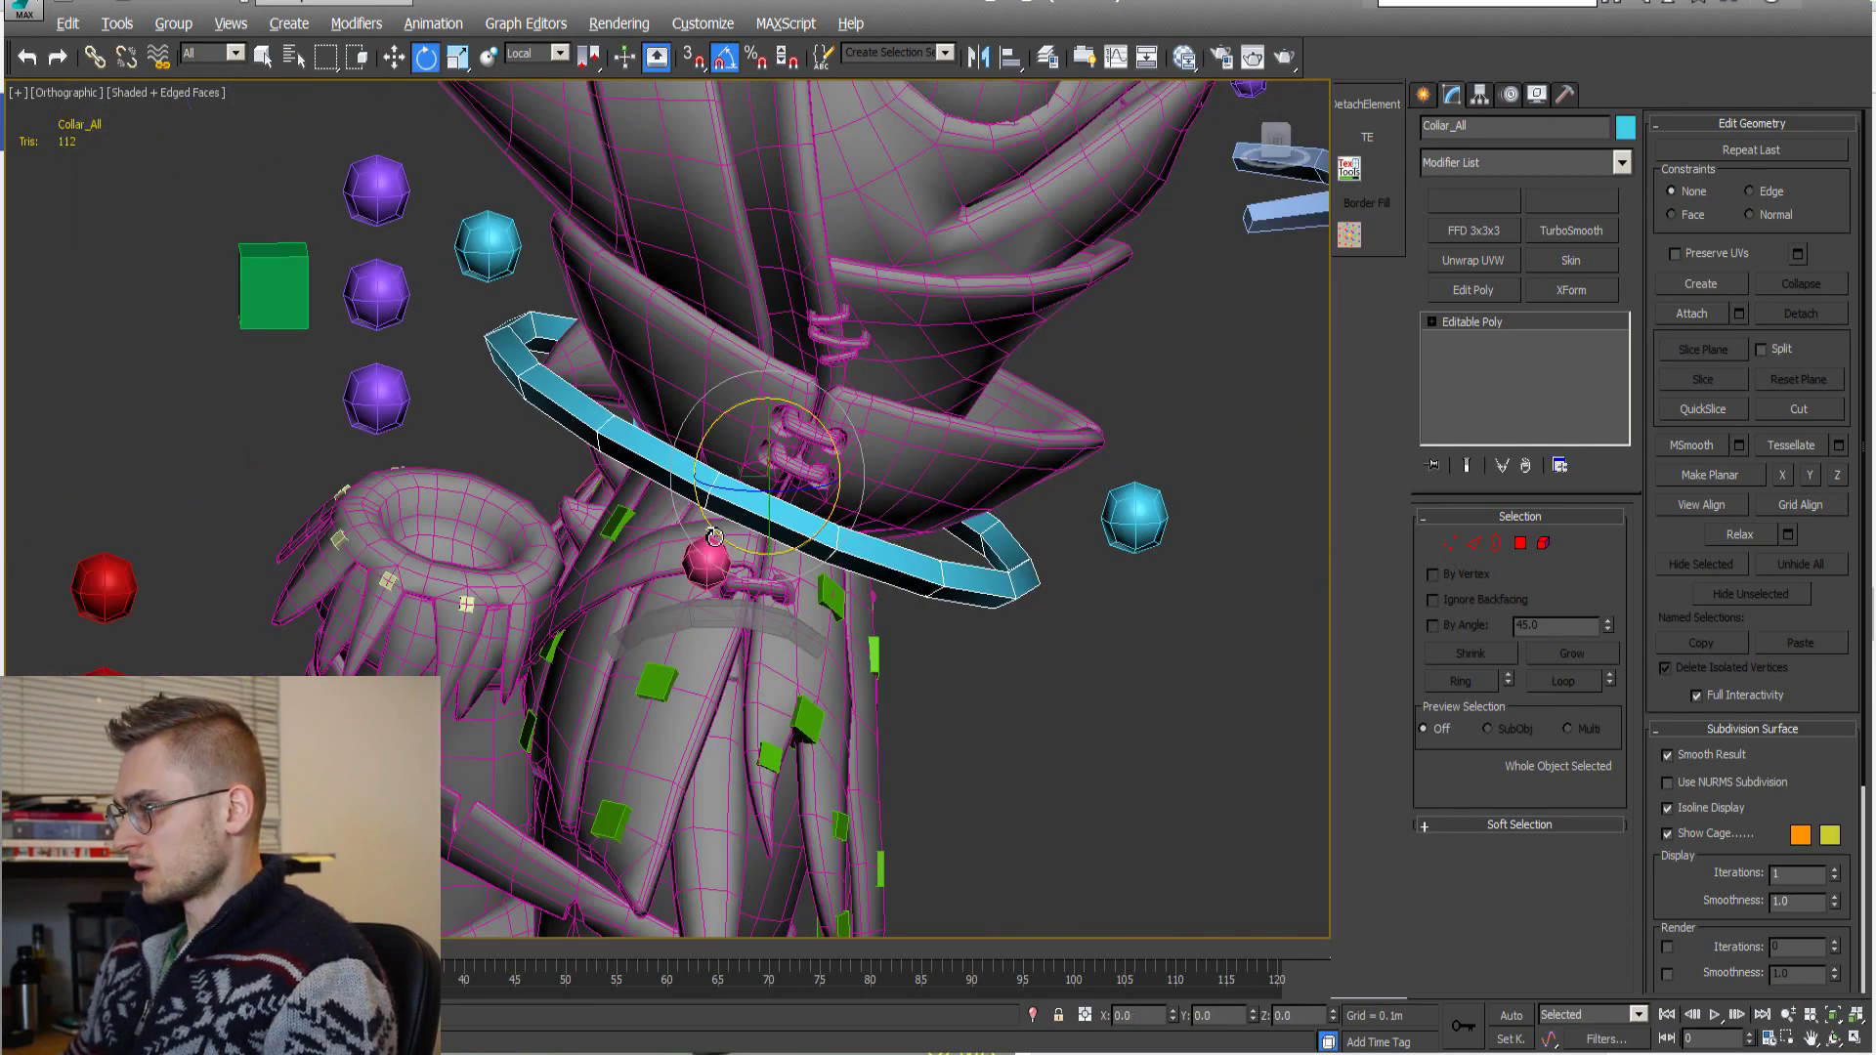
mouse_move(766, 489)
mouse_down()
mouse_move(772, 513)
mouse_move(774, 474)
mouse_move(774, 513)
mouse_move(776, 471)
mouse_move(771, 493)
mouse_up()
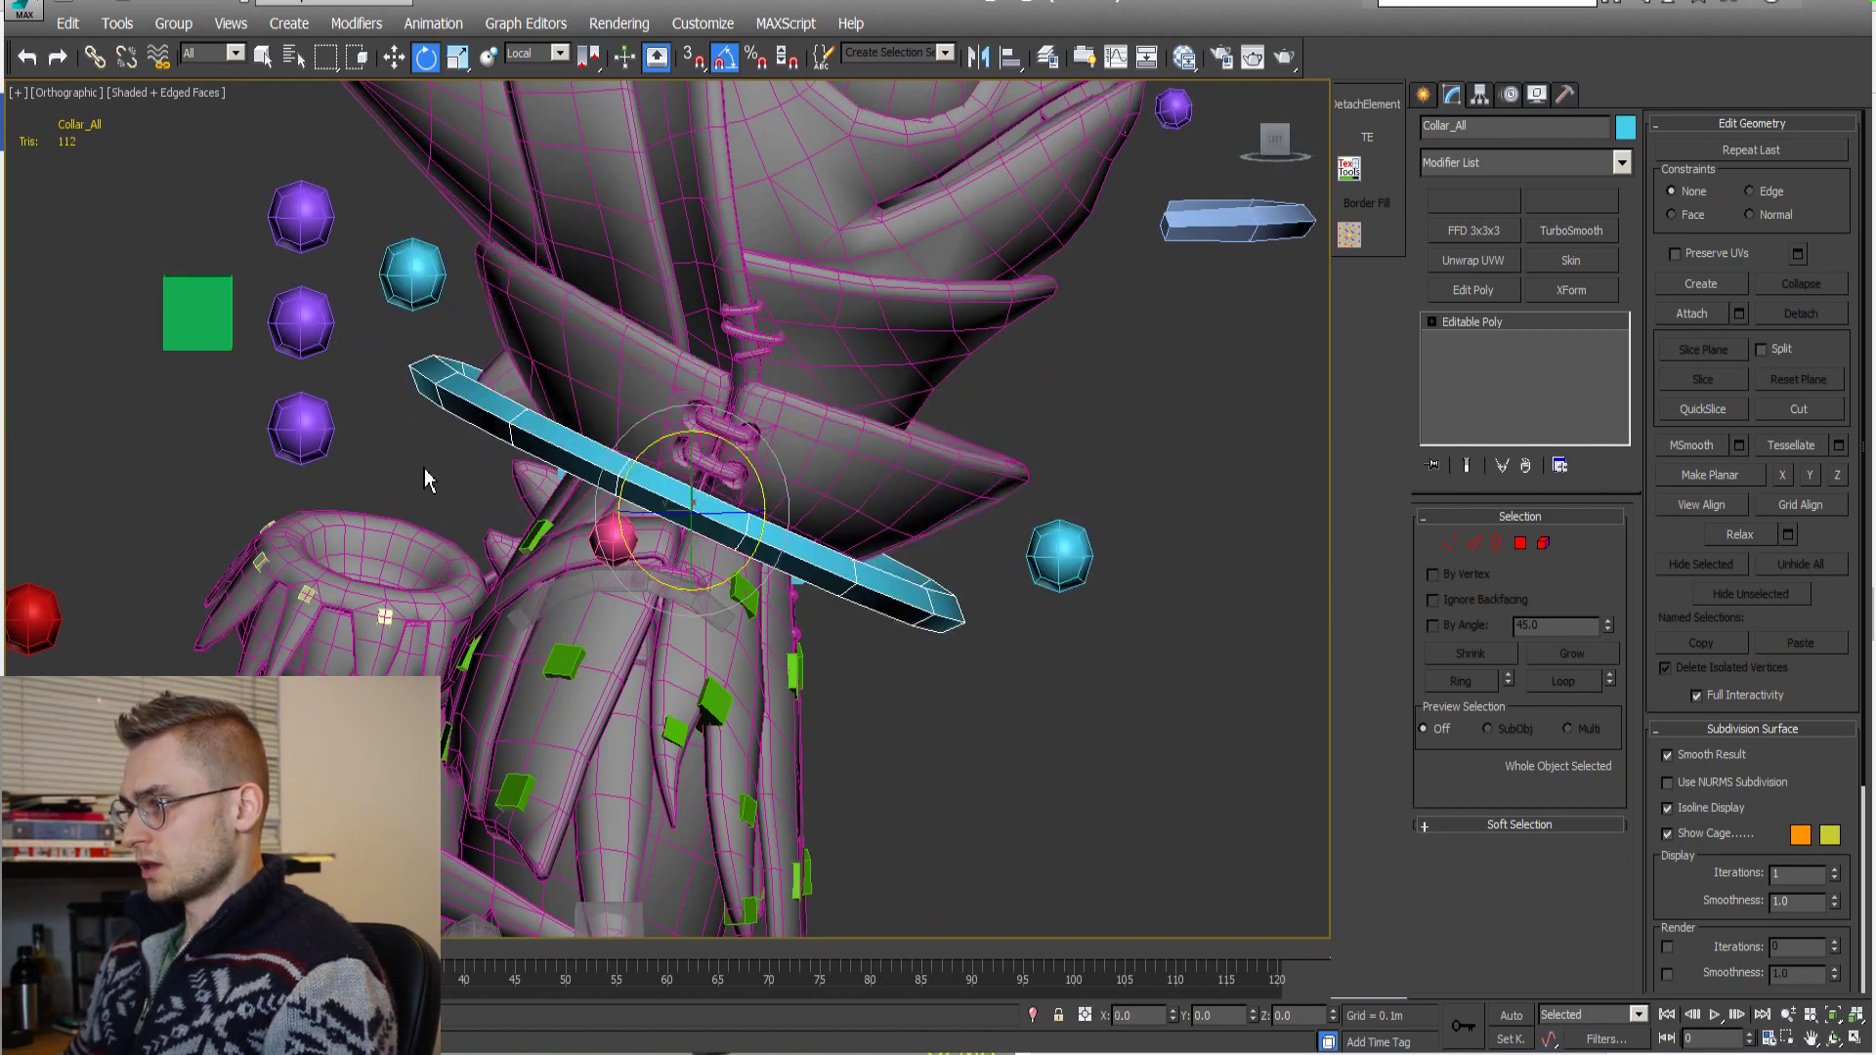
Select the Collar_Back and Collar_Front sphere controls in turn and try rotating each part of the collar.
click(435, 289)
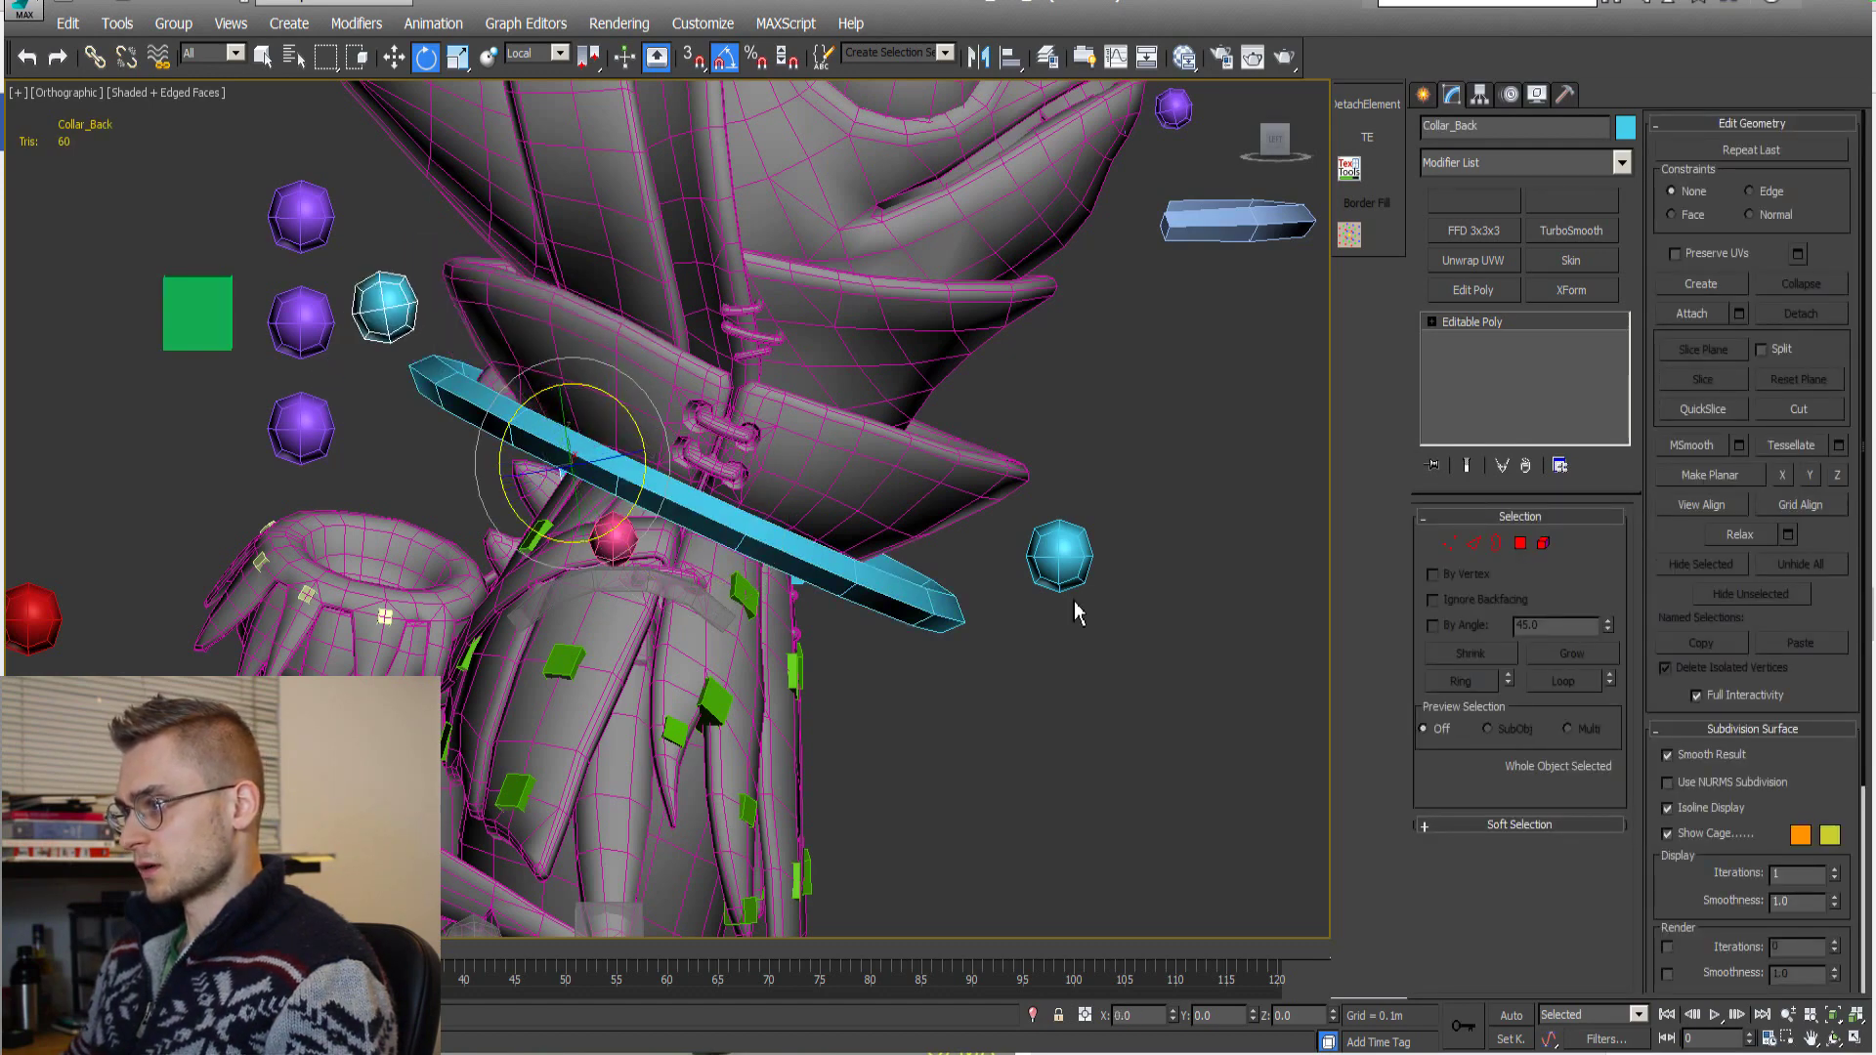
click(847, 502)
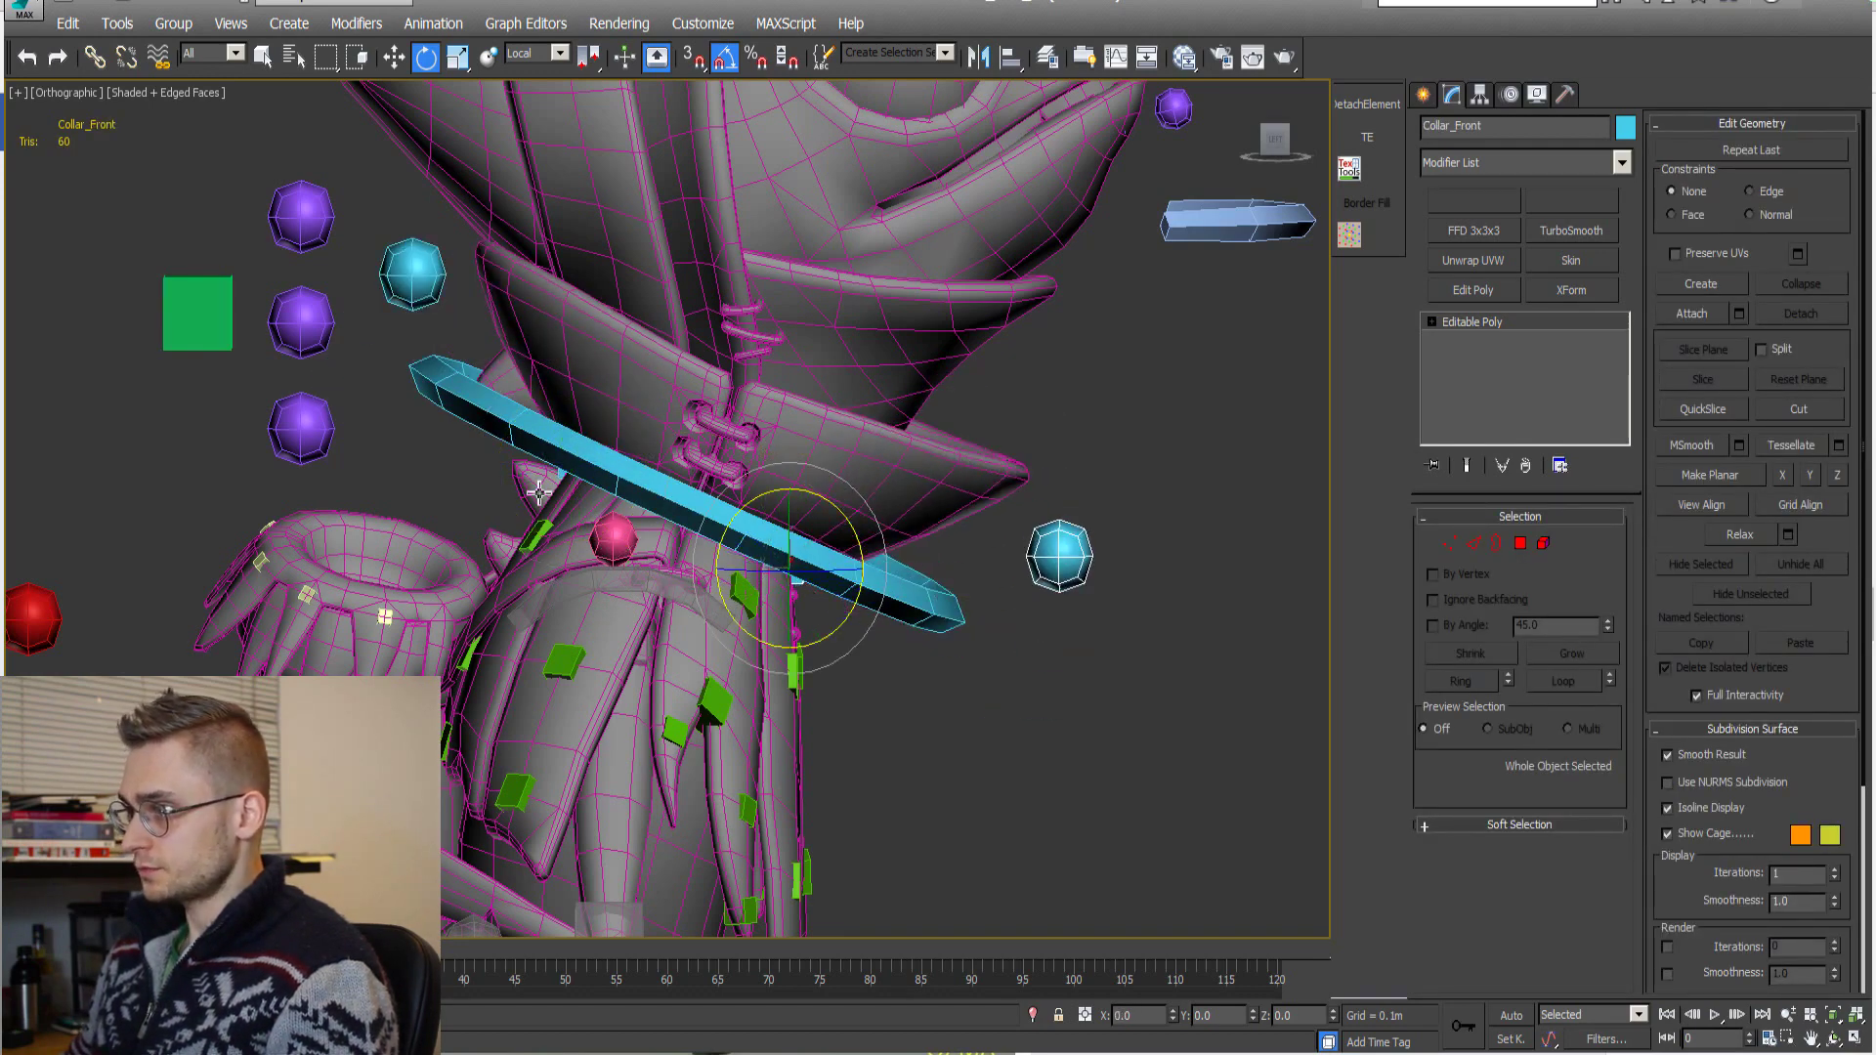
Select the Arrow_Quiver_Feather_Front_R control on the quiver rim and try rotating the front feather.
middle_drag(391, 493, 468, 345)
scroll(375, 509, up, 10)
click(691, 498)
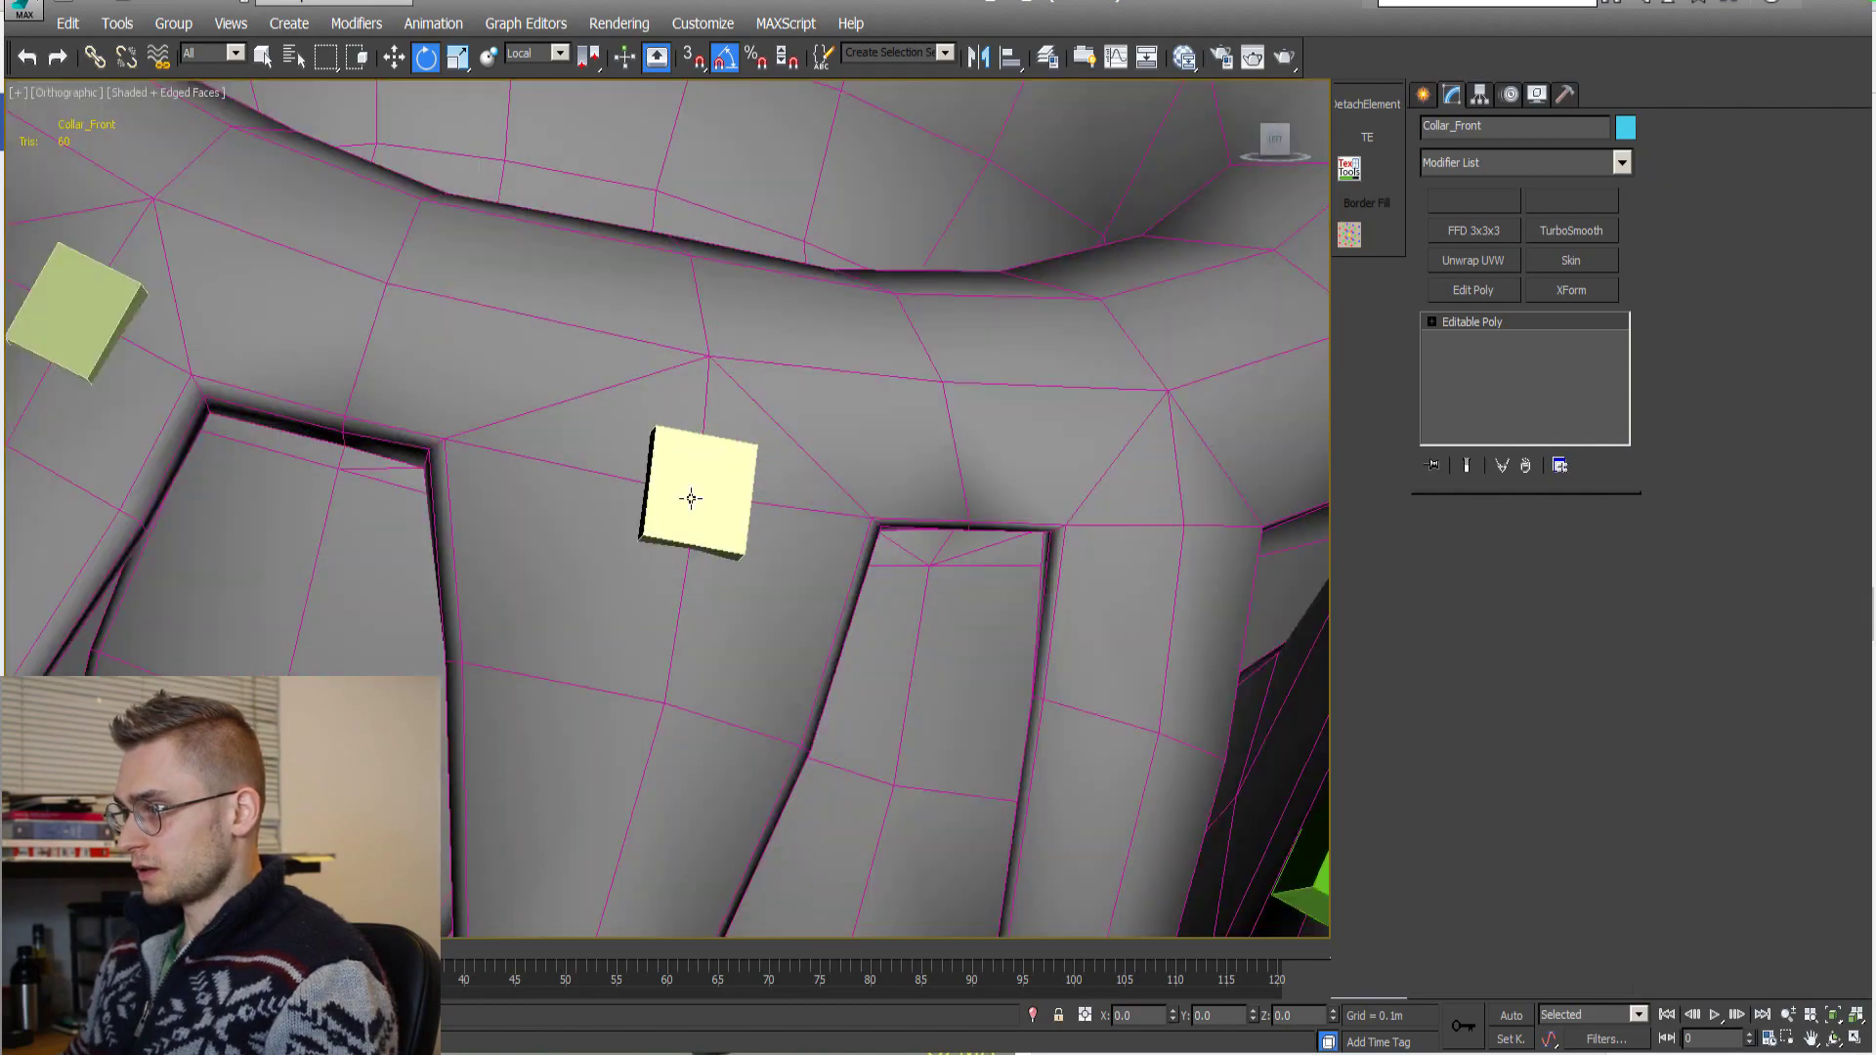
scroll(691, 498, down, 8)
alt+middle_drag(691, 498, 776, 442)
scroll(679, 545, up, 3)
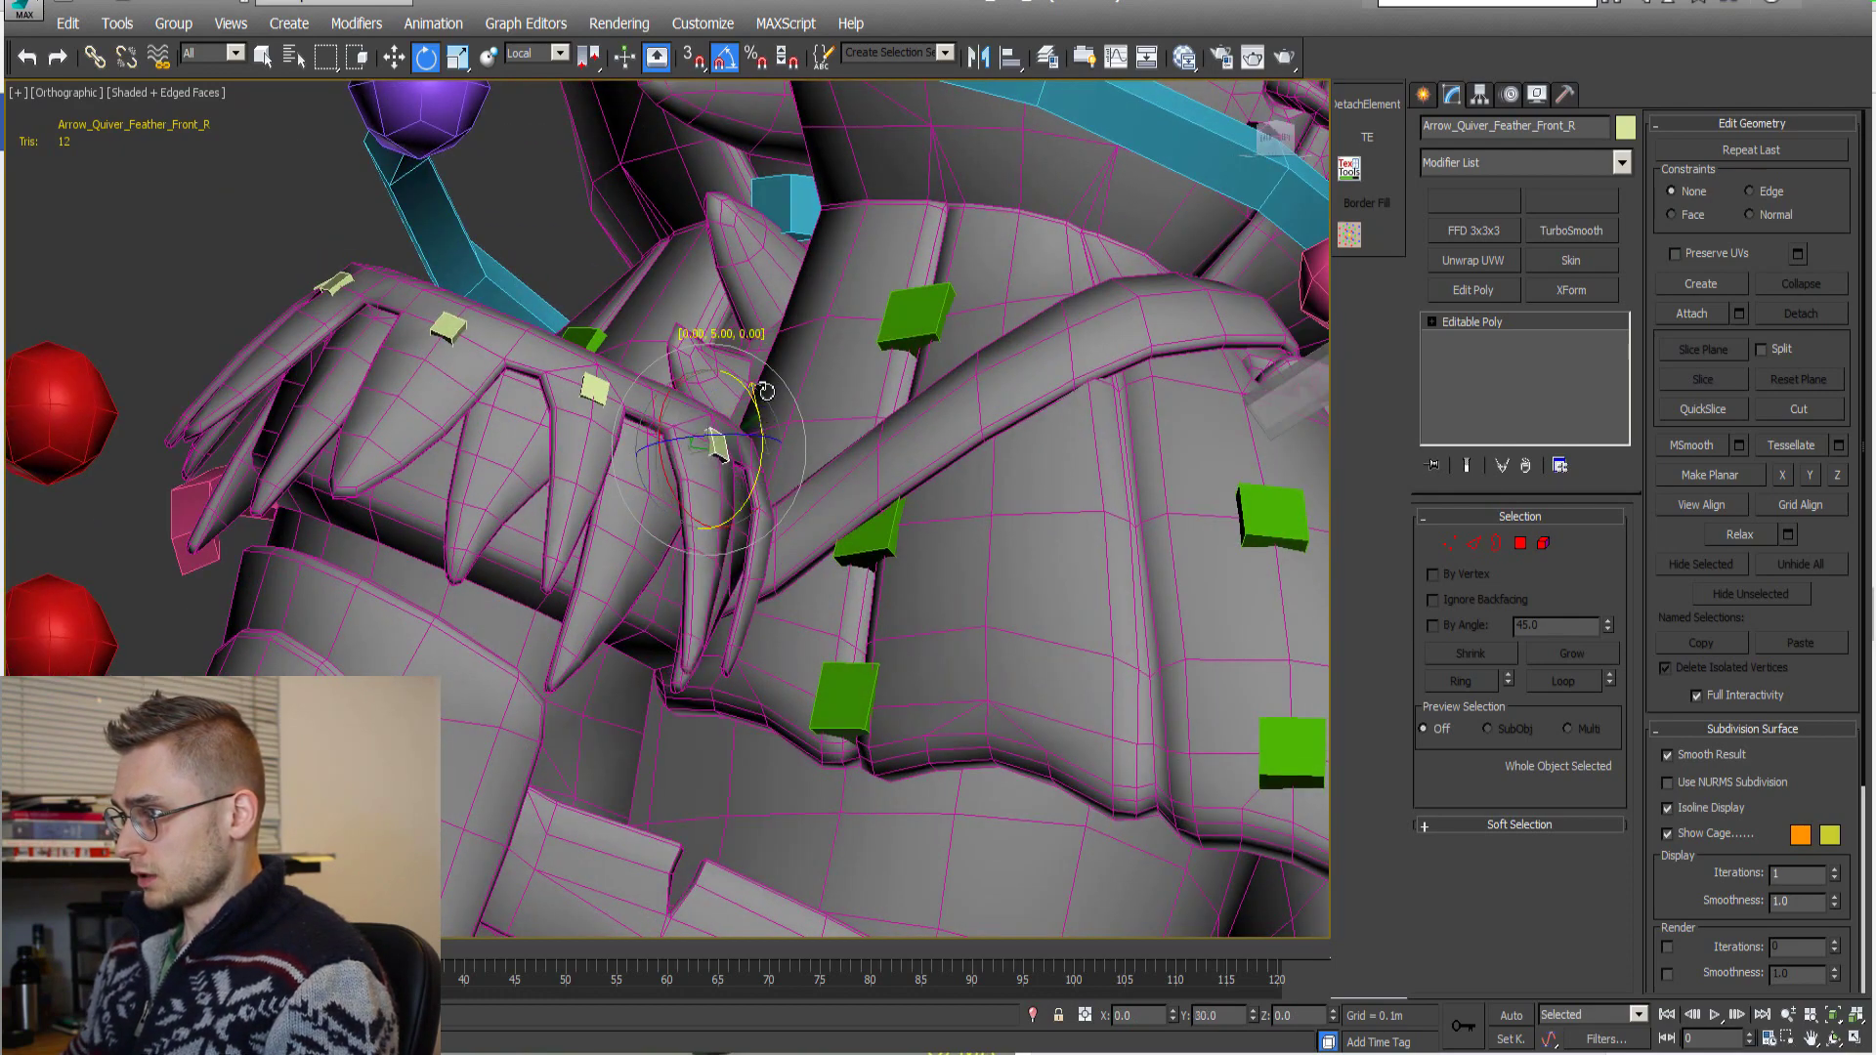
Select the neighbouring Arrow_Quiver_Feather_Mid_R control and examine it among the quiver's feathers.
click(604, 392)
scroll(603, 392, up, 2)
middle_drag(604, 392, 516, 422)
scroll(548, 431, down, 6)
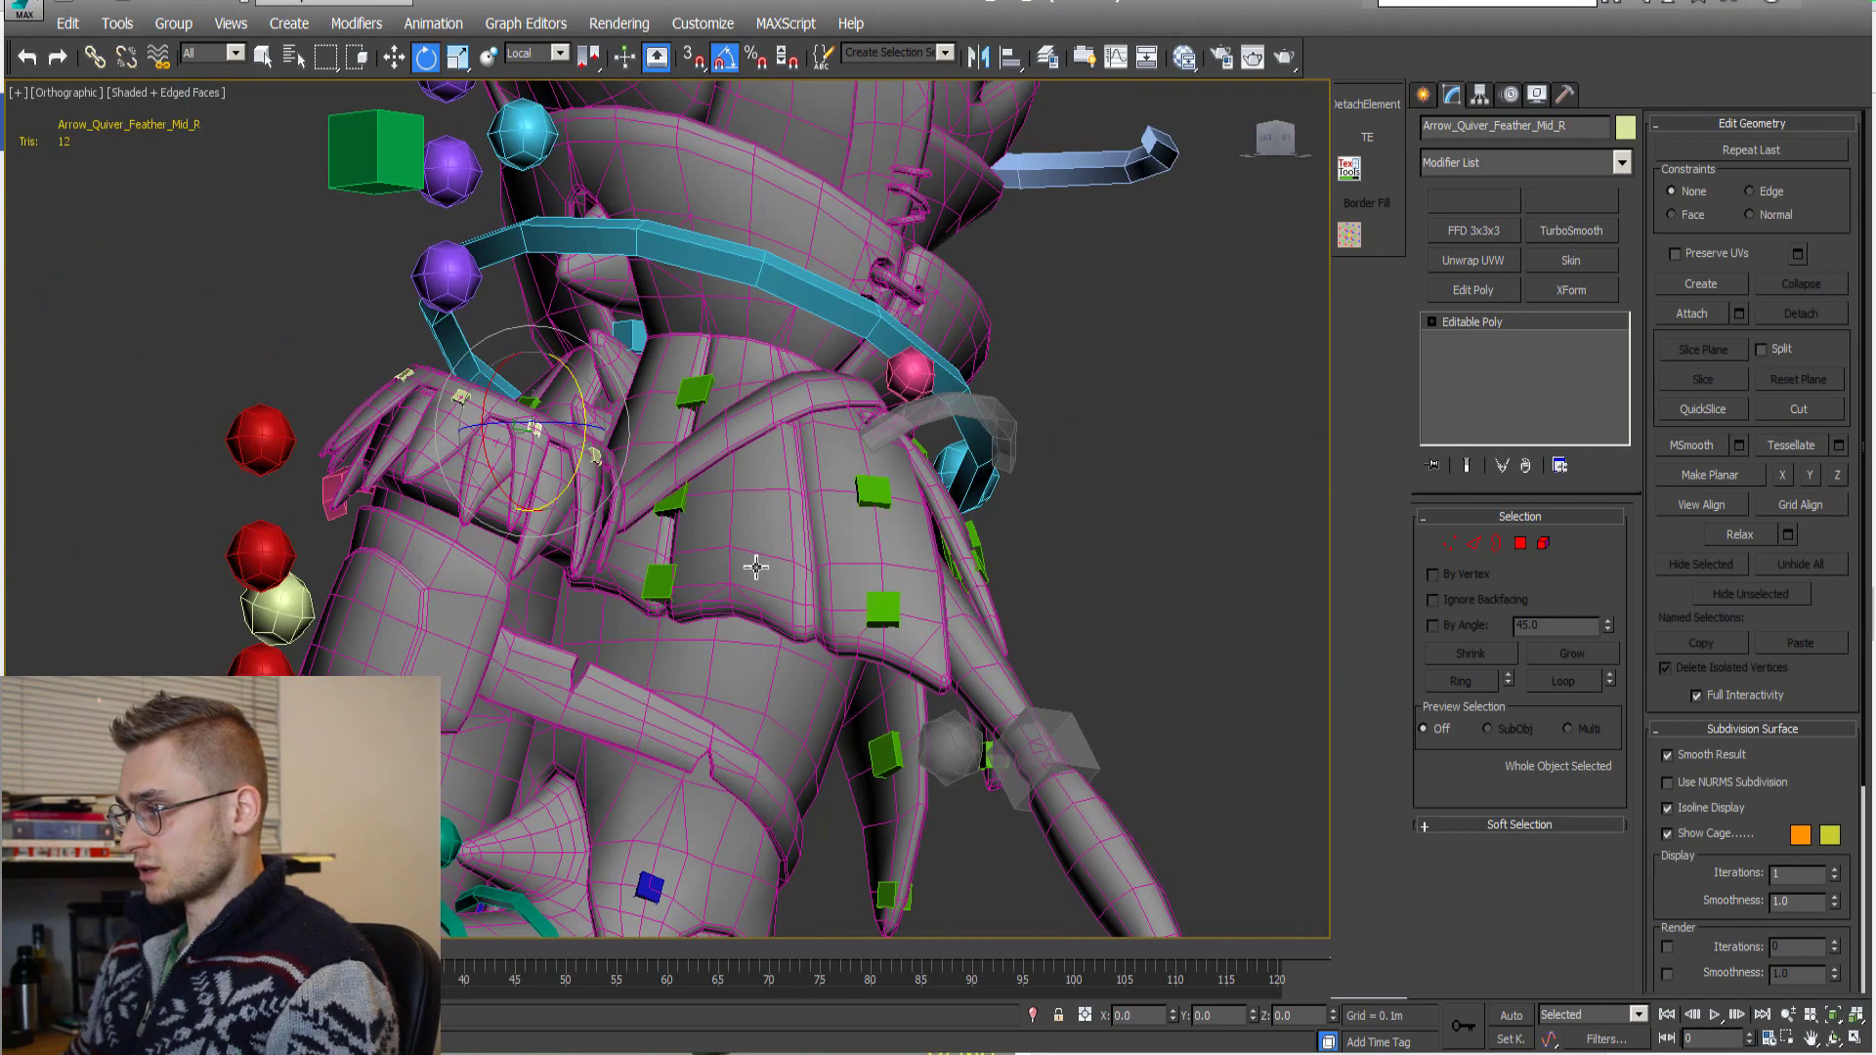
alt+middle_drag(755, 567, 764, 460)
scroll(613, 442, up, 3)
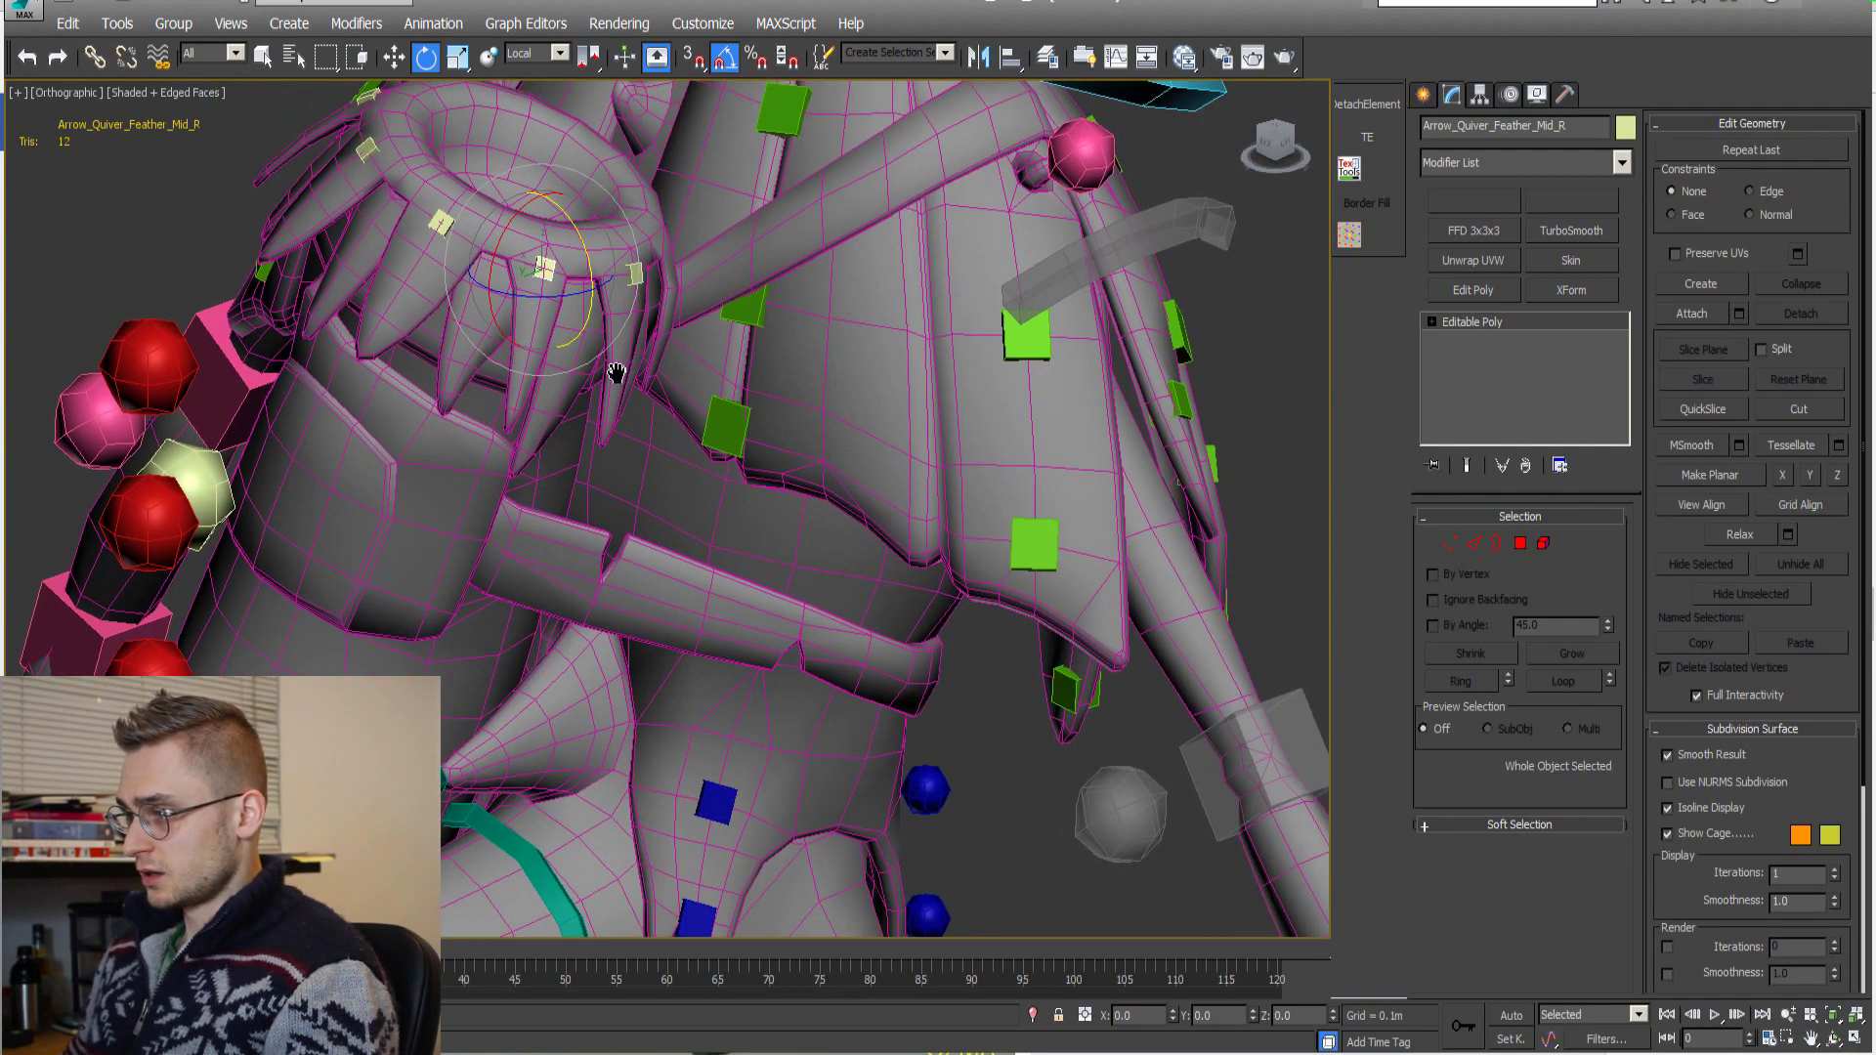
Select the red Shirt_Mid and Shirt_Top sphere controls in turn behind the quiver.
alt+middle_drag(613, 442, 574, 537)
scroll(680, 447, up, 3)
scroll(684, 396, down, 3)
scroll(483, 550, up, 3)
click(420, 440)
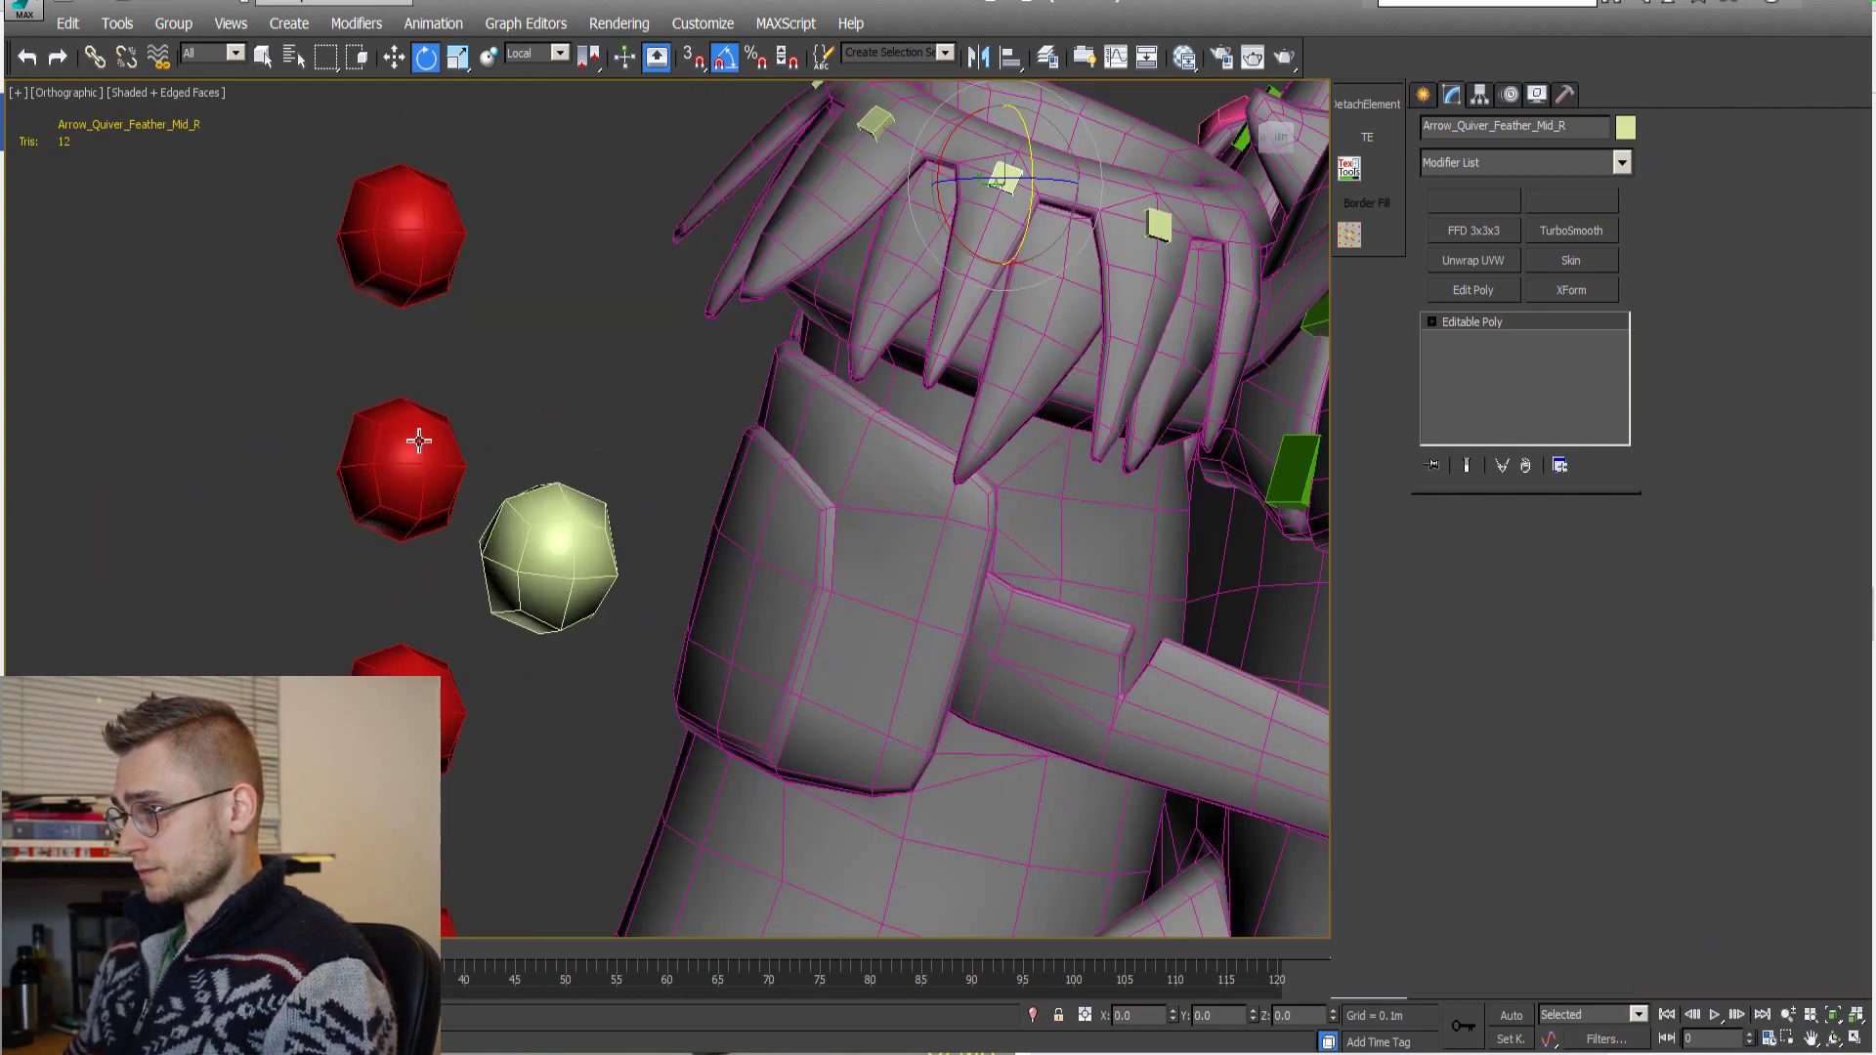
scroll(544, 570, down, 8)
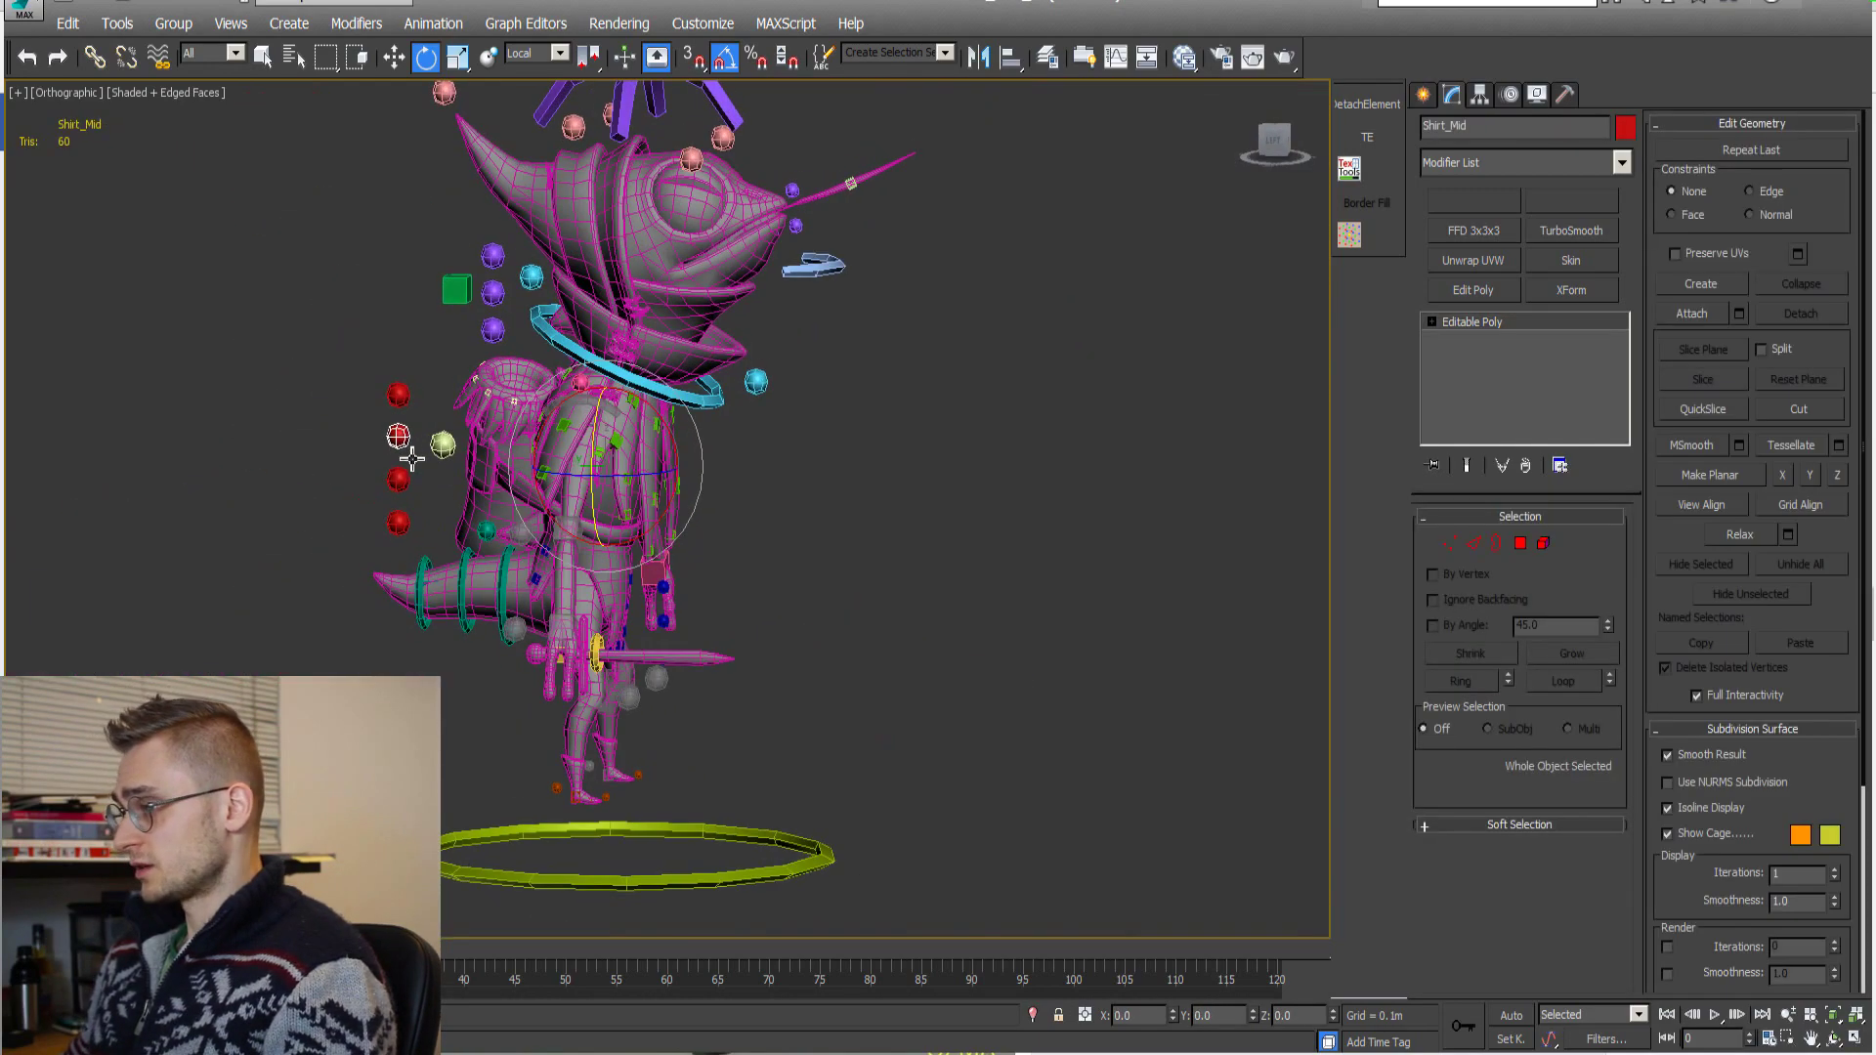
scroll(423, 419, up, 6)
click(509, 427)
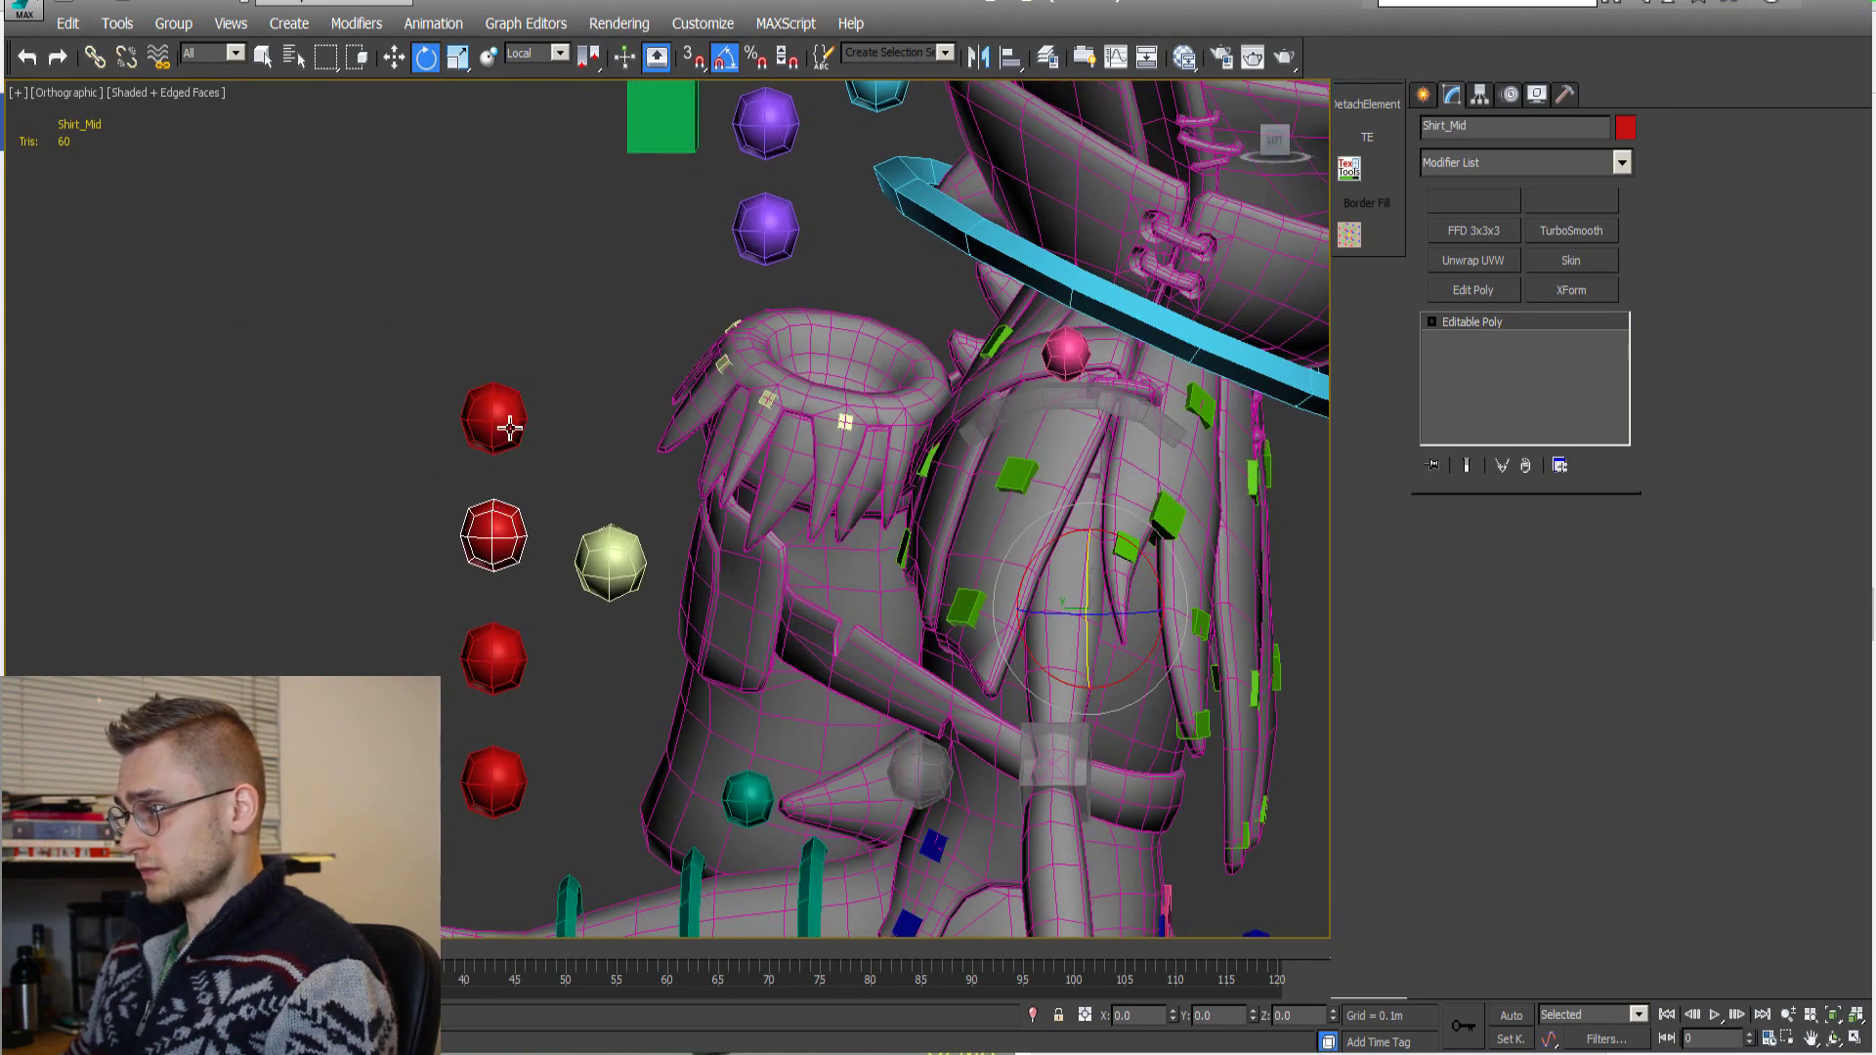
middle_drag(571, 653, 497, 512)
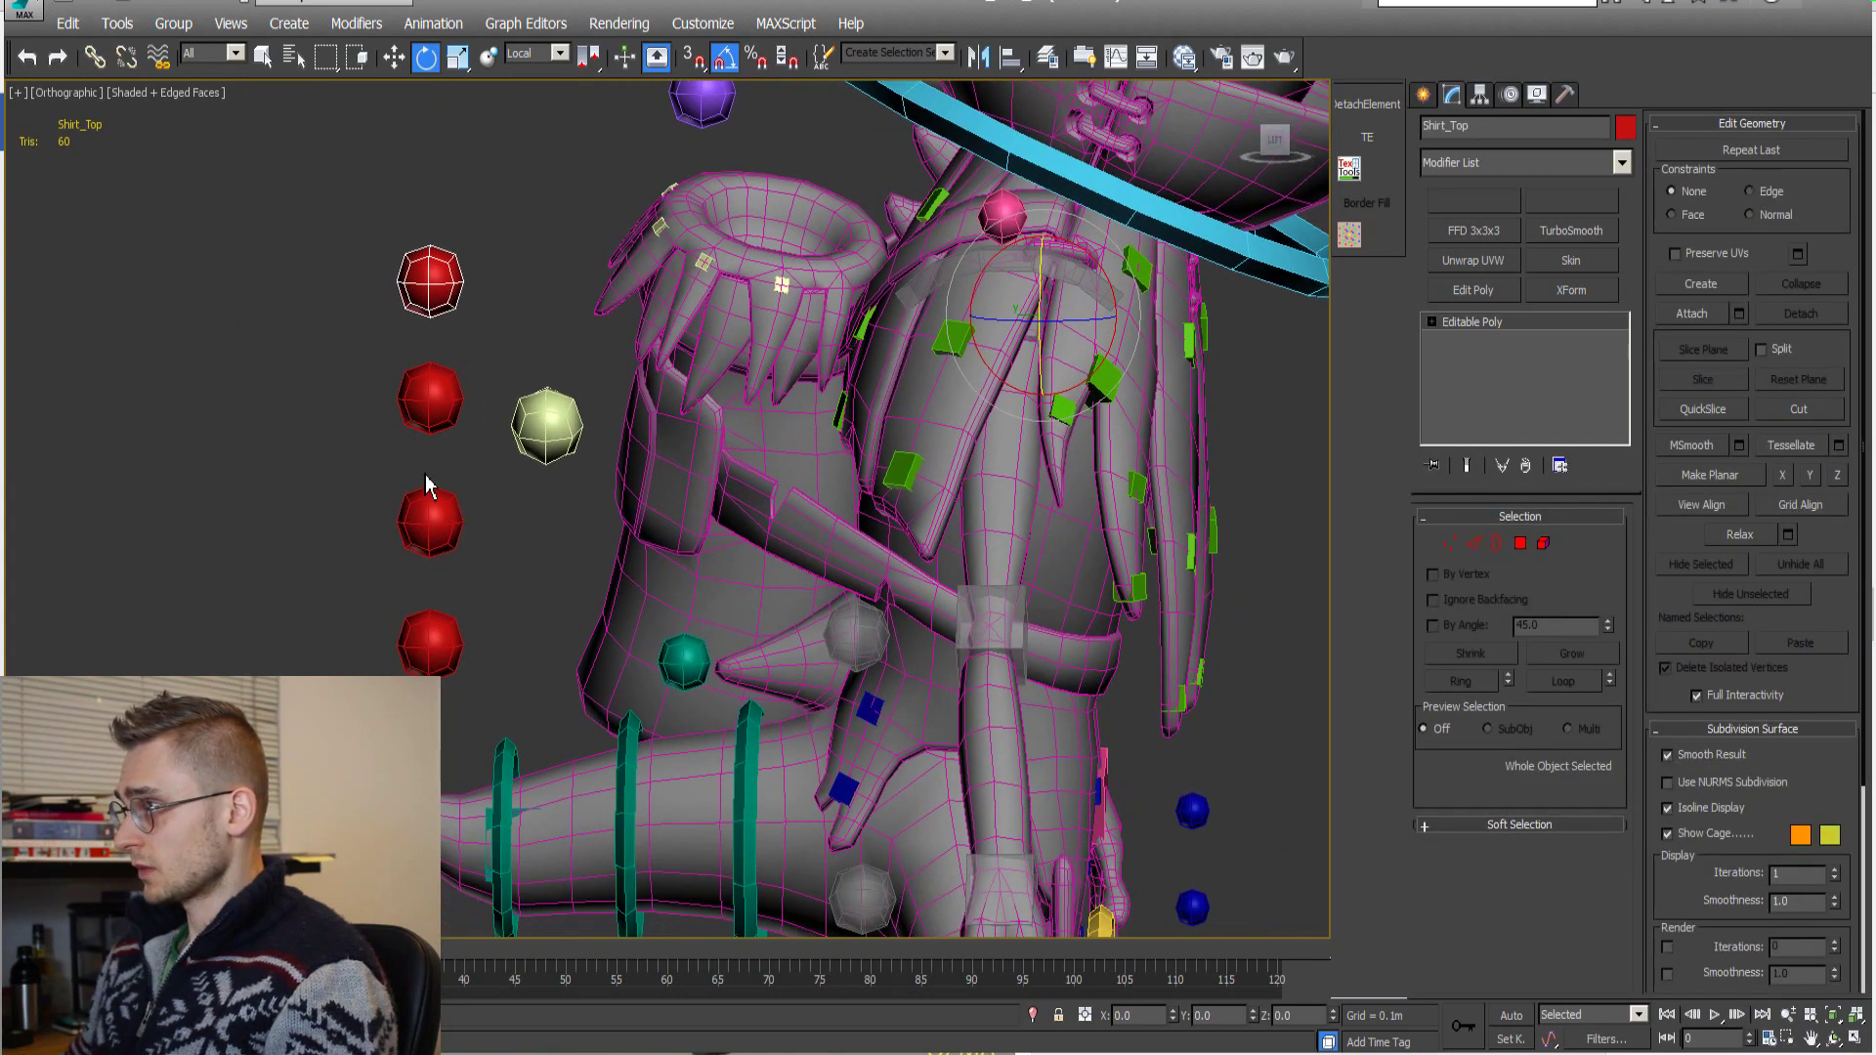
Select the red Shirt_Bot and Pelvis sphere controls in turn.
click(444, 532)
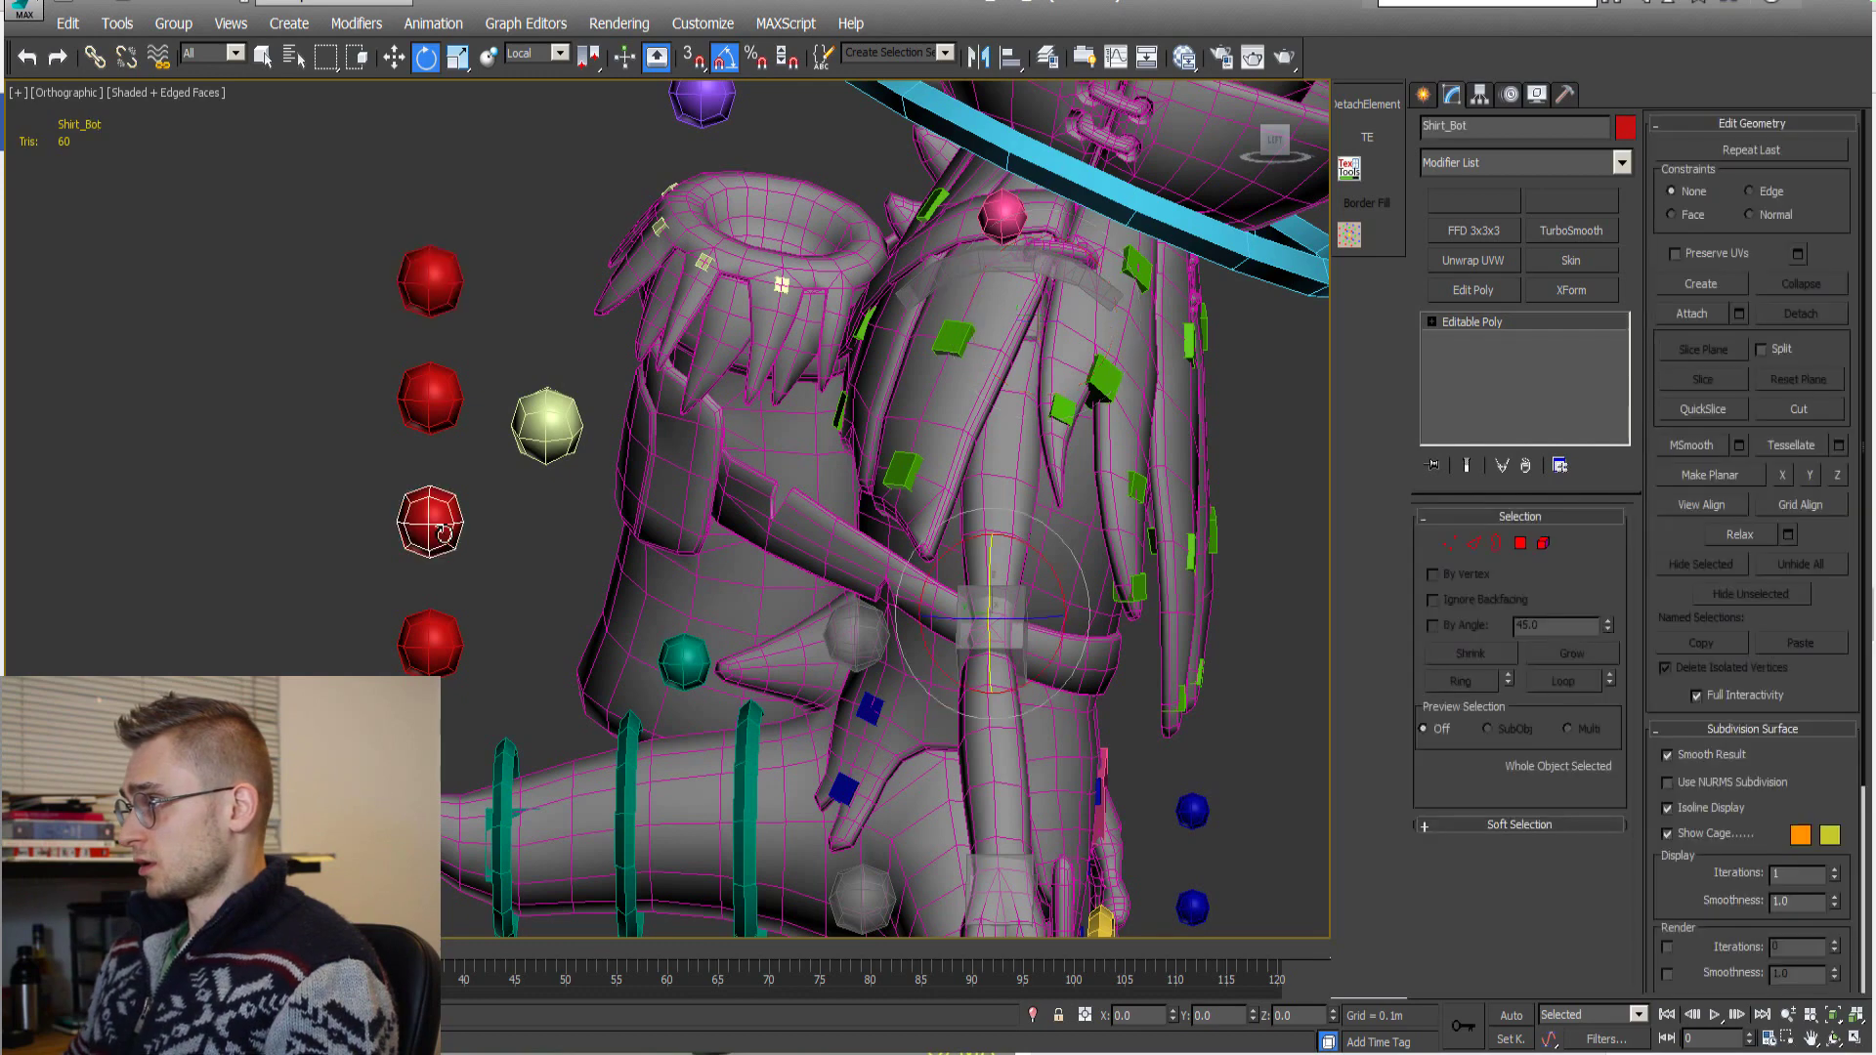
click(450, 639)
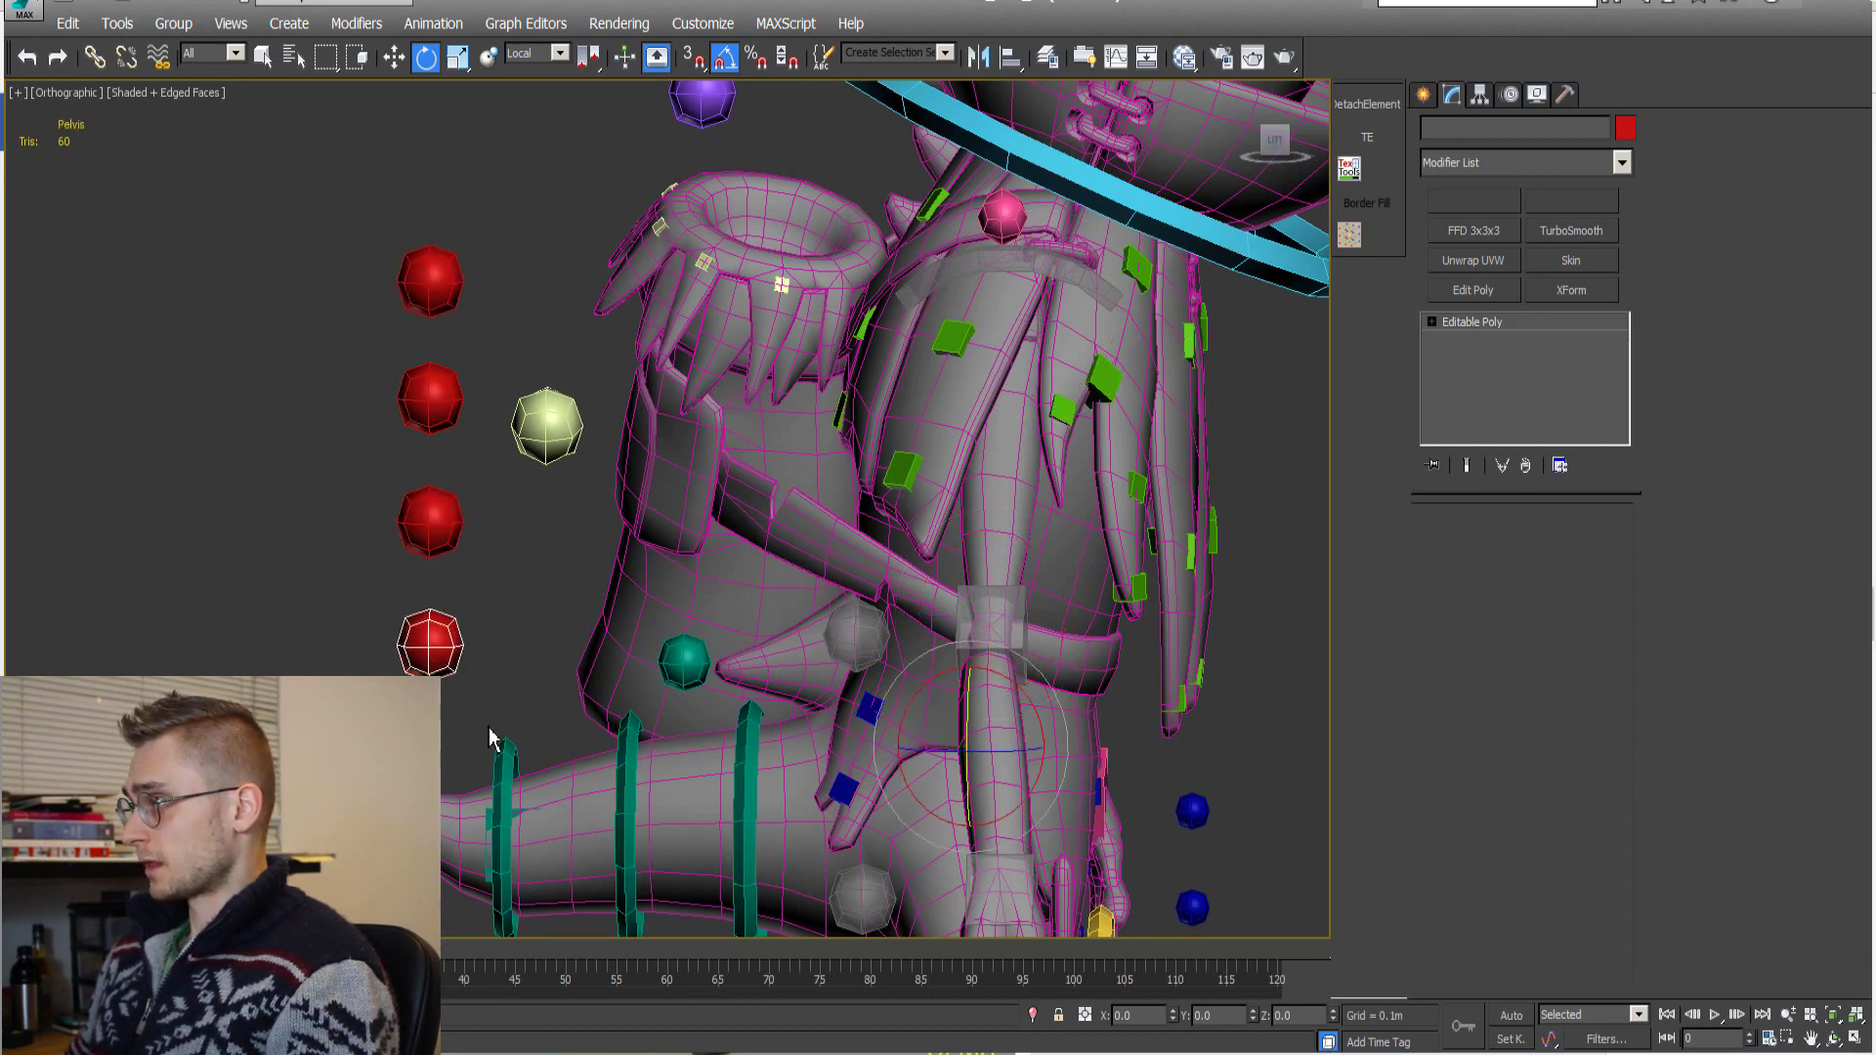
middle_drag(565, 758, 550, 616)
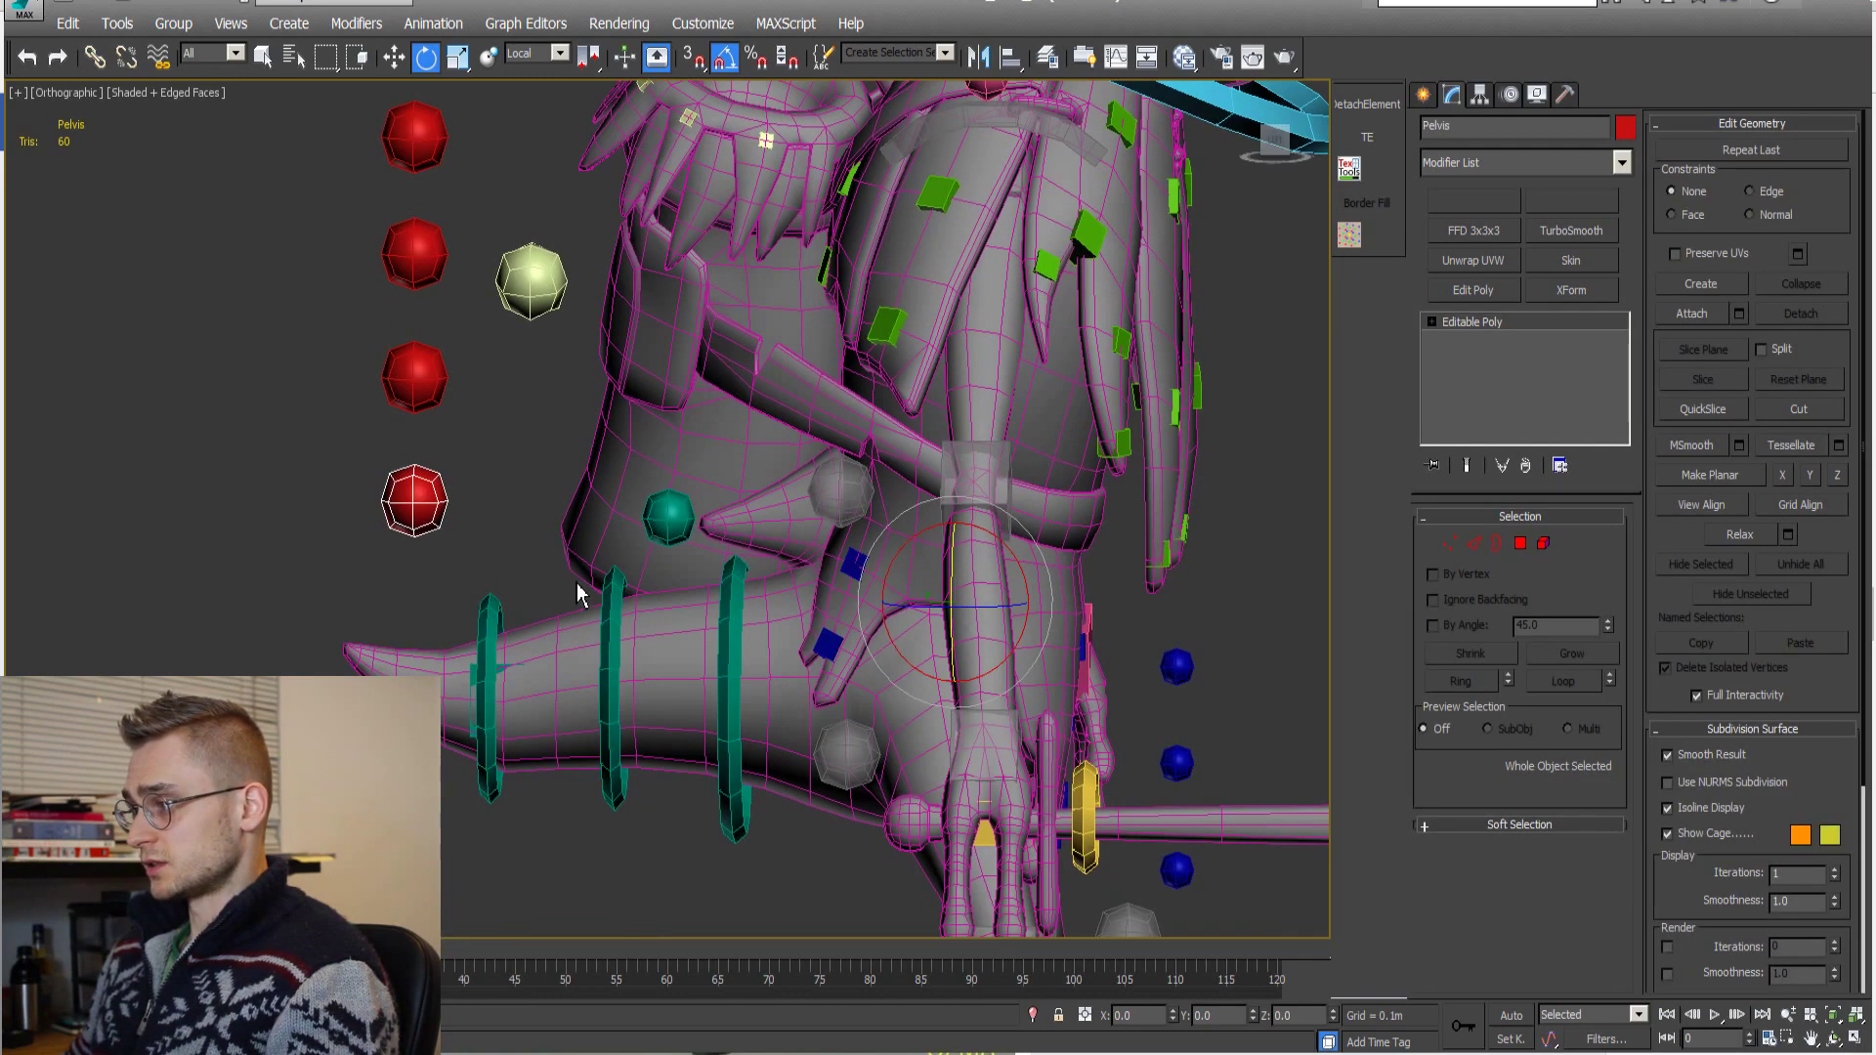
Select the three red shirt sphere controls together and try rotating the whole torso with them.
click(422, 367)
scroll(508, 528, down, 4)
middle_drag(529, 514, 525, 619)
scroll(445, 484, up, 2)
drag(415, 414, 506, 662)
middle_drag(506, 663, 475, 579)
drag(895, 579, 792, 563)
middle_drag(638, 224, 617, 364)
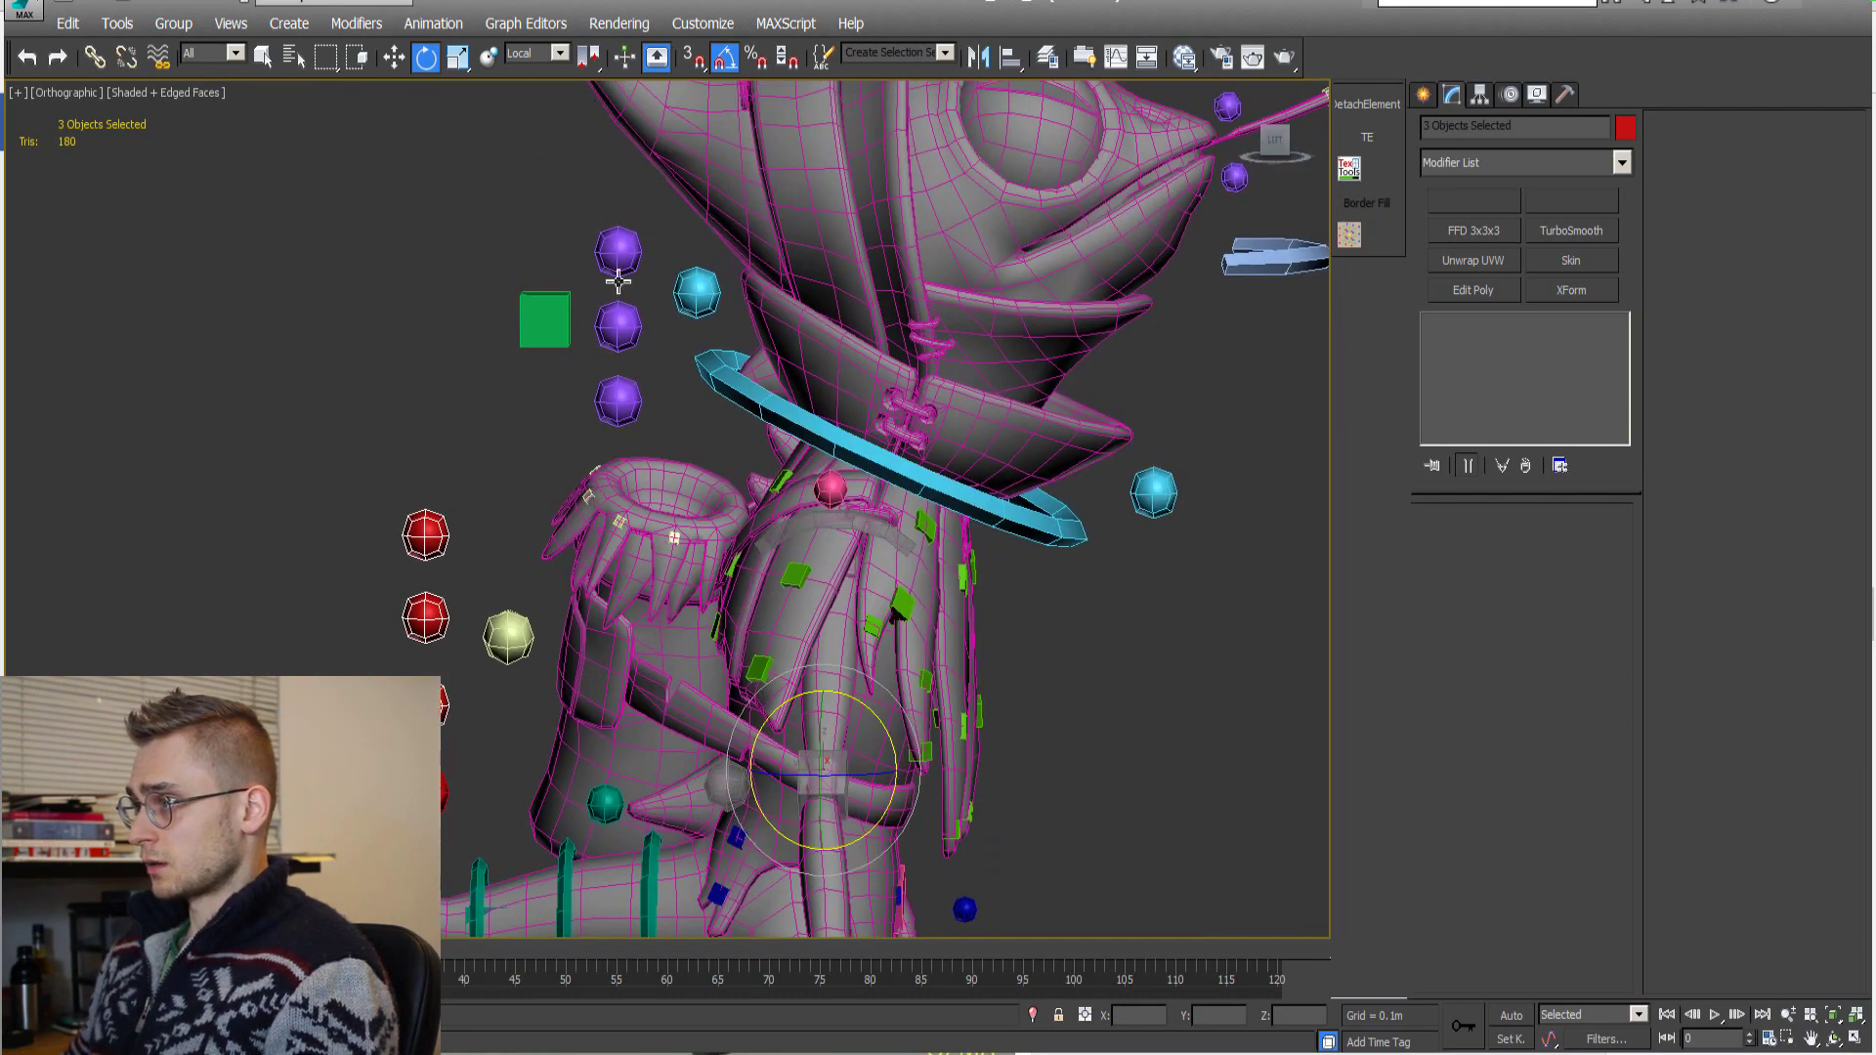
Select the purple Neck_Bot sphere control, try rotating the neck with the rotation gizmo, and undo the rotations.
middle_drag(618, 281, 620, 463)
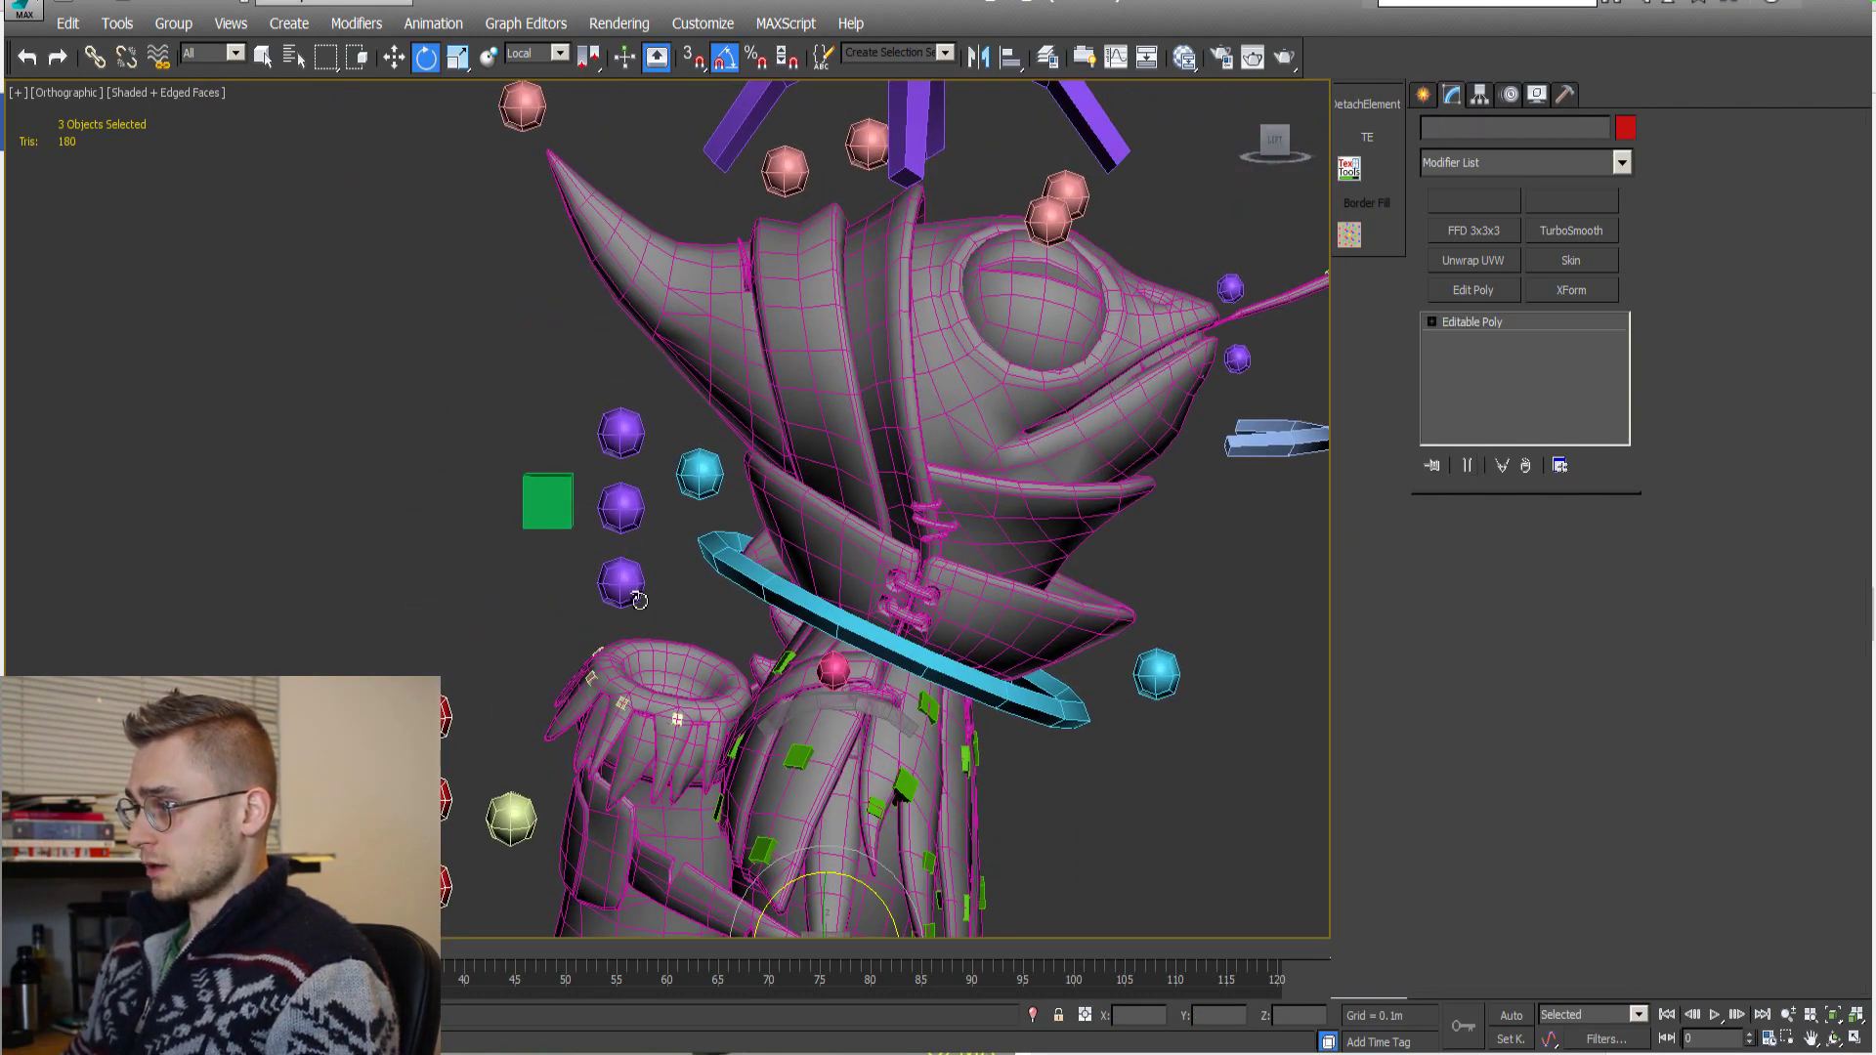
click(621, 583)
middle_drag(639, 601, 682, 644)
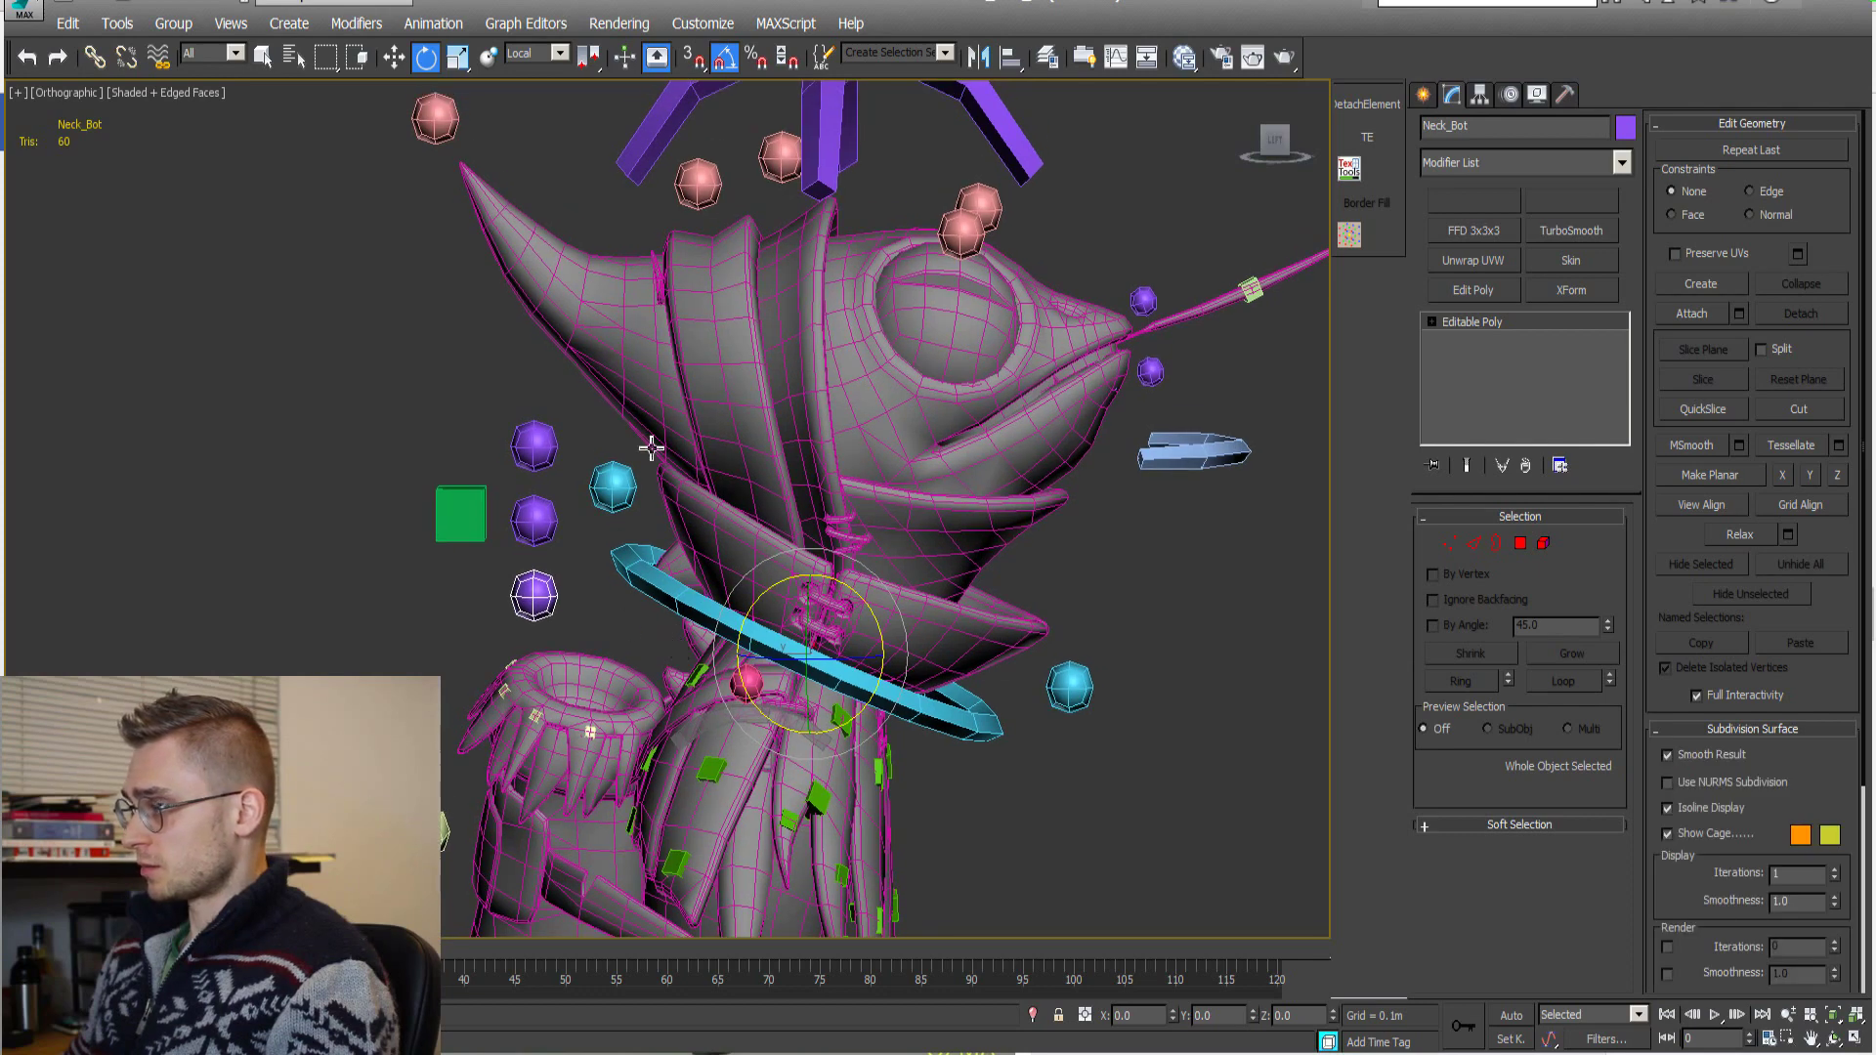
middle_drag(651, 448, 583, 508)
mouse_move(805, 673)
mouse_down()
mouse_move(824, 705)
mouse_move(797, 647)
mouse_up()
key(ctrl+z)
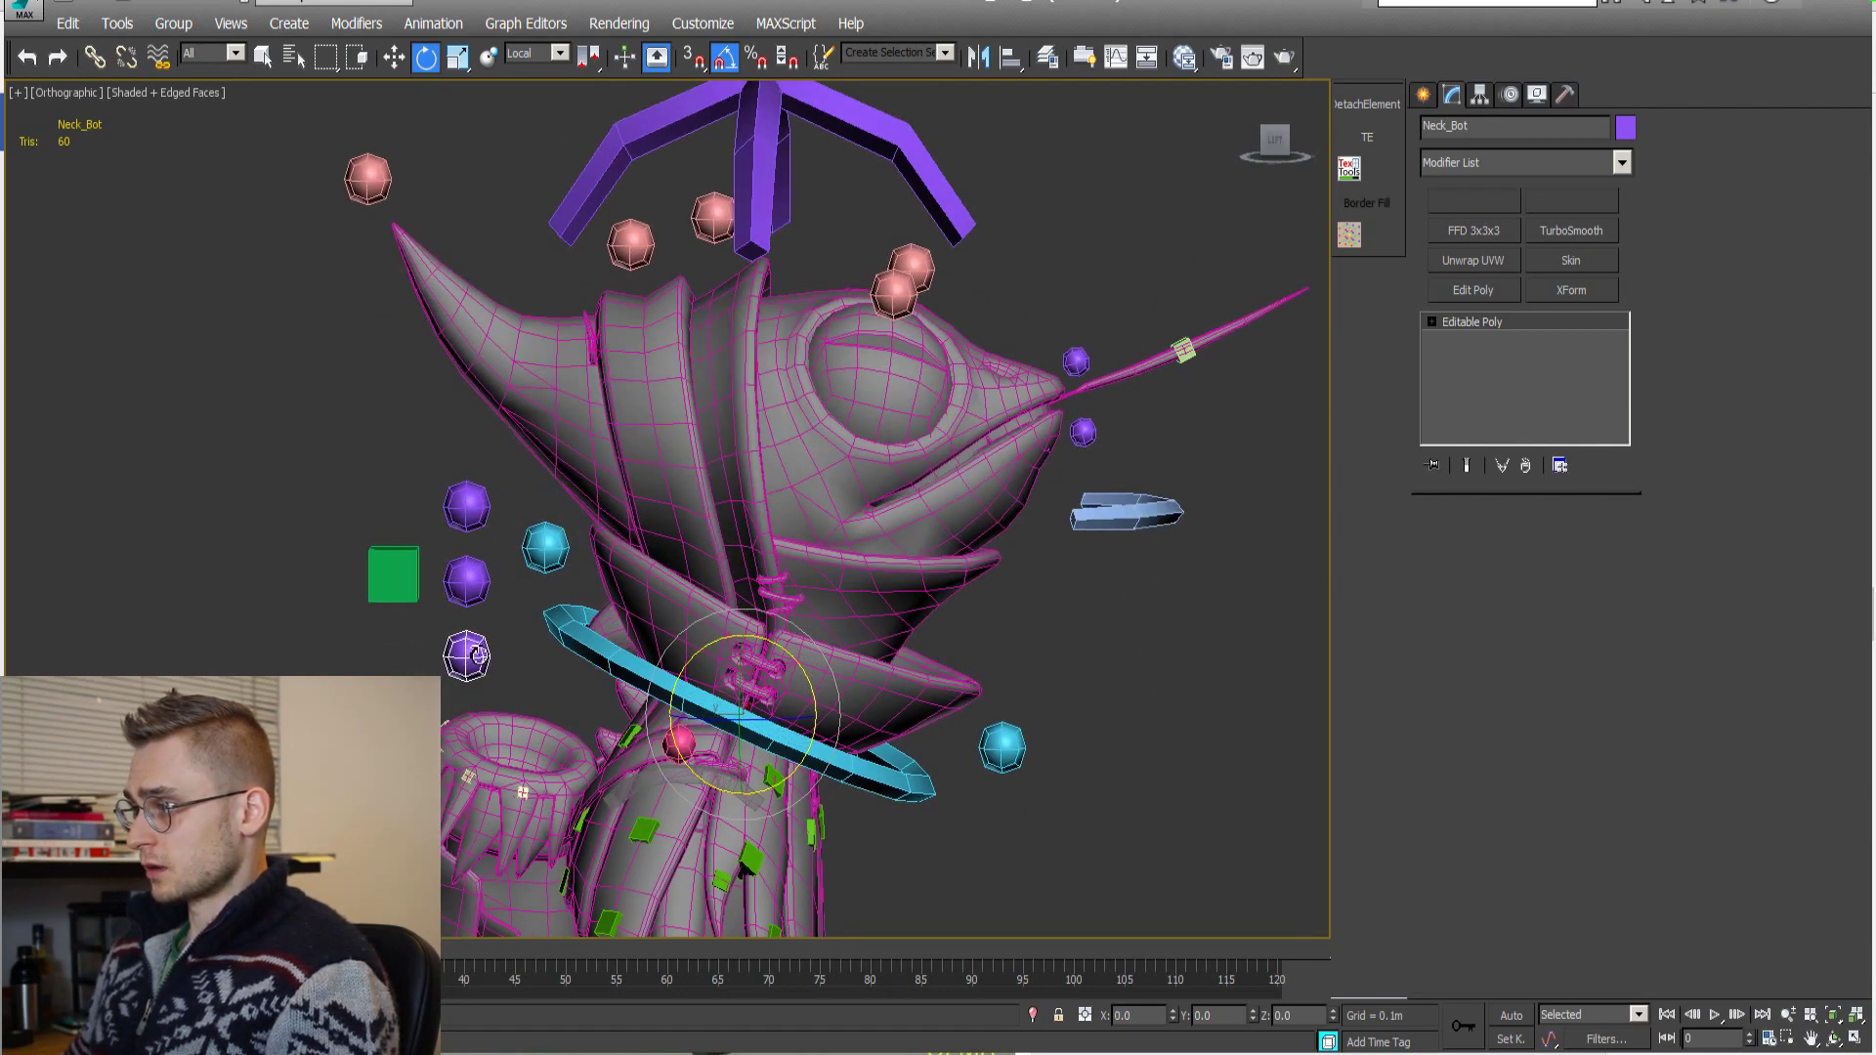
double_click(796, 668)
mouse_move(799, 676)
mouse_down()
mouse_move(822, 708)
mouse_move(779, 631)
mouse_move(809, 686)
mouse_up()
key(ctrl+z)
Try rotating the head with the purple Head control above the helmet, viewing it from front and side.
middle_drag(847, 188, 857, 387)
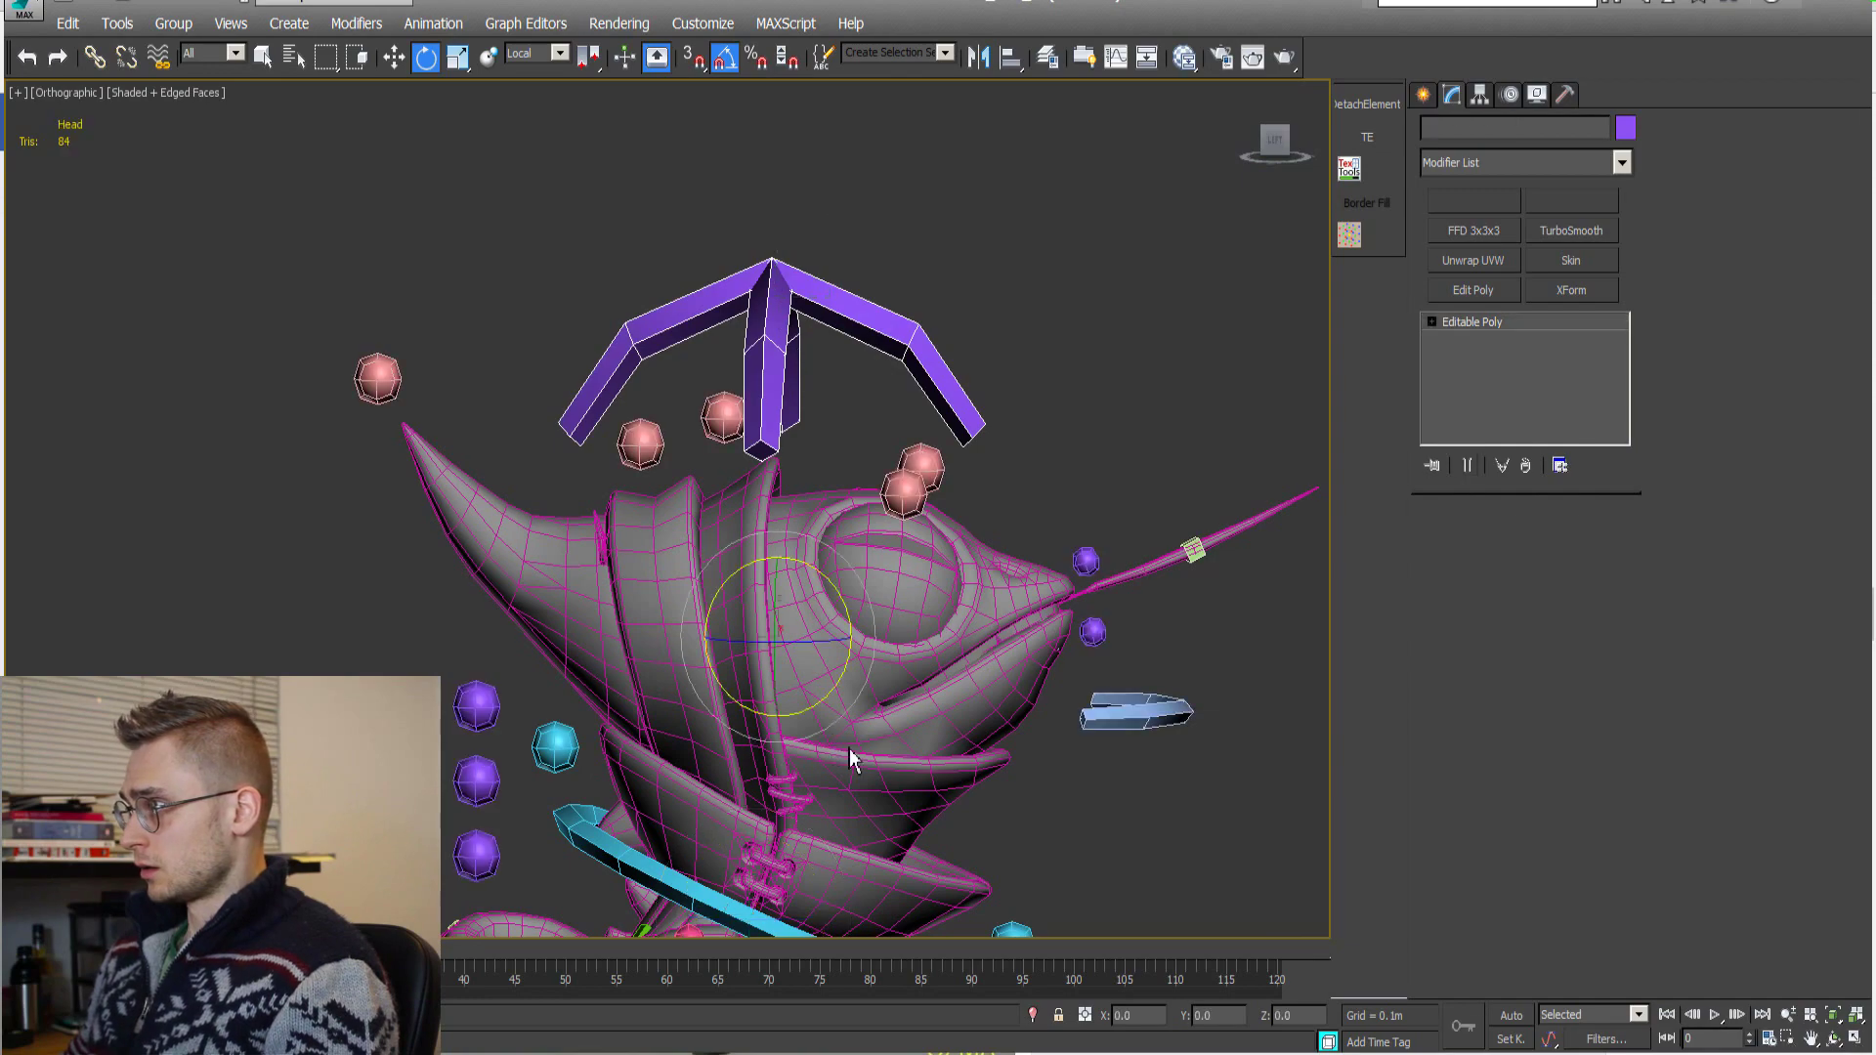
middle_drag(850, 758, 735, 396)
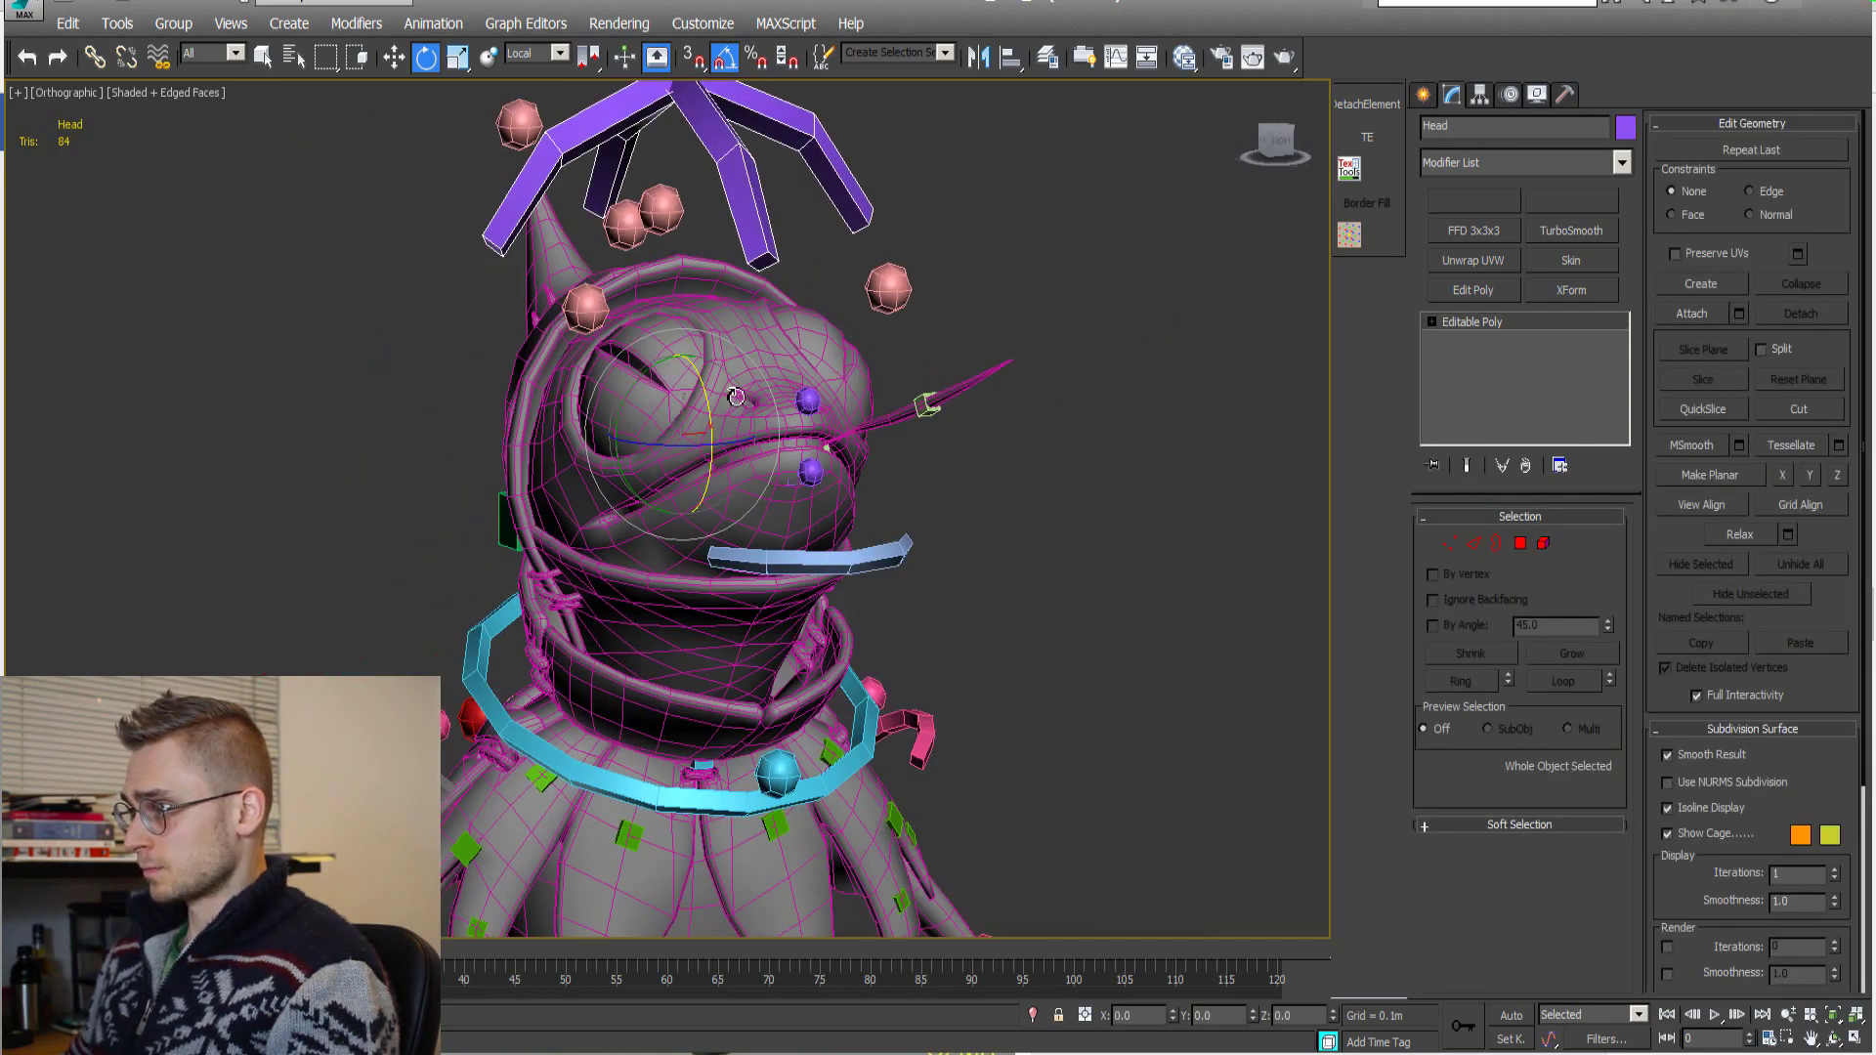
mouse_move(642, 394)
mouse_down()
mouse_move(652, 381)
mouse_move(635, 410)
mouse_move(645, 396)
mouse_up()
alt+middle_drag(596, 472, 762, 510)
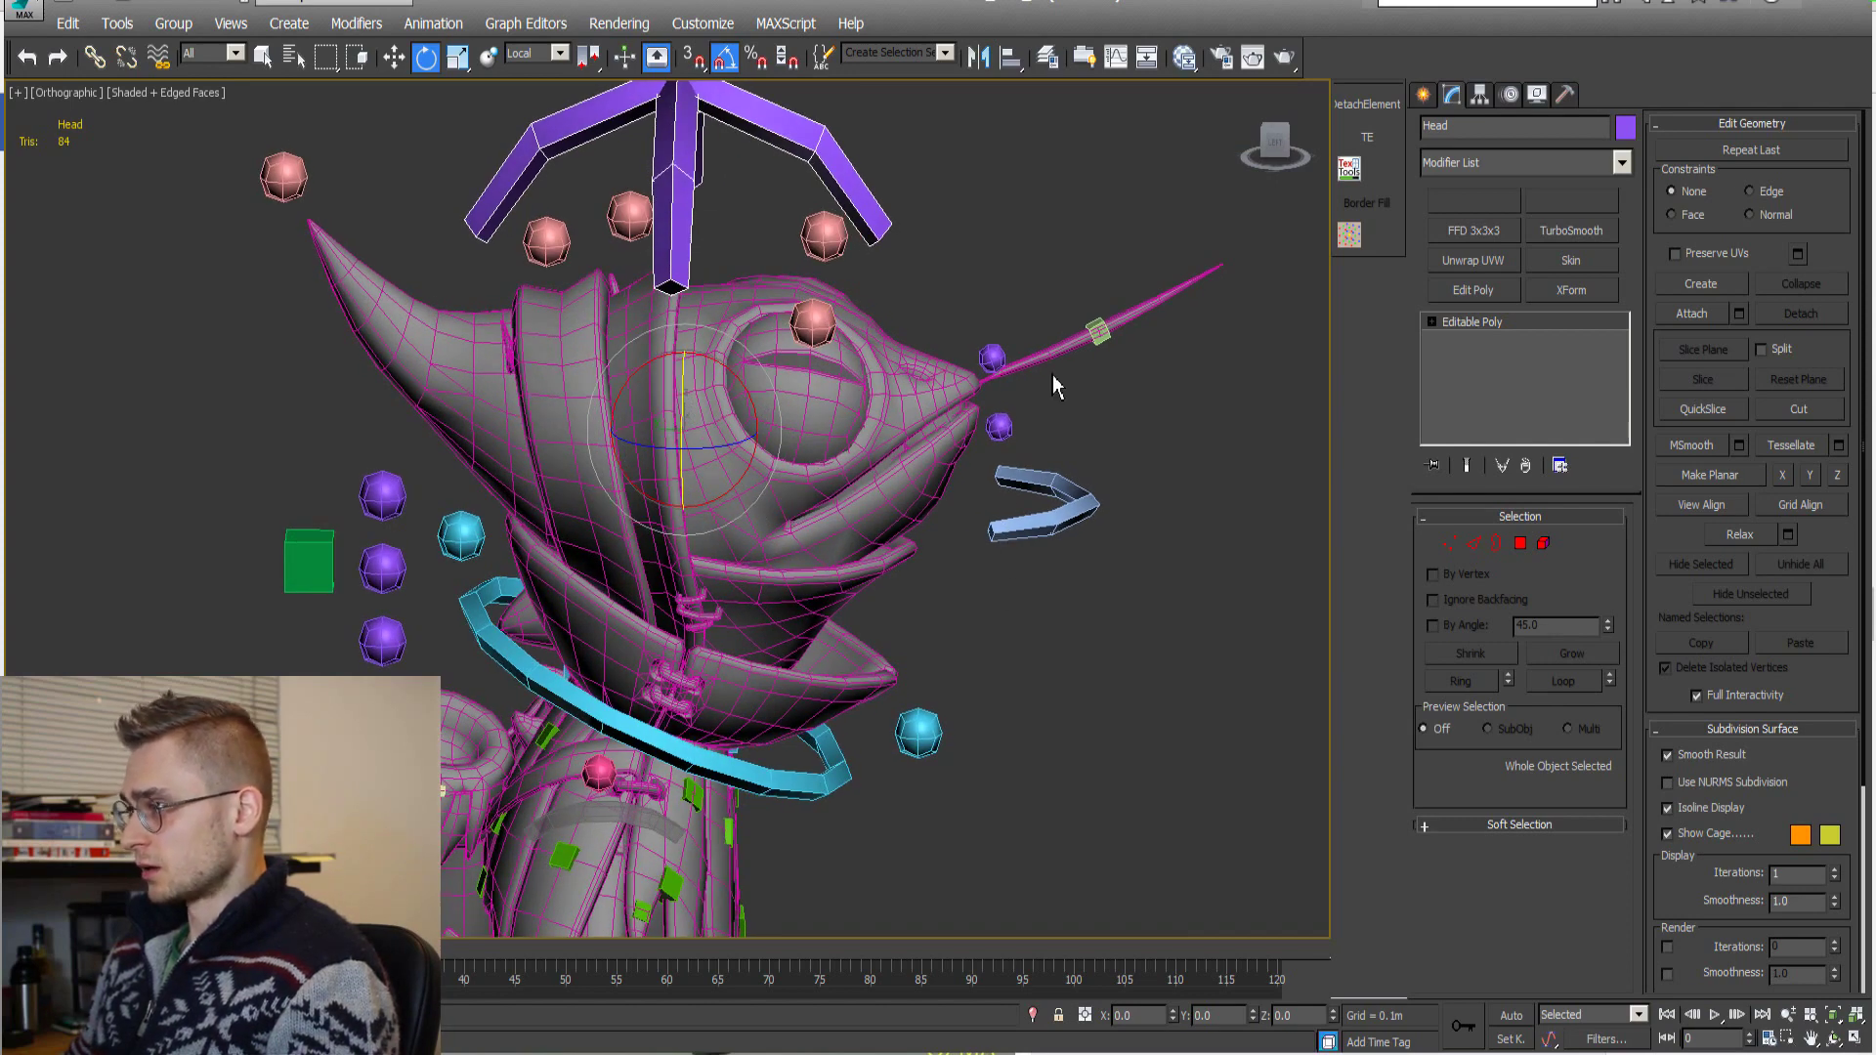
Select the Lip_Top sphere control in front of the mouth and try rotating the upper lip 25 degrees.
scroll(1052, 381, up, 4)
click(820, 519)
scroll(801, 495, up, 3)
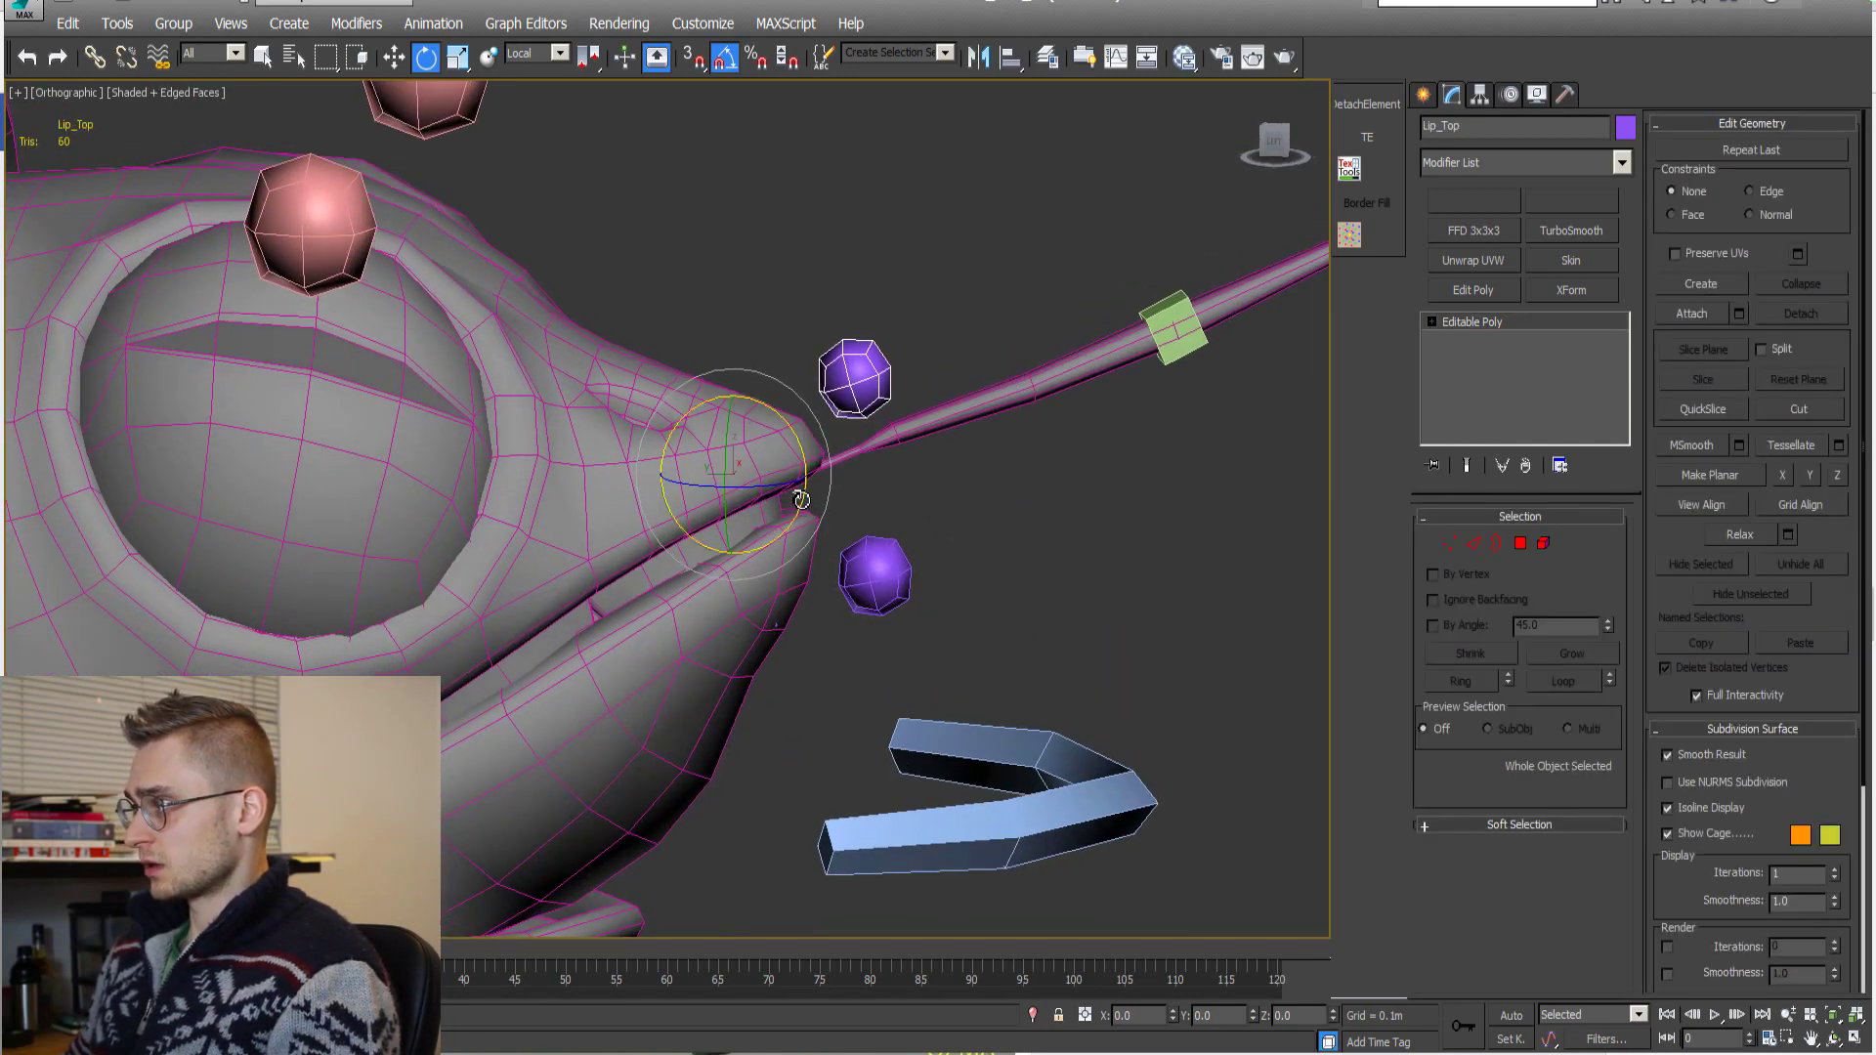
middle_drag(801, 500, 824, 529)
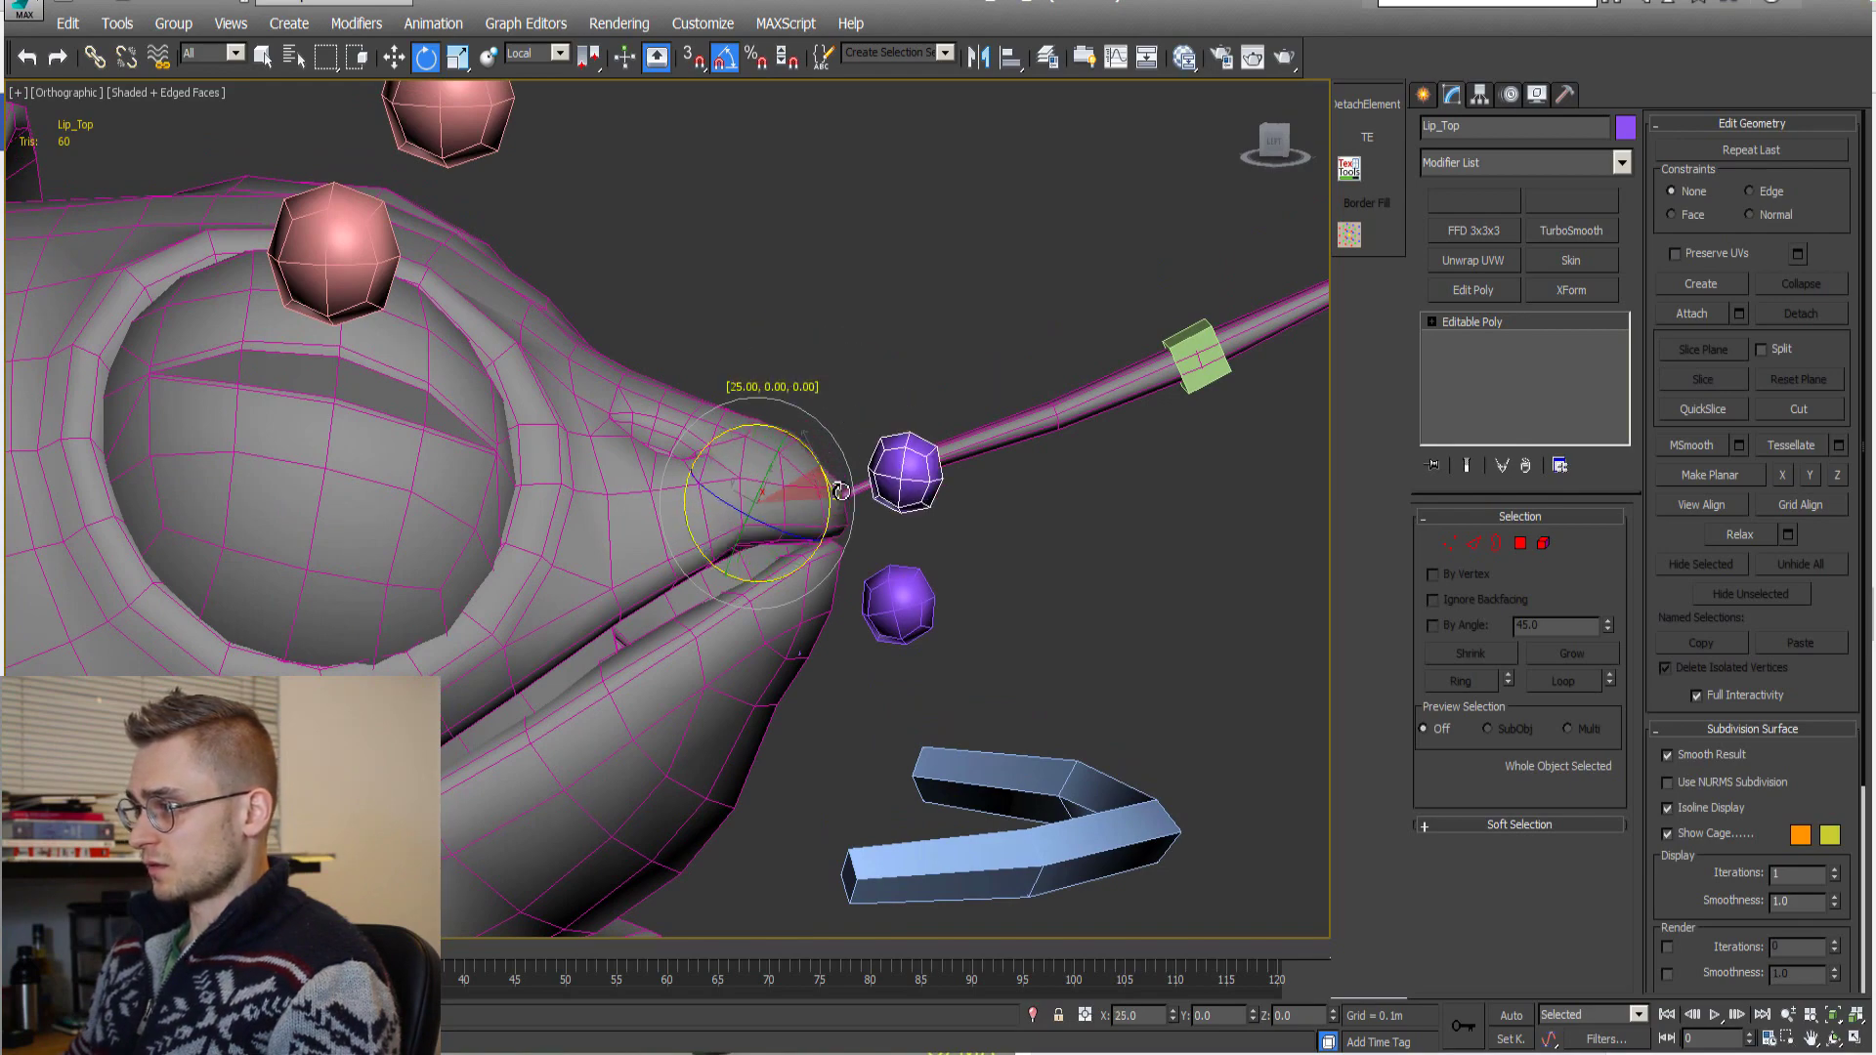
drag(821, 431, 822, 433)
alt+middle_drag(838, 517, 819, 549)
Select the pink Helmet_Start sphere control above the helmet.
middle_drag(638, 725, 847, 575)
scroll(977, 513, down, 5)
scroll(574, 633, up, 3)
middle_drag(447, 620, 403, 665)
scroll(402, 665, down, 3)
middle_drag(529, 544, 567, 746)
scroll(576, 554, up, 3)
click(698, 651)
middle_drag(699, 651, 669, 531)
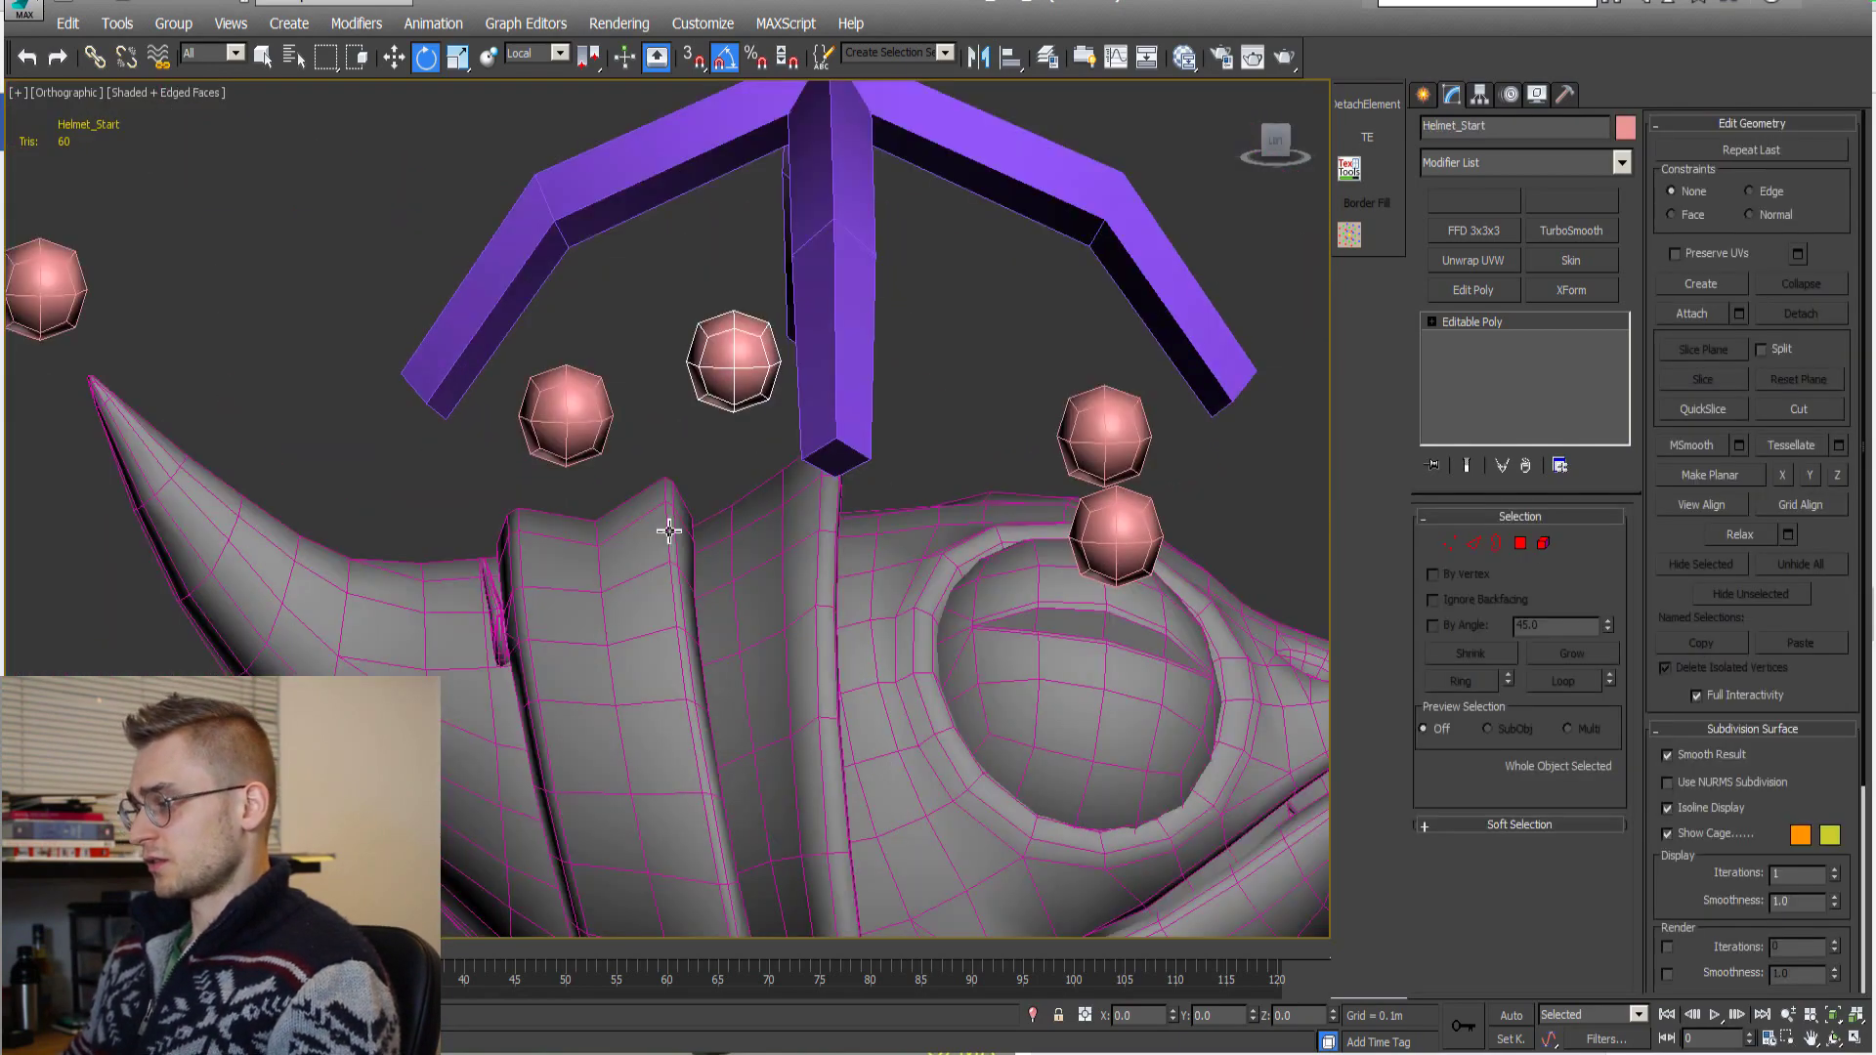
scroll(622, 544, down, 5)
scroll(596, 473, up, 4)
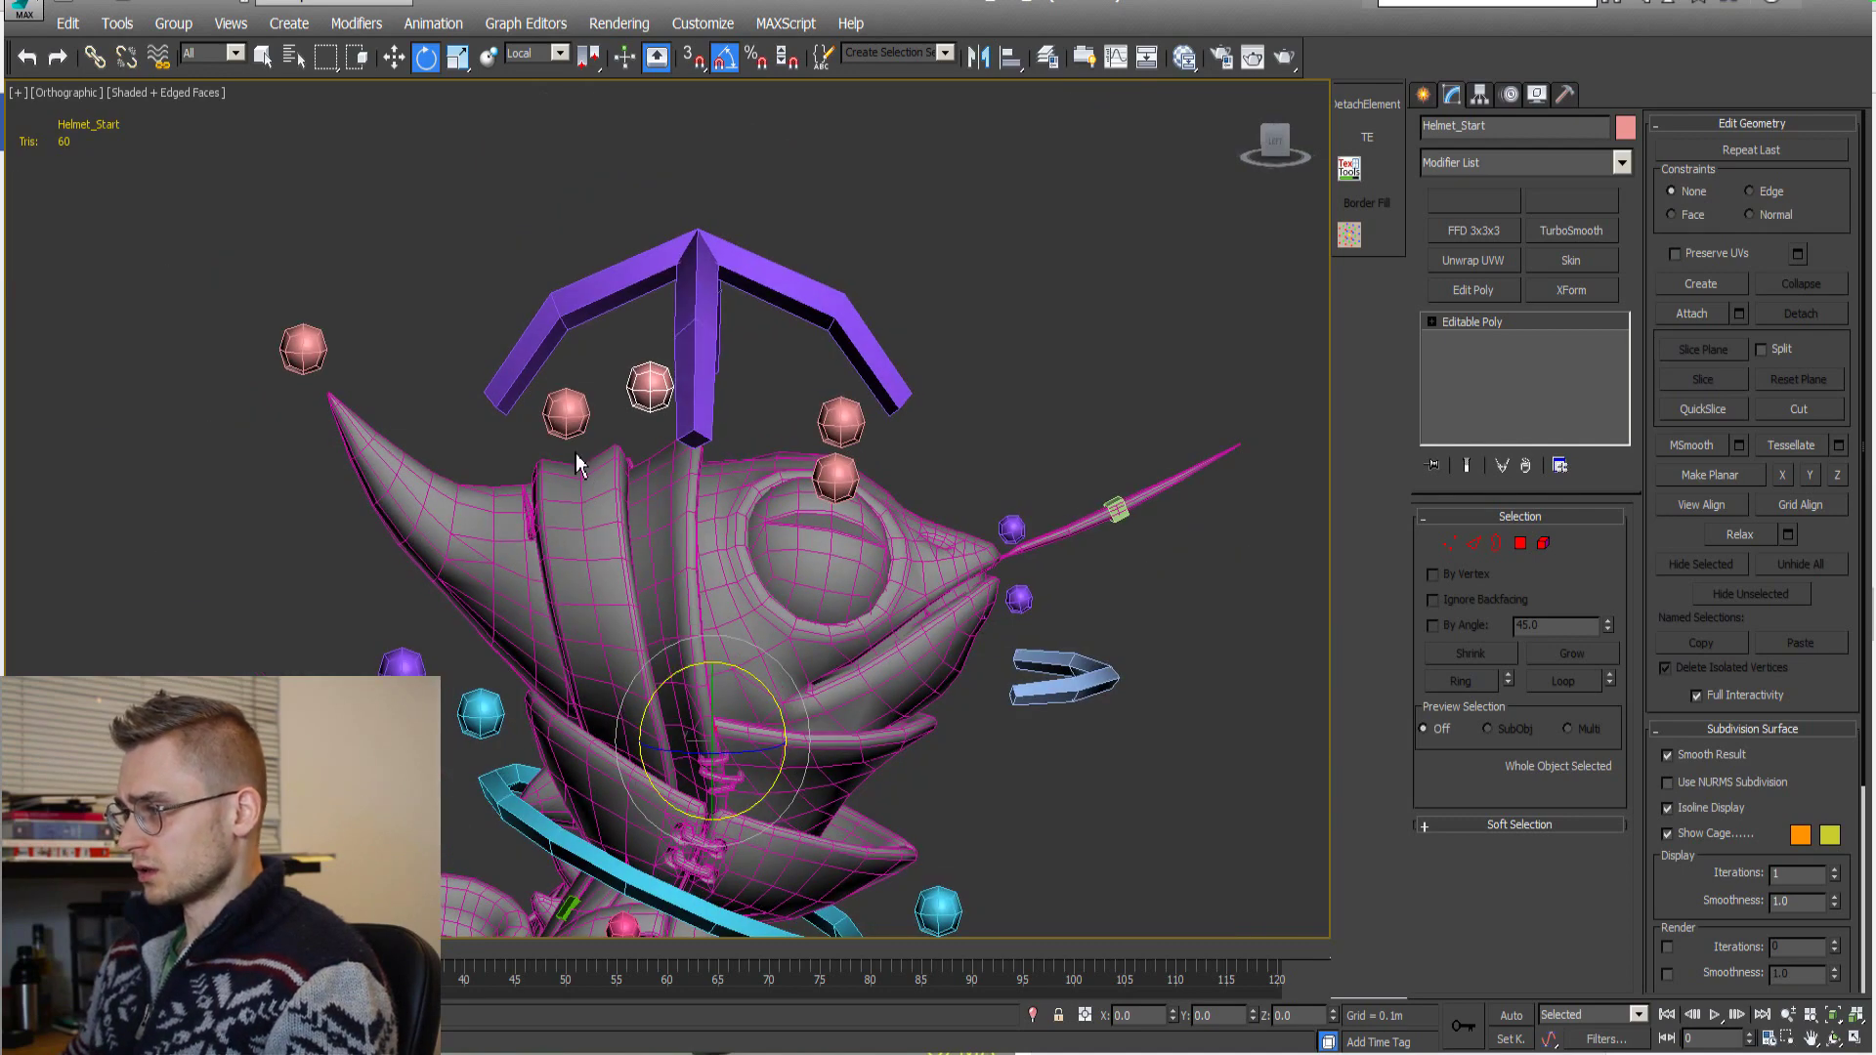
middle_drag(577, 464, 753, 460)
scroll(657, 395, up, 2)
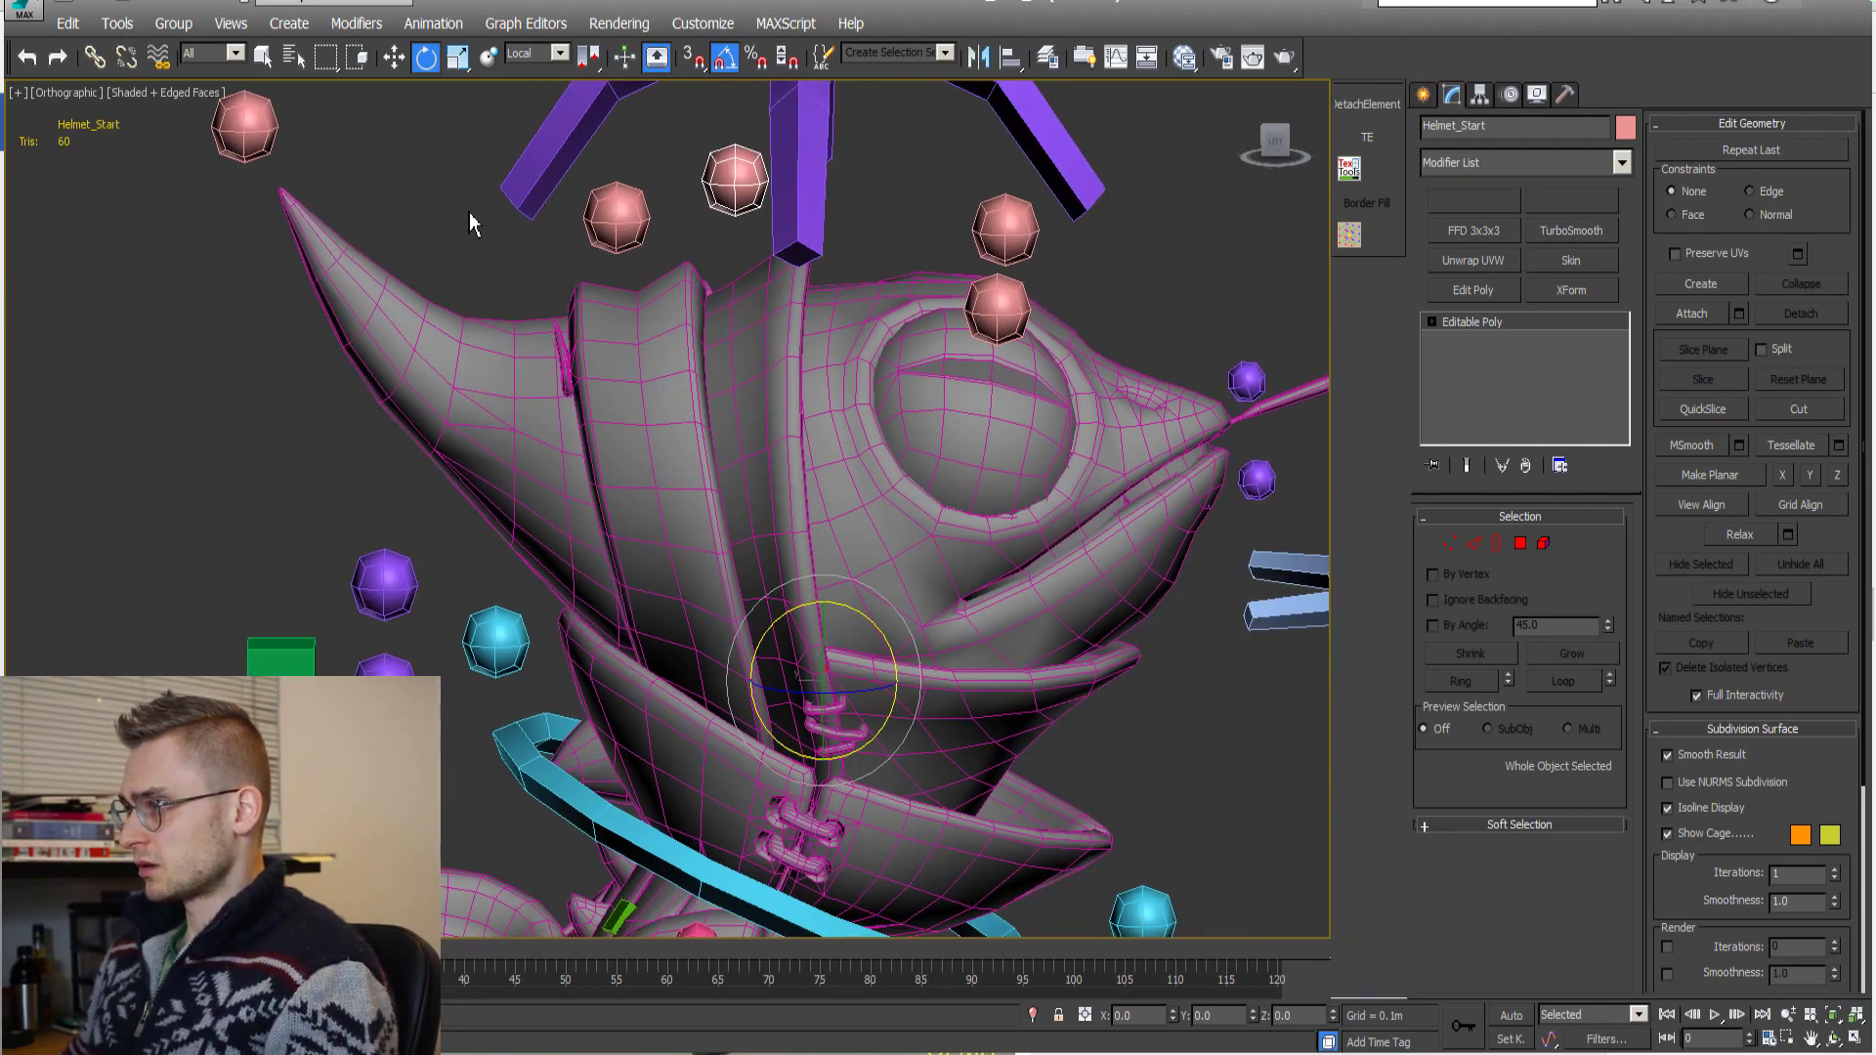
Set the angle snap to 1.0 degree in the Grid and Snap Settings and close the dialog.
middle_drag(470, 224, 457, 307)
alt+middle_drag(847, 698, 831, 625)
key(shift+z)
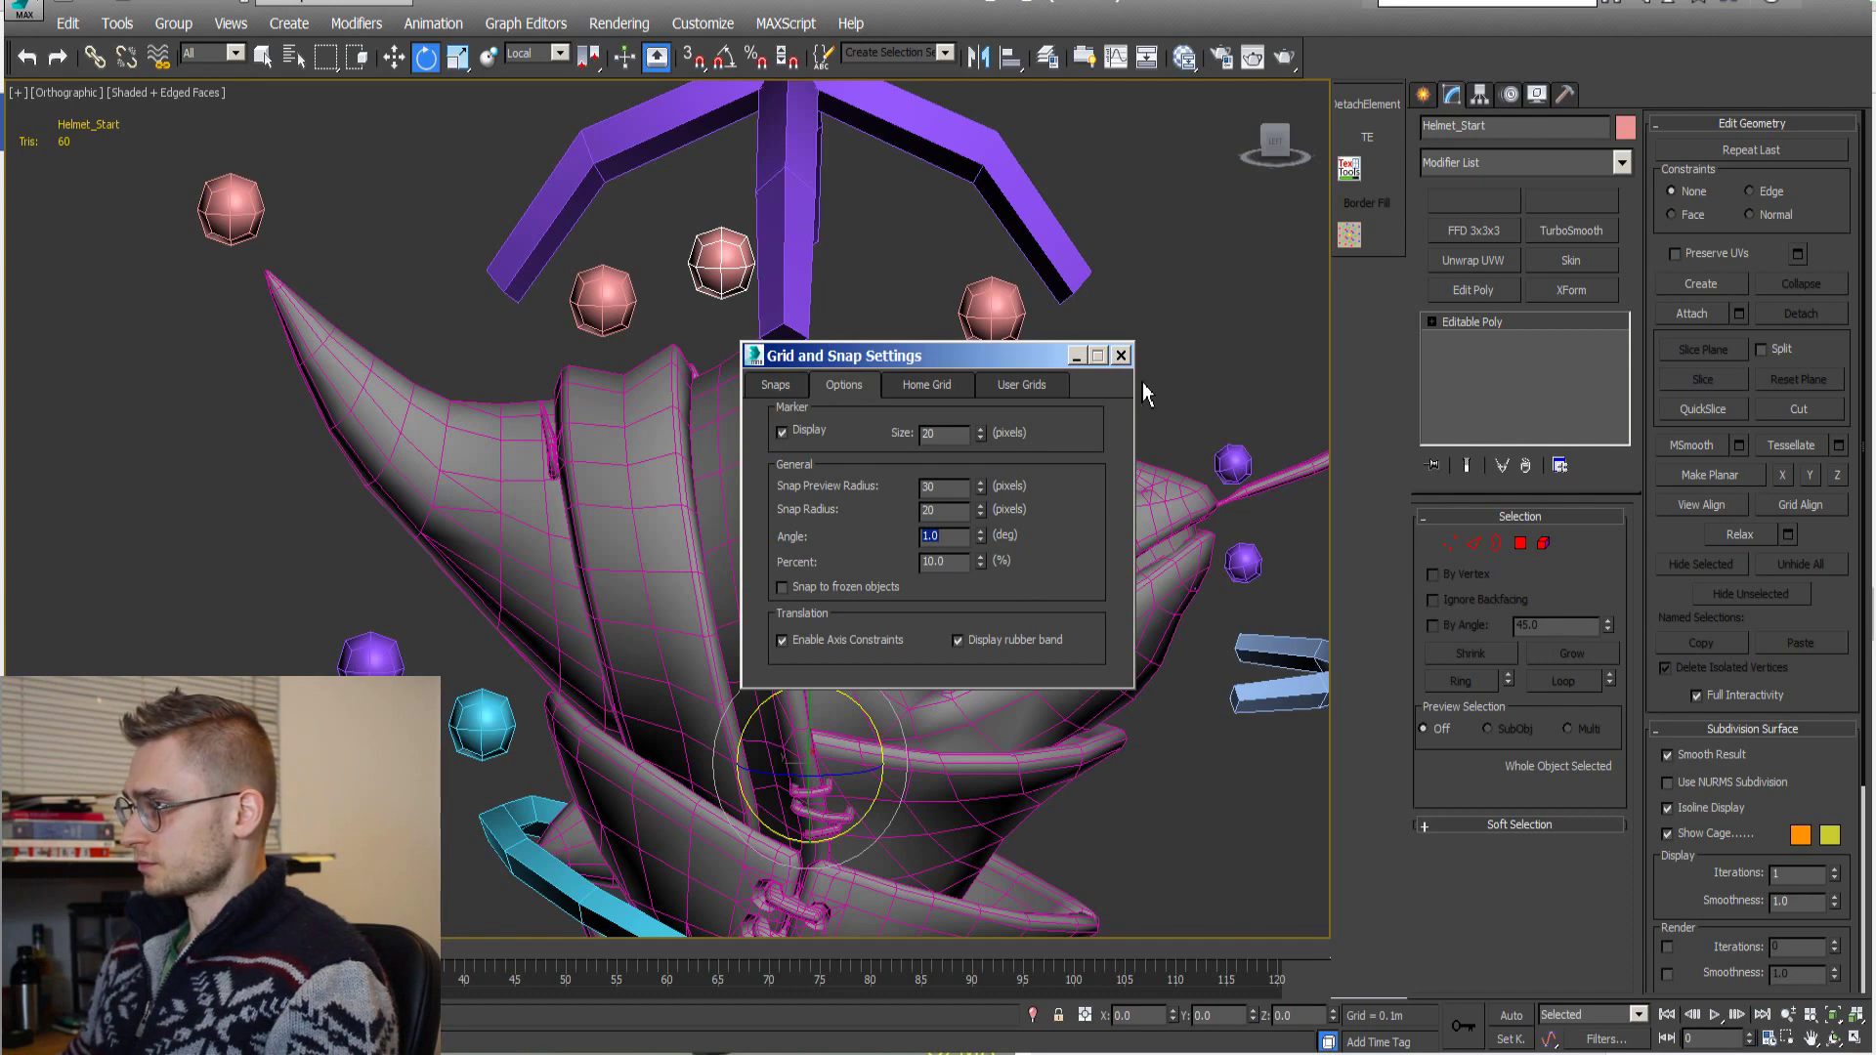
click(1120, 354)
key(shift+z)
key(shift+z)
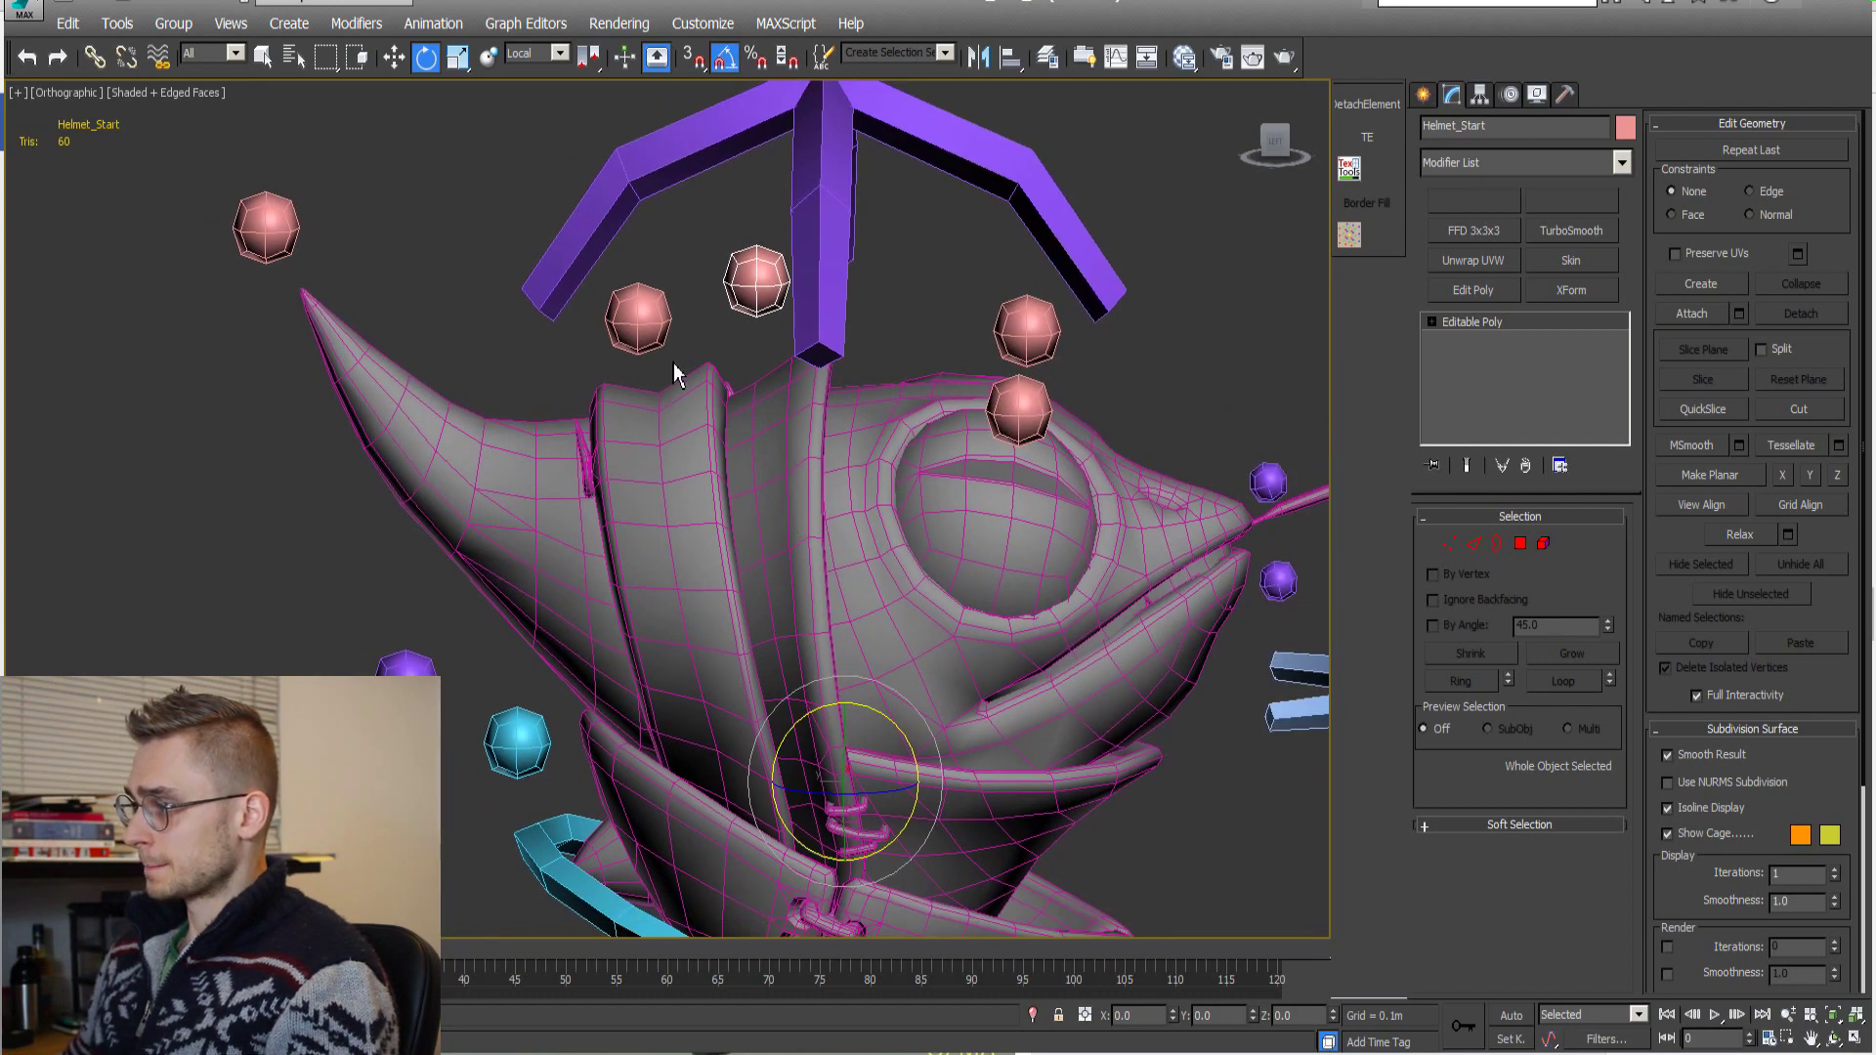
Try rotating the helmet with Helmet_Start, and select the three helmet sphere controls together.
key(ctrl+z)
drag(875, 711, 868, 711)
key(shift+z)
key(shift+z)
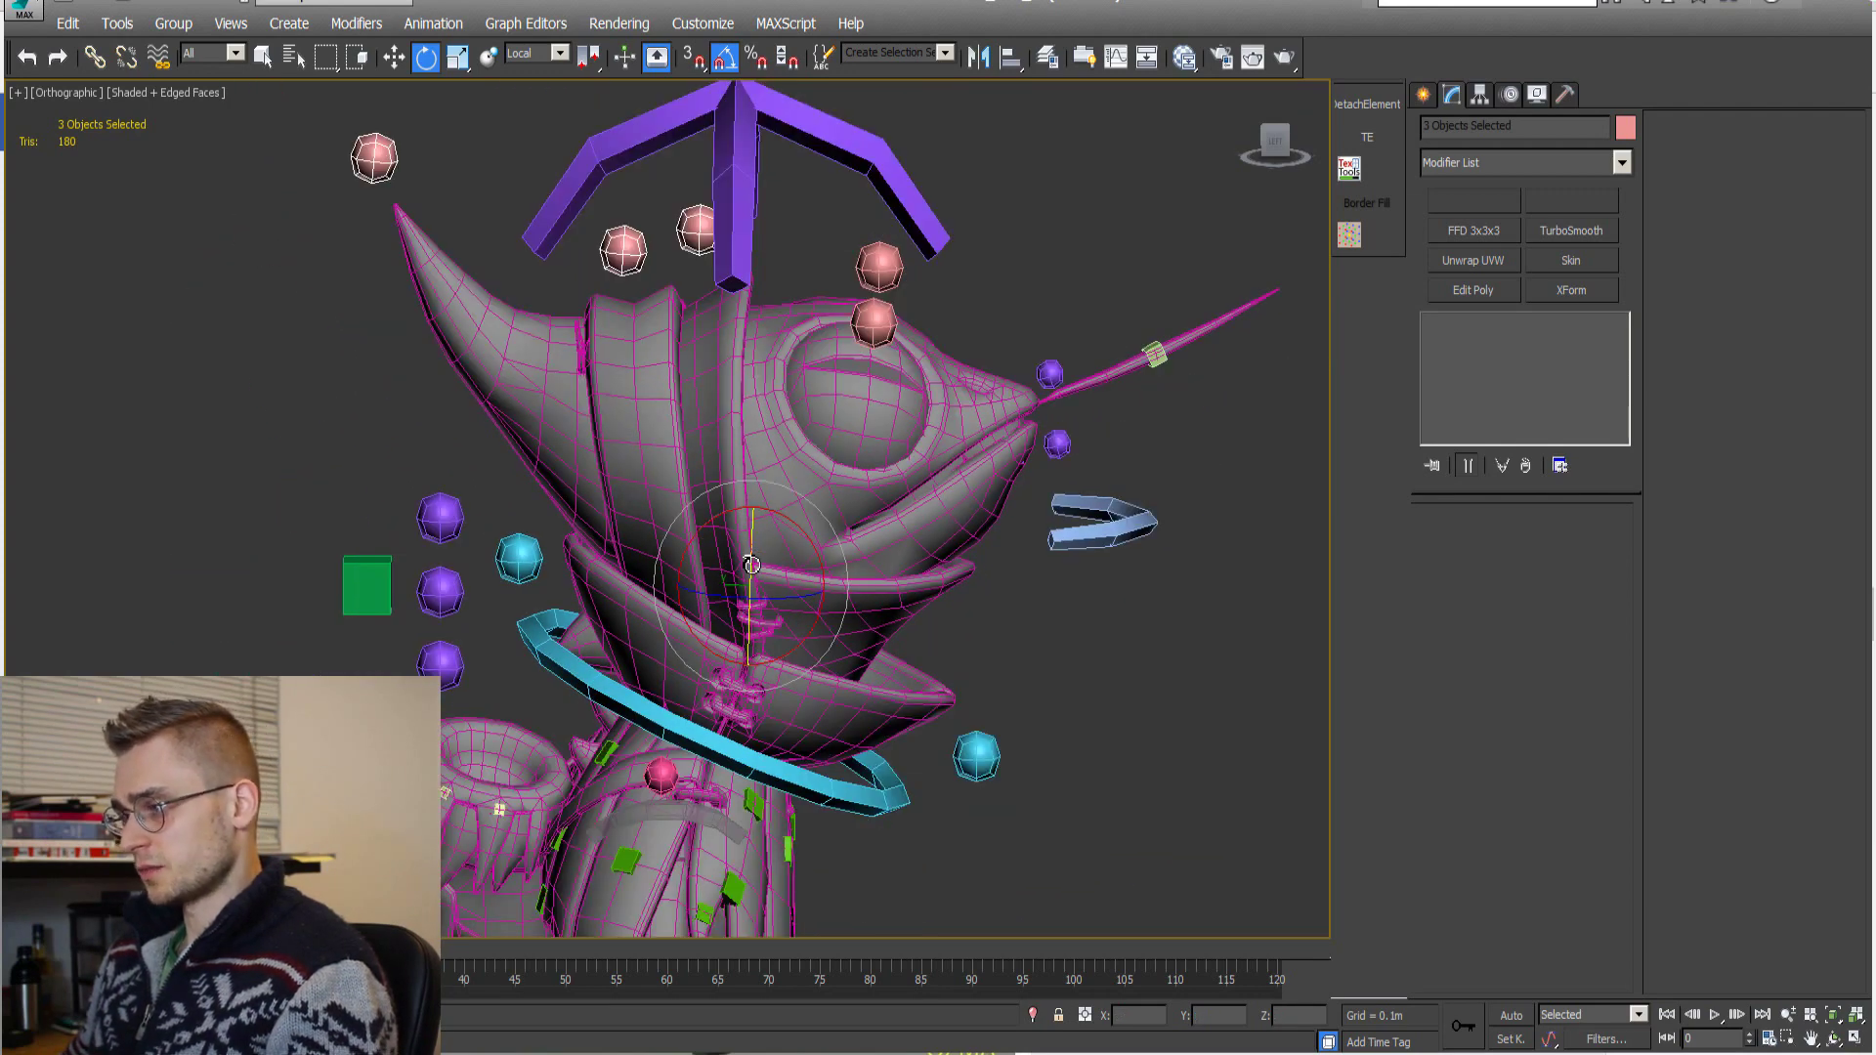
Select the Top_Straw control on the straw at the mouth and try rotating the straw's tip about 12 degrees.
scroll(758, 527, up, 6)
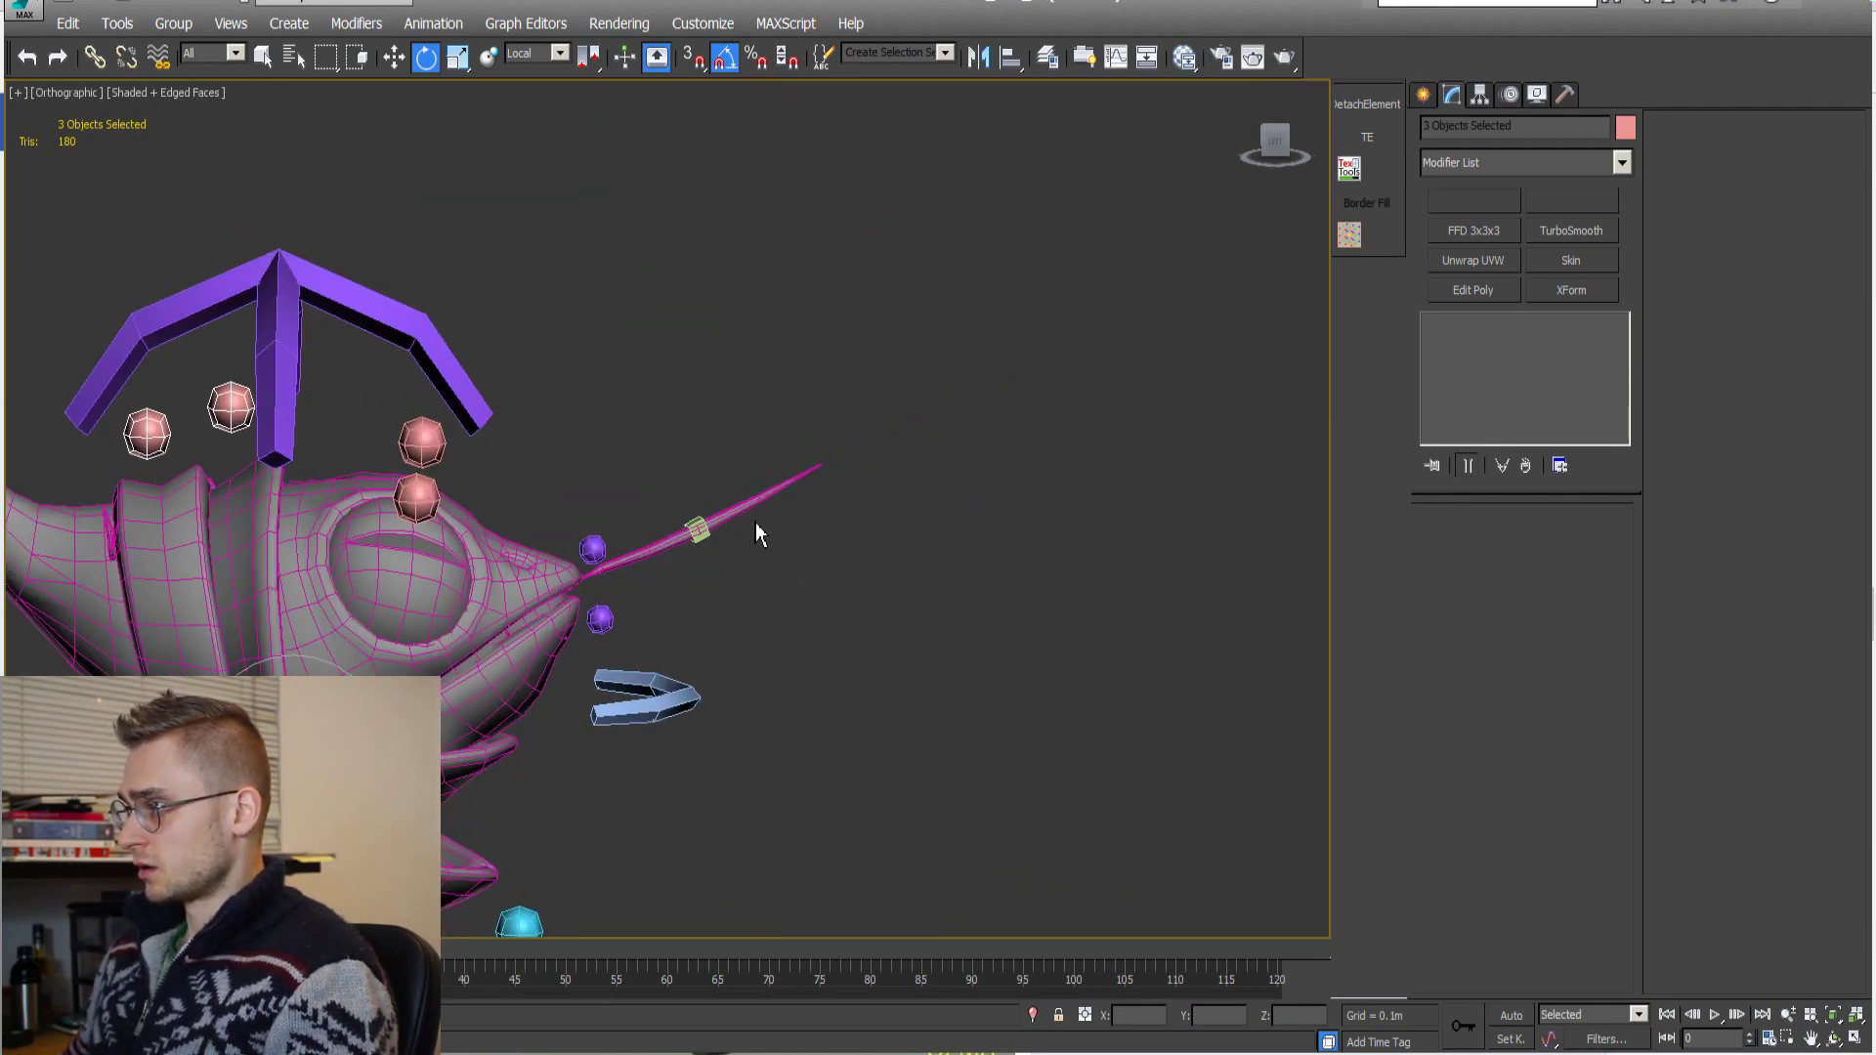
click(672, 354)
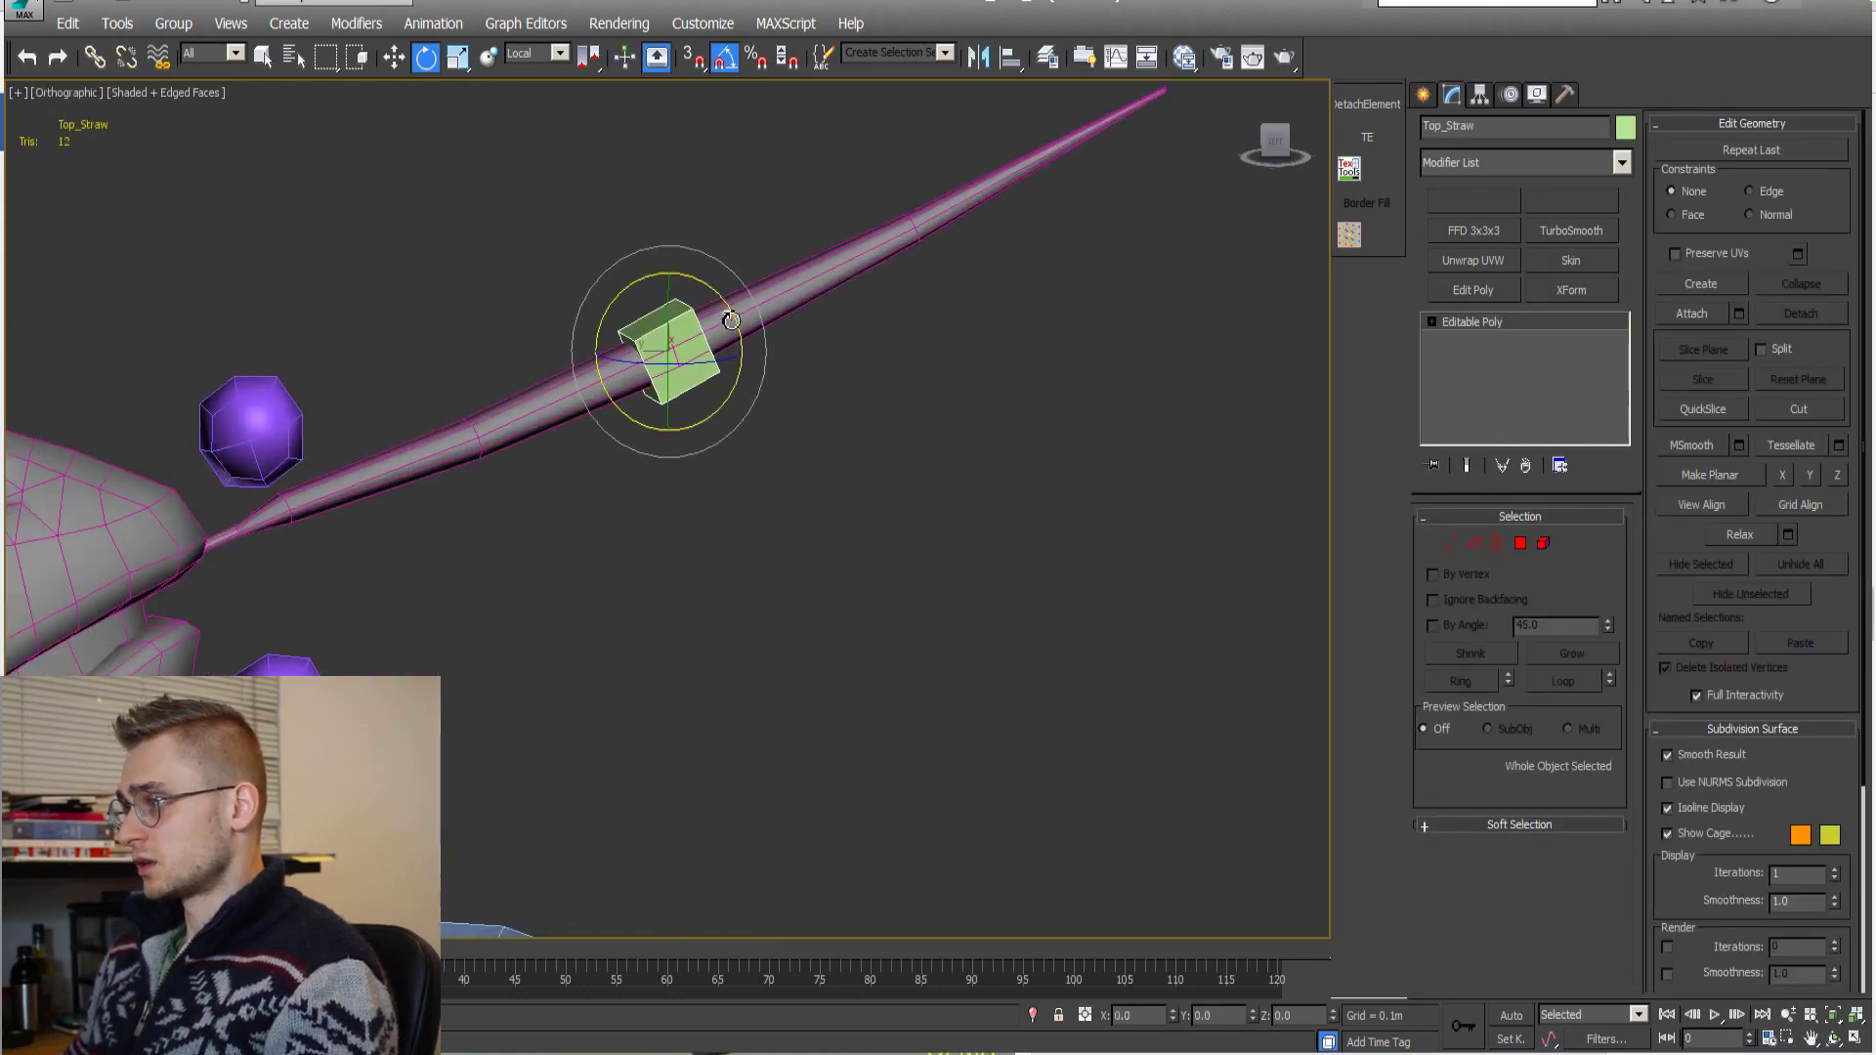
drag(731, 320, 719, 269)
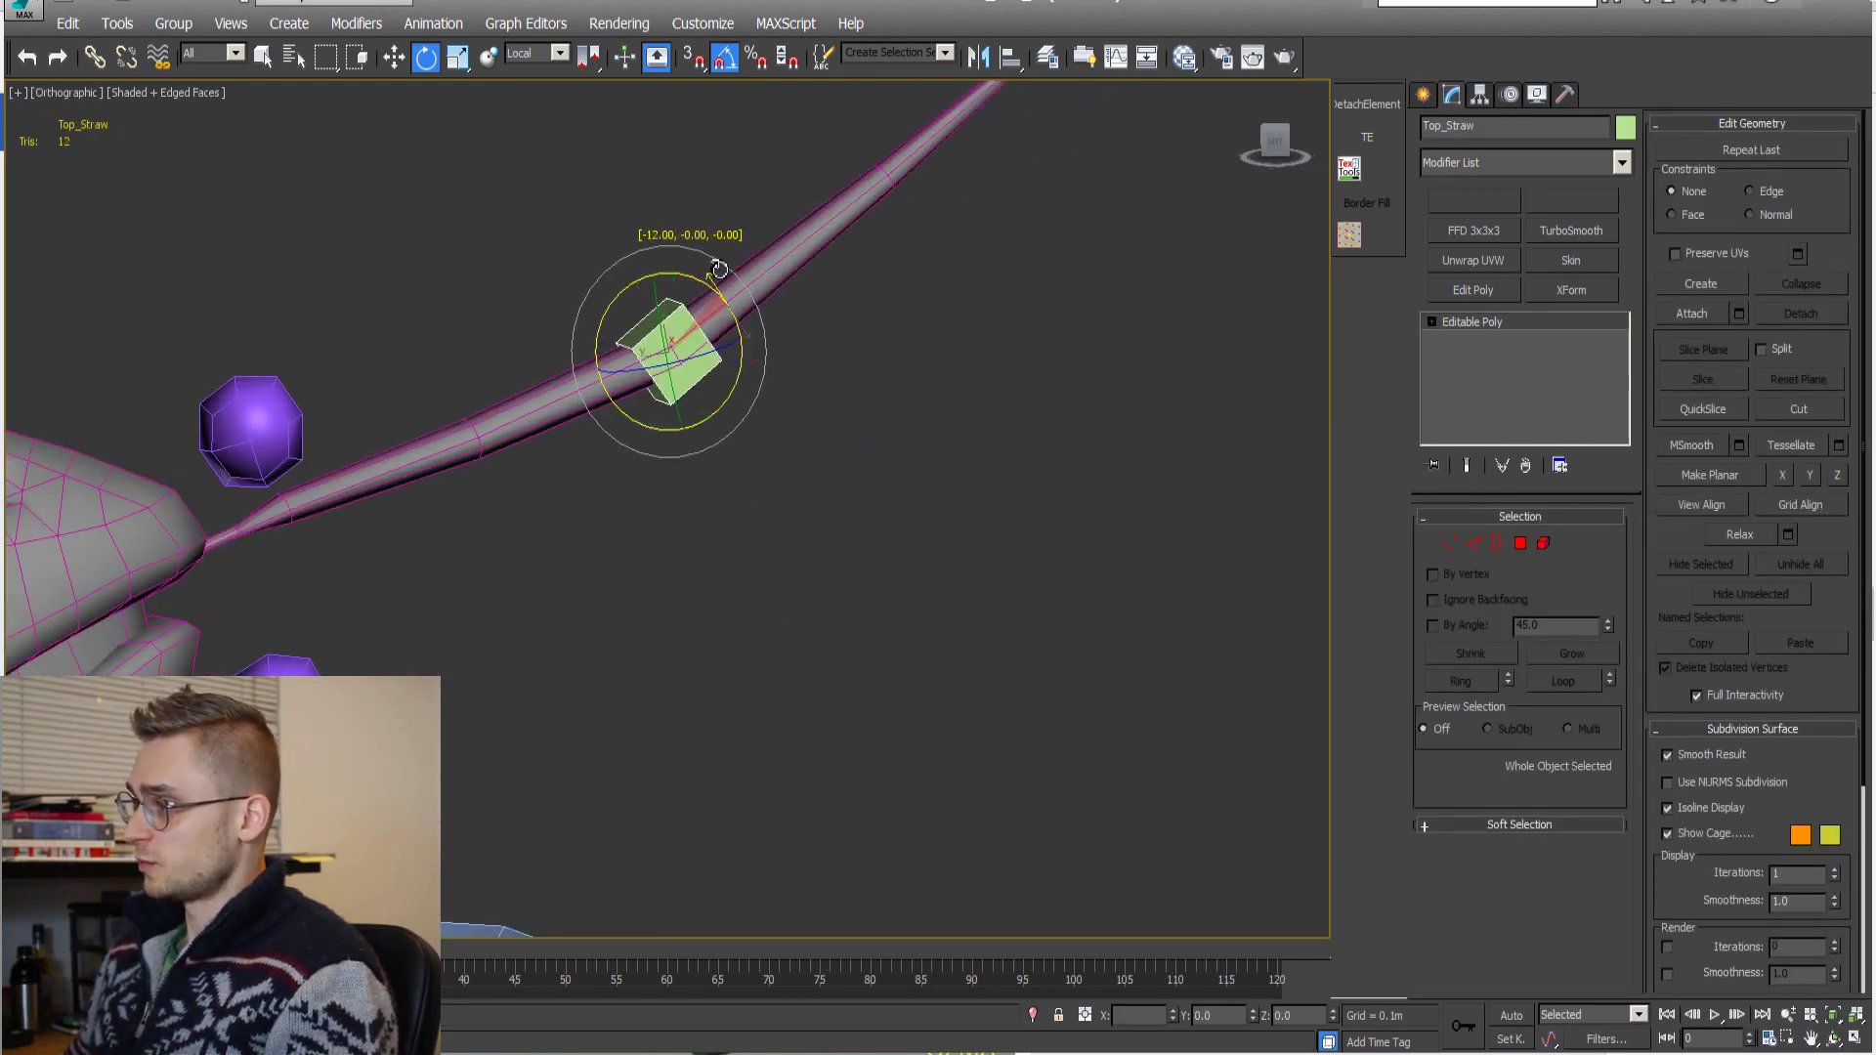
scroll(808, 641, down, 5)
Select the green Tail_Start ring control around the base of the tail.
middle_drag(749, 739, 876, 587)
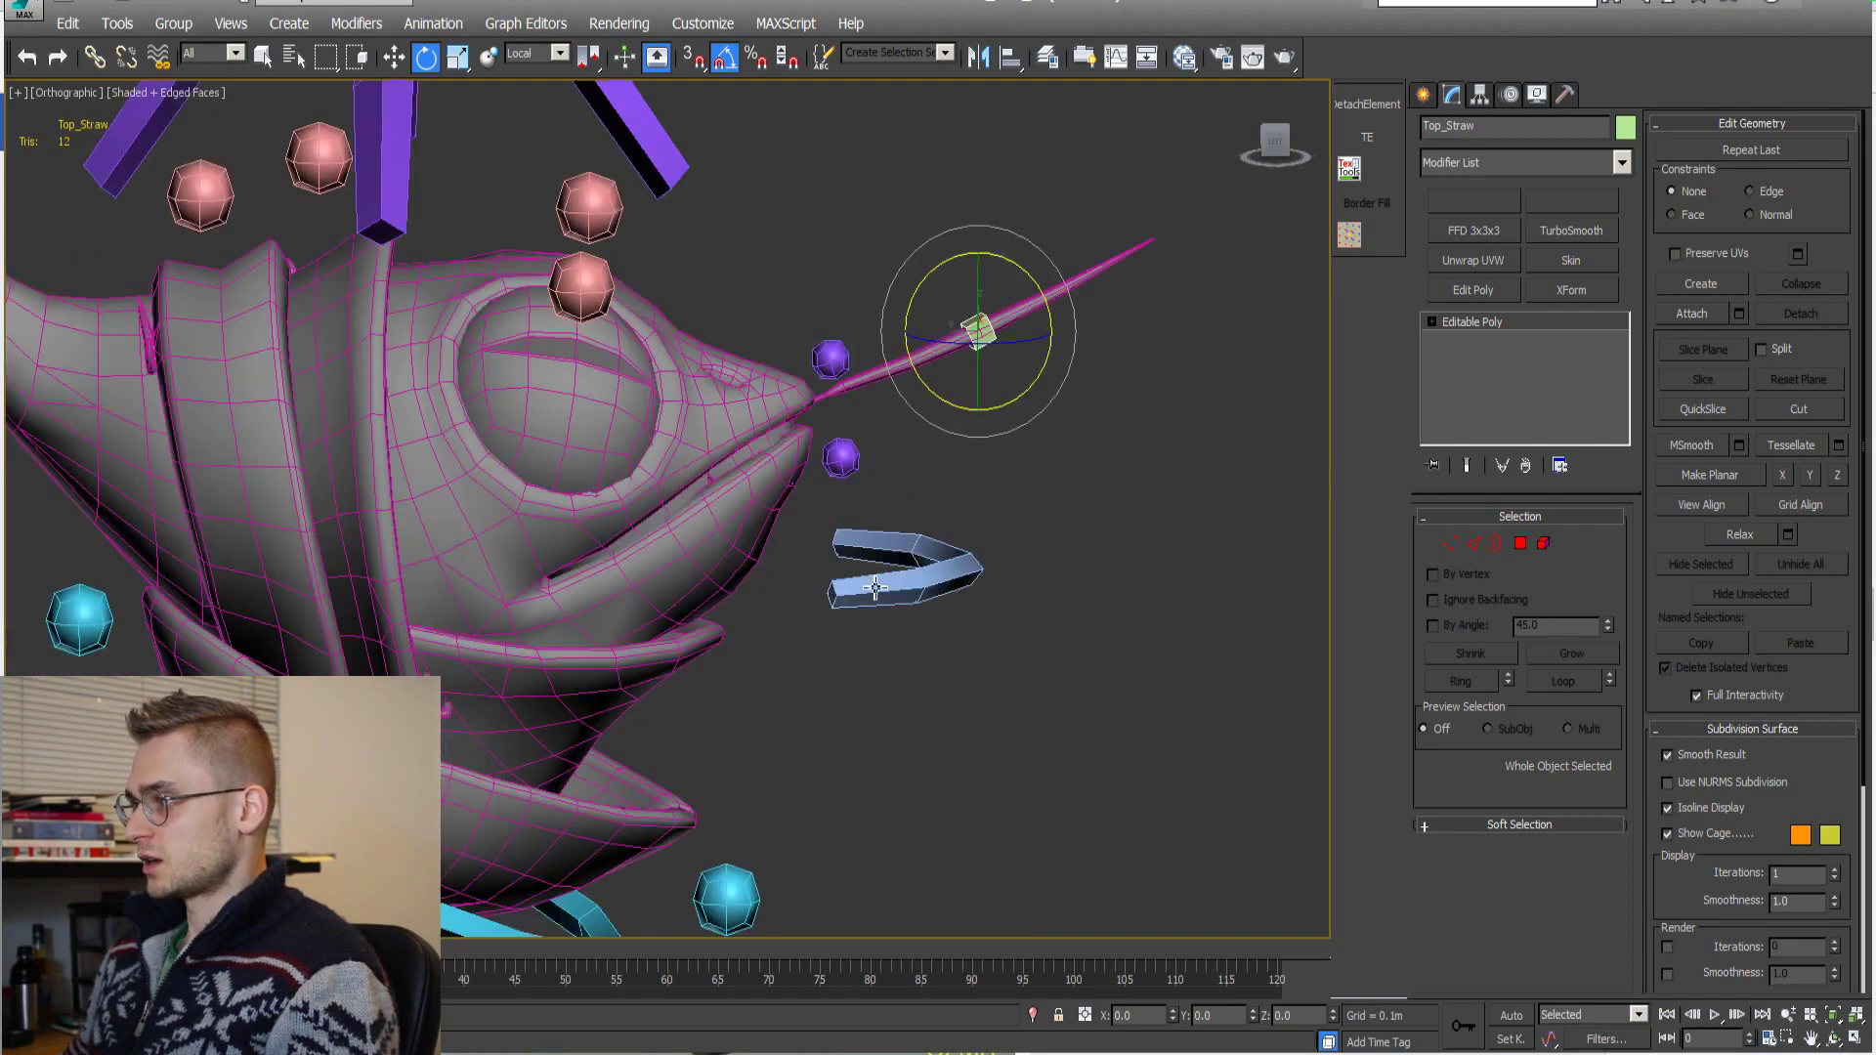
scroll(838, 377, up, 6)
scroll(836, 362, down, 6)
middle_drag(836, 361, 477, 634)
scroll(864, 586, up, 4)
scroll(865, 586, down, 5)
scroll(476, 633, up, 5)
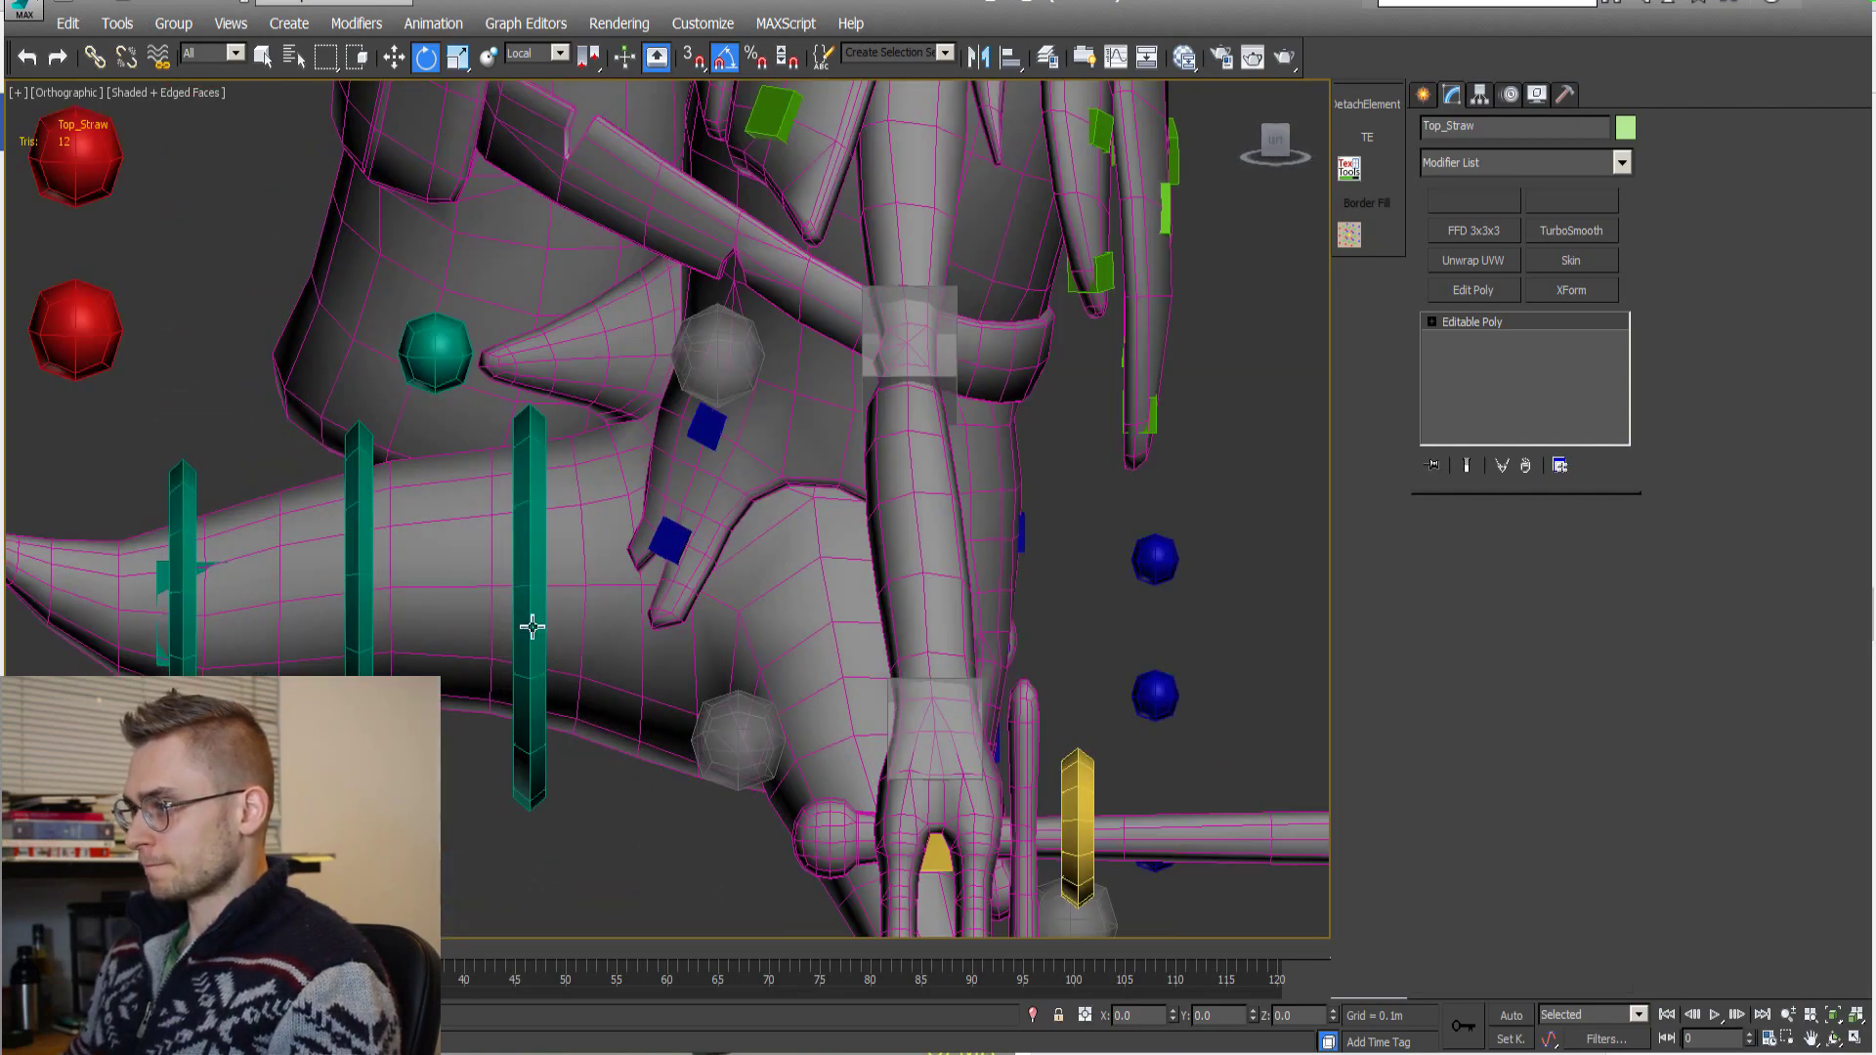
click(440, 369)
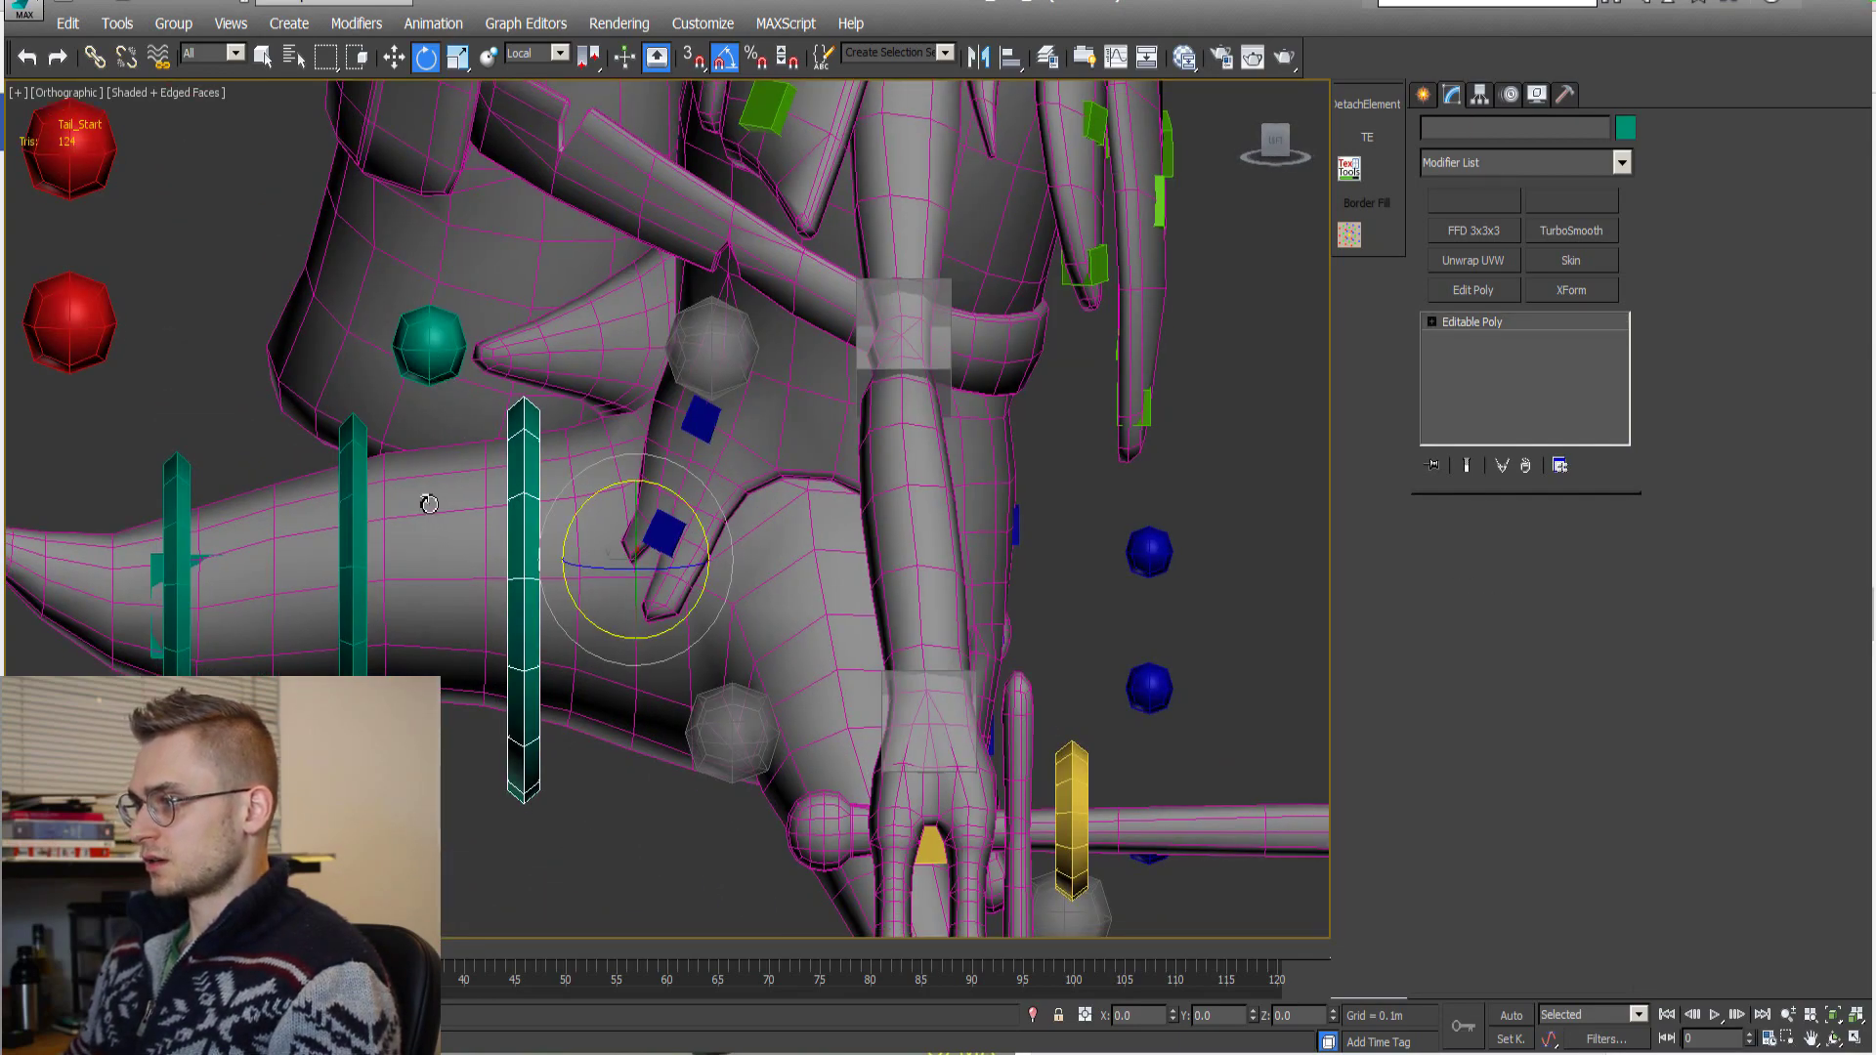
Select the green Fin_Bot sphere control beside the quiver and try rotating the fin about 9 degrees around its Z axis.
click(424, 373)
middle_drag(420, 379, 430, 504)
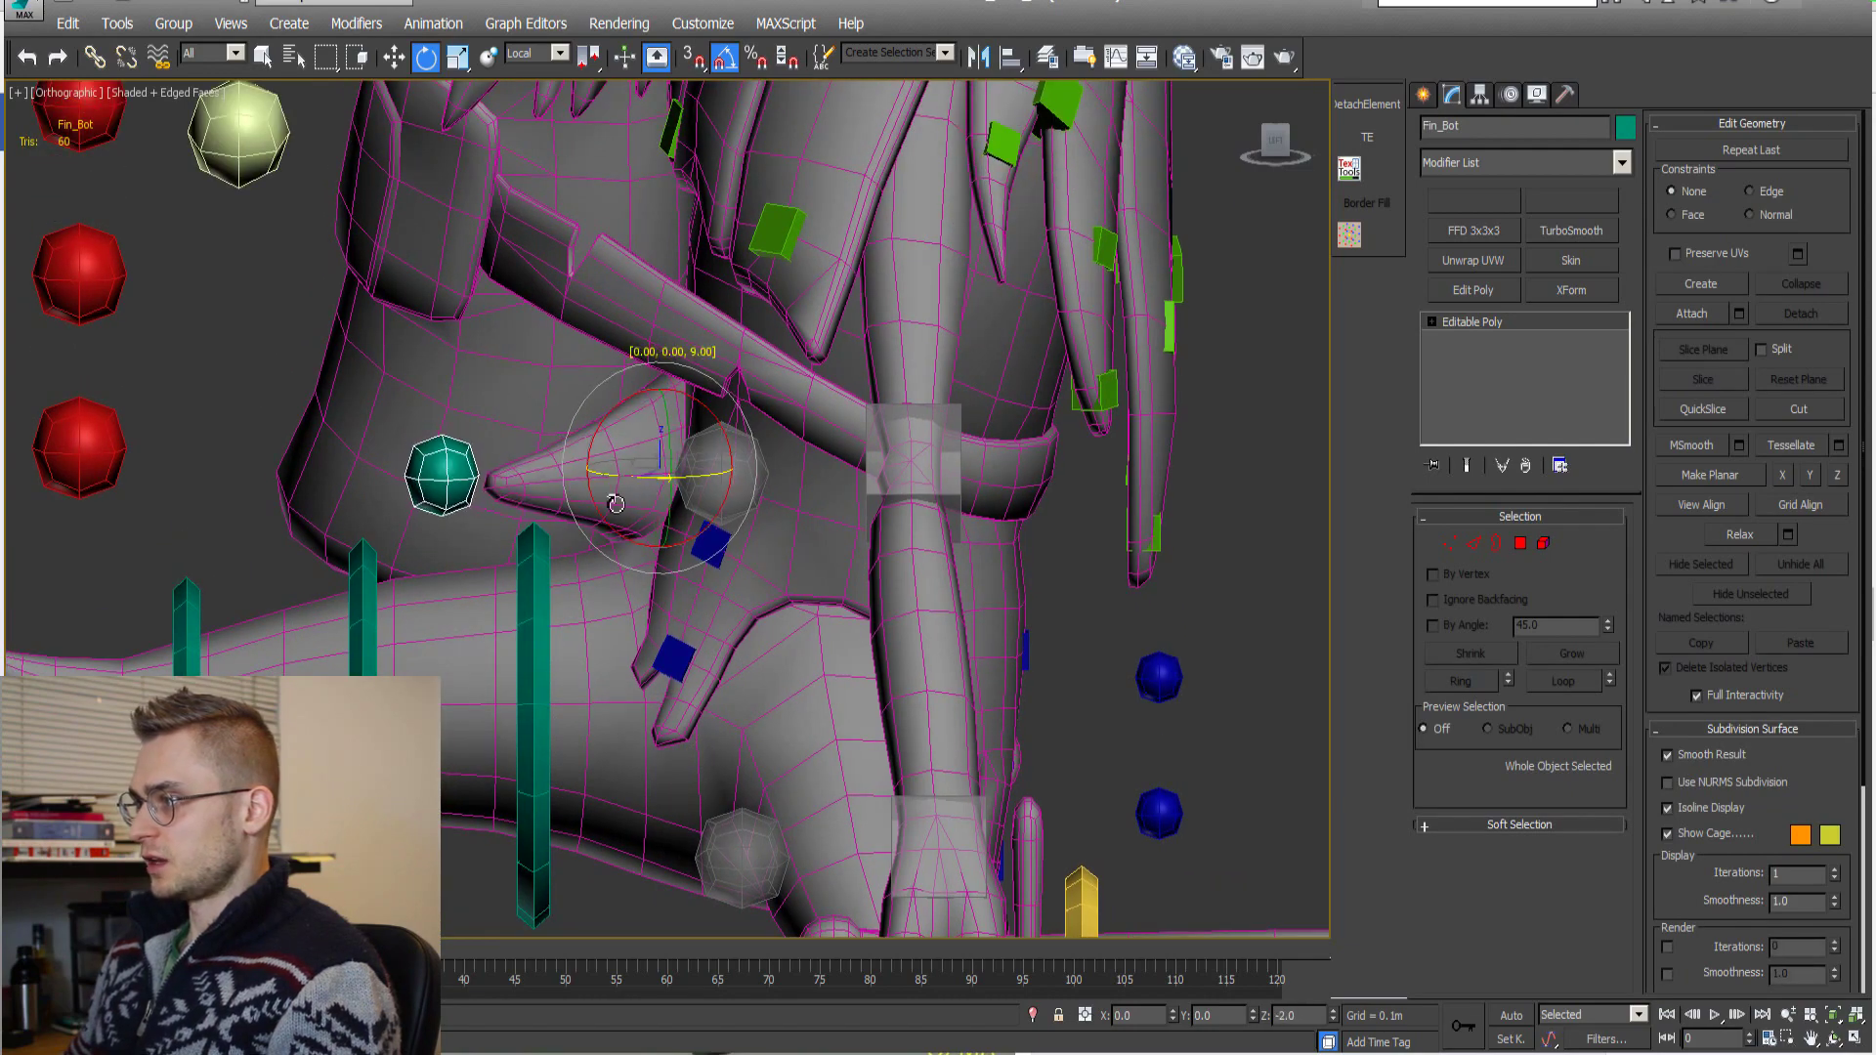
scroll(649, 777, down, 5)
Examine the rig's control layout around the fin, quiver, collar and head from several angles.
alt+middle_drag(649, 777, 567, 586)
scroll(603, 626, up, 2)
scroll(603, 625, down, 2)
scroll(543, 447, up, 2)
scroll(544, 447, up, 3)
alt+middle_drag(543, 446, 662, 390)
scroll(615, 473, up, 2)
scroll(593, 472, down, 3)
scroll(852, 544, up, 3)
scroll(661, 390, up, 3)
scroll(690, 533, down, 2)
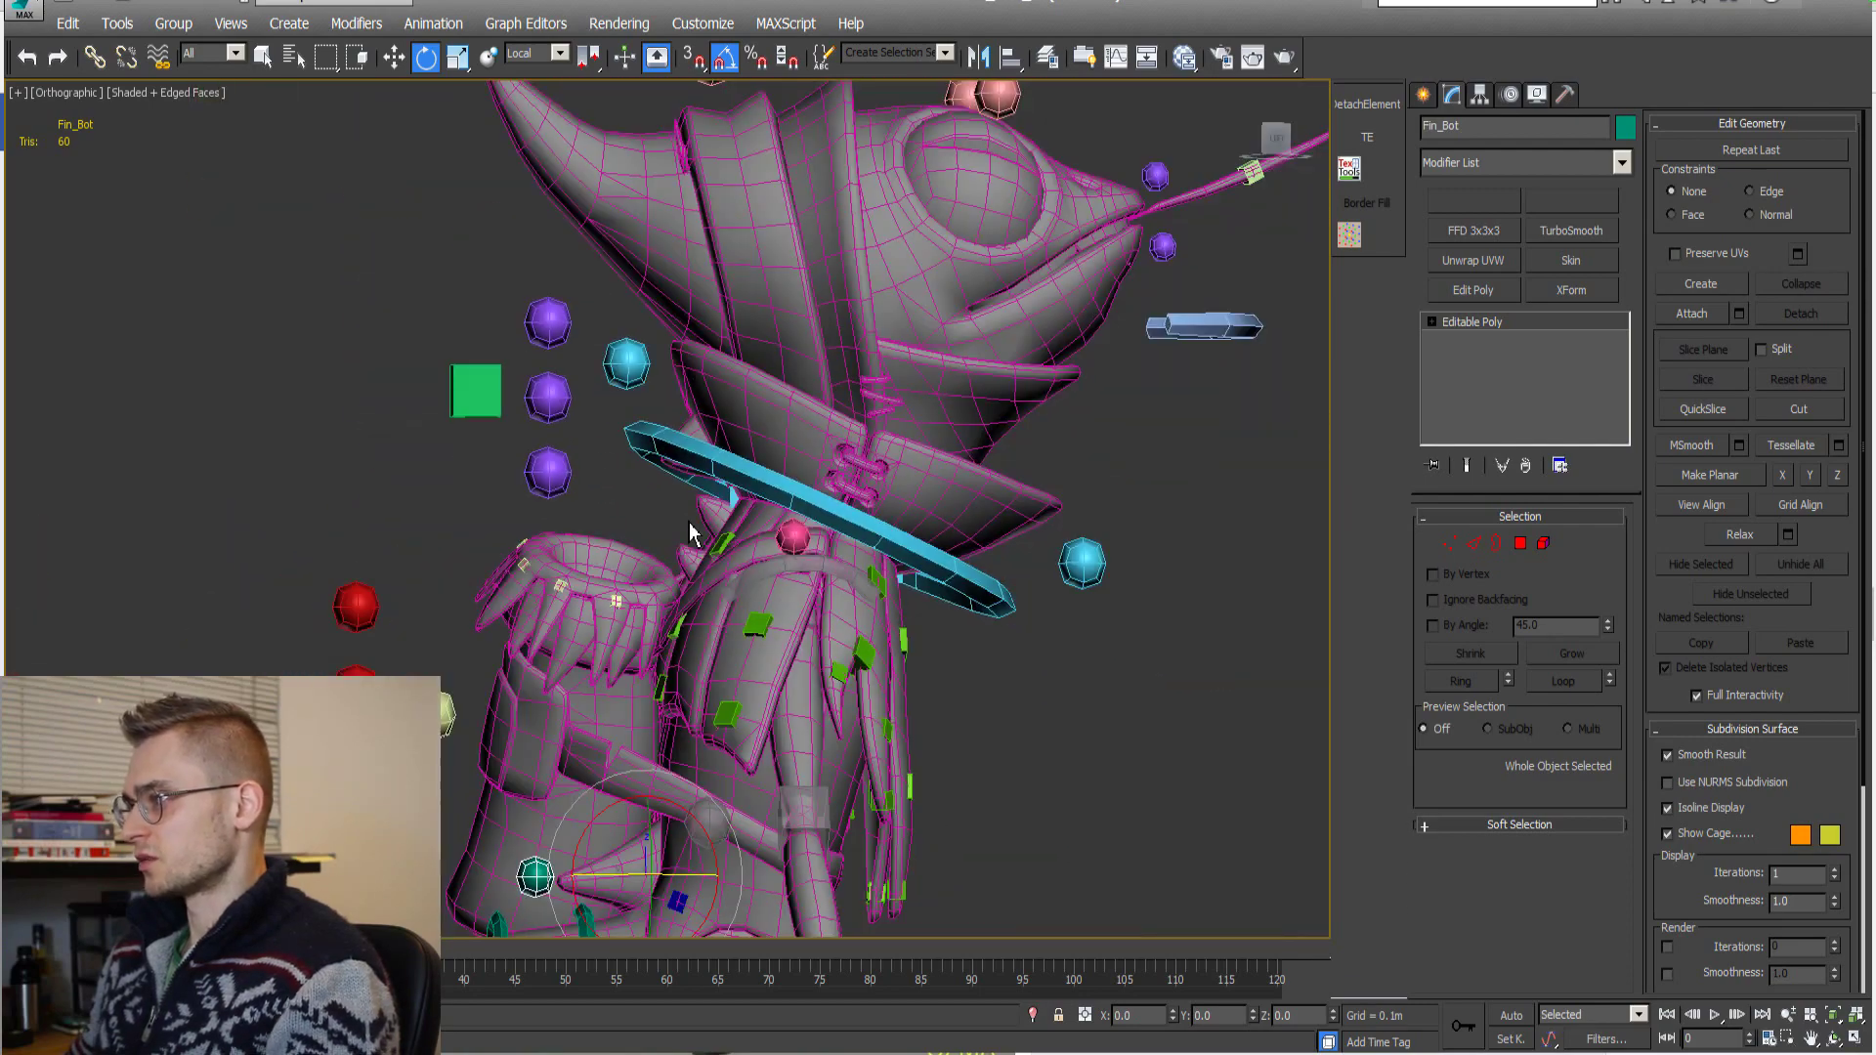
Select the Lizard_01 character mesh in the front view and turn on Edit Envelopes for its Skin modifier.
key(f)
key(z)
scroll(719, 559, down, 8)
click(646, 424)
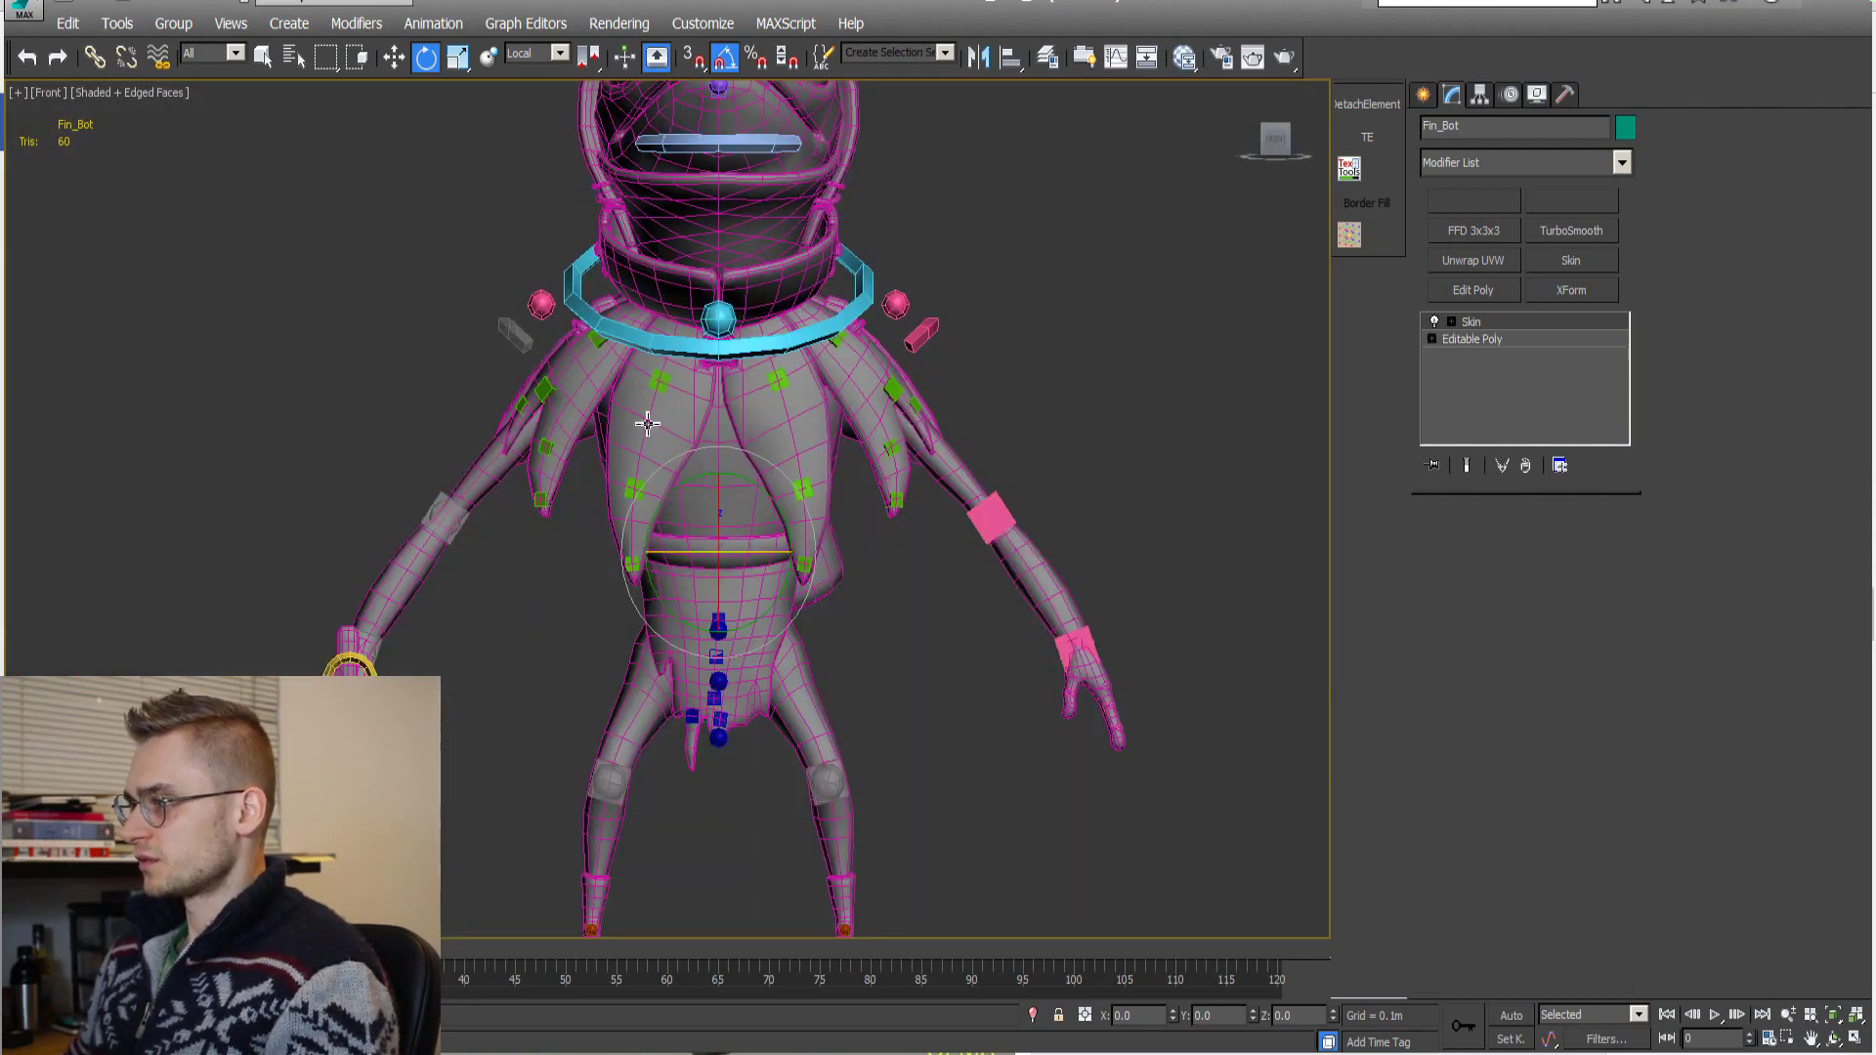
click(647, 424)
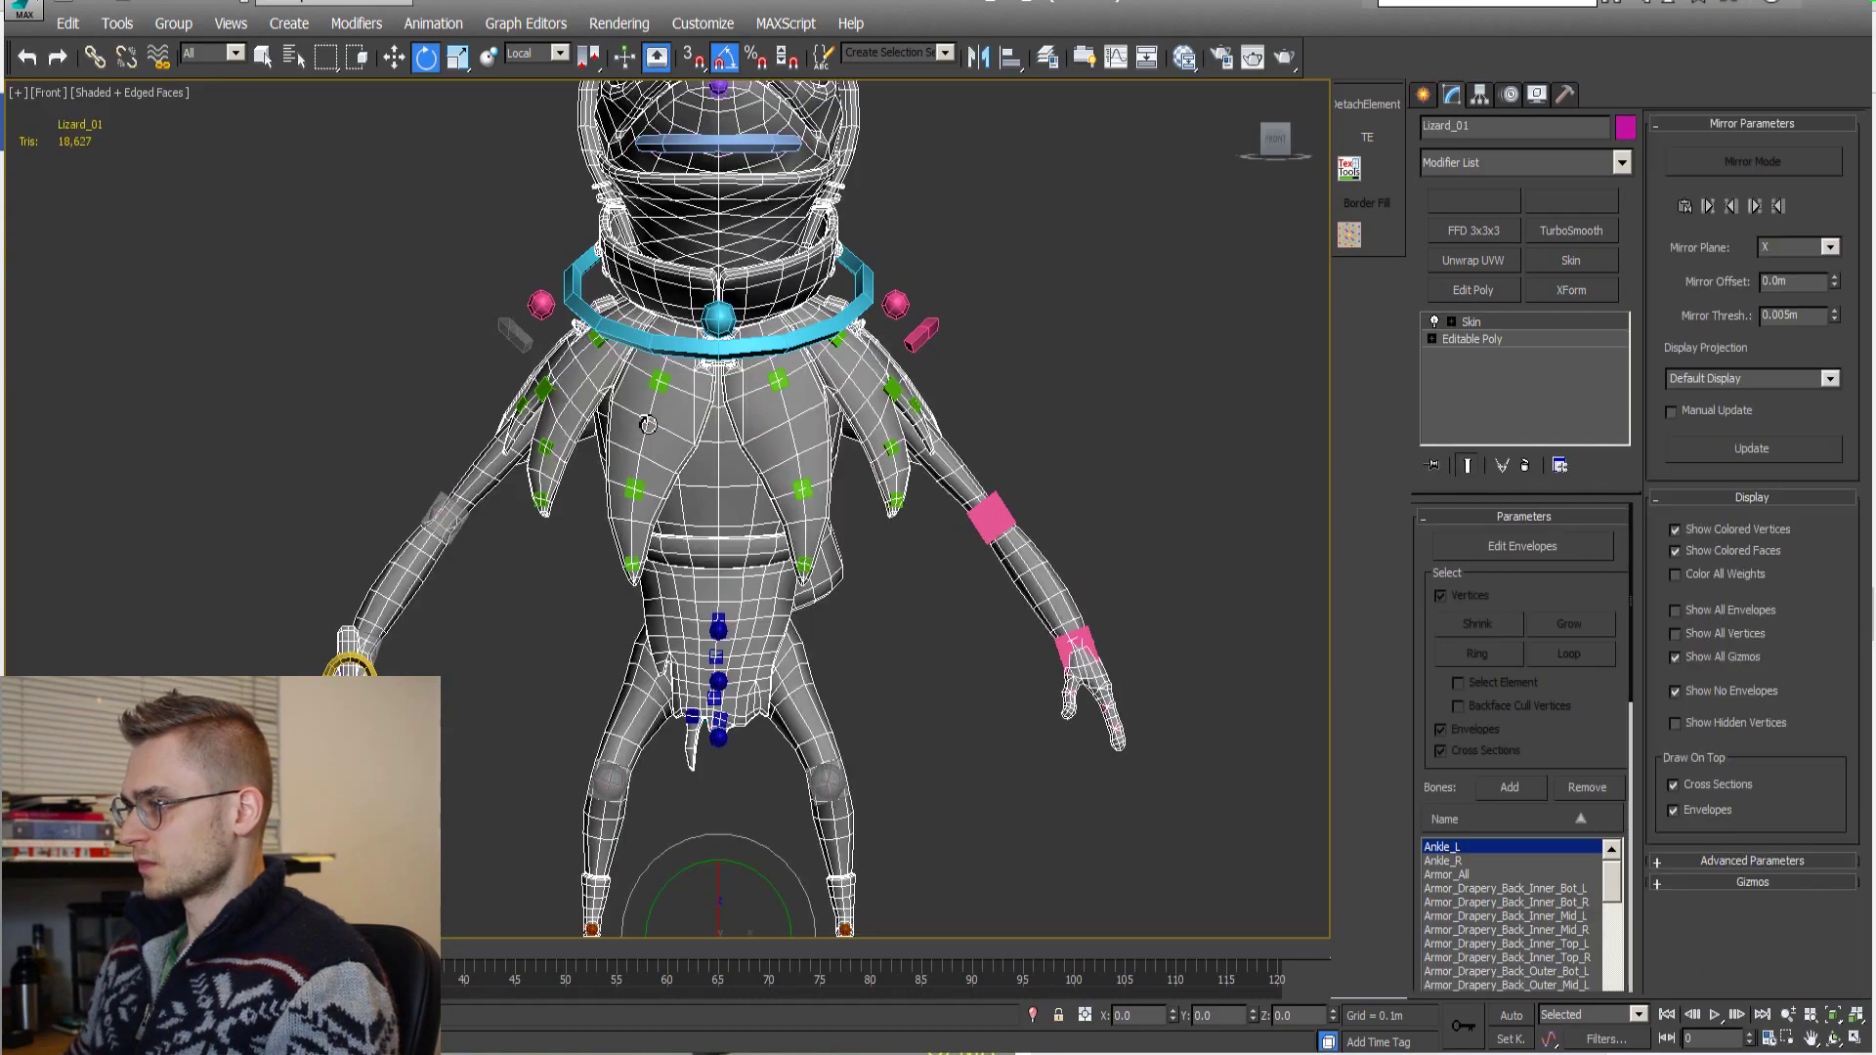
click(1520, 550)
Look over the sword hand and legs, and select the right knee's envelope to display its skin weights.
scroll(879, 587, down, 2)
alt+middle_drag(879, 635, 833, 604)
scroll(455, 388, up, 8)
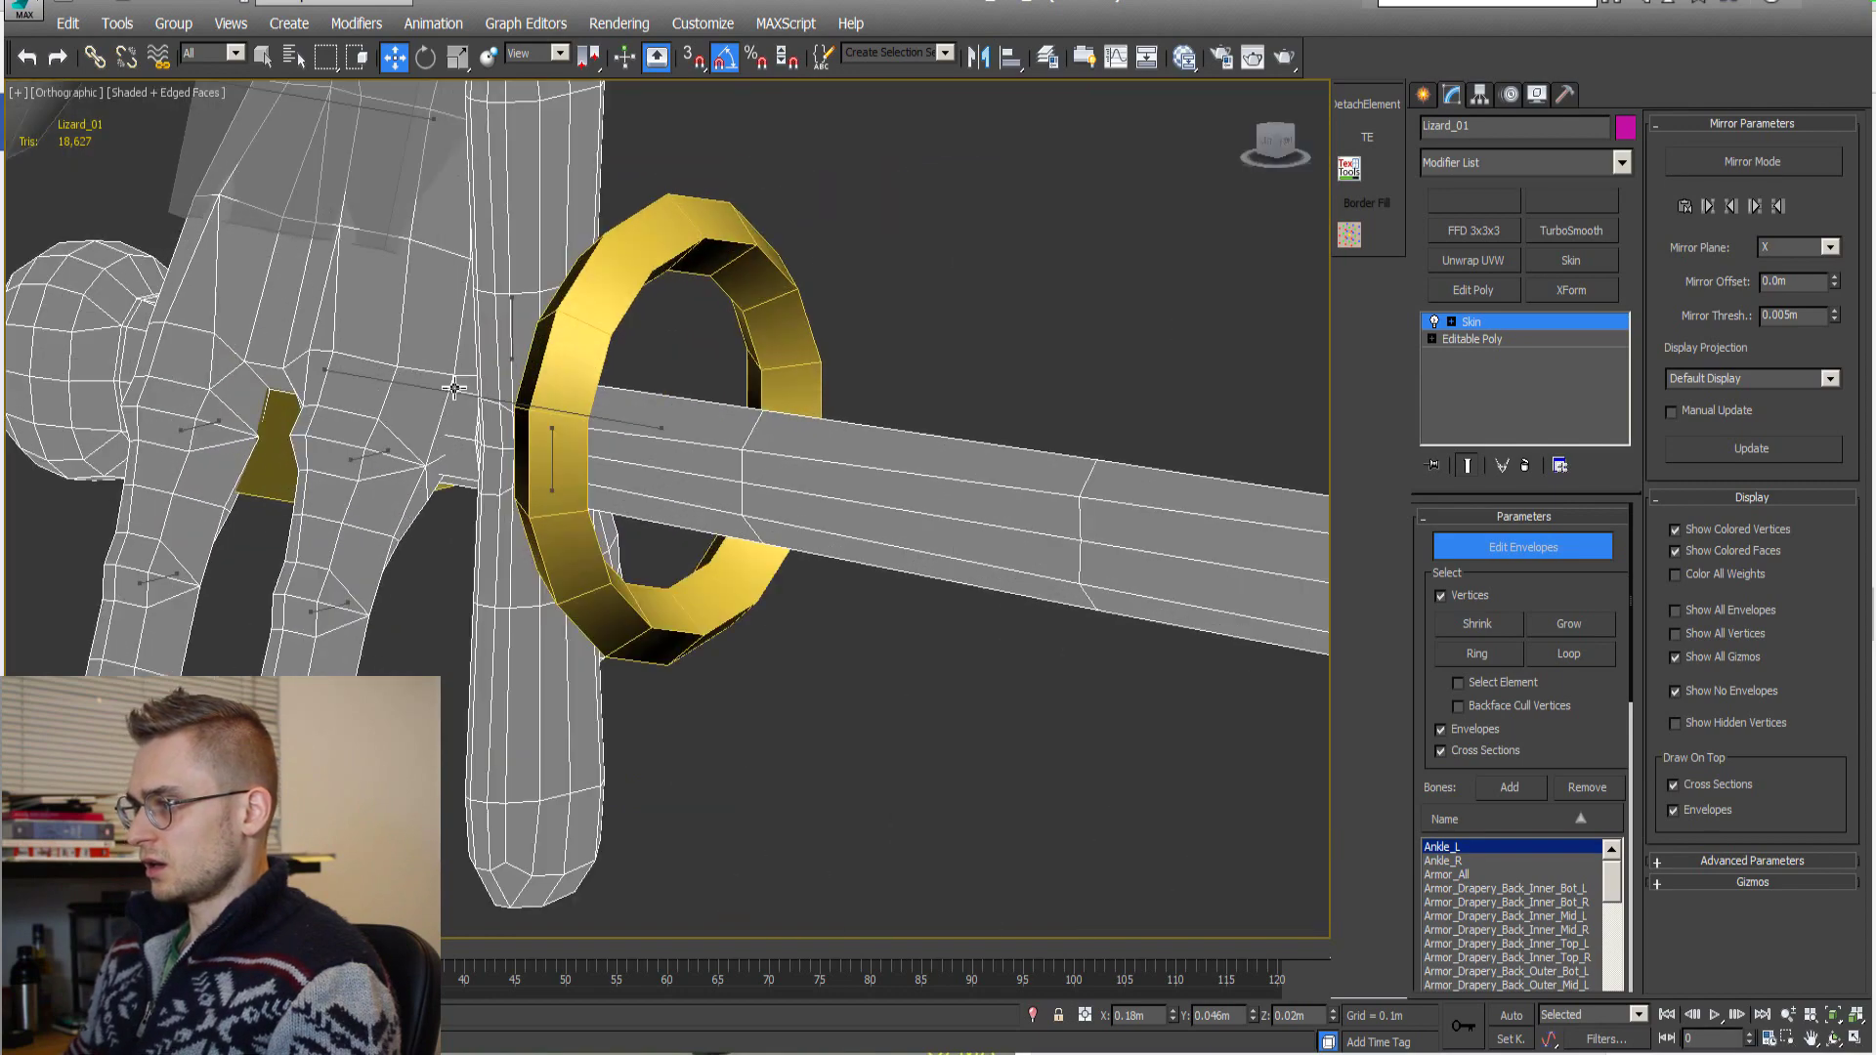
middle_drag(545, 411, 698, 354)
scroll(494, 449, down, 6)
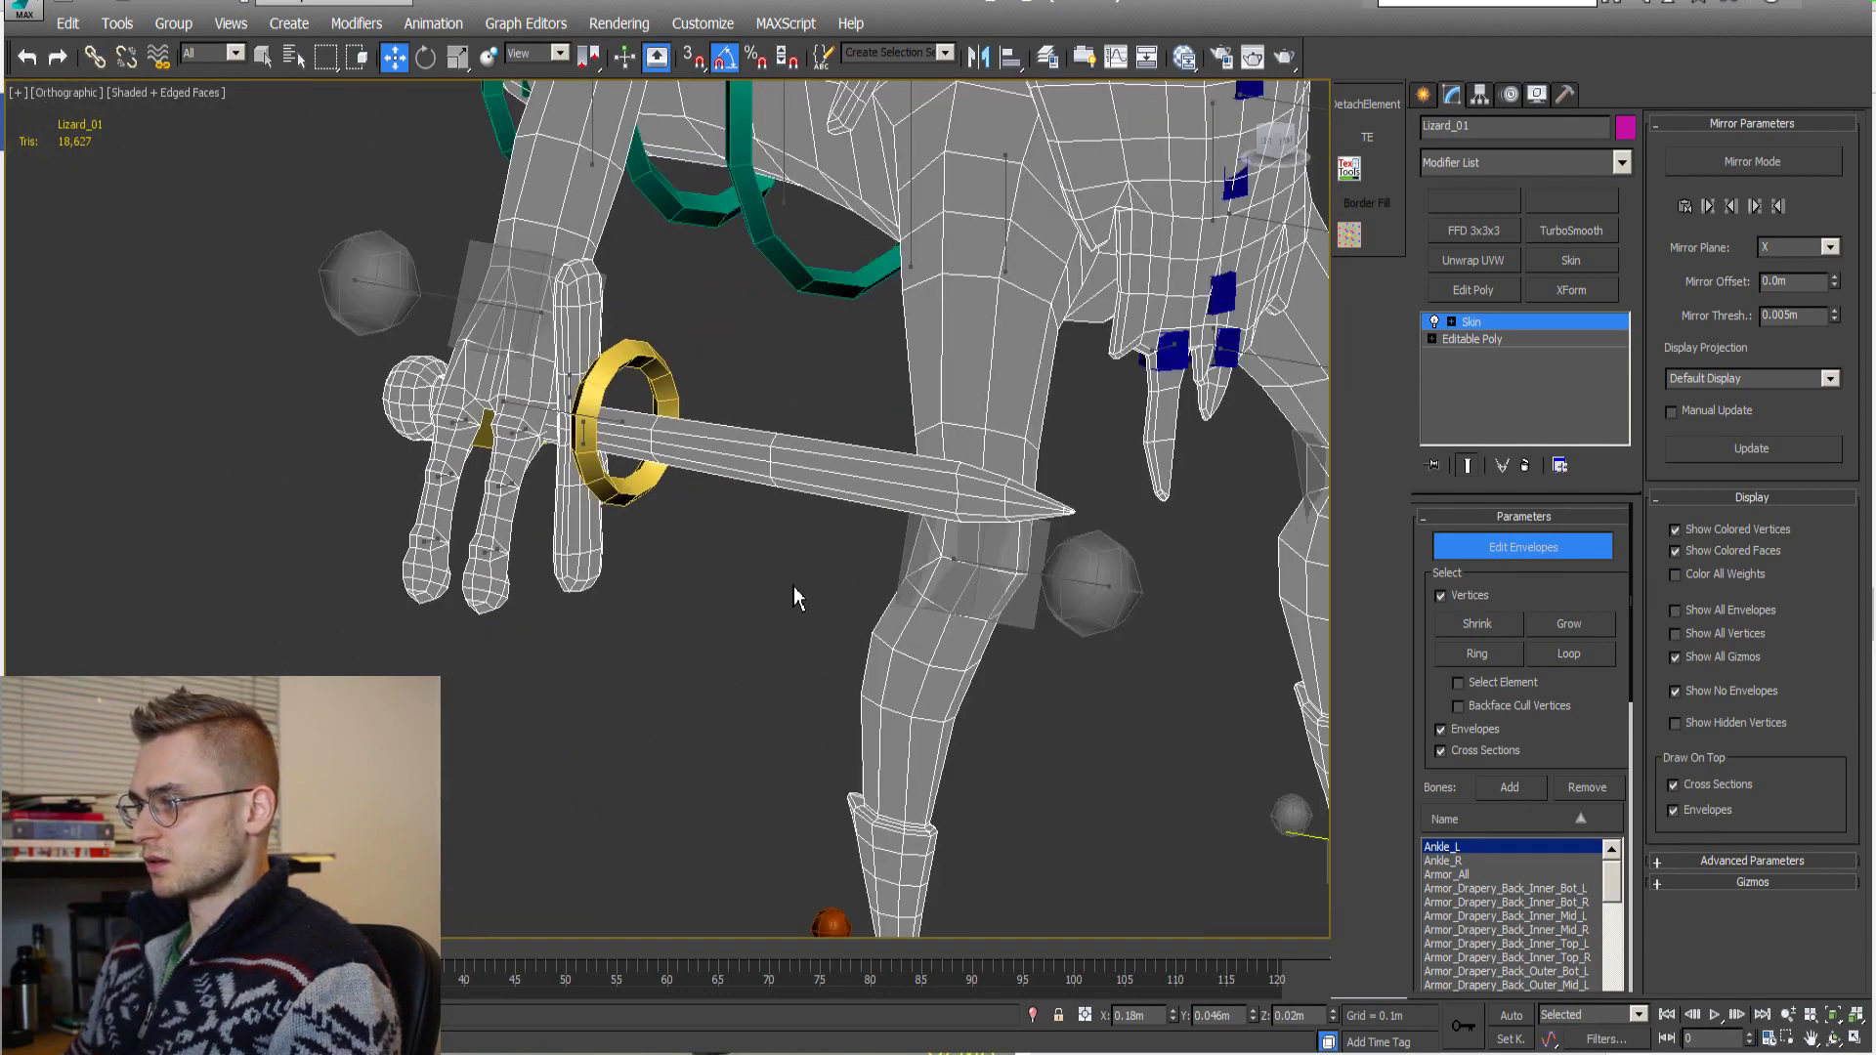
alt+middle_drag(793, 586, 701, 557)
scroll(815, 519, up, 5)
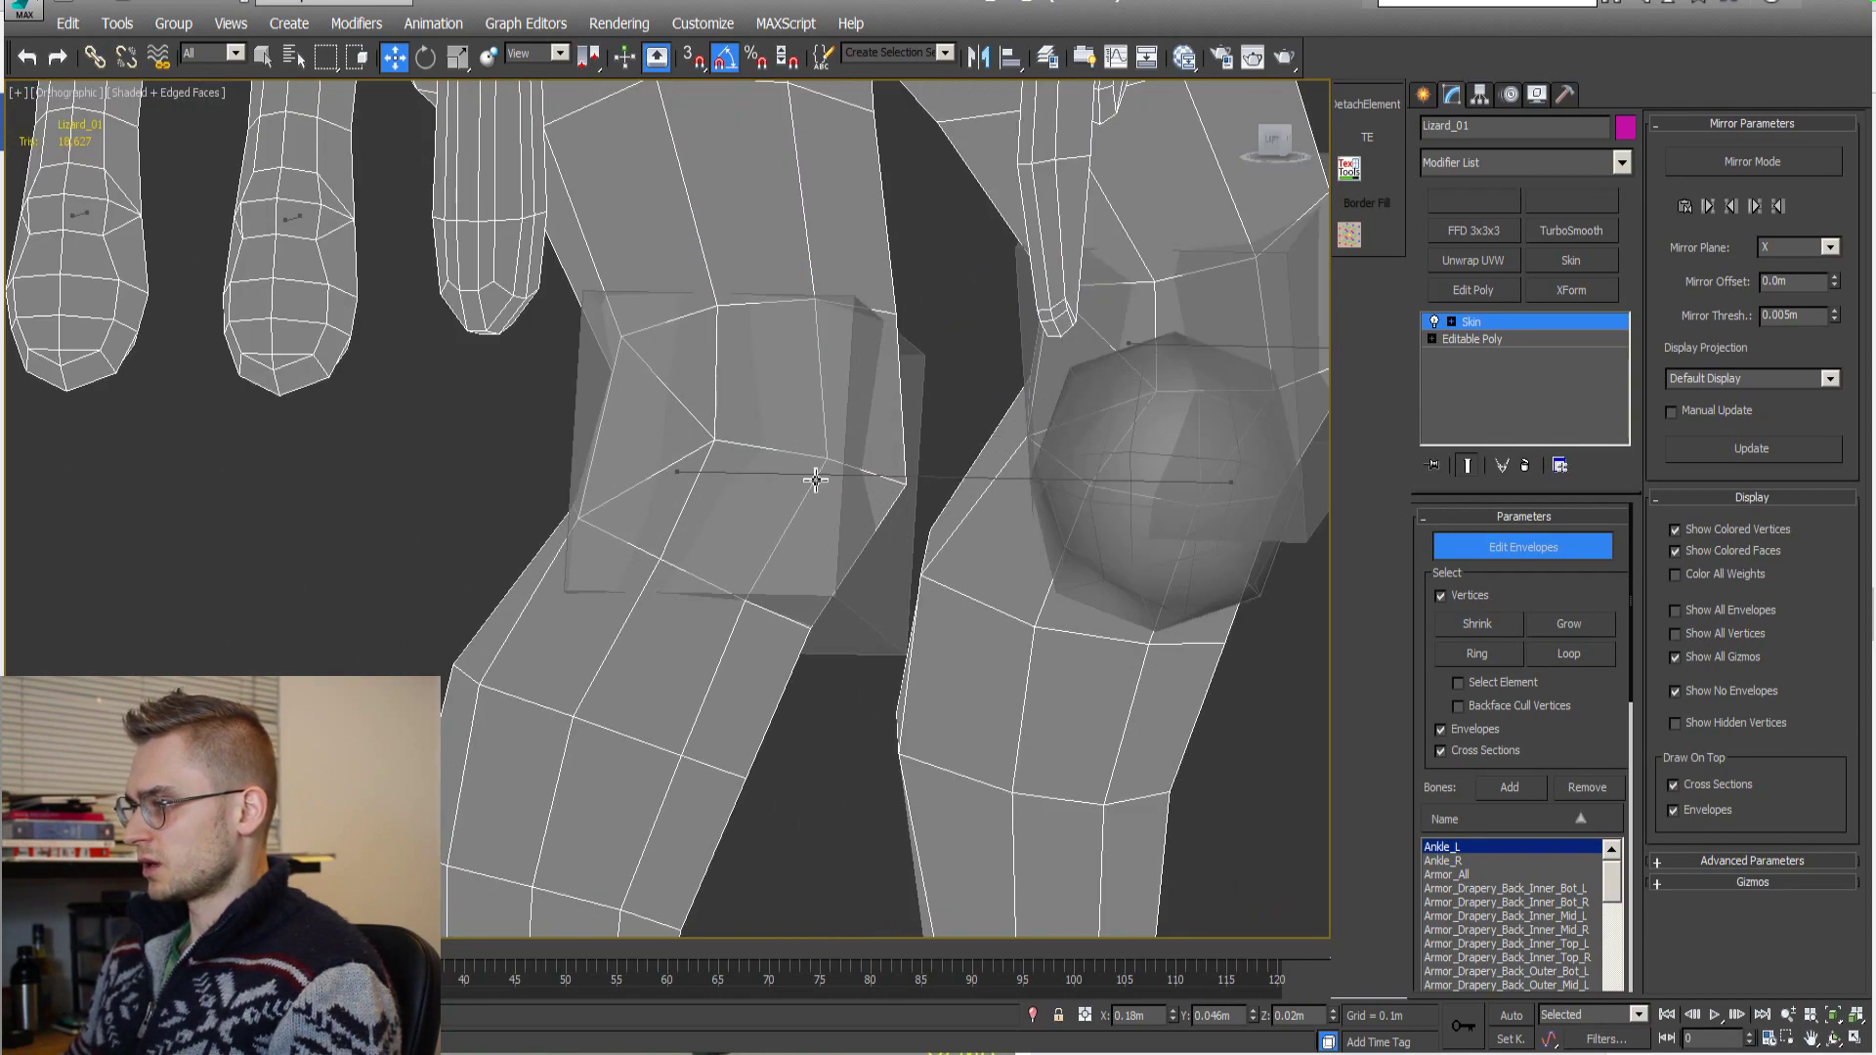
click(817, 471)
Examine how the right knee's weights fall off around the joint and down the lower leg.
scroll(666, 472, down, 2)
scroll(667, 472, down, 4)
scroll(672, 514, up, 5)
alt+middle_drag(713, 472, 771, 573)
scroll(655, 519, up, 2)
scroll(607, 525, down, 2)
scroll(608, 525, up, 2)
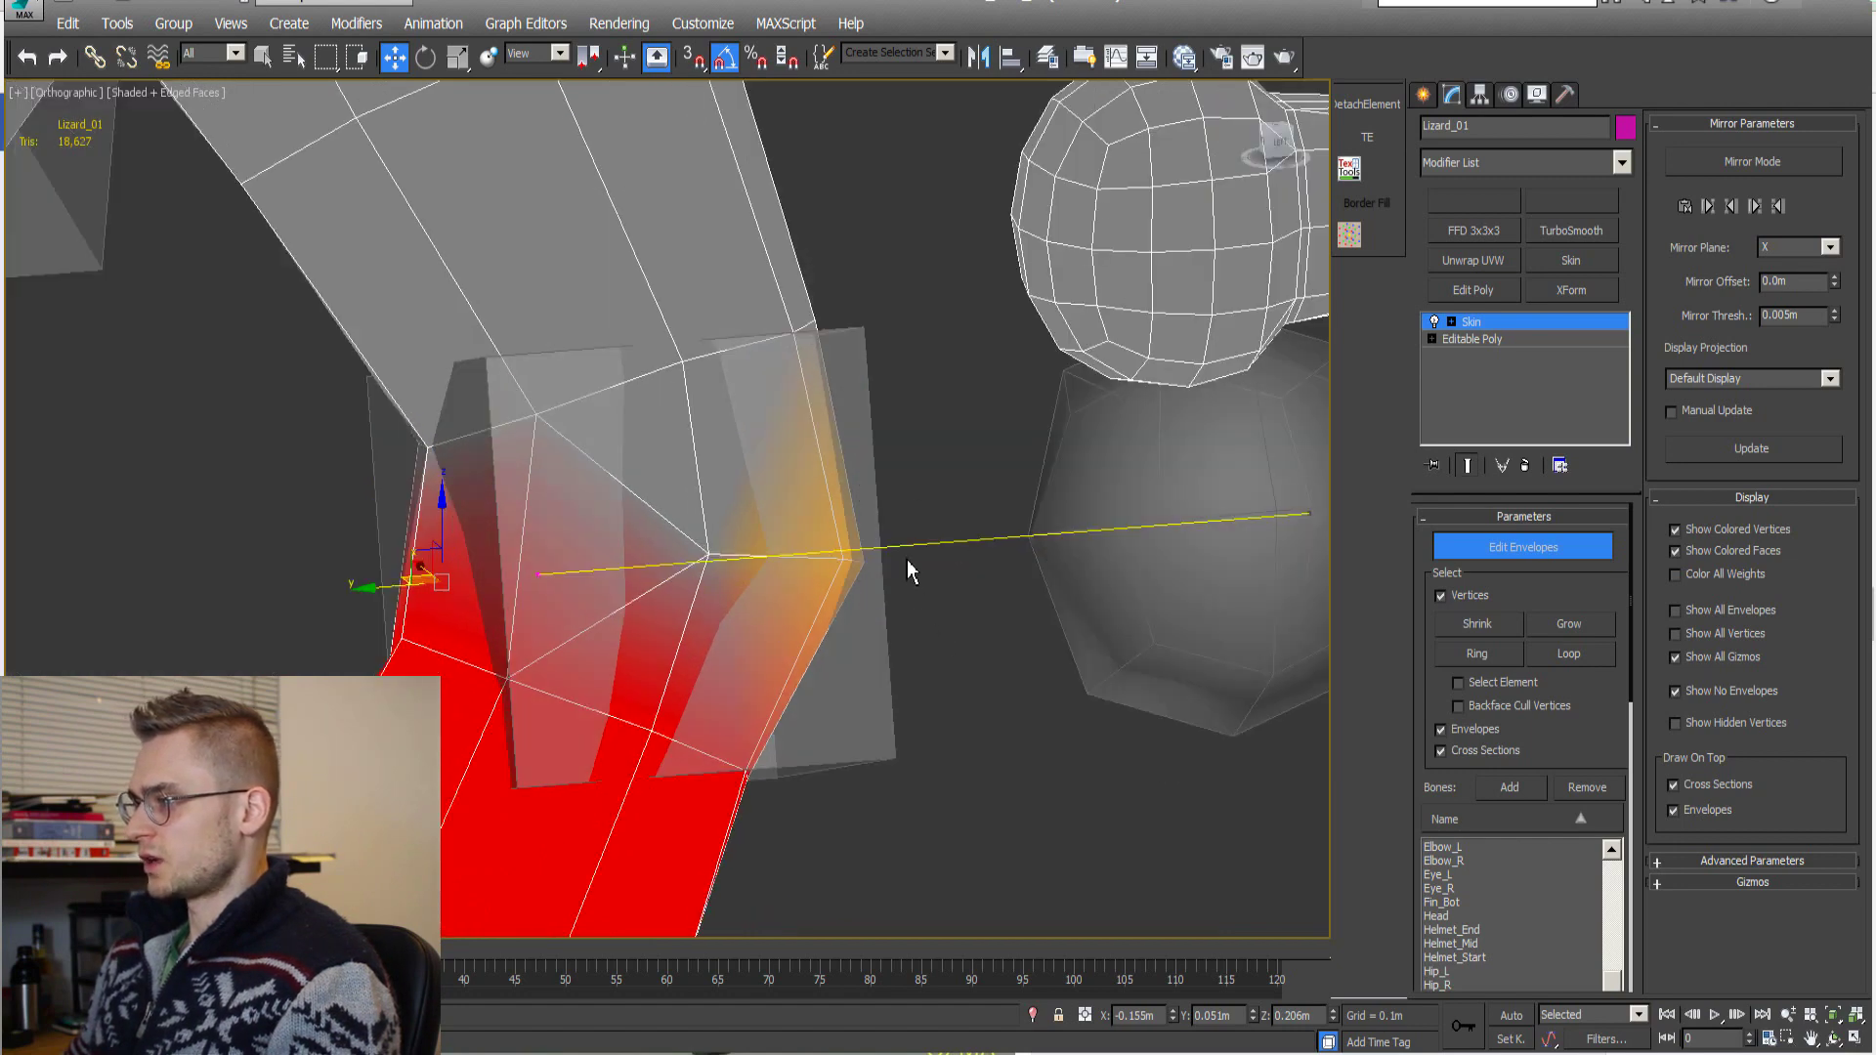
scroll(749, 577, down, 4)
alt+middle_drag(787, 577, 748, 435)
scroll(792, 547, up, 2)
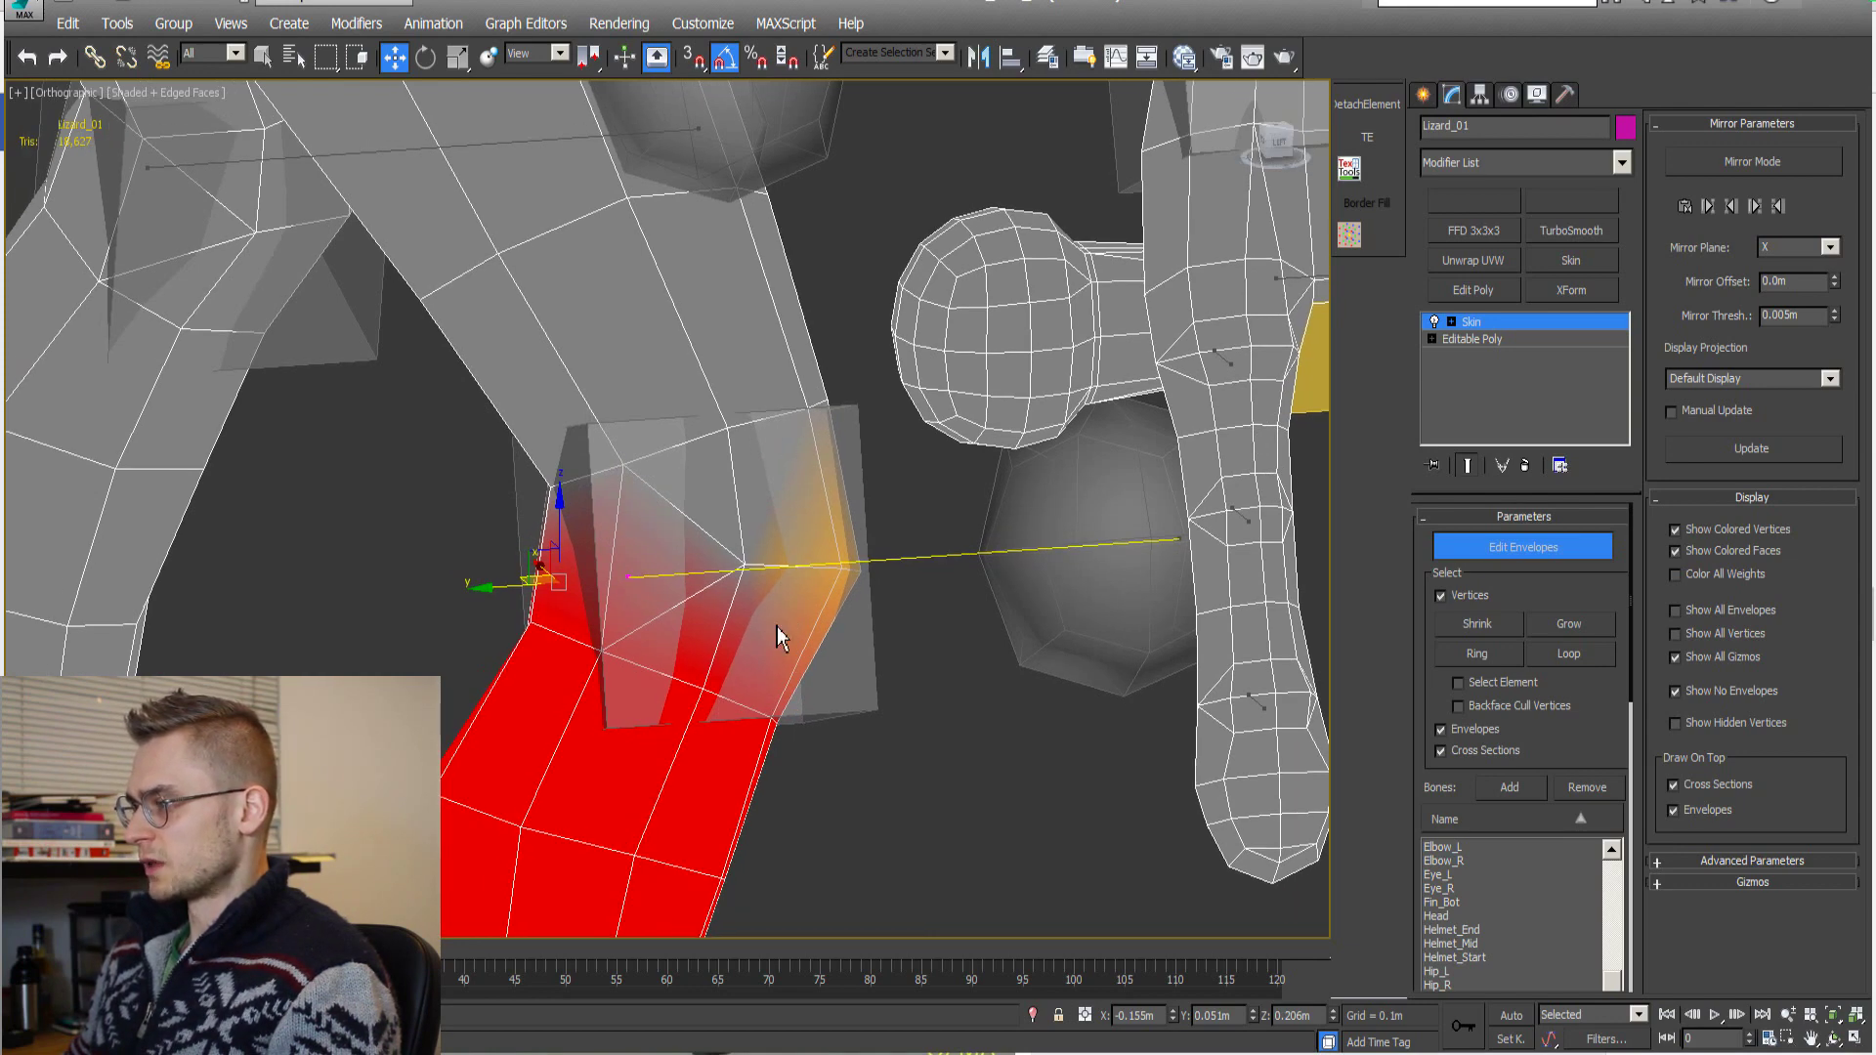
scroll(779, 635, up, 3)
scroll(783, 581, down, 5)
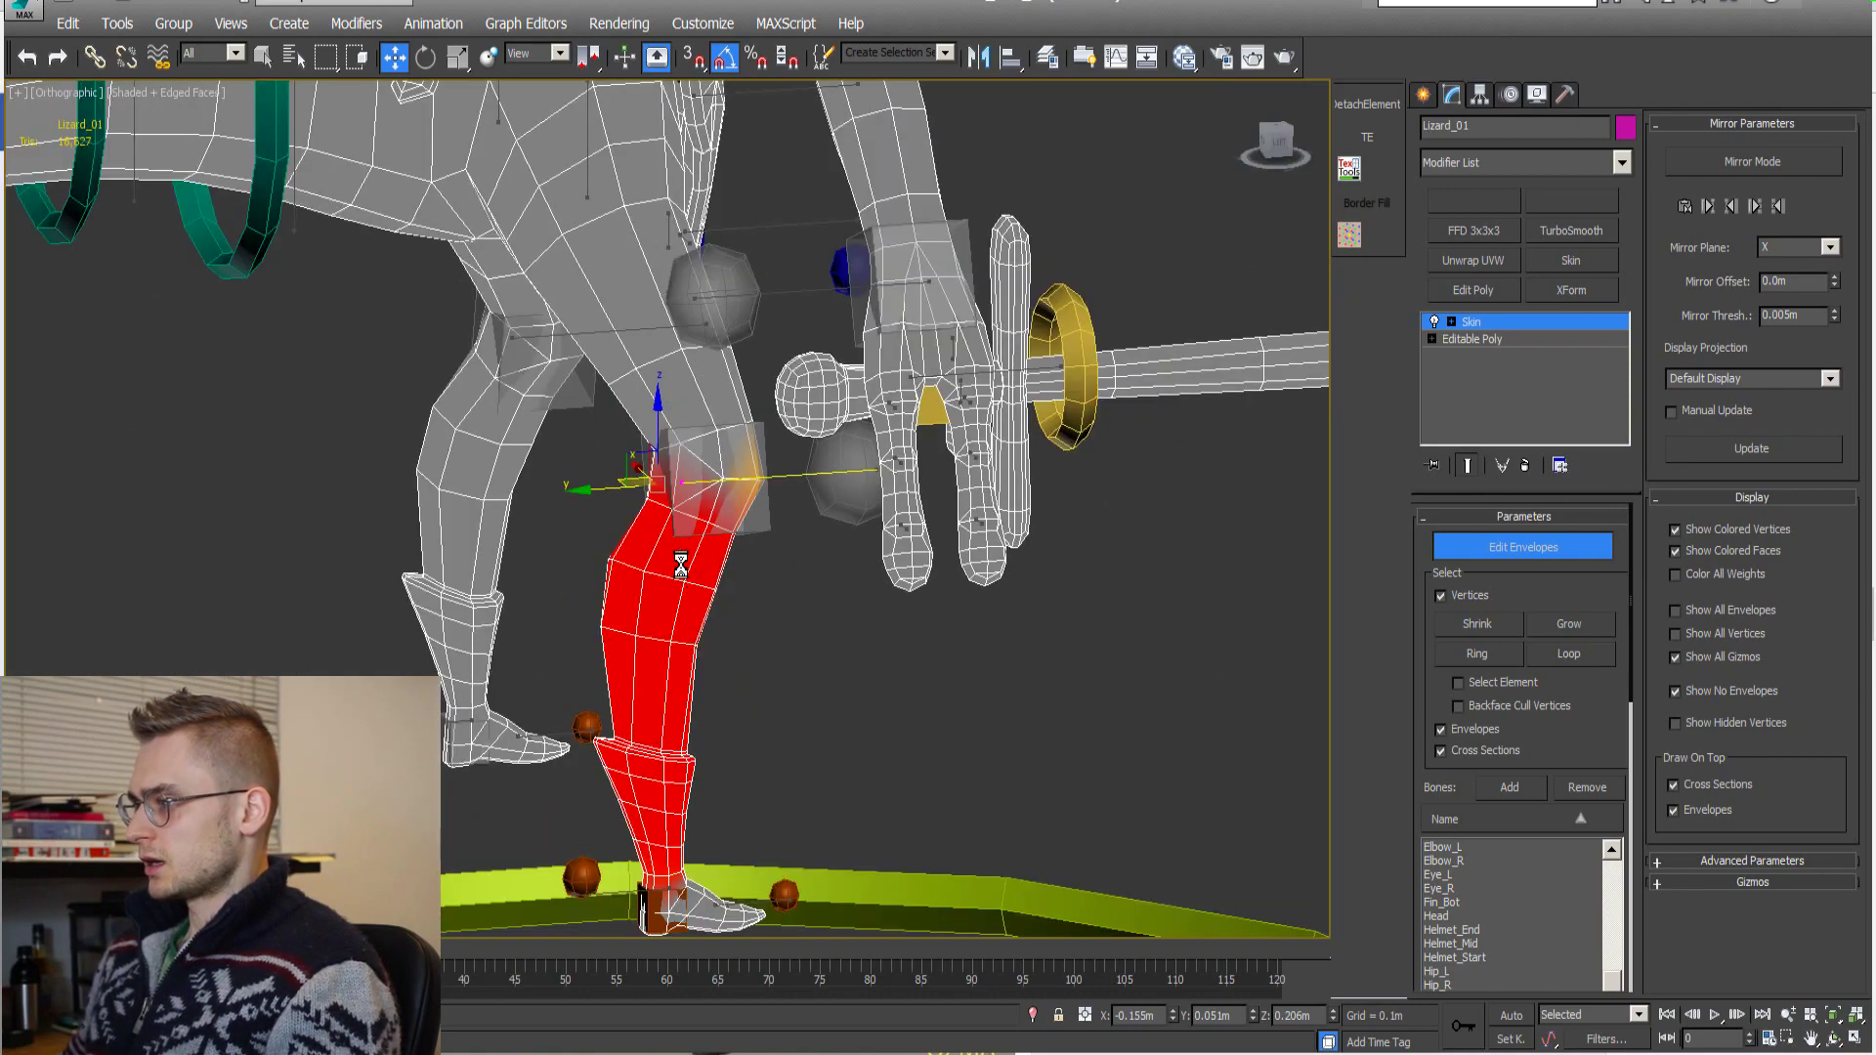
Reselect the right knee's envelope and inspect its weights close up at the joint.
alt+middle_drag(699, 598, 691, 429)
middle_drag(691, 430, 684, 479)
click(635, 255)
alt+middle_drag(635, 254, 764, 532)
scroll(868, 515, up, 3)
click(879, 487)
scroll(789, 600, up, 5)
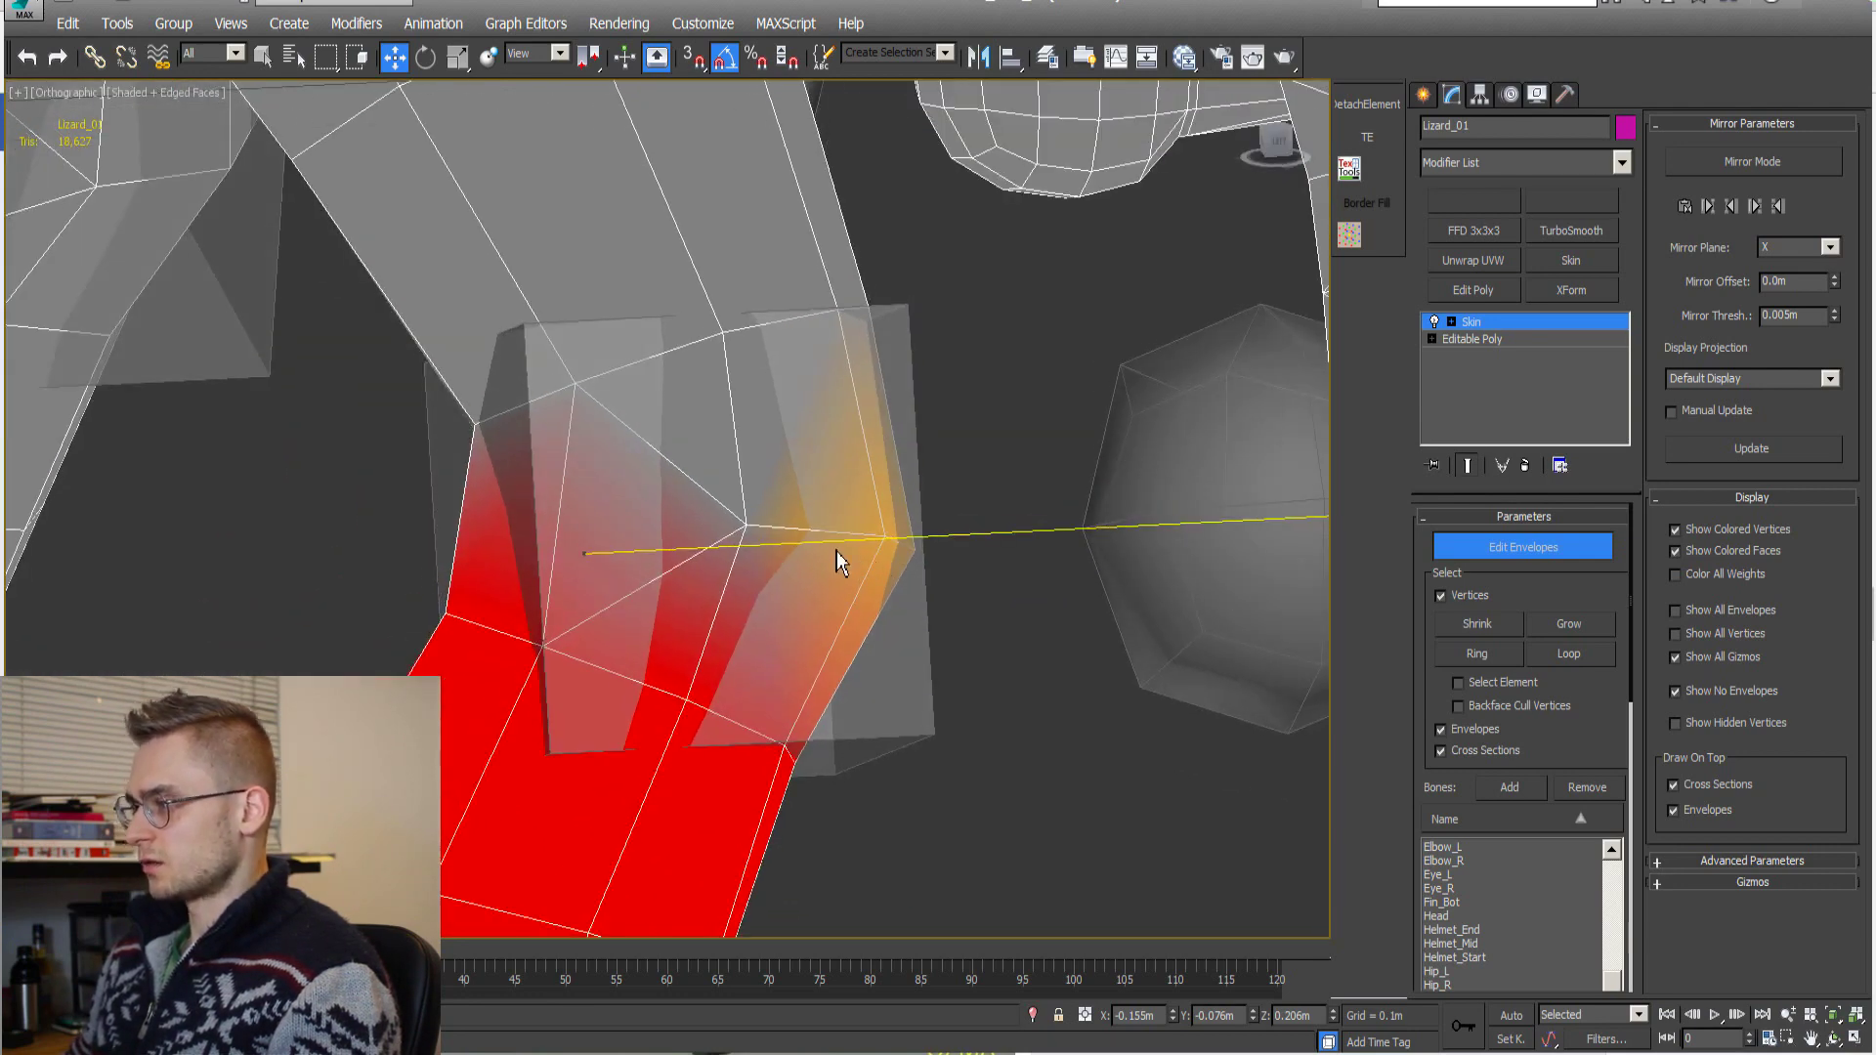
Select the Hip_R envelope to display its weights over the right thigh.
scroll(870, 547, down, 3)
scroll(881, 566, down, 3)
middle_drag(806, 720, 821, 662)
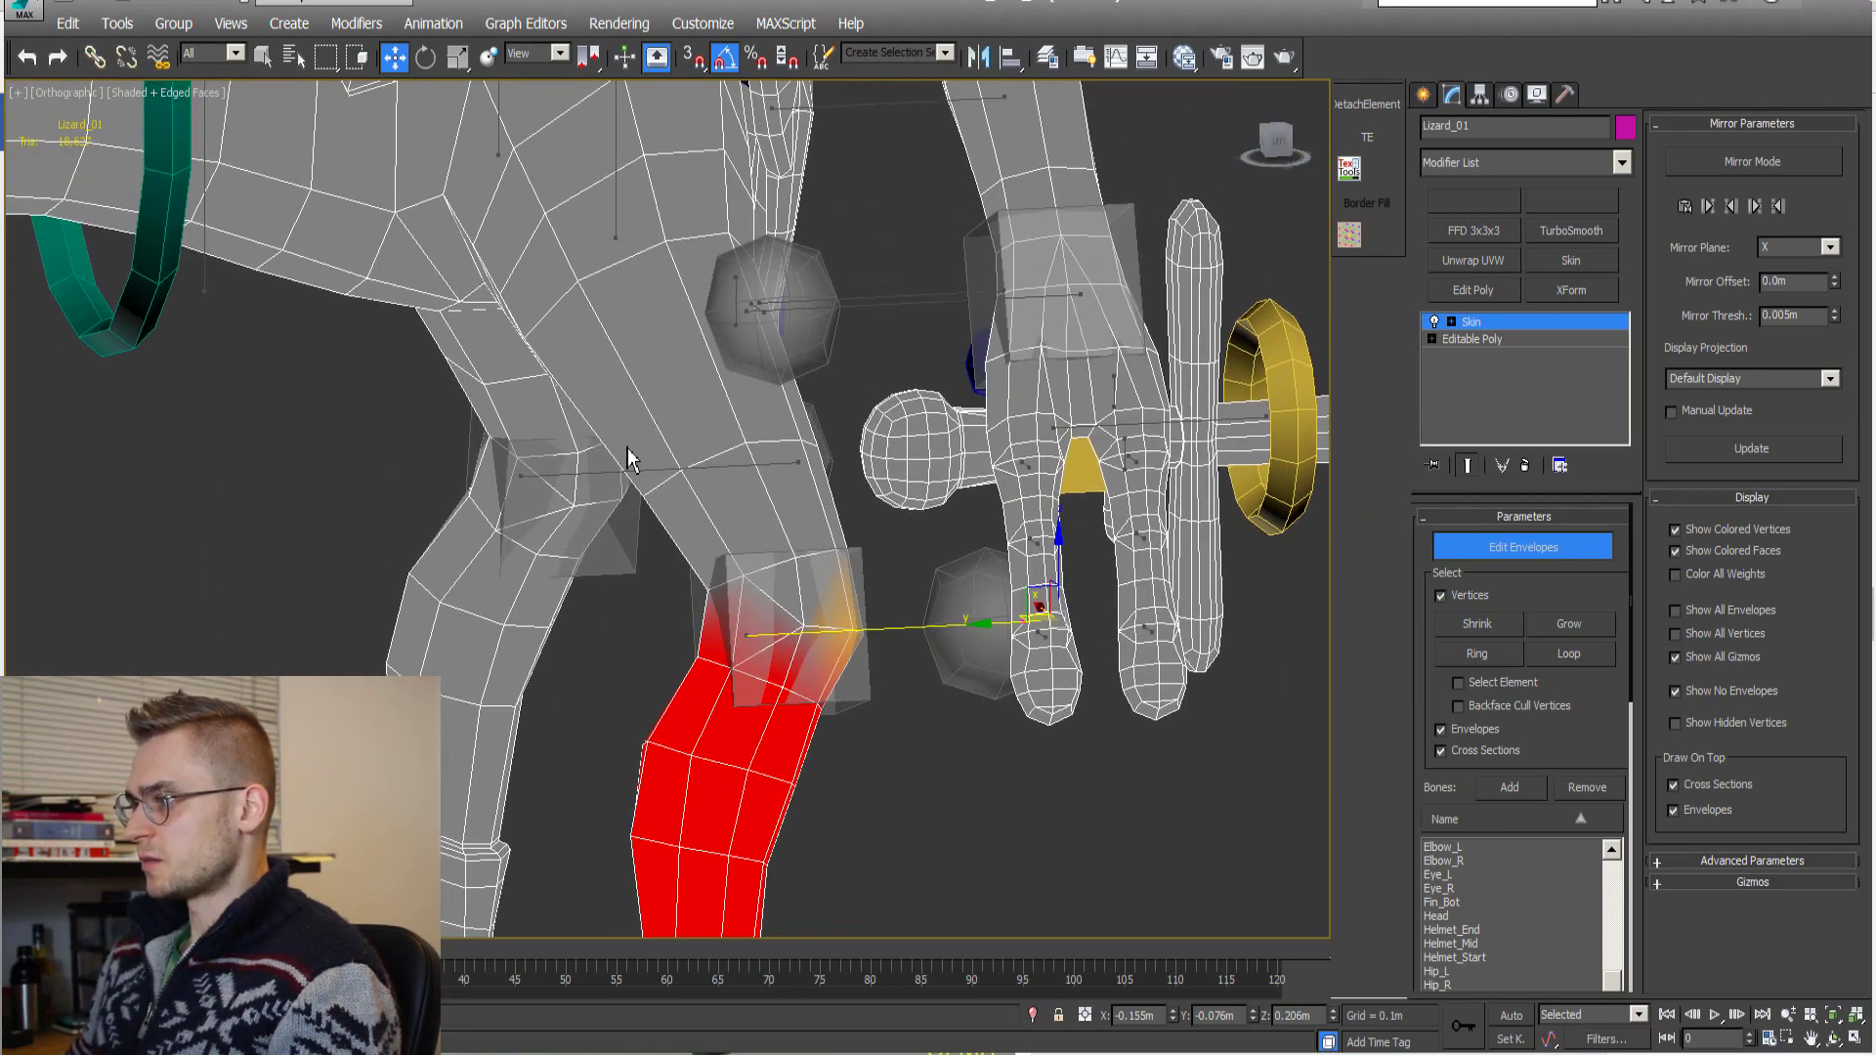
click(619, 202)
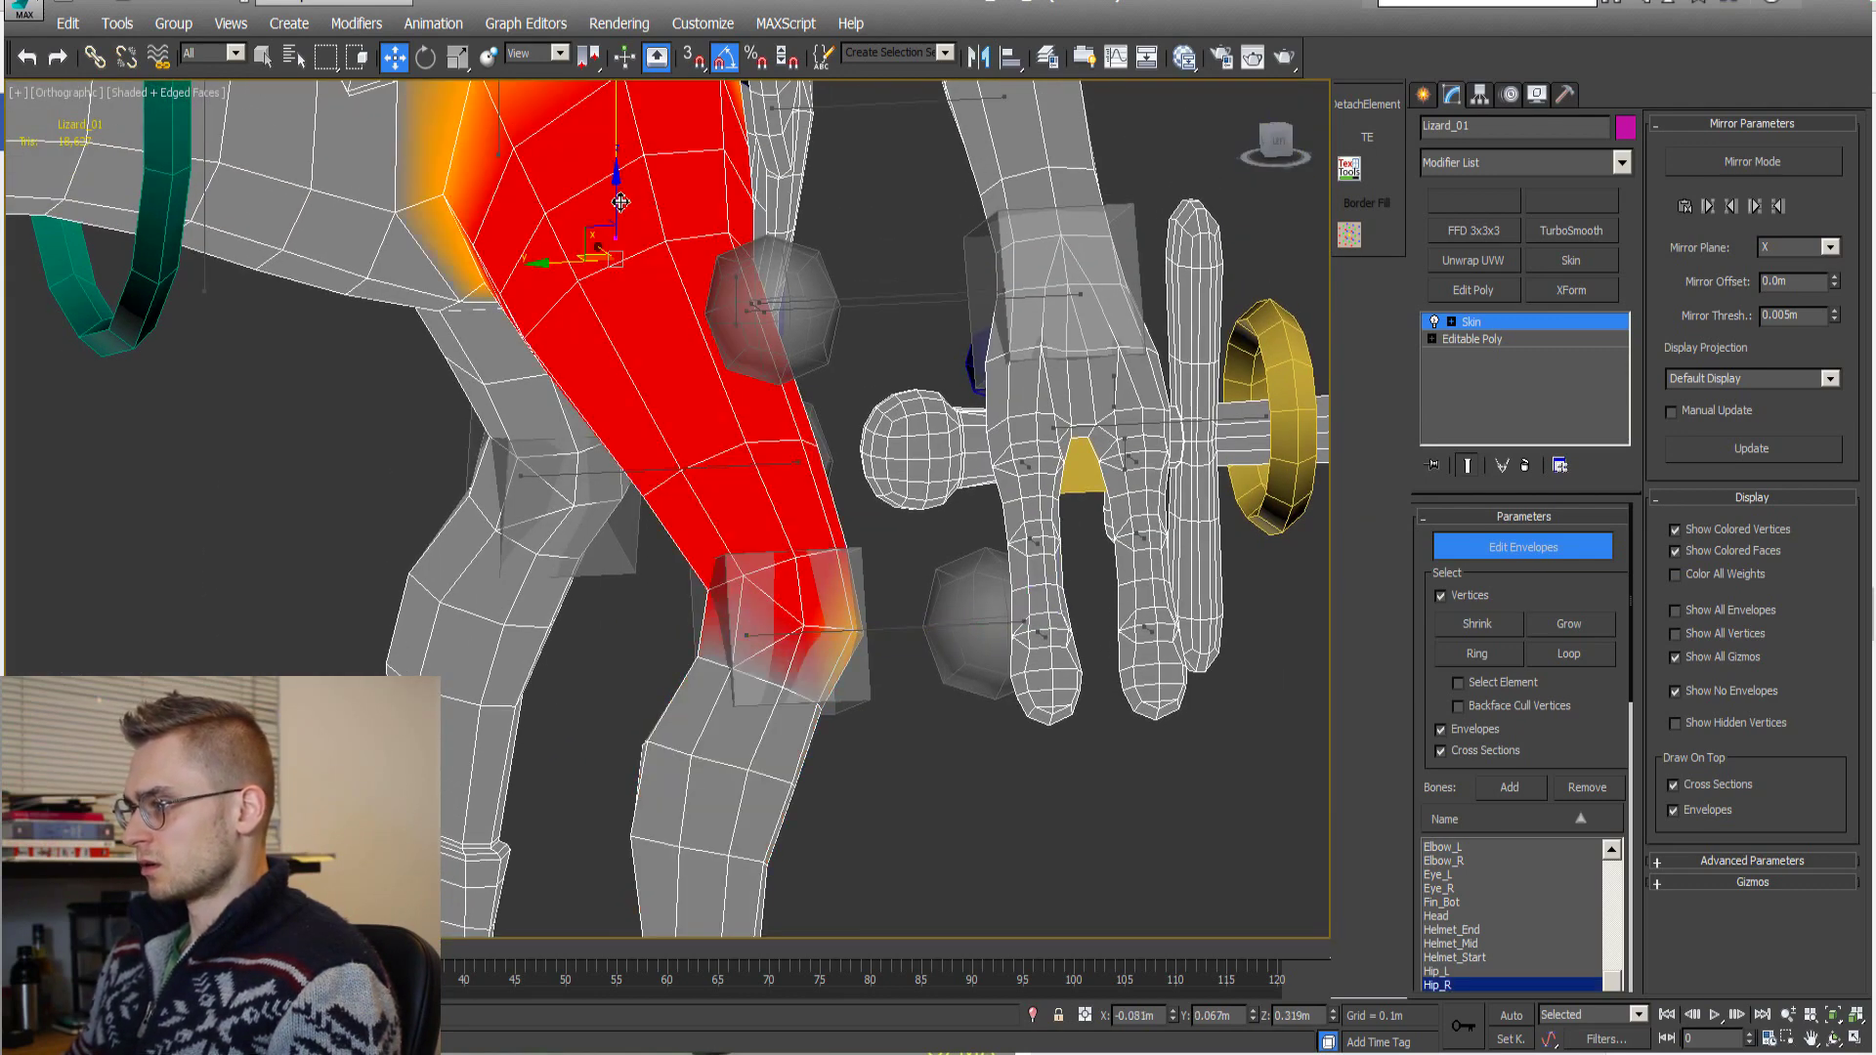
Switch back to the right knee's envelope to compare its weights with those of the hip.
scroll(708, 471, down, 4)
alt+middle_drag(705, 464, 750, 414)
scroll(695, 343, up, 4)
middle_drag(764, 479, 859, 565)
scroll(909, 503, up, 3)
click(908, 502)
Examine the weight blending on the front and back of the right knee, vertex row by vertex row.
alt+middle_drag(908, 502, 723, 547)
scroll(805, 506, up, 3)
scroll(782, 520, down, 3)
scroll(723, 548, up, 5)
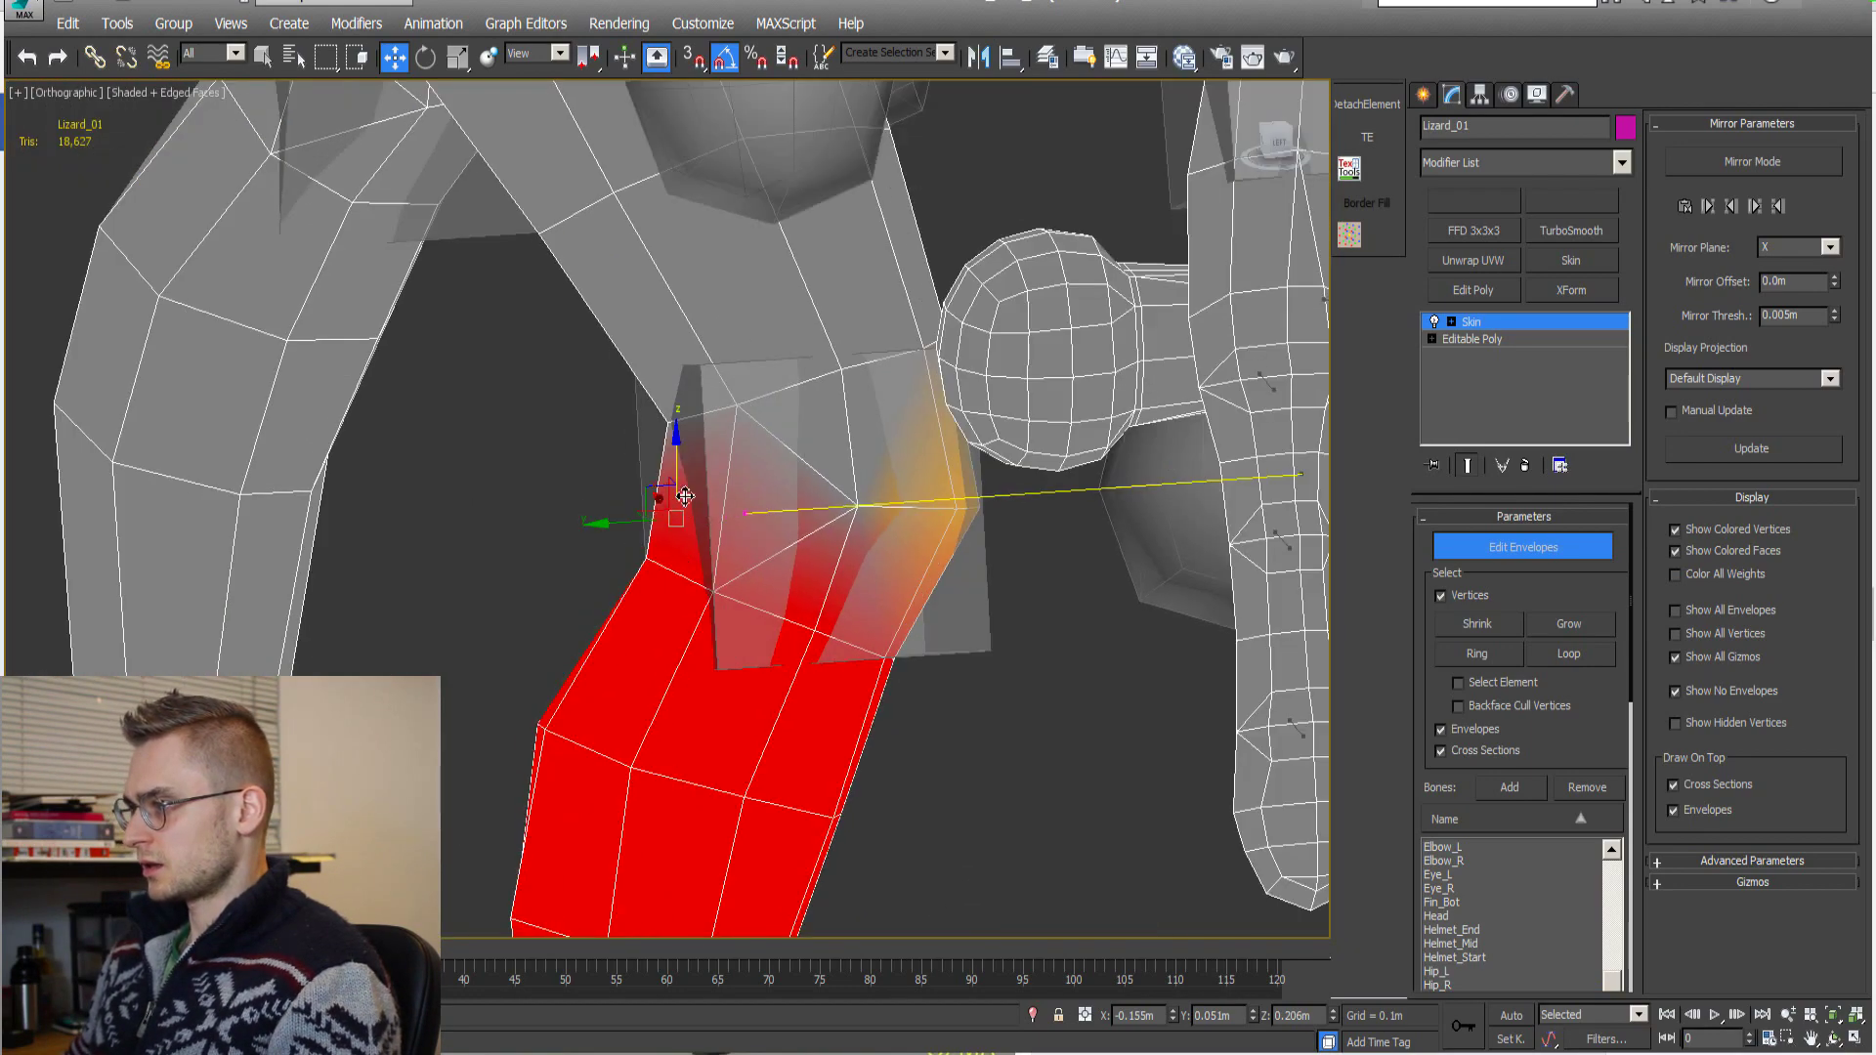
scroll(705, 506, up, 4)
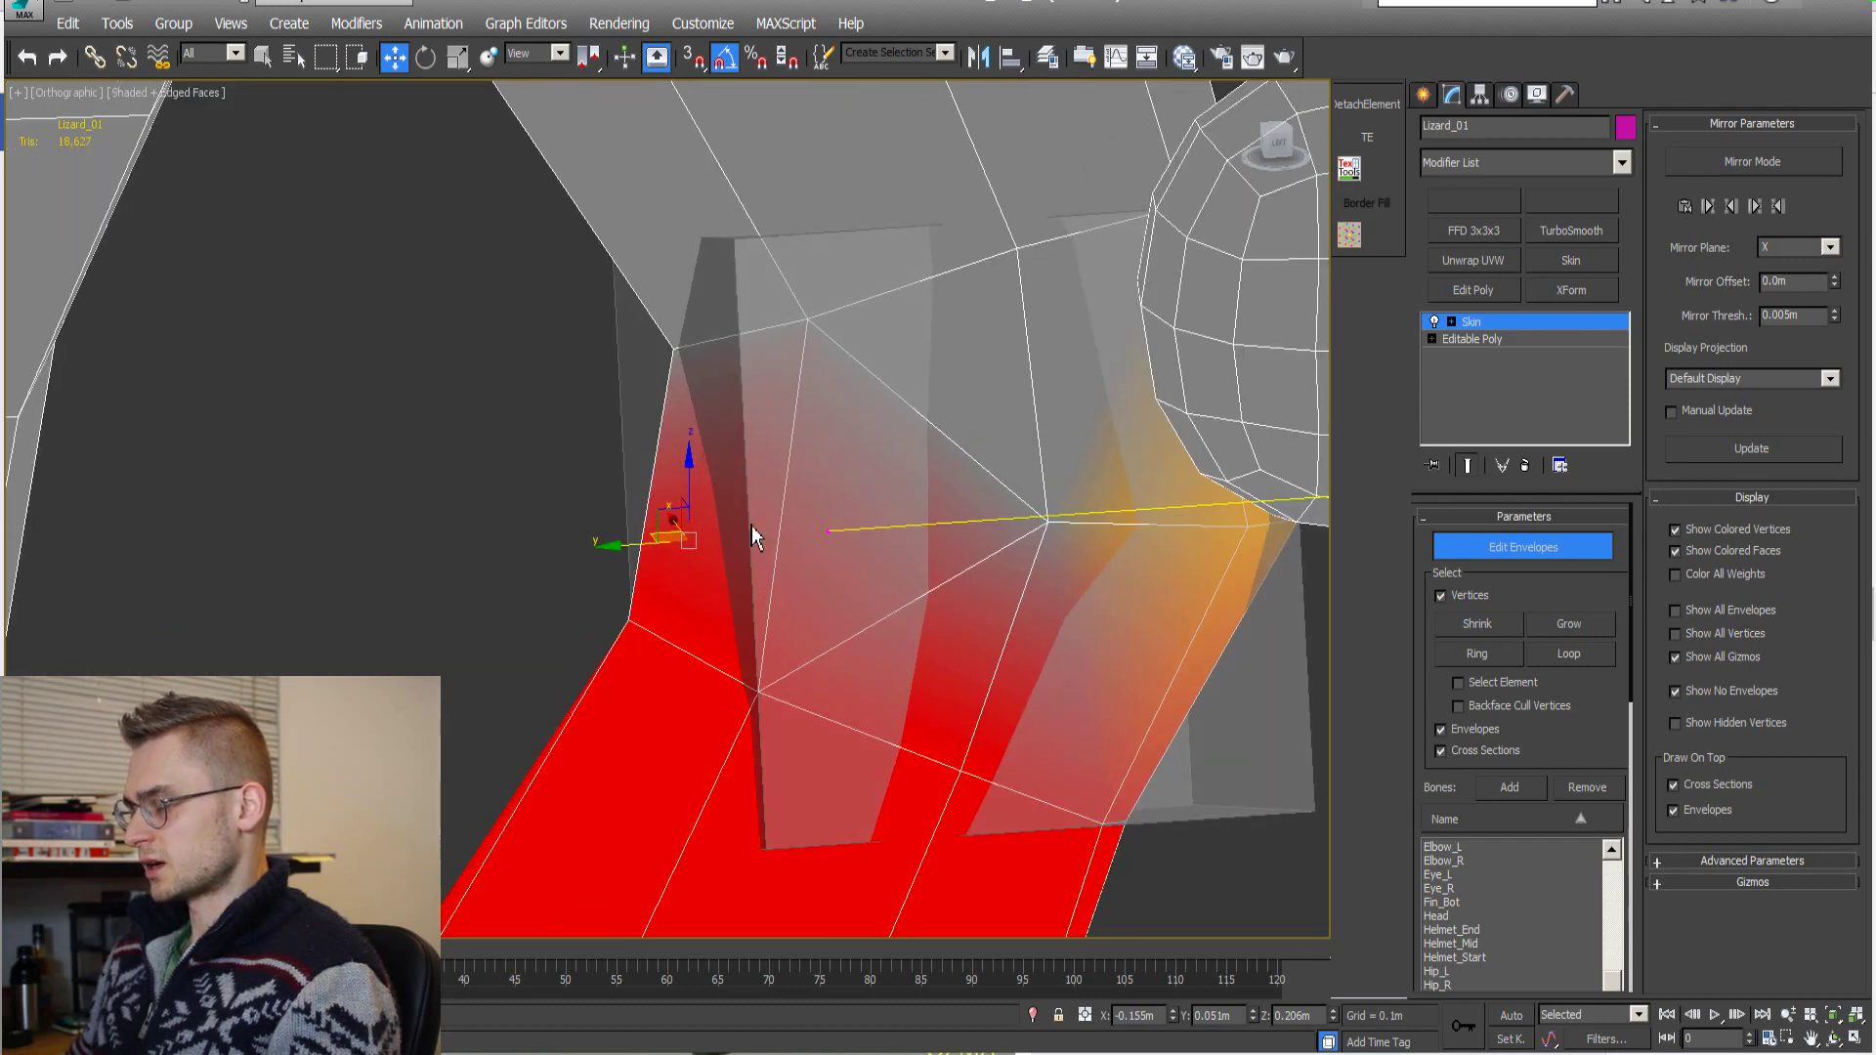
scroll(737, 500, down, 3)
alt+middle_drag(735, 565, 723, 611)
scroll(696, 612, up, 3)
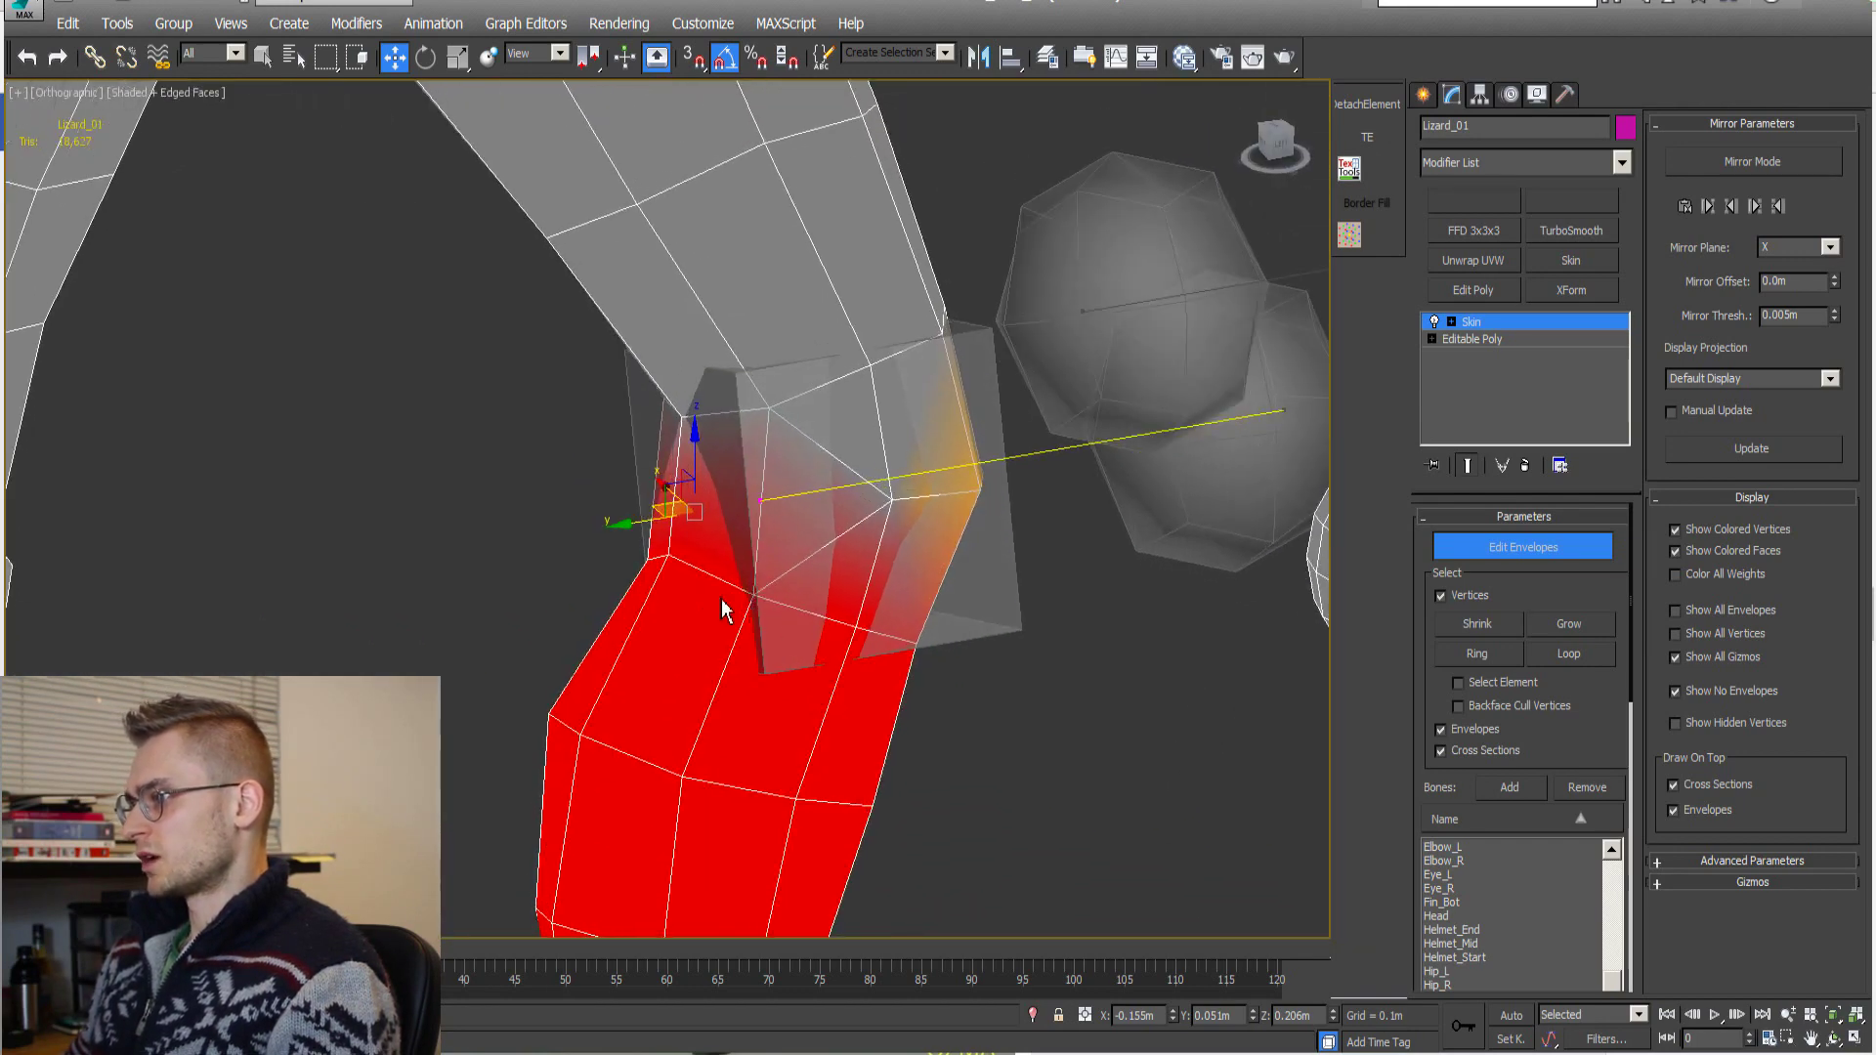
scroll(700, 628, down, 5)
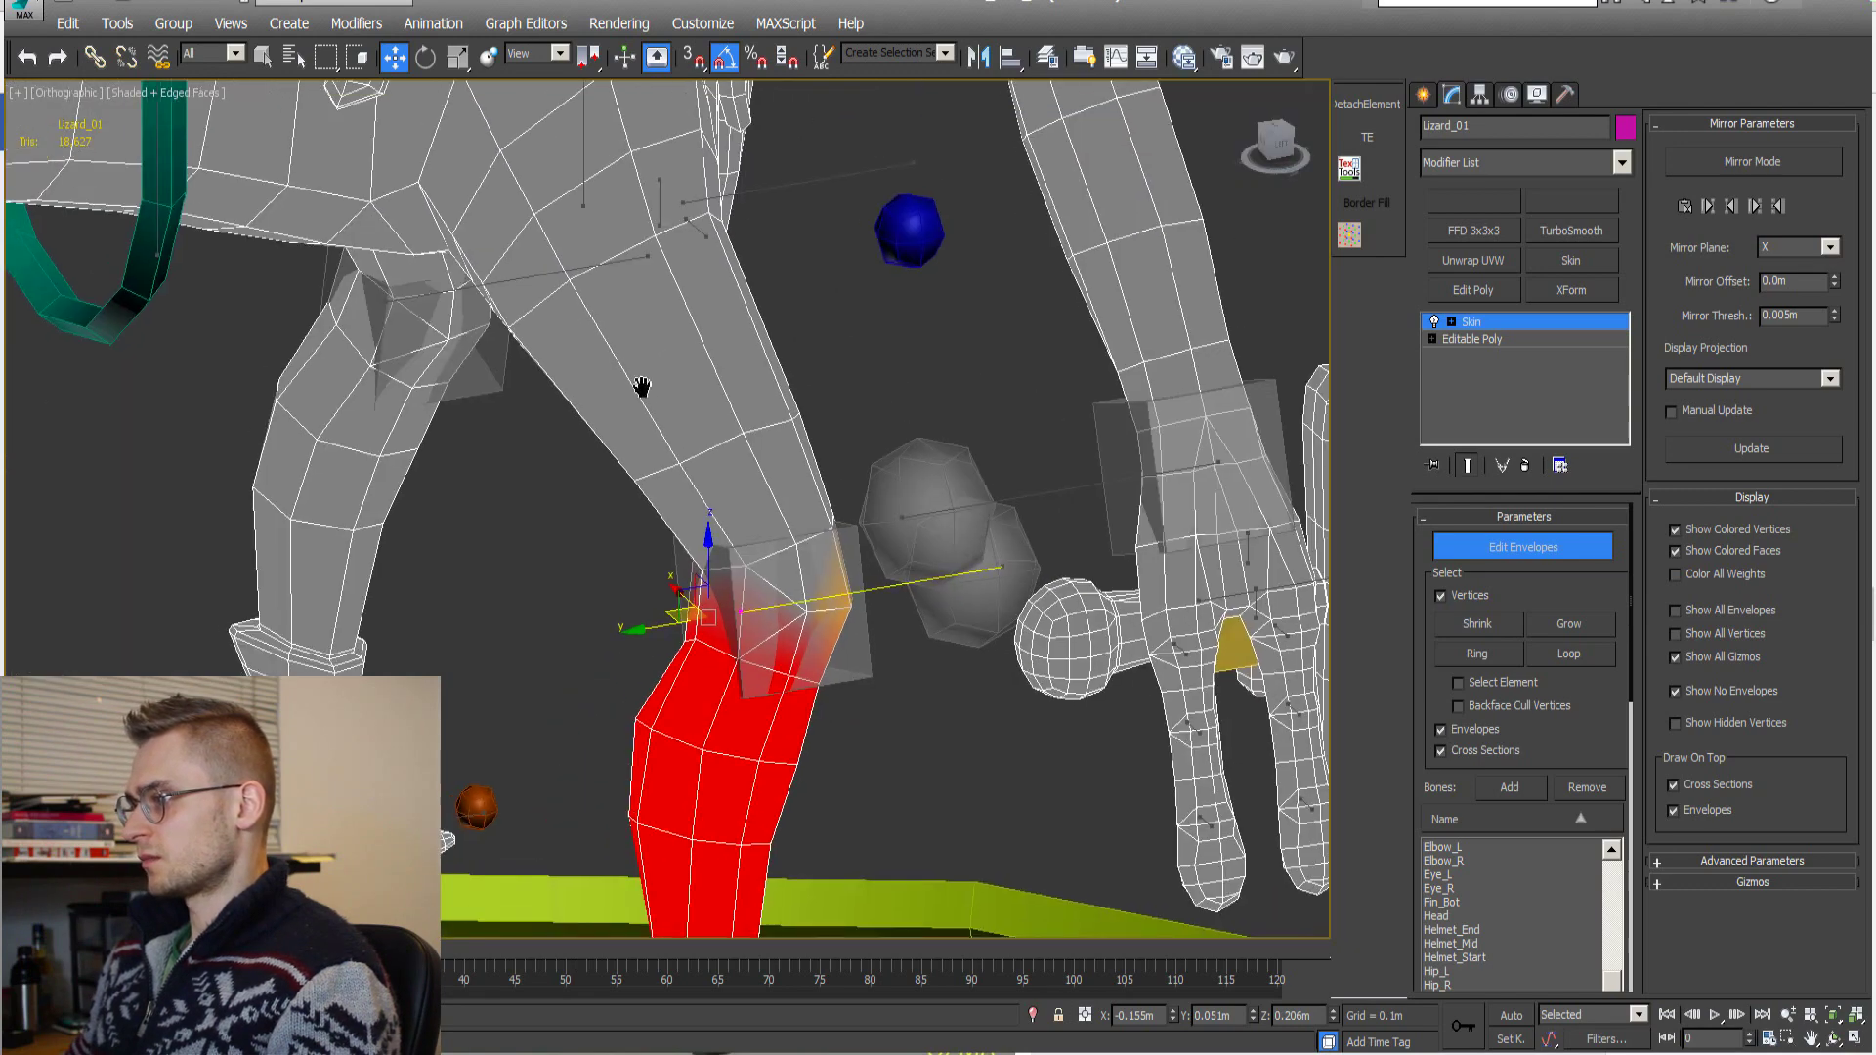
Select the Hip_R envelope, check its weight falloff toward the right knee, and exit envelope editing.
click(615, 248)
scroll(783, 707, up, 4)
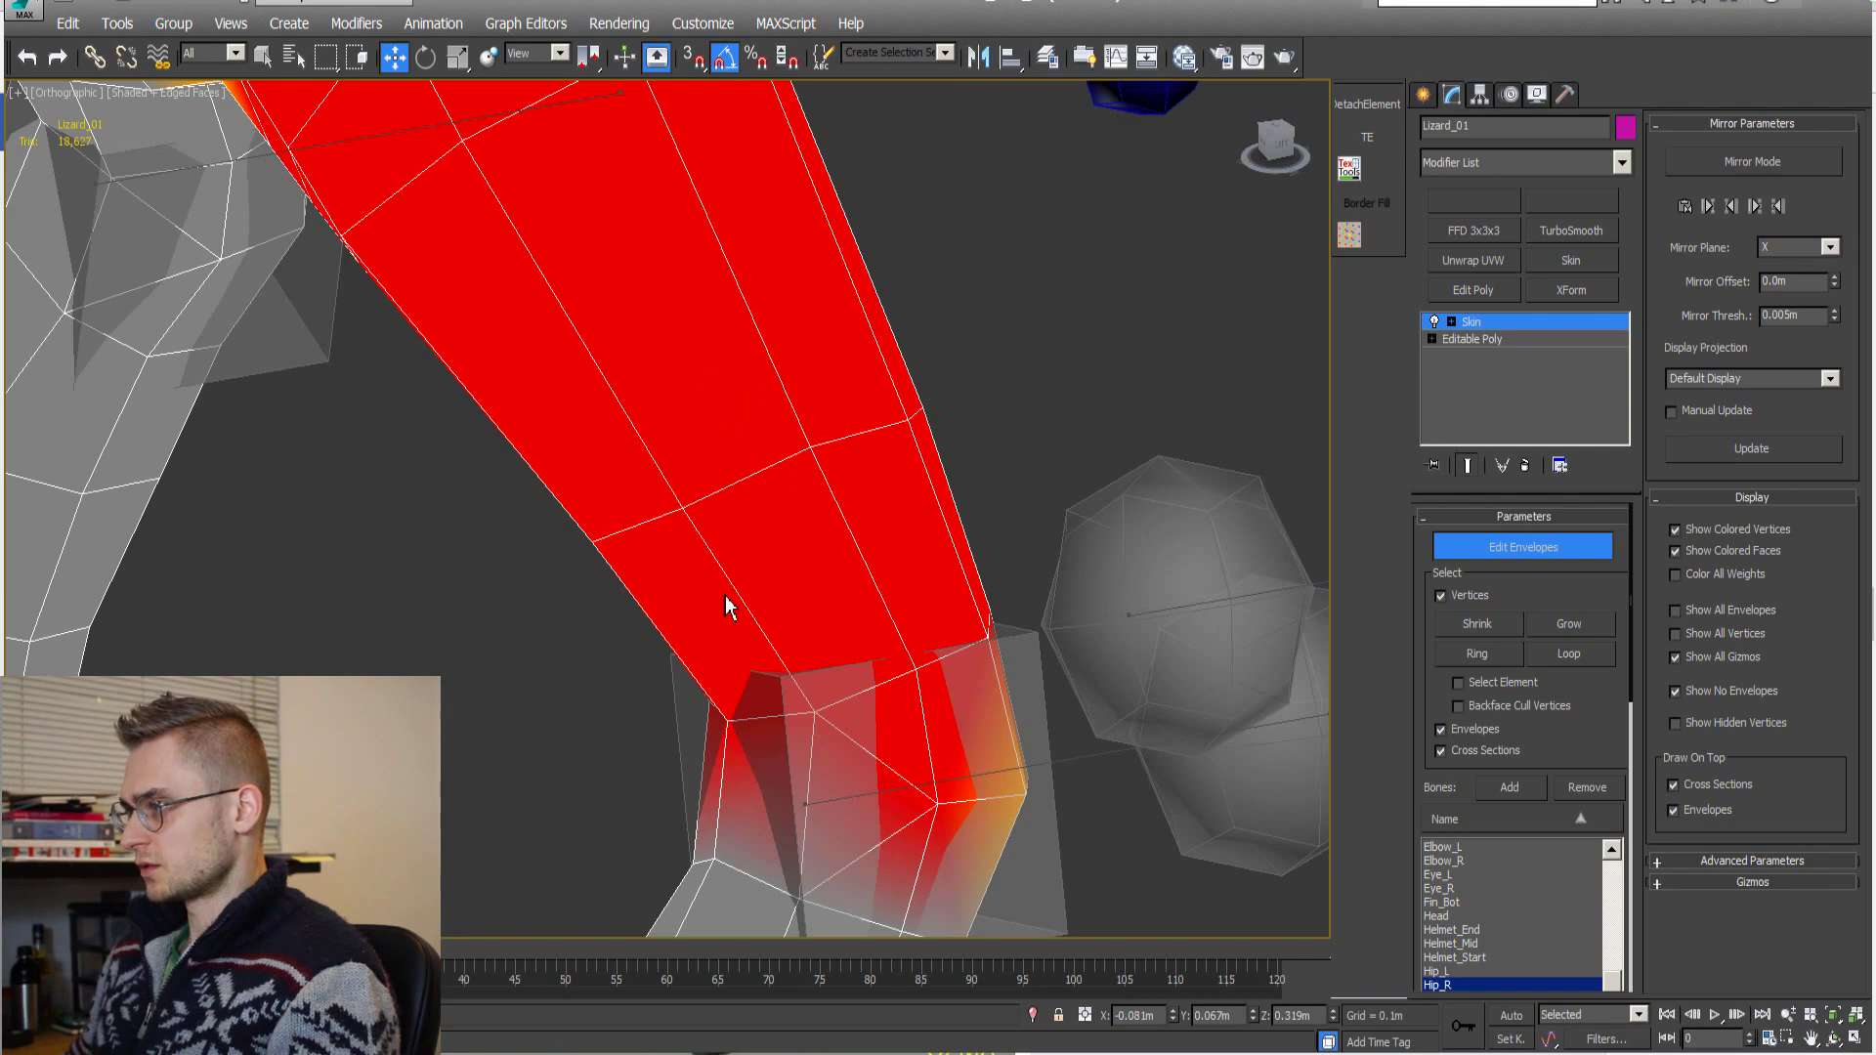
scroll(738, 567, down, 4)
alt+middle_drag(746, 548, 737, 629)
scroll(744, 684, up, 4)
scroll(797, 576, down, 4)
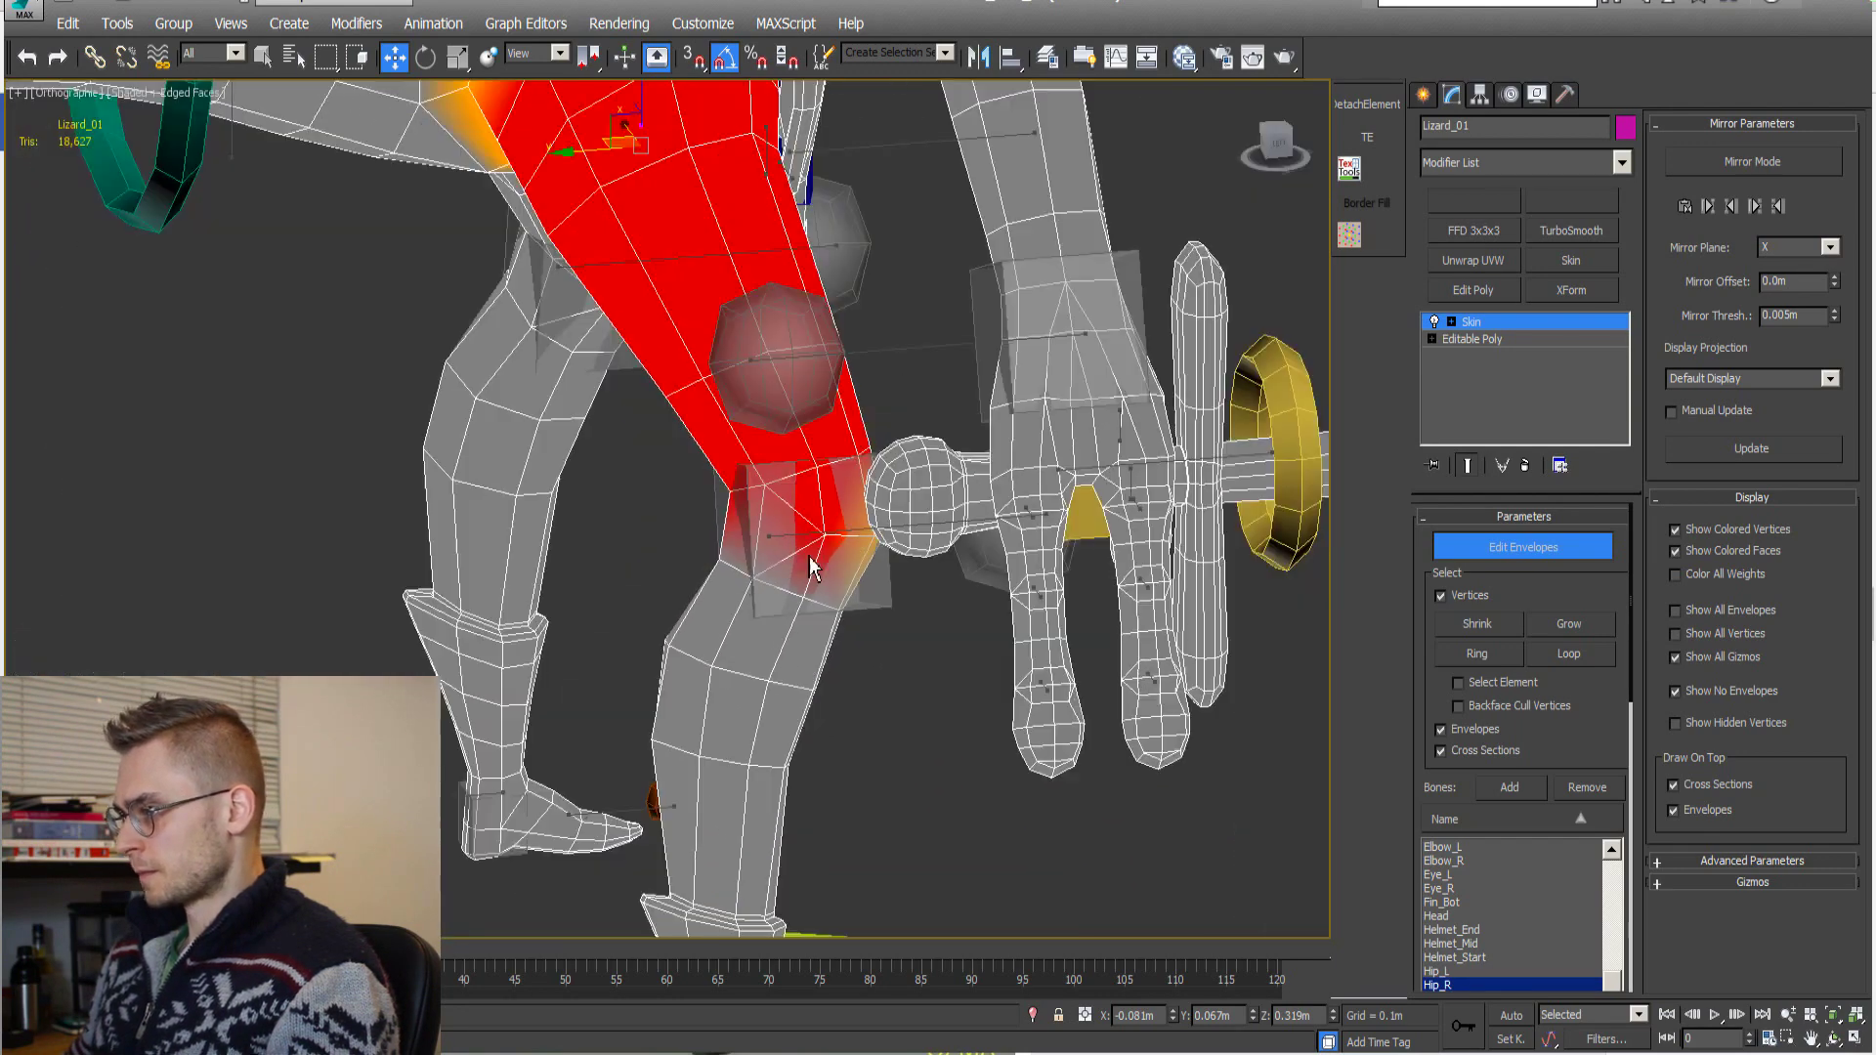
alt+drag(809, 557, 1096, 568)
key(1)
Select the Knee_R control and try bending the right leg at the knee.
click(924, 542)
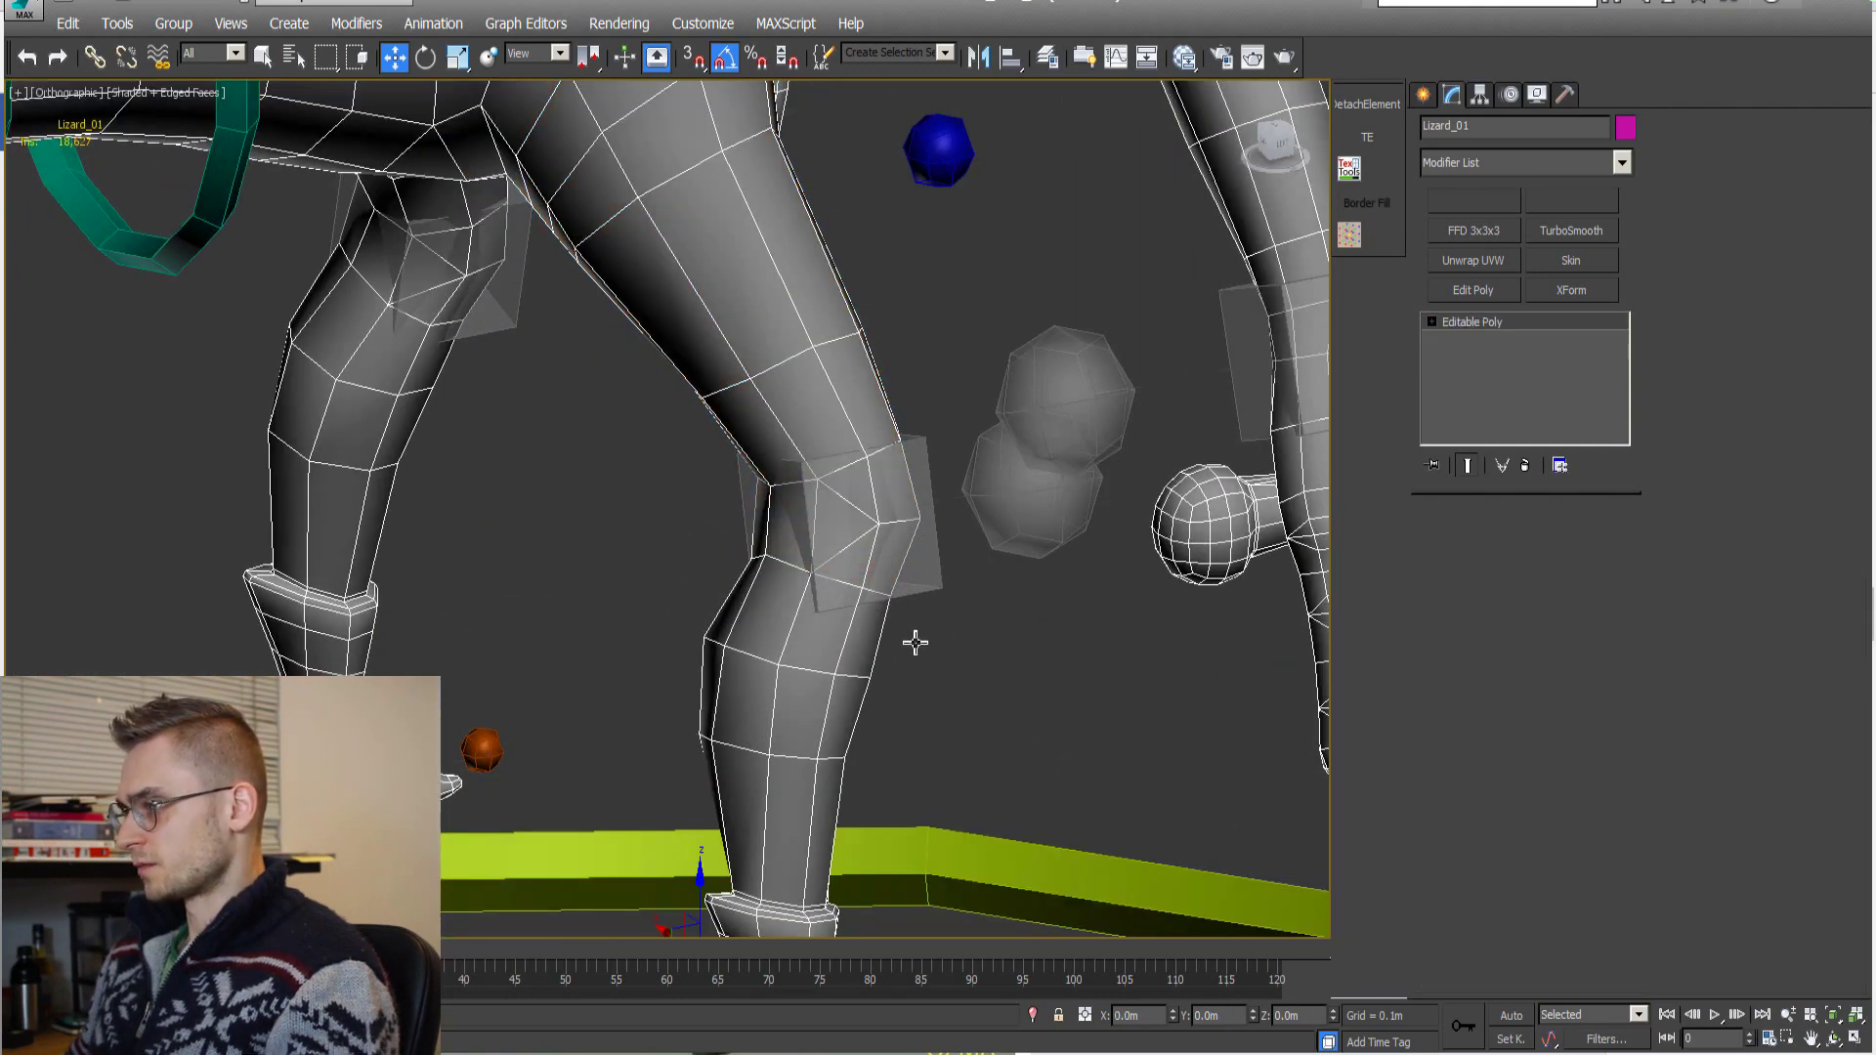
scroll(884, 623, down, 2)
alt+middle_drag(884, 624, 829, 603)
scroll(826, 542, up, 4)
alt+middle_drag(825, 536, 875, 515)
mouse_move(932, 427)
mouse_down()
mouse_move(954, 478)
mouse_move(936, 396)
mouse_up()
alt+middle_drag(936, 395, 971, 493)
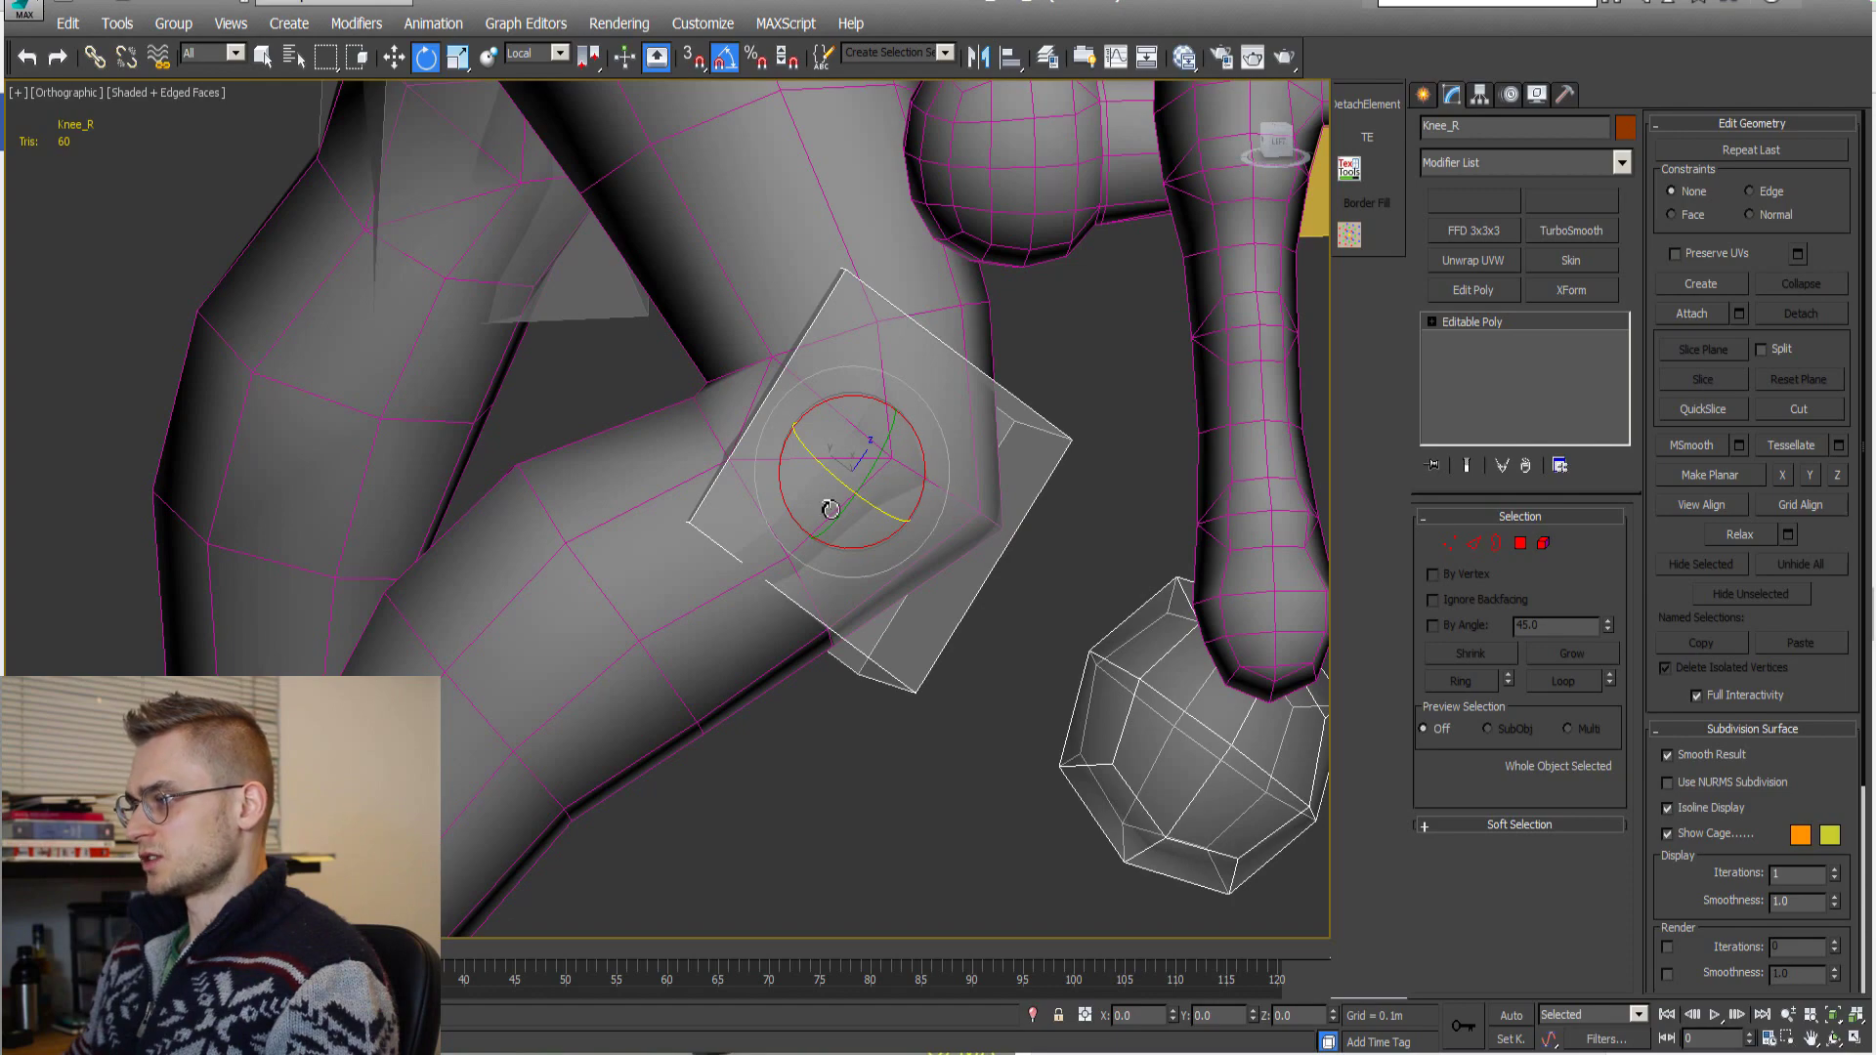
Use wireframe display to select the Pinky_Top_R control inside the right hand's finger, and try rotating the finger in shaded view.
alt+middle_drag(909, 493, 772, 528)
scroll(899, 511, down, 5)
scroll(958, 442, up, 5)
scroll(777, 508, down, 3)
scroll(789, 449, up, 3)
key(F3)
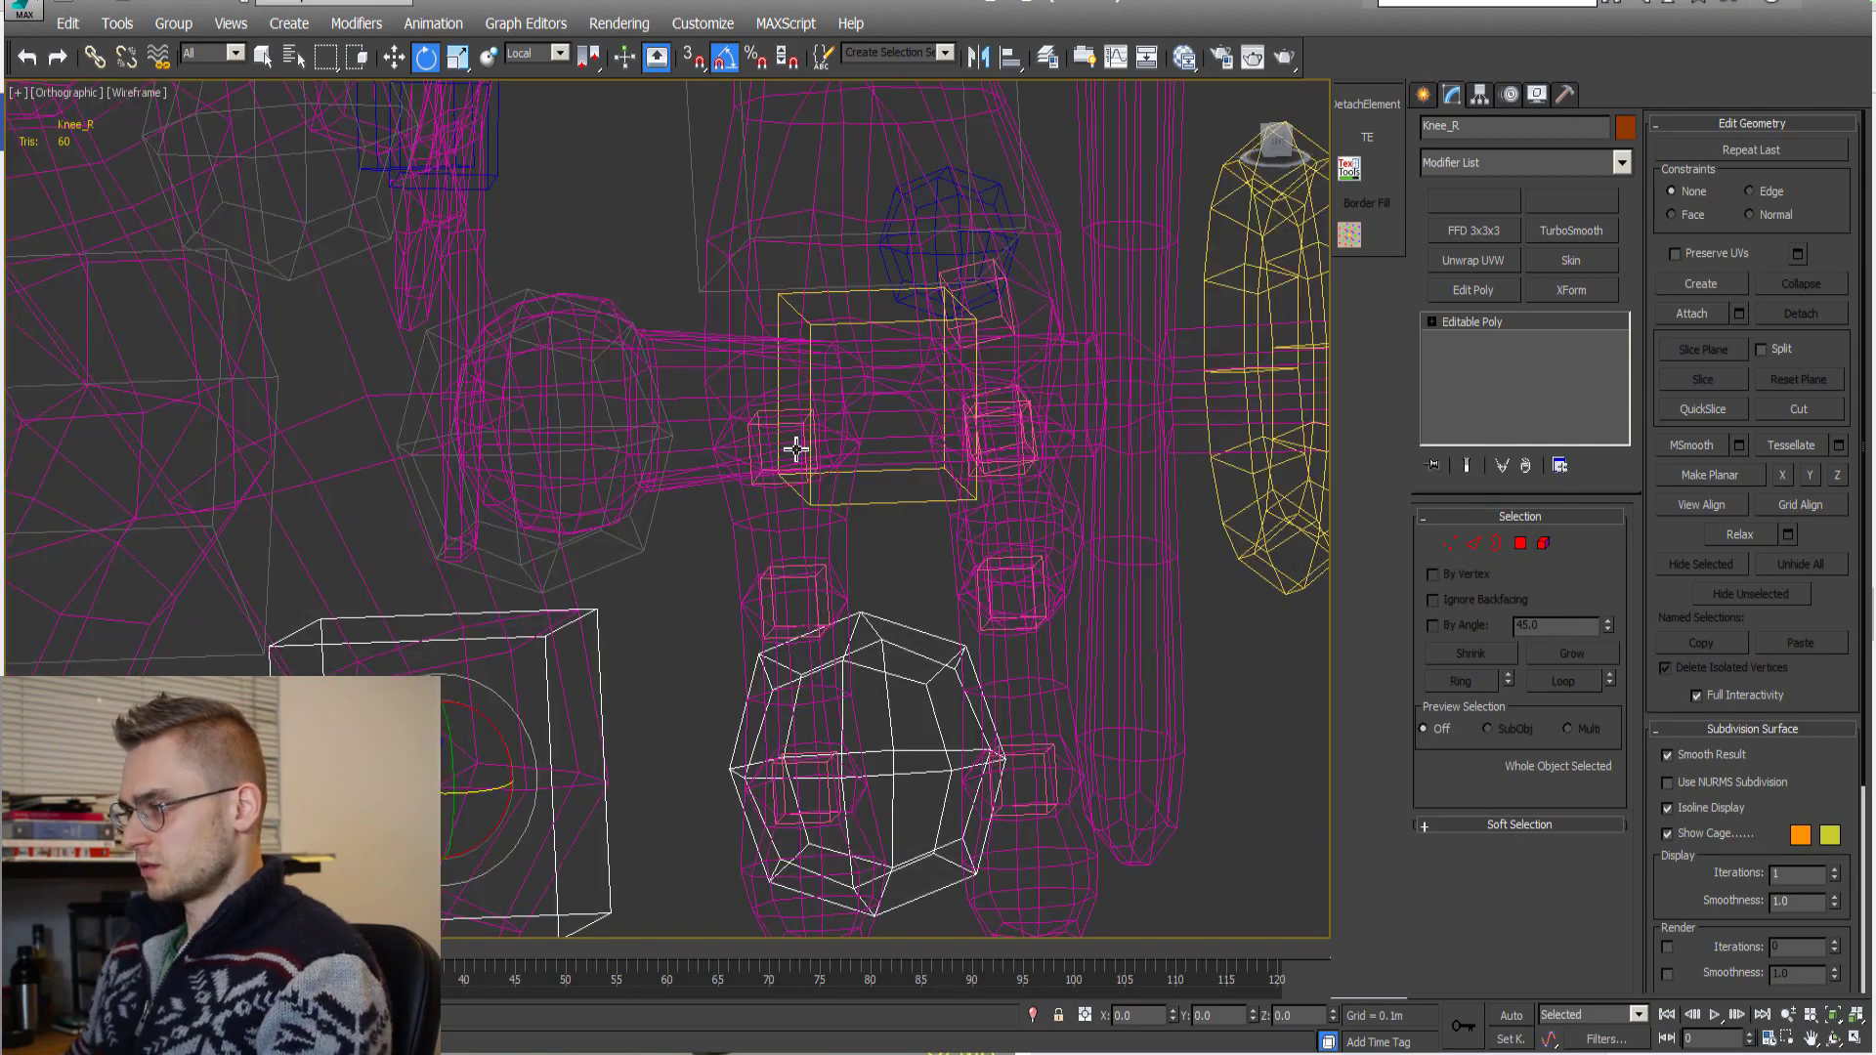
scroll(787, 459, up, 5)
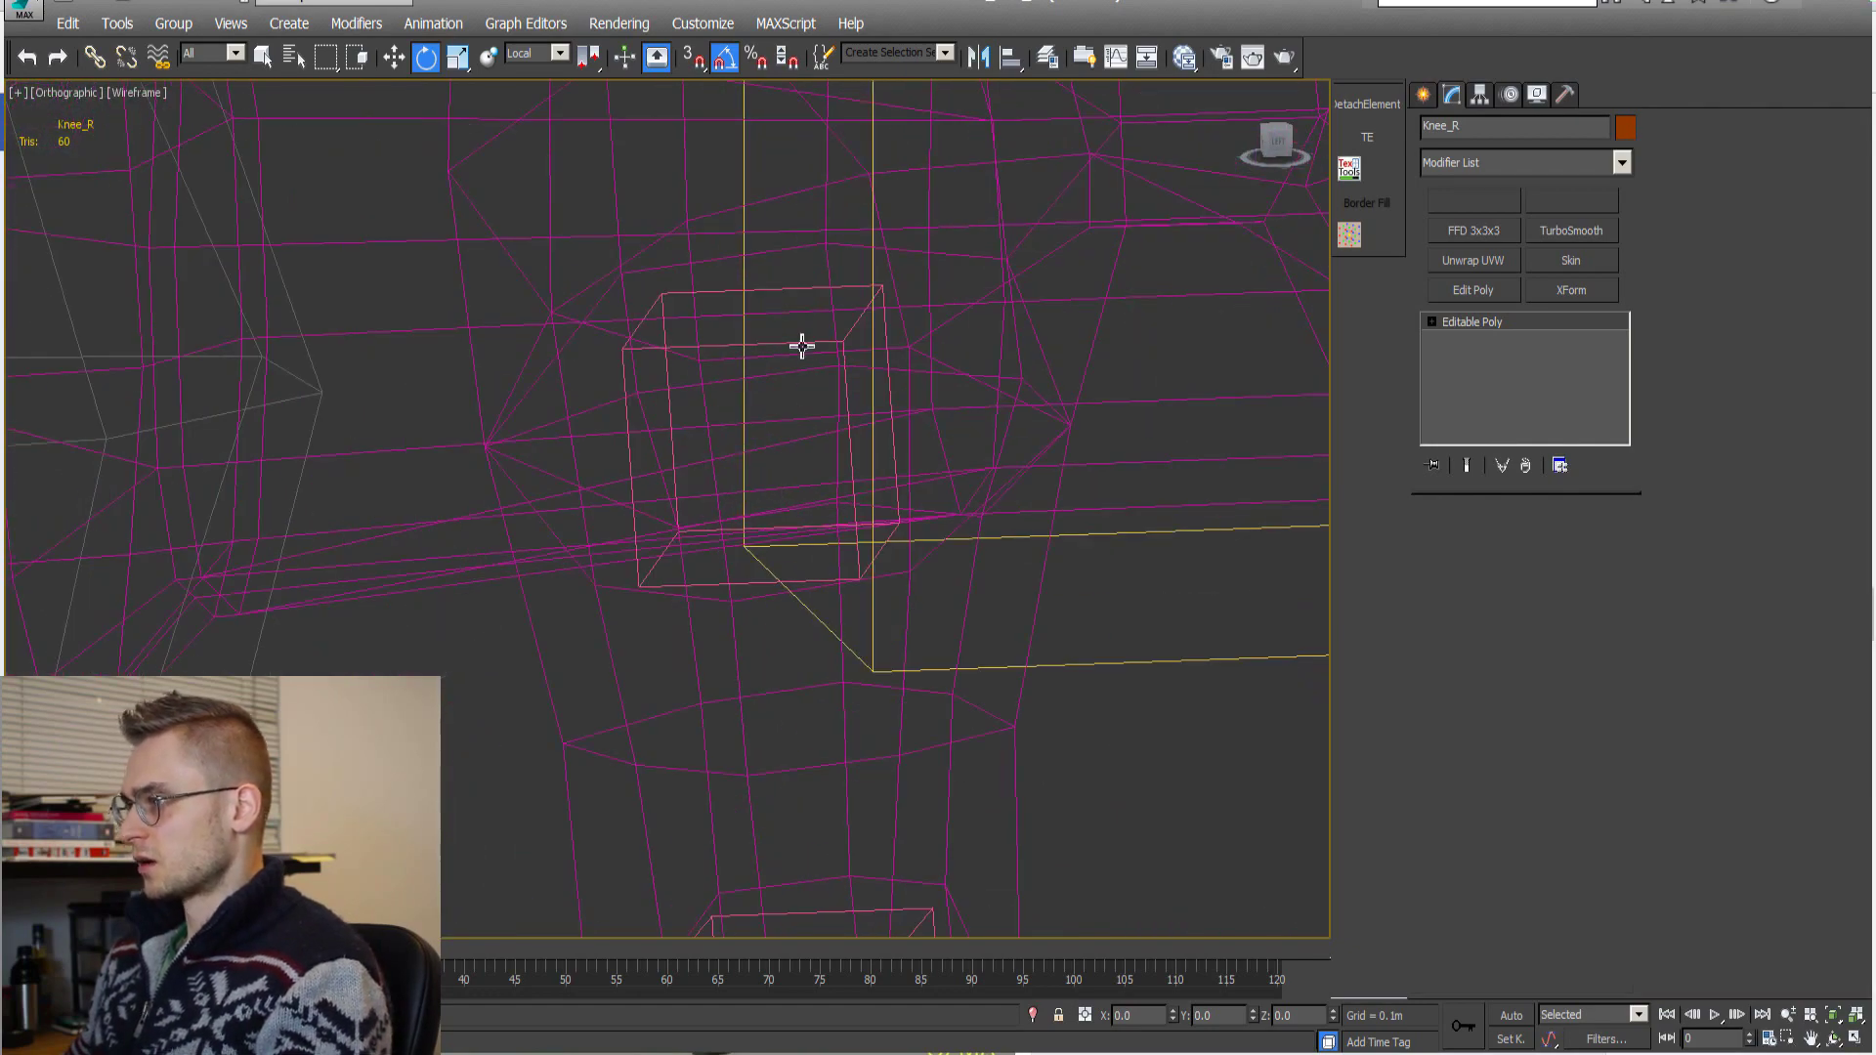
key(F3)
mouse_move(817, 406)
alt+middle_down()
mouse_move(954, 385)
mouse_move(892, 385)
mouse_move(914, 320)
alt+middle_up()
mouse_move(860, 318)
mouse_down()
mouse_move(858, 389)
mouse_move(880, 284)
mouse_move(891, 320)
mouse_up()
right_click(890, 321)
Select the Pinky_Mid_R control through wireframe display and try bending the finger's middle joint in shaded view.
alt+middle_drag(908, 303, 766, 423)
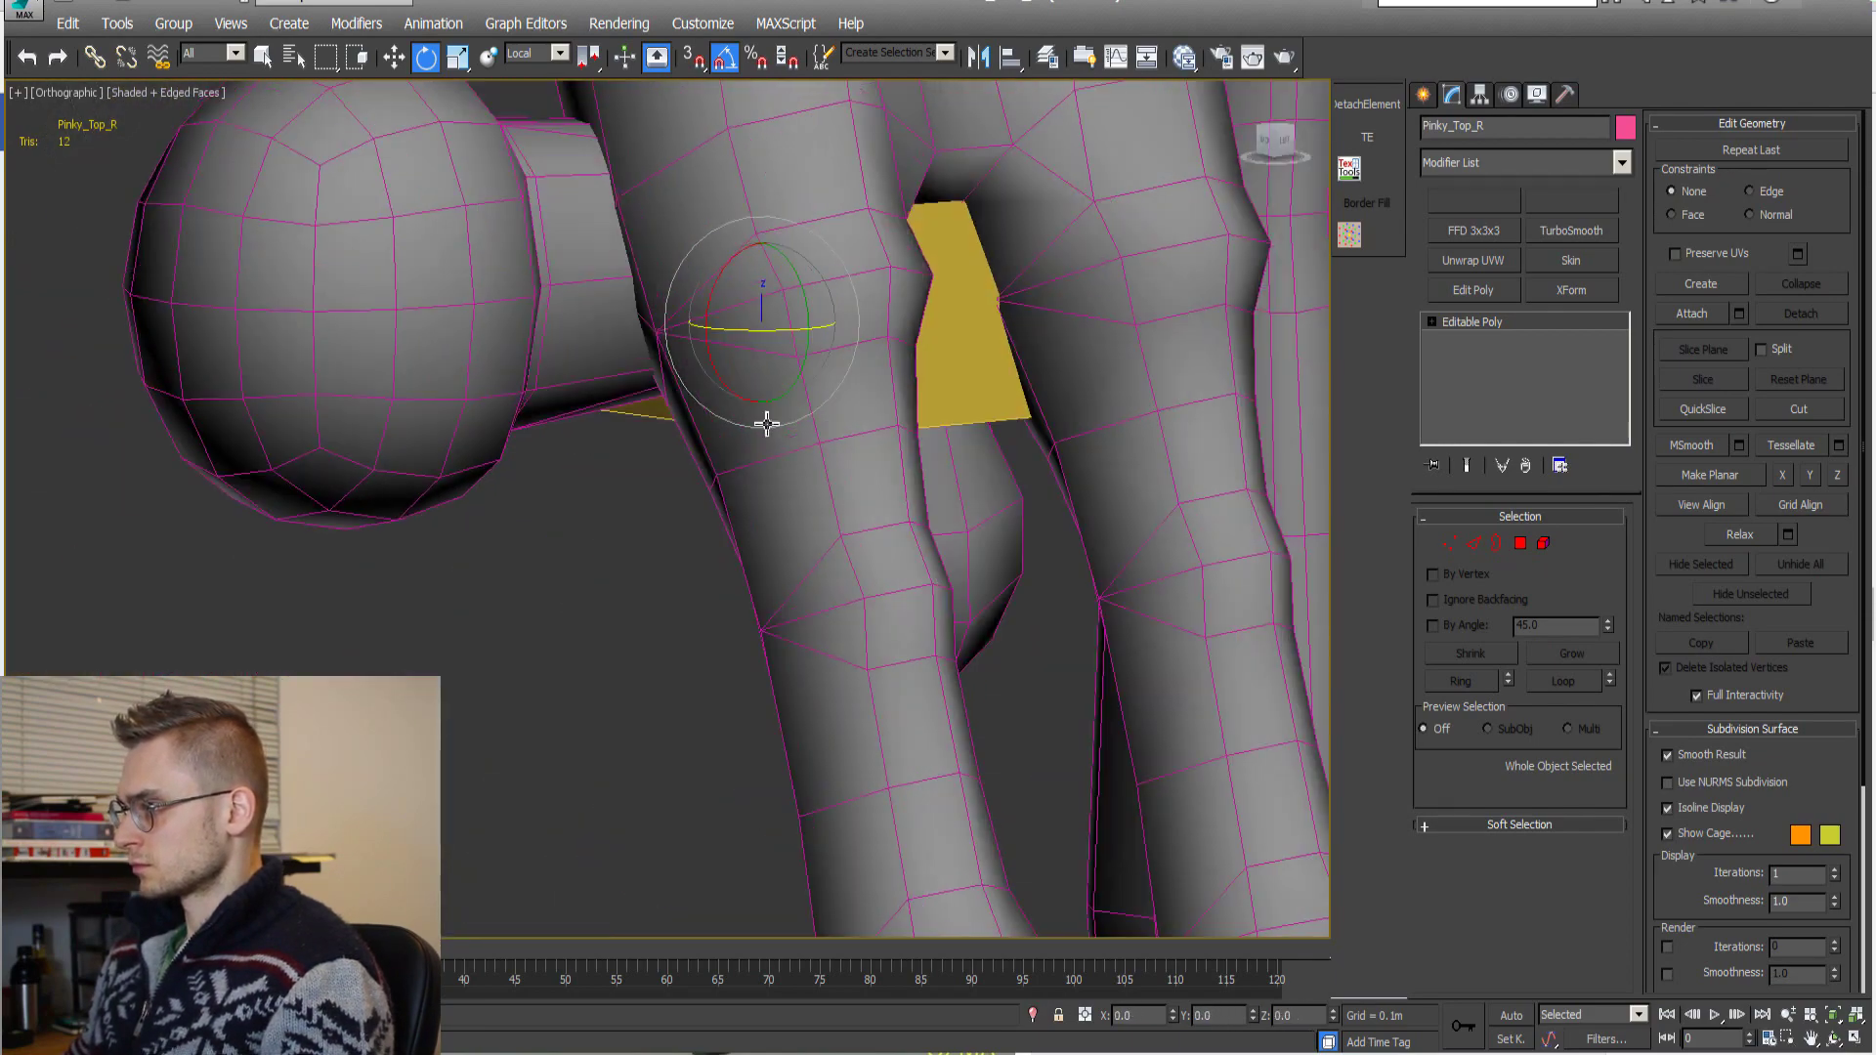
middle_drag(811, 674, 670, 397)
scroll(671, 397, up, 4)
key(F3)
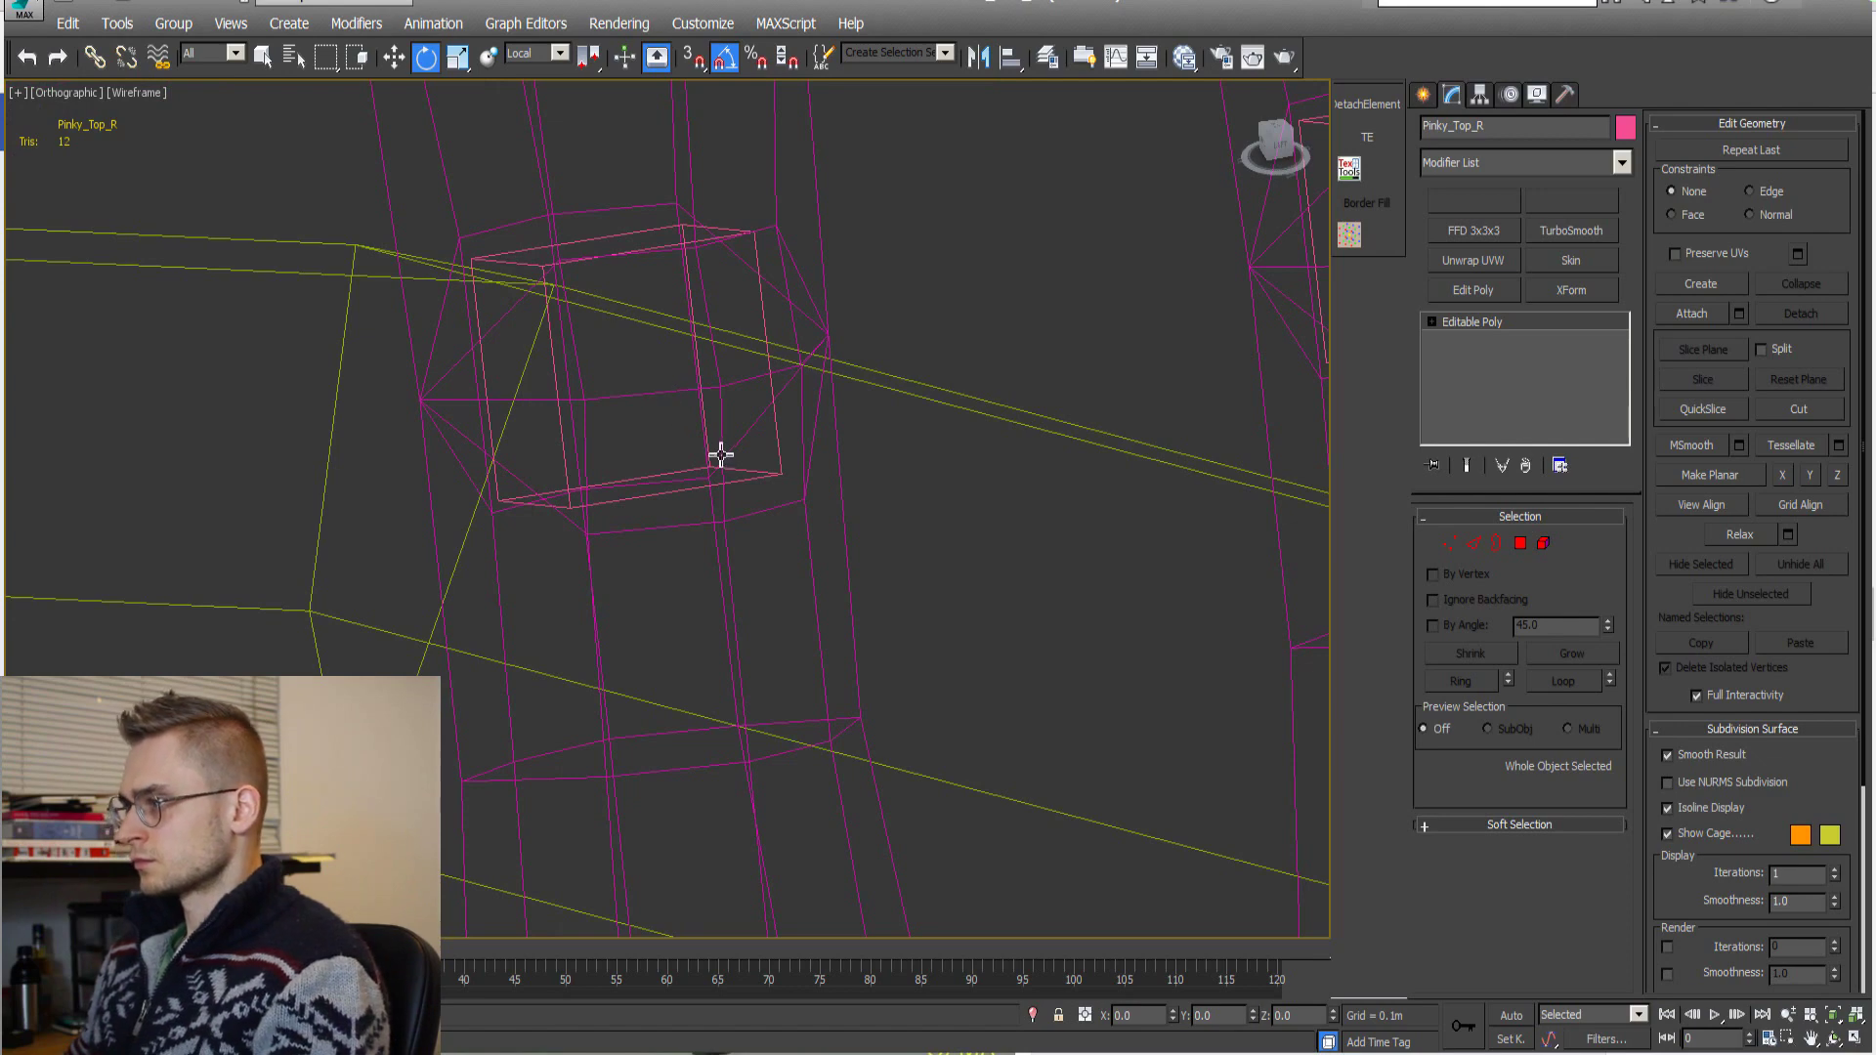
click(661, 545)
key(F3)
mouse_move(631, 547)
middle_down()
mouse_move(716, 565)
mouse_move(846, 478)
mouse_move(847, 508)
mouse_move(814, 351)
middle_up()
scroll(716, 565, down, 4)
drag(843, 362, 830, 495)
alt+middle_drag(830, 495, 867, 368)
scroll(905, 350, up, 5)
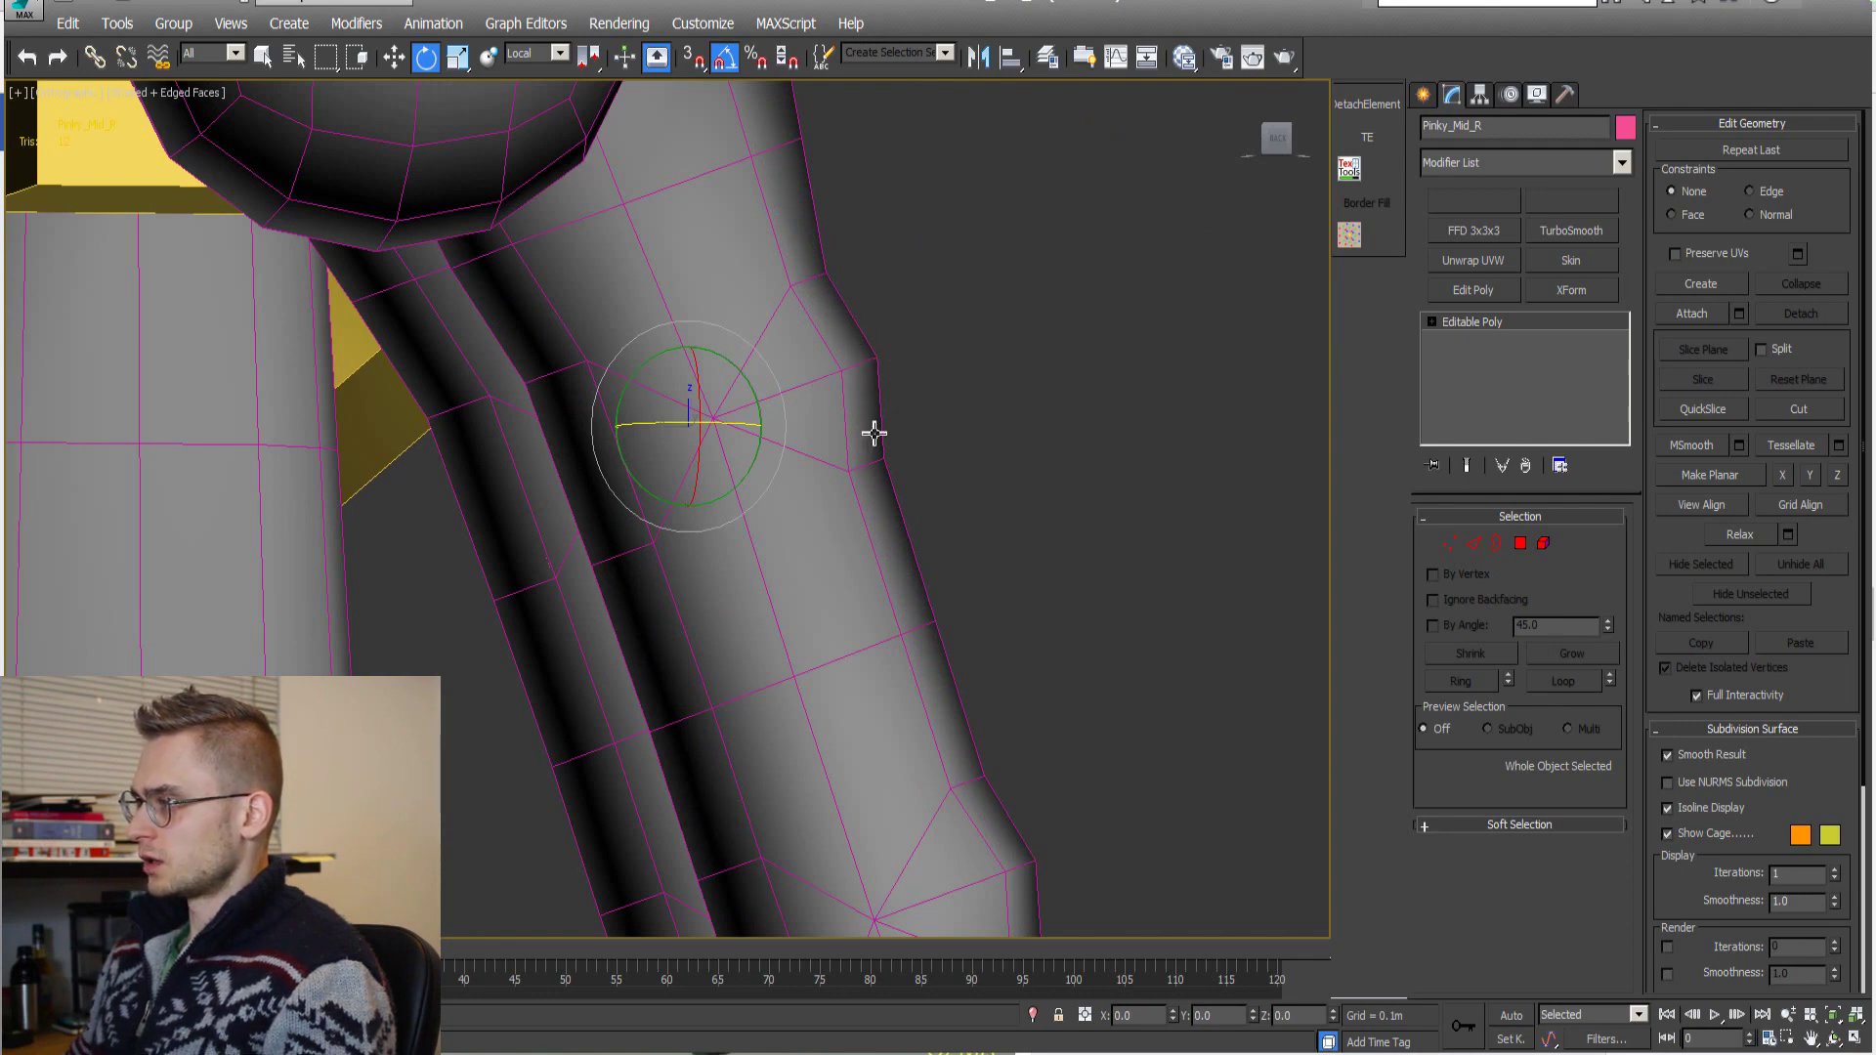
Select the blue Drapery_Side_Top_R control on the hip drapery and try rotating the drapery flap.
scroll(875, 433, down, 8)
scroll(676, 537, down, 4)
alt+middle_drag(678, 536, 608, 518)
scroll(486, 743, up, 5)
scroll(487, 679, down, 5)
middle_drag(524, 369, 477, 462)
scroll(604, 491, up, 5)
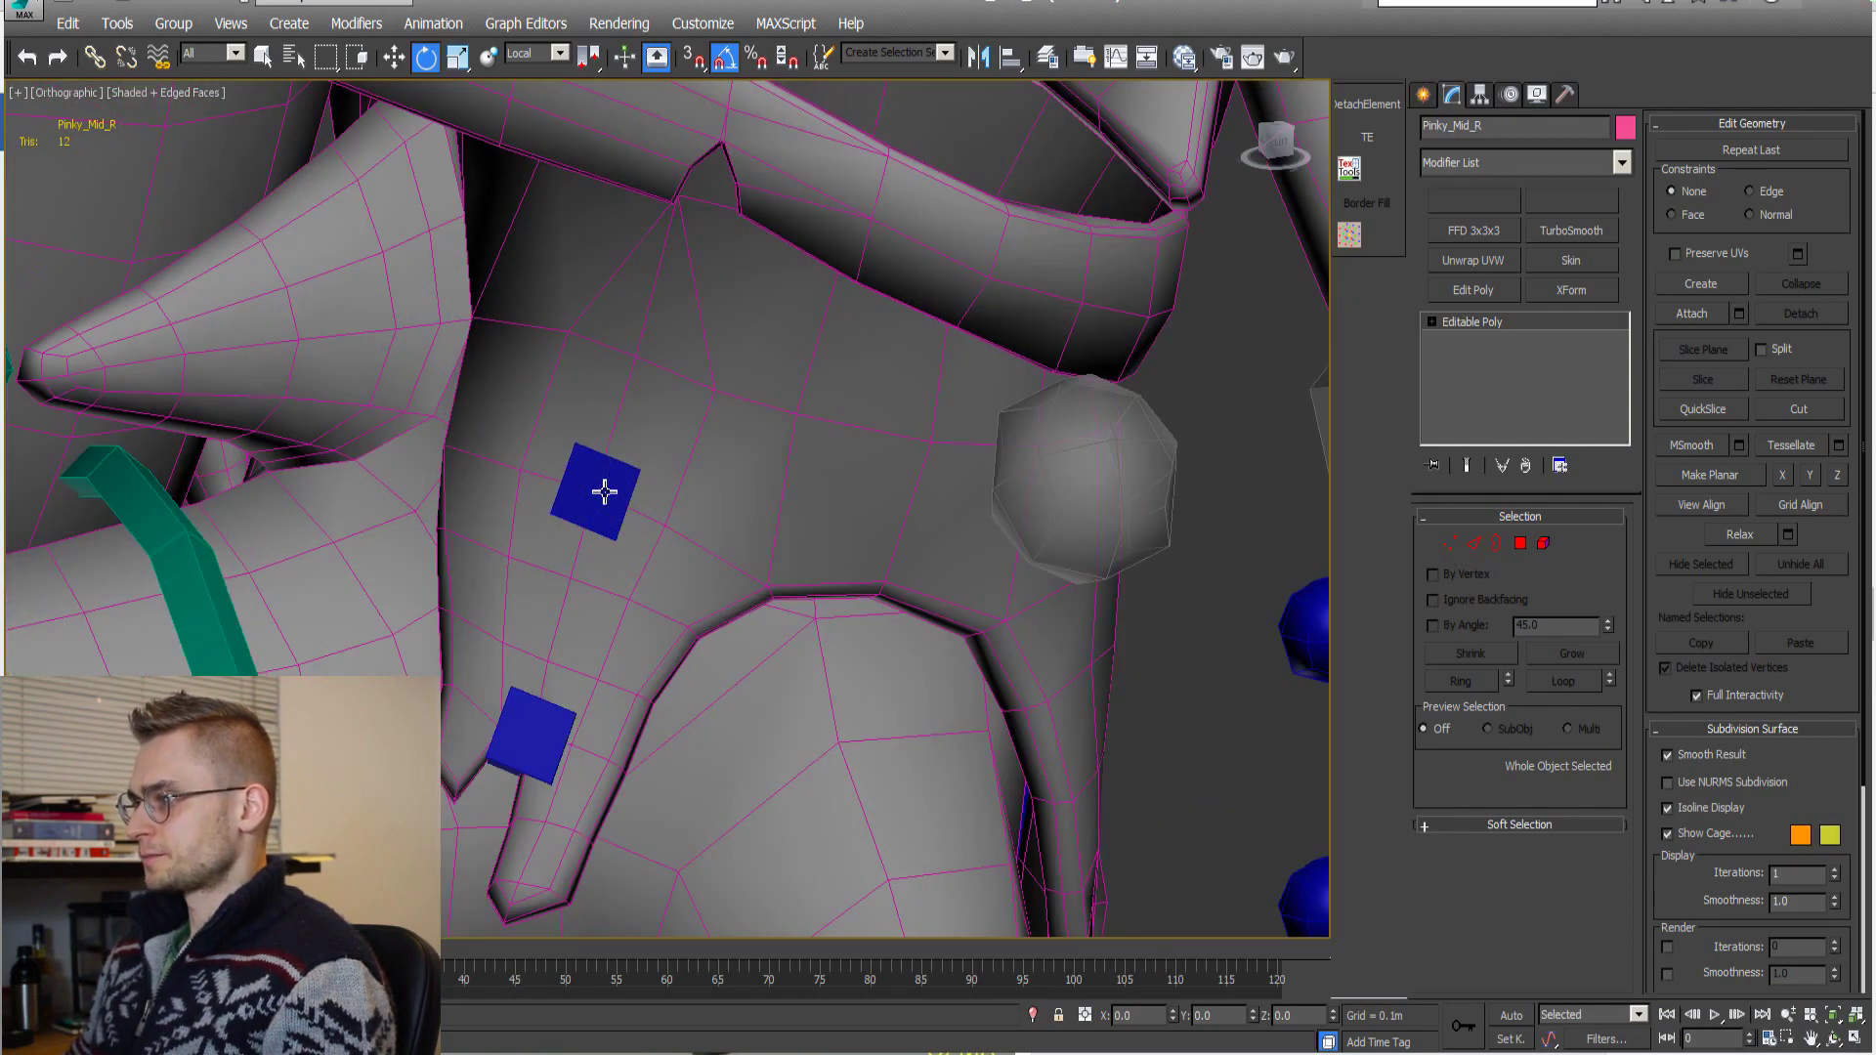
scroll(669, 536, down, 4)
middle_drag(617, 697, 656, 514)
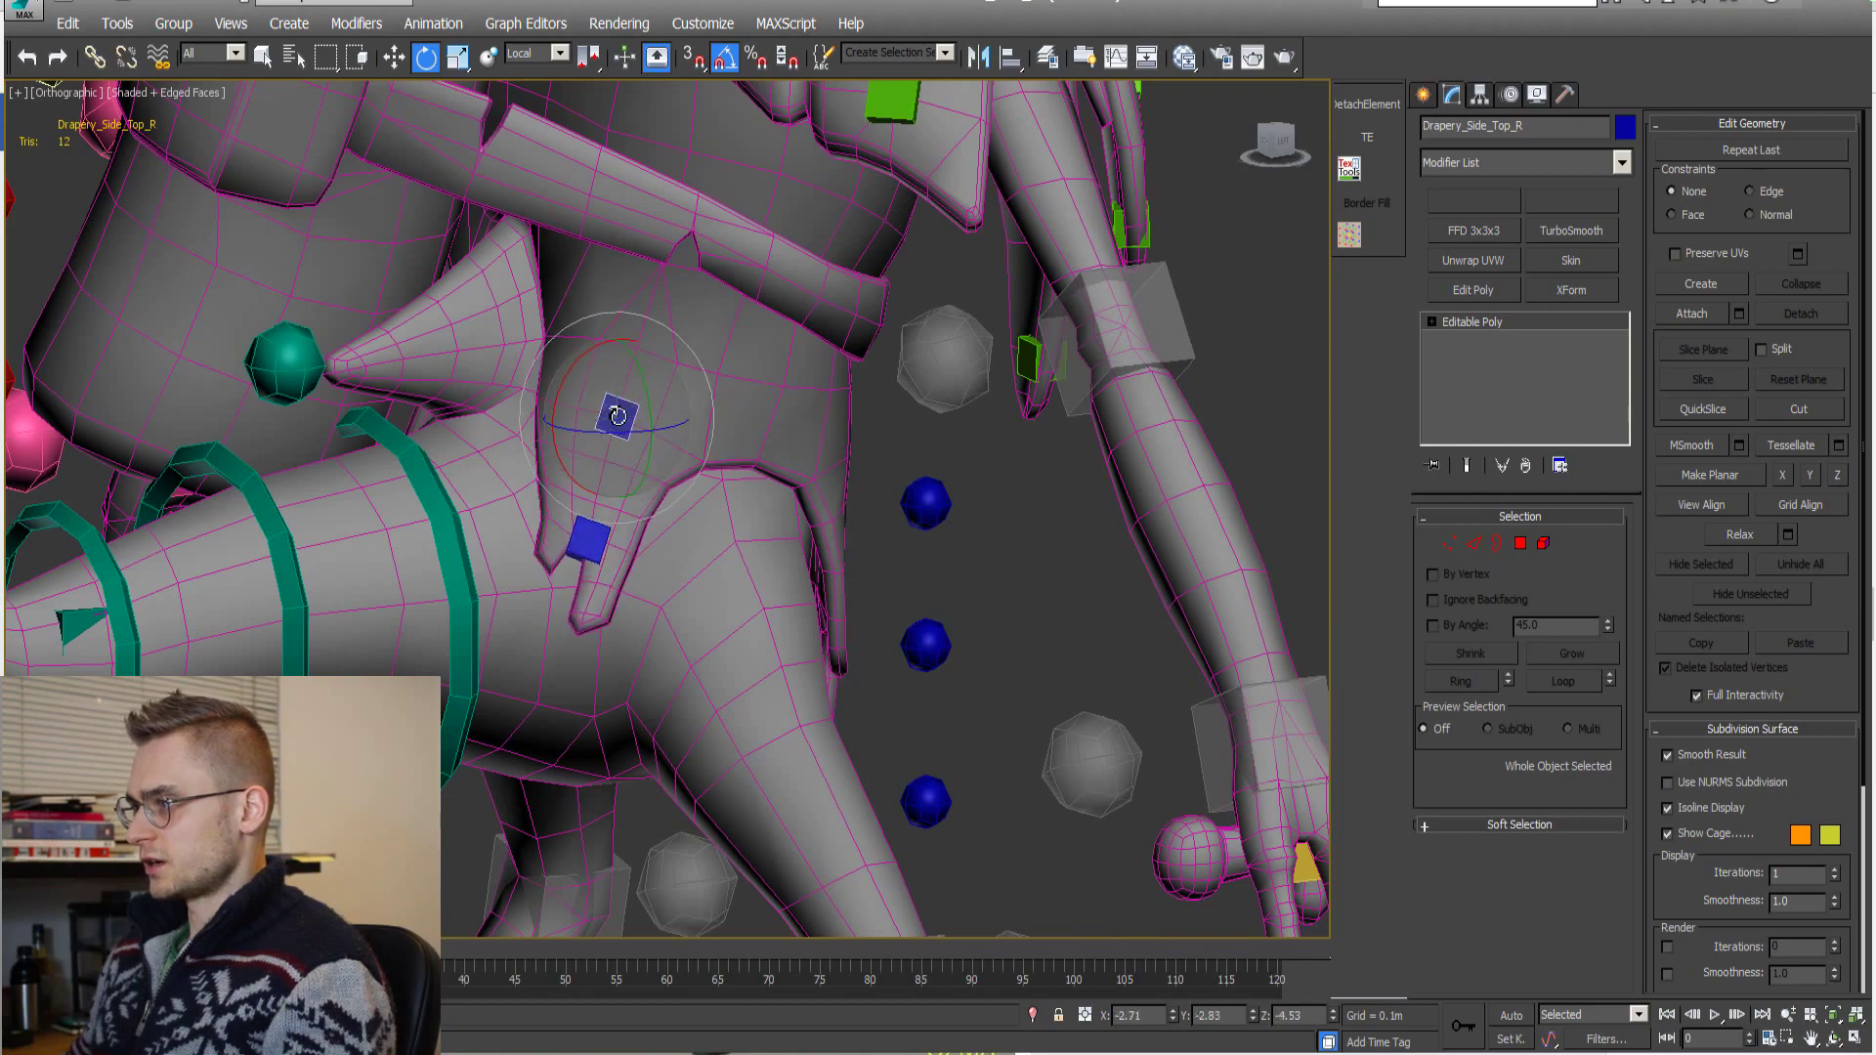
Select the pale yellow ArrowBag sphere control beside the quiver and try moving the quiver.
middle_drag(770, 346, 675, 472)
scroll(713, 515, down, 6)
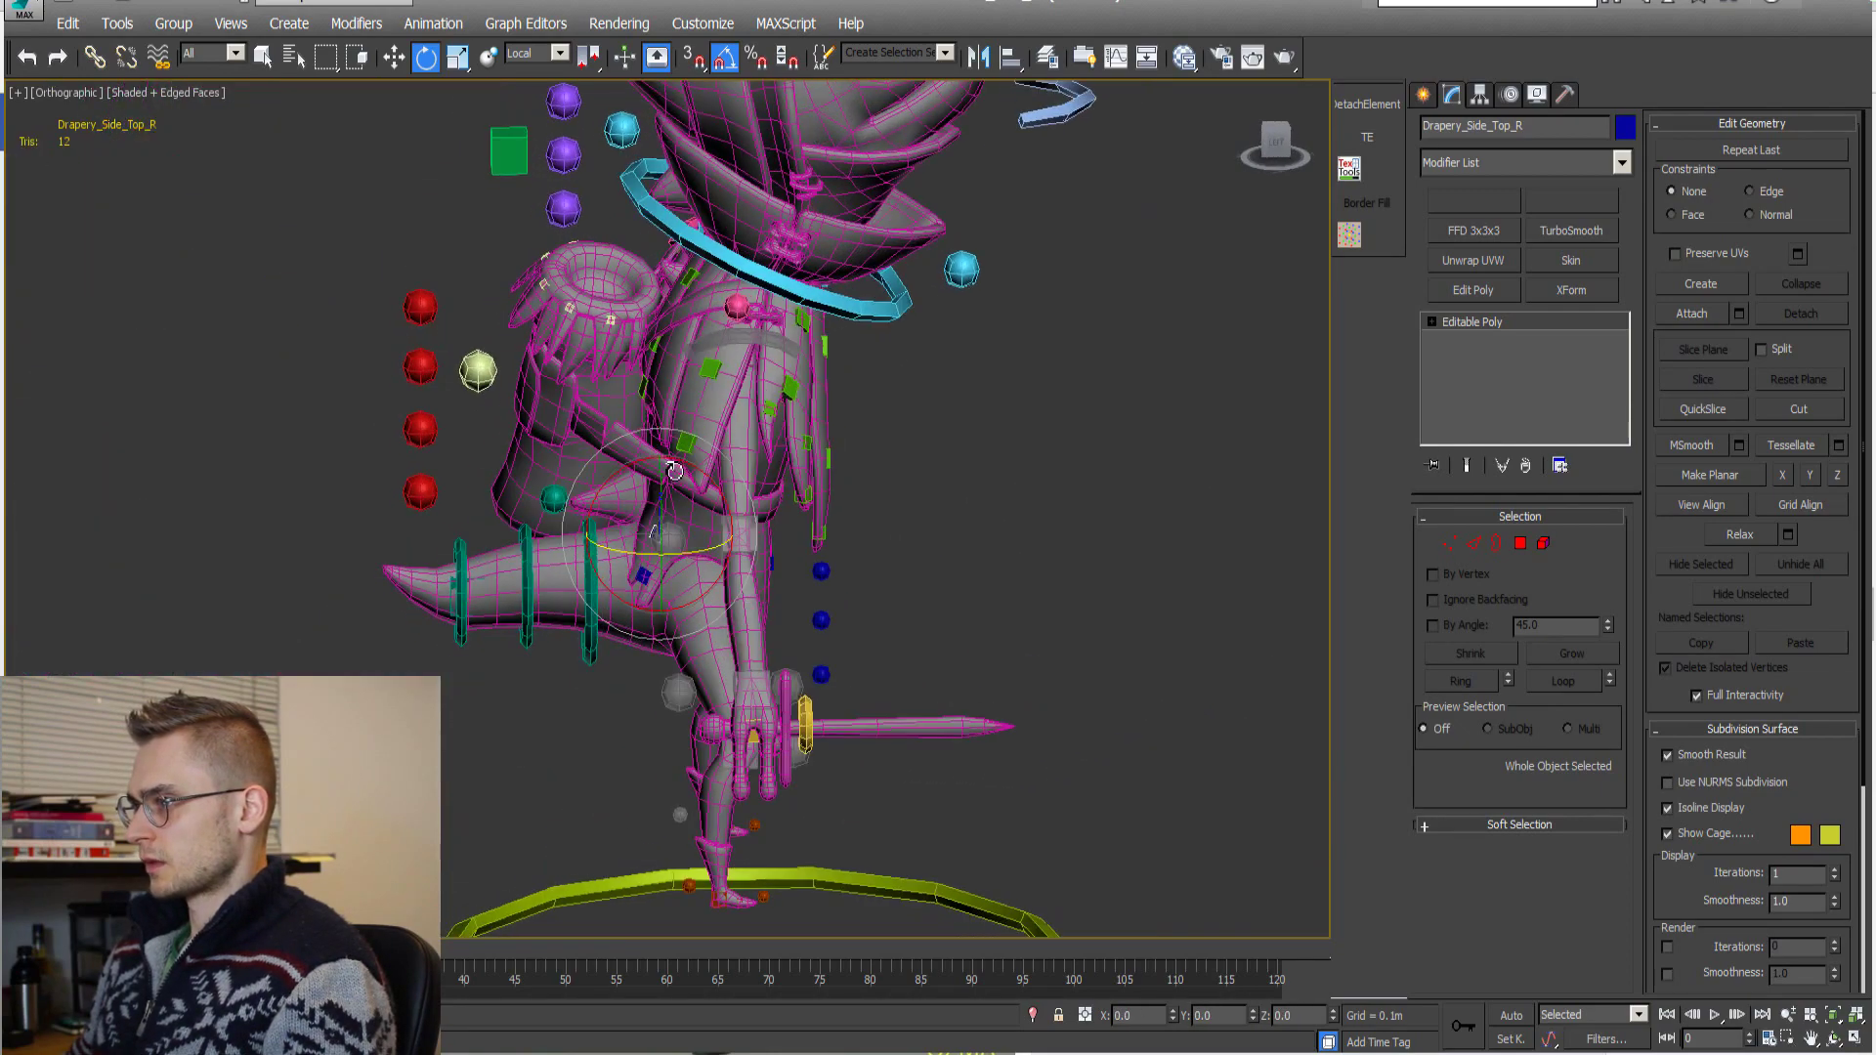
scroll(486, 365, up, 4)
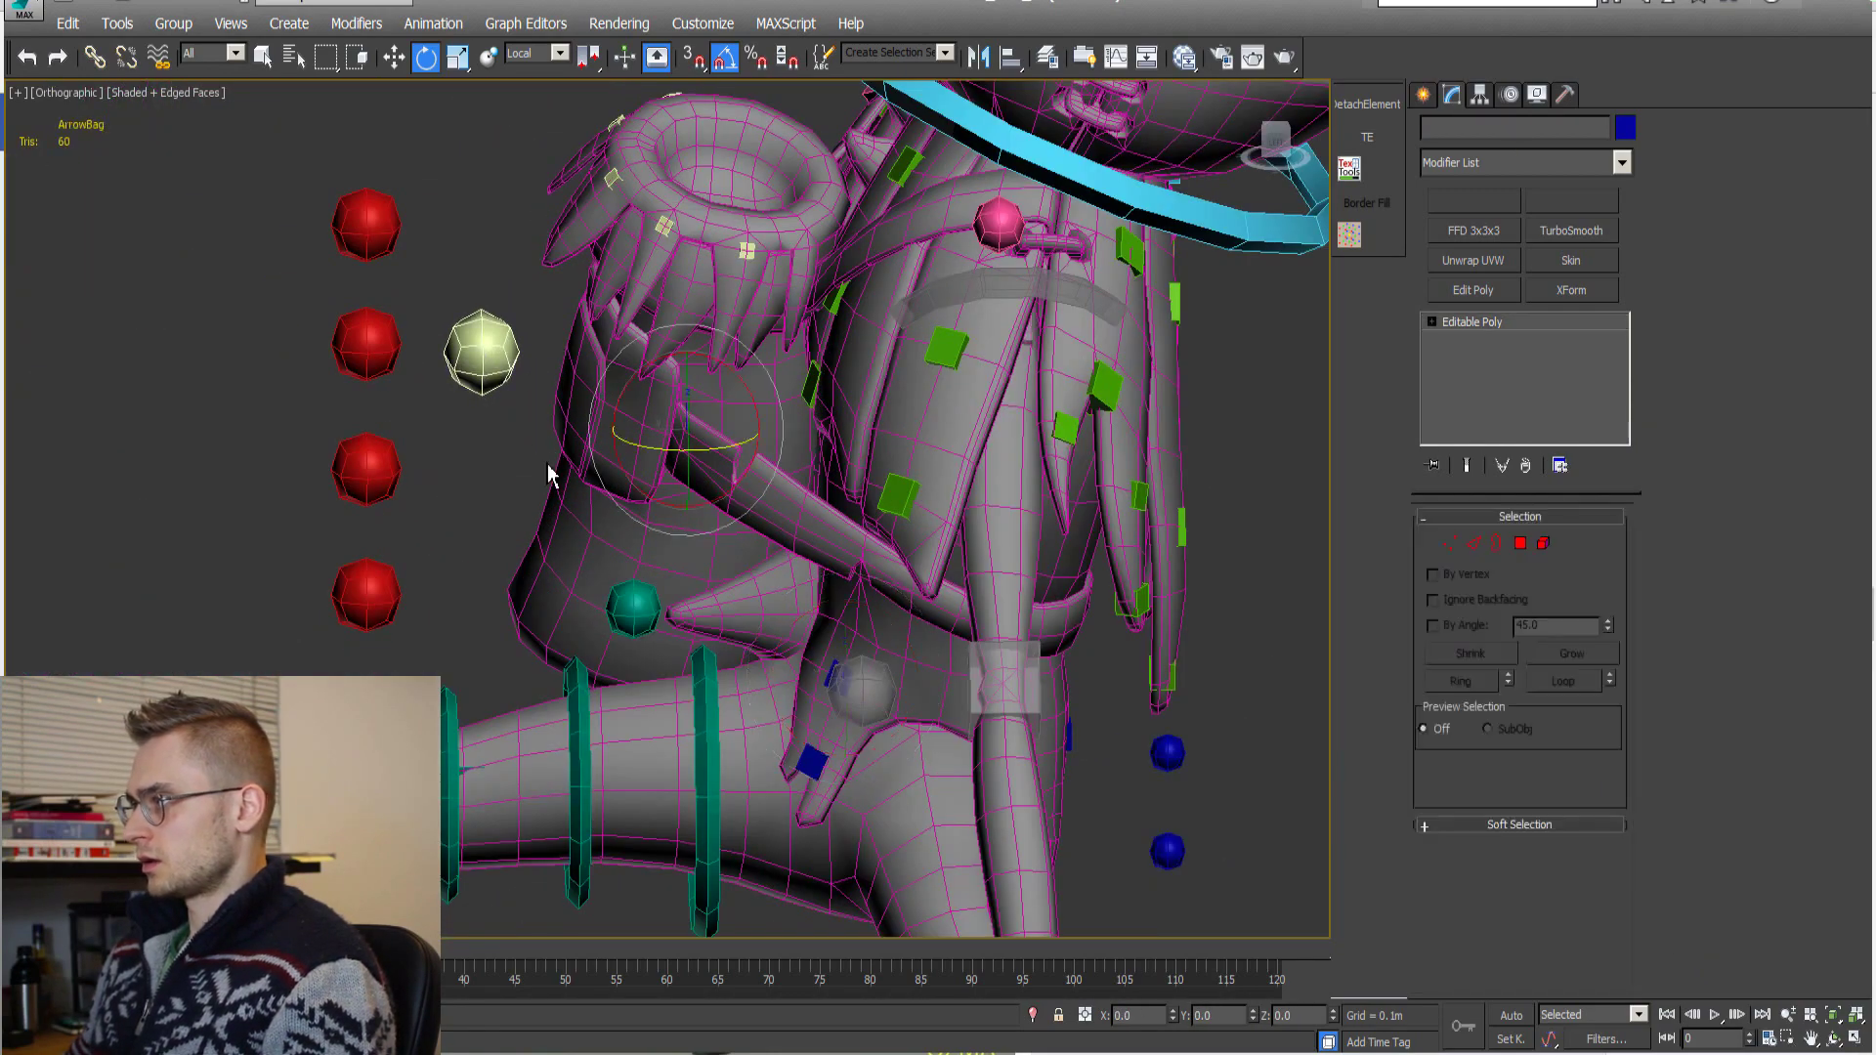
alt+middle_drag(587, 372, 628, 566)
key(w)
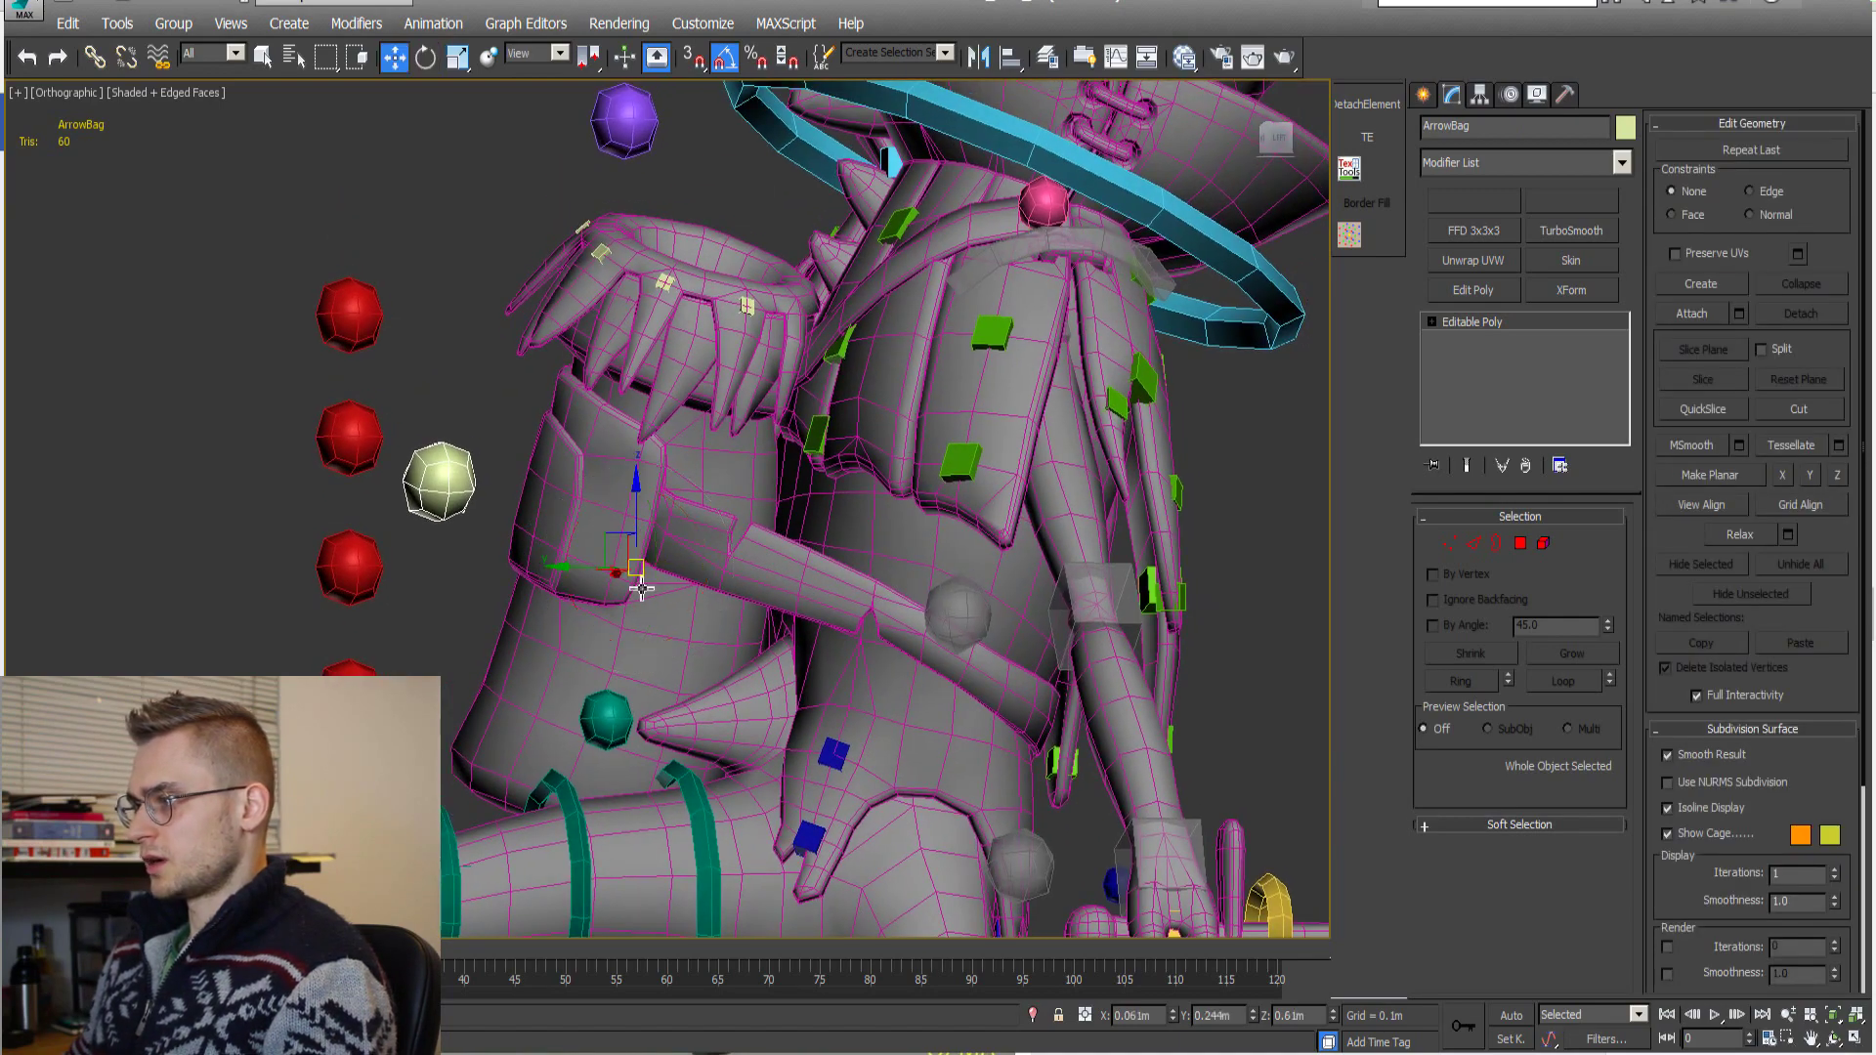
mouse_move(645, 527)
mouse_down()
mouse_move(440, 488)
mouse_move(499, 612)
mouse_move(566, 414)
mouse_move(664, 528)
mouse_up()
right_click(665, 528)
Select the light blue Jaw control in front of the mouth and try rotating the jaw.
mouse_move(712, 580)
middle_down()
mouse_move(691, 578)
mouse_move(721, 561)
middle_up()
scroll(821, 479, down, 6)
alt+middle_drag(838, 464, 895, 471)
scroll(943, 307, up, 6)
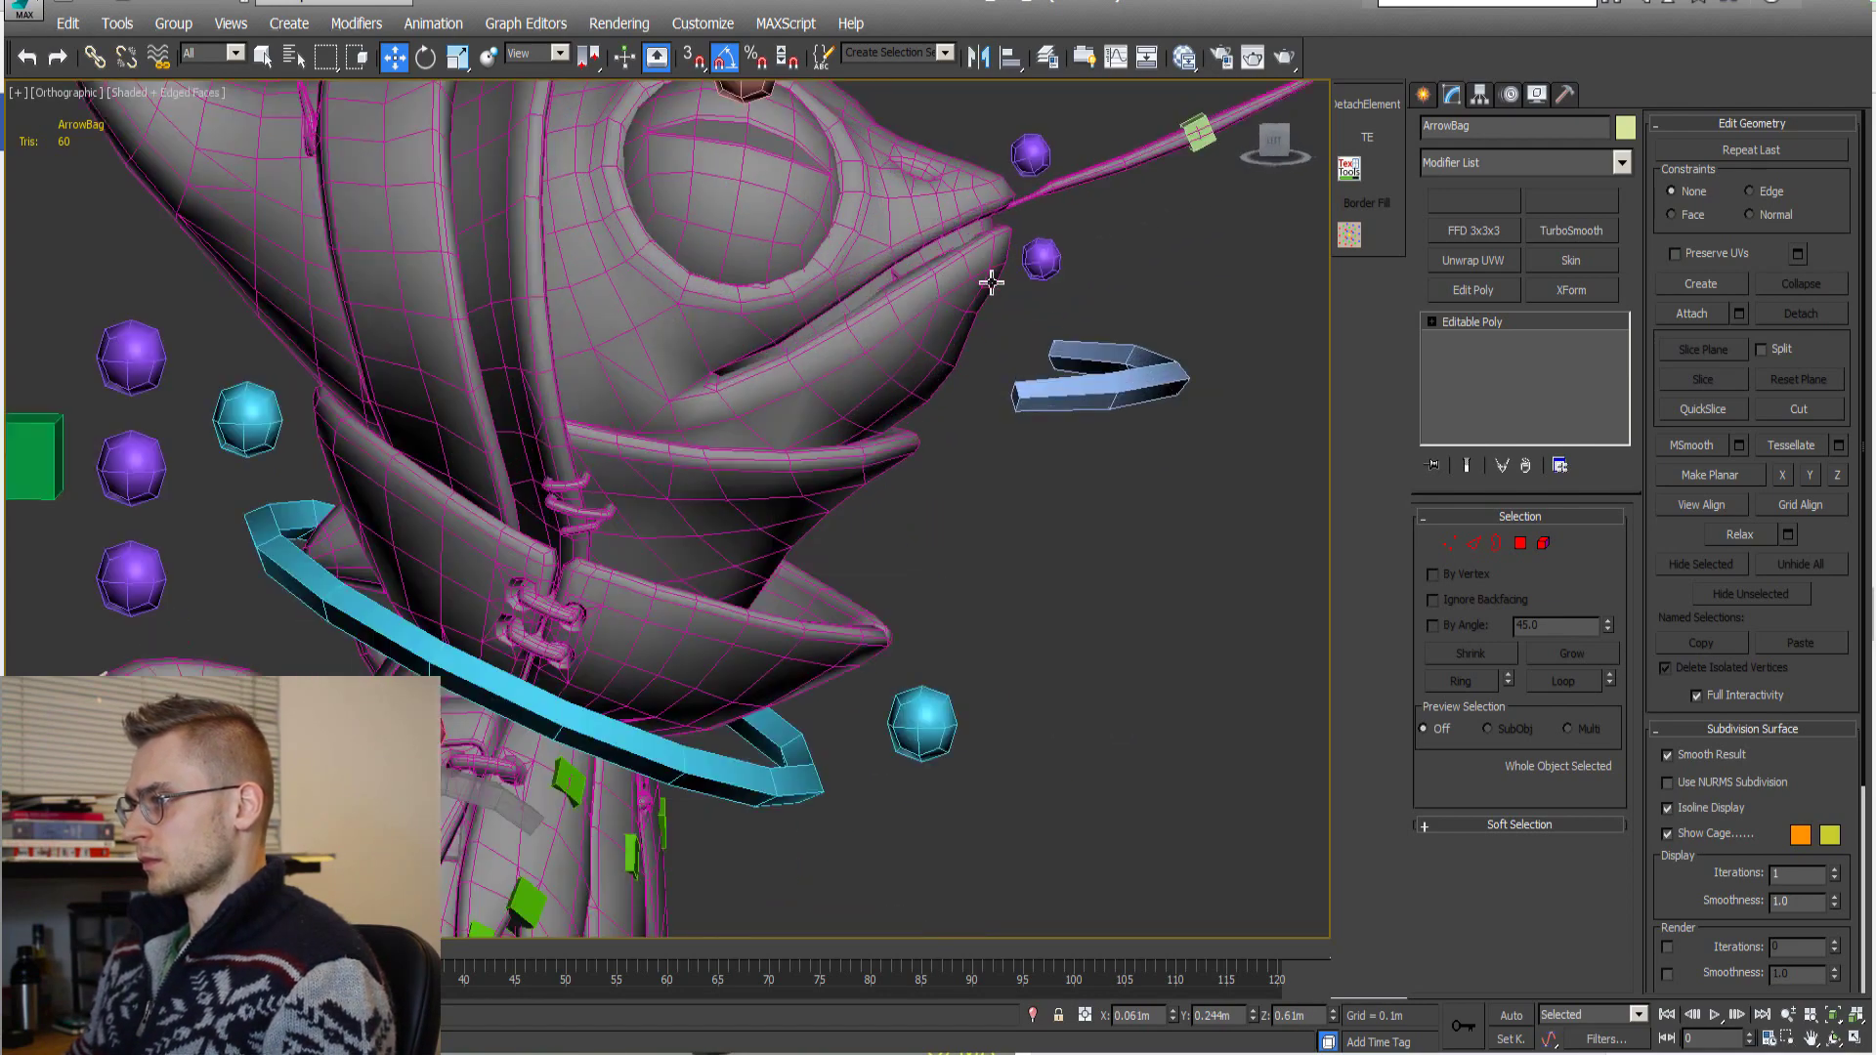
middle_drag(992, 281, 920, 416)
scroll(1044, 503, down, 4)
scroll(942, 554, up, 6)
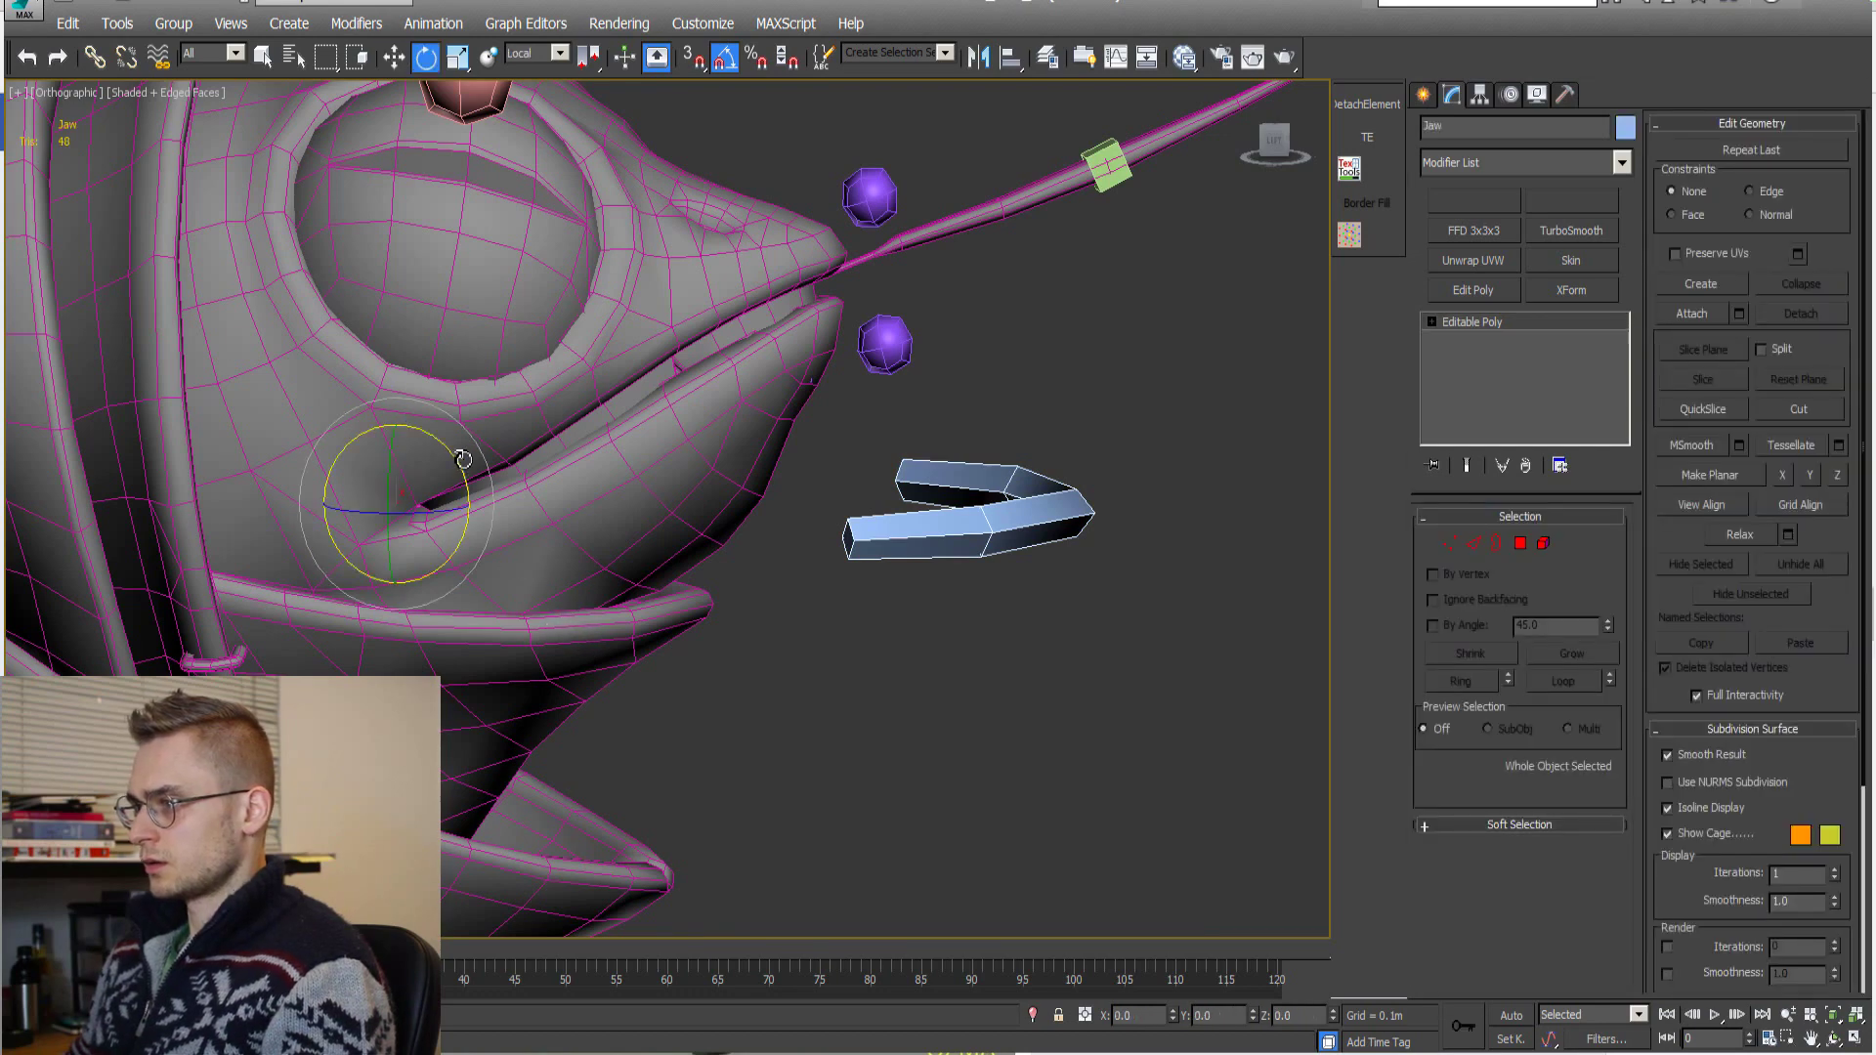
Select a green tongue control inside the open mouth together with its child controls, four objects in all.
alt+middle_drag(463, 459, 574, 586)
scroll(659, 527, up, 5)
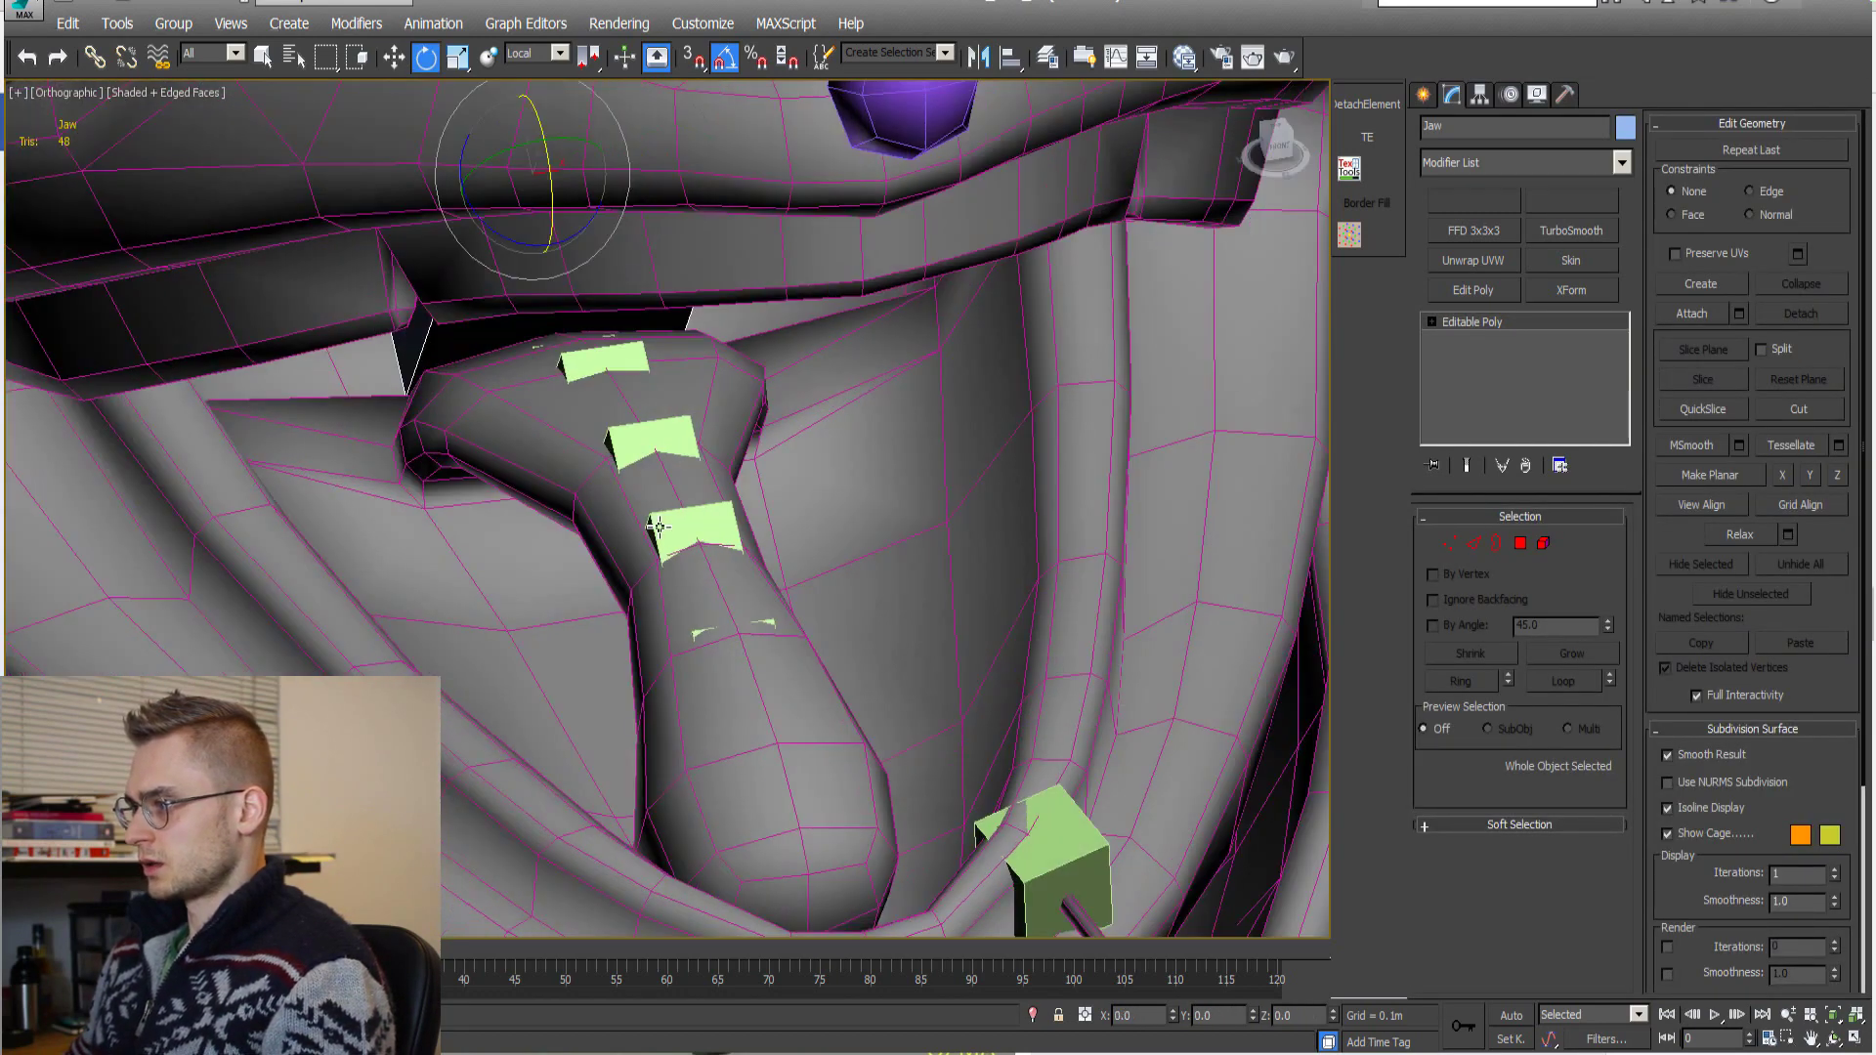
scroll(659, 527, up, 2)
alt+middle_drag(659, 527, 456, 445)
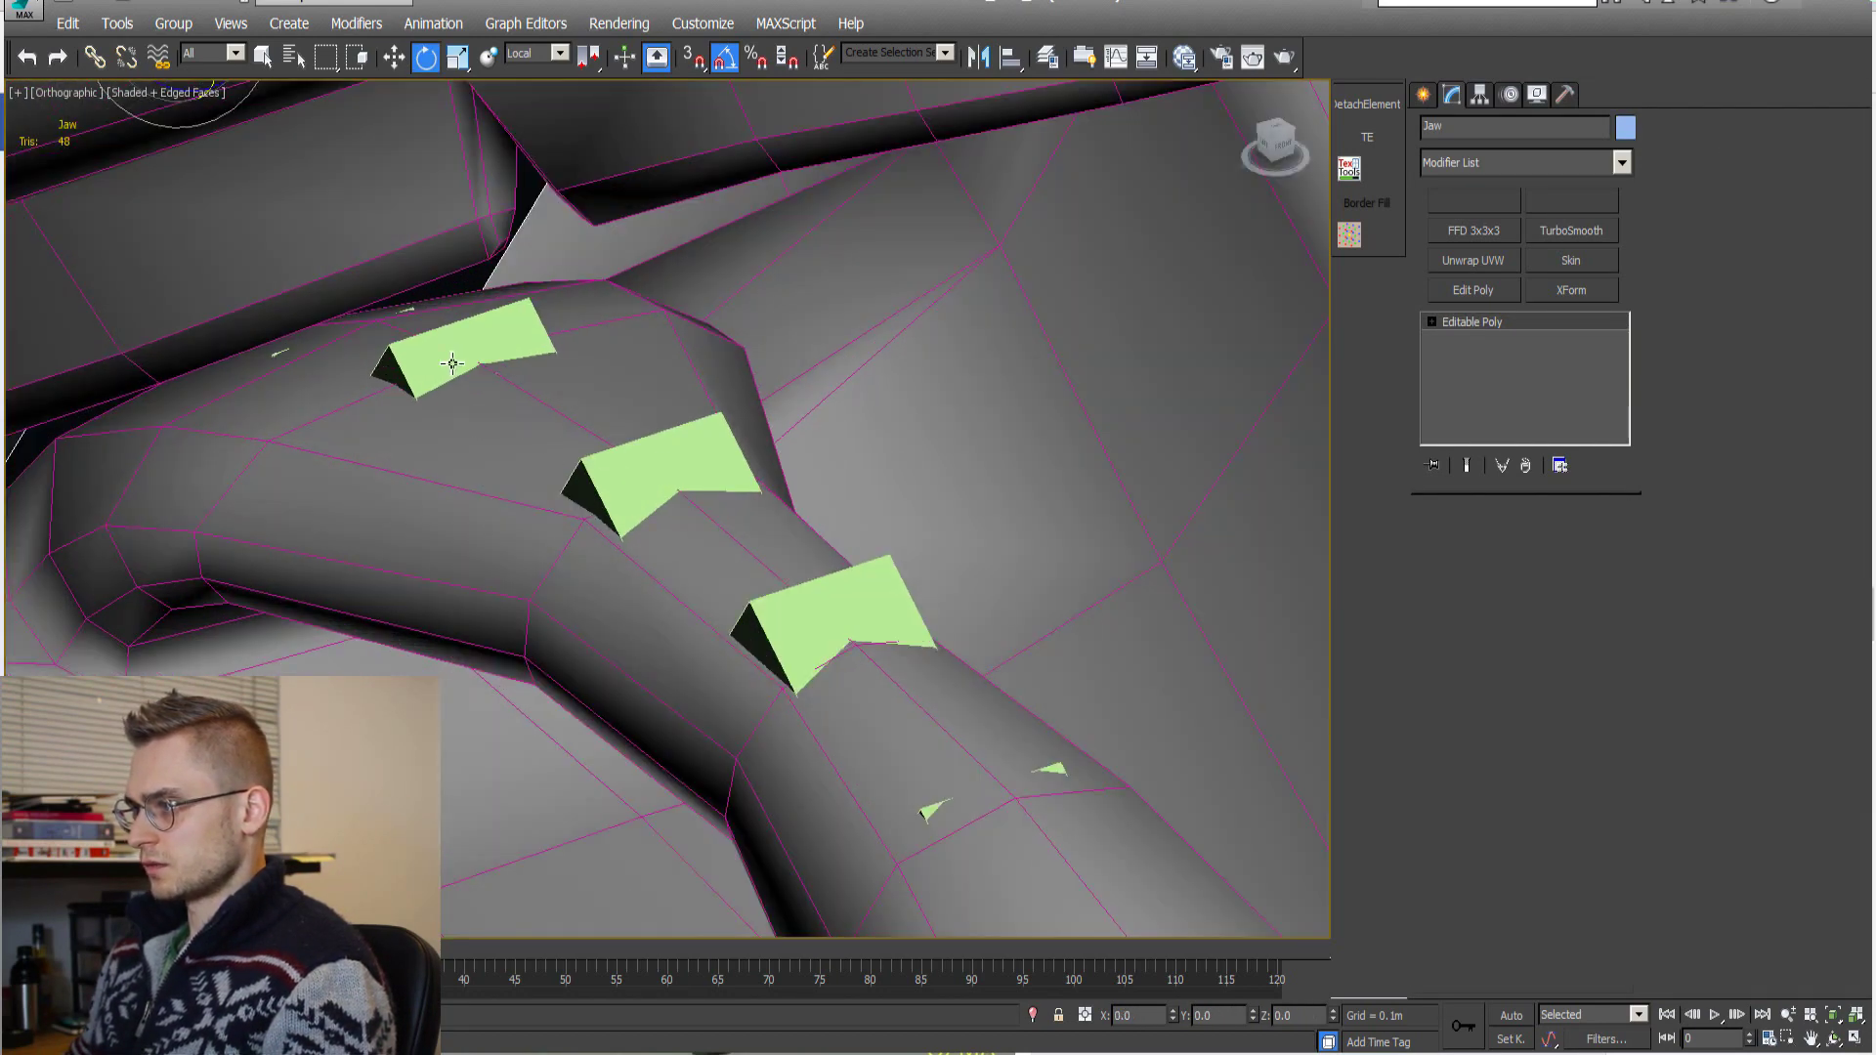
double_click(476, 401)
scroll(477, 415, down, 7)
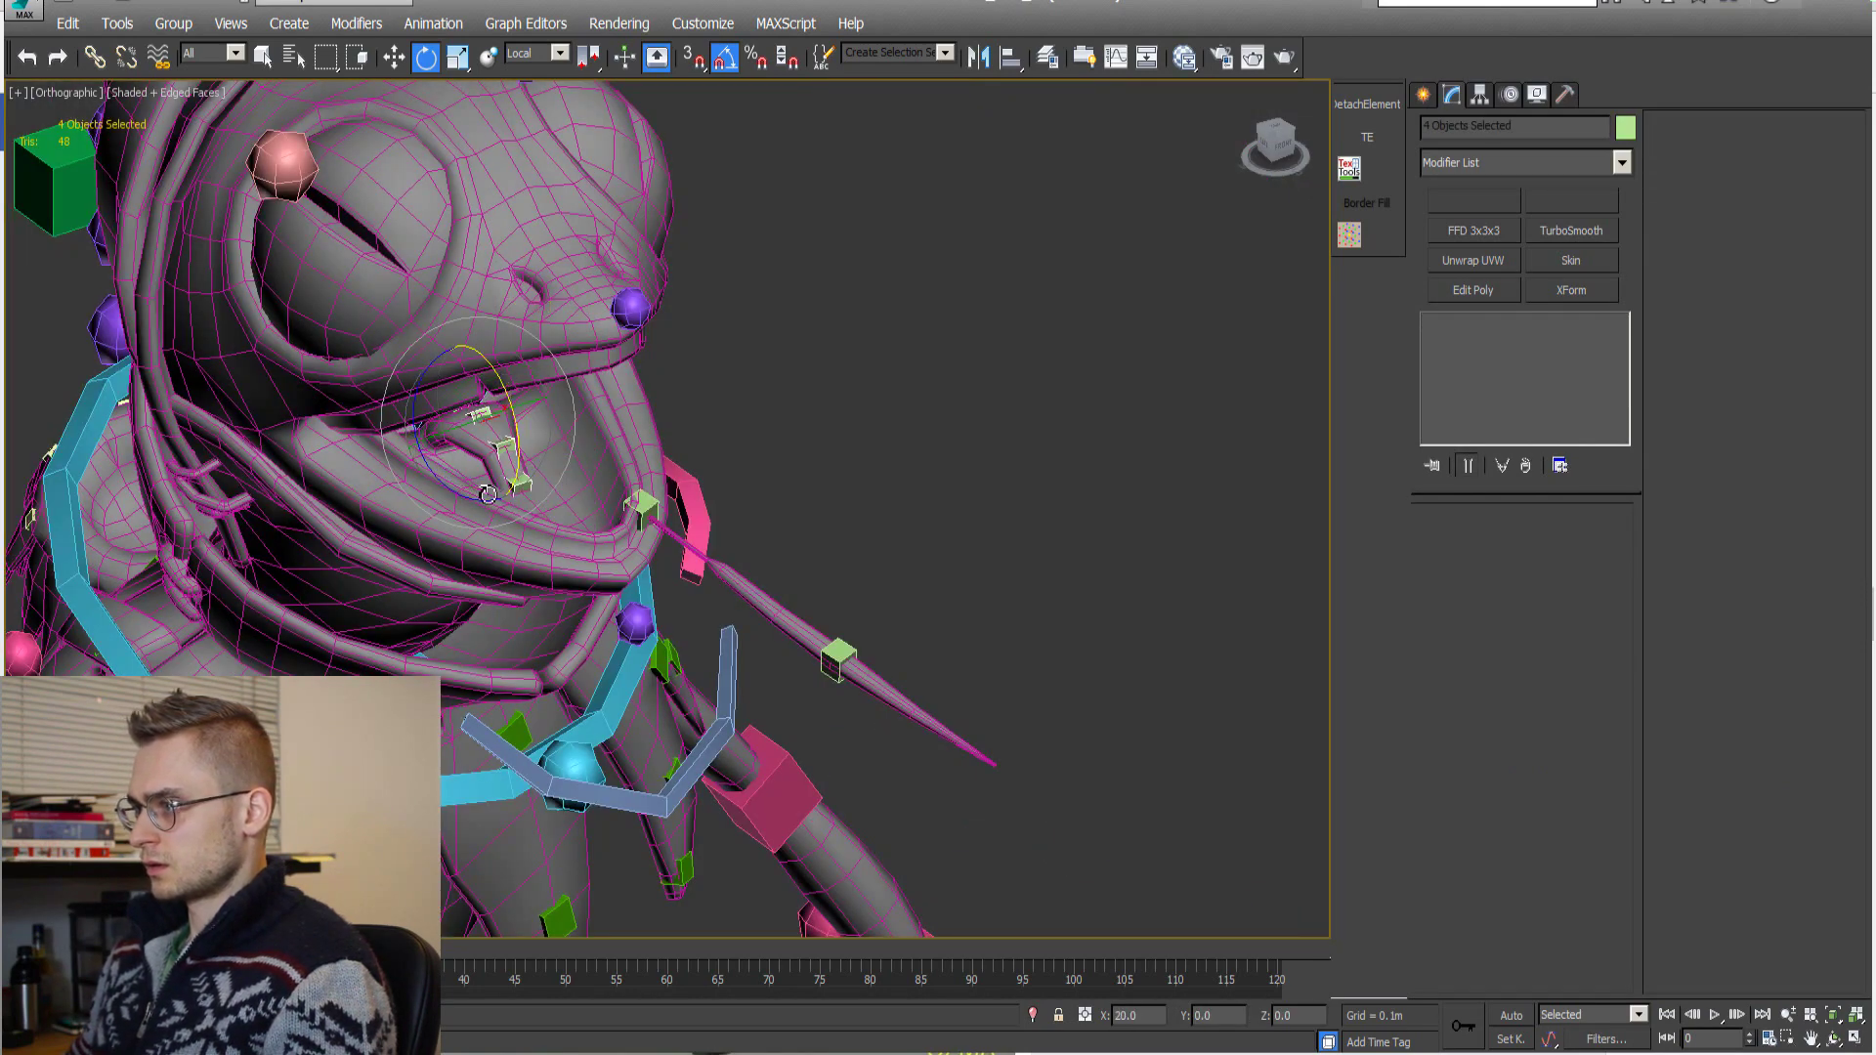
Move the four selected tongue controls forward and up in wireframe display so the tongue sticks out, and return to shaded view.
mouse_move(488, 494)
alt+middle_down()
mouse_move(498, 479)
mouse_move(385, 482)
mouse_move(529, 447)
alt+middle_up()
scroll(508, 469, up, 6)
key(F3)
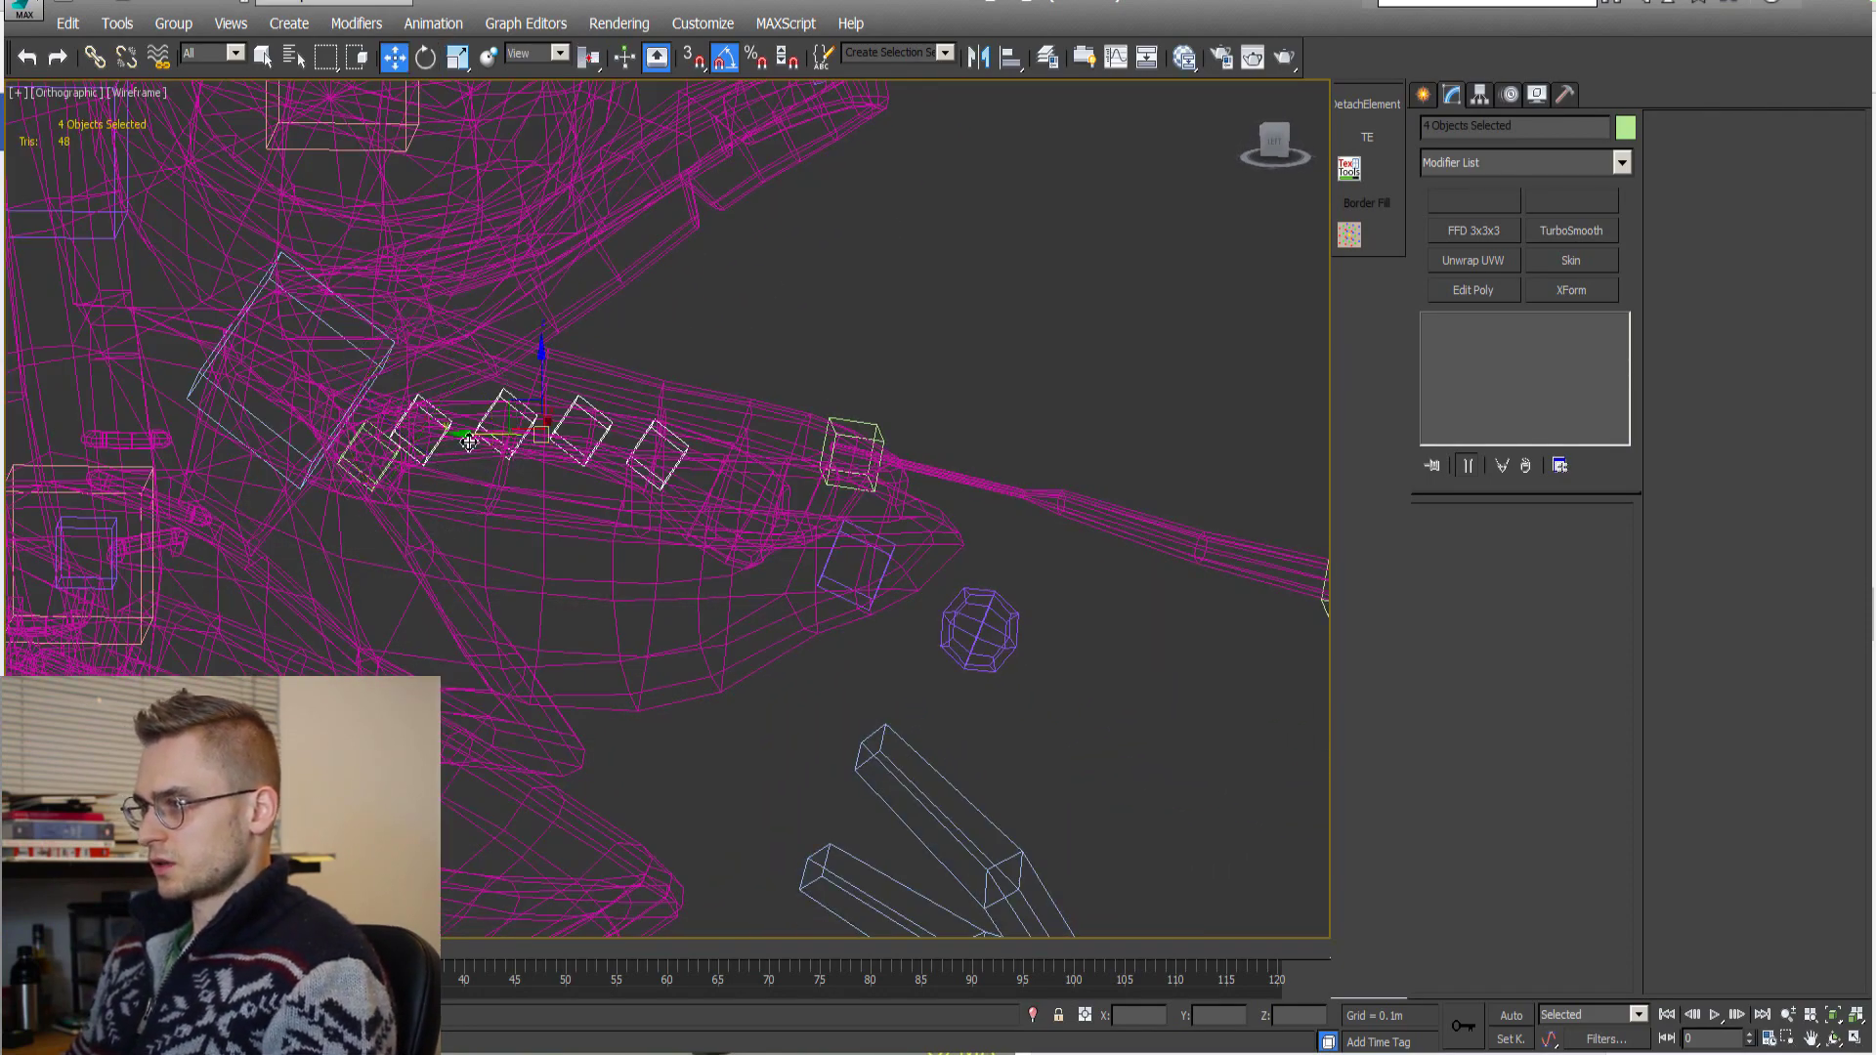
drag(790, 369, 850, 352)
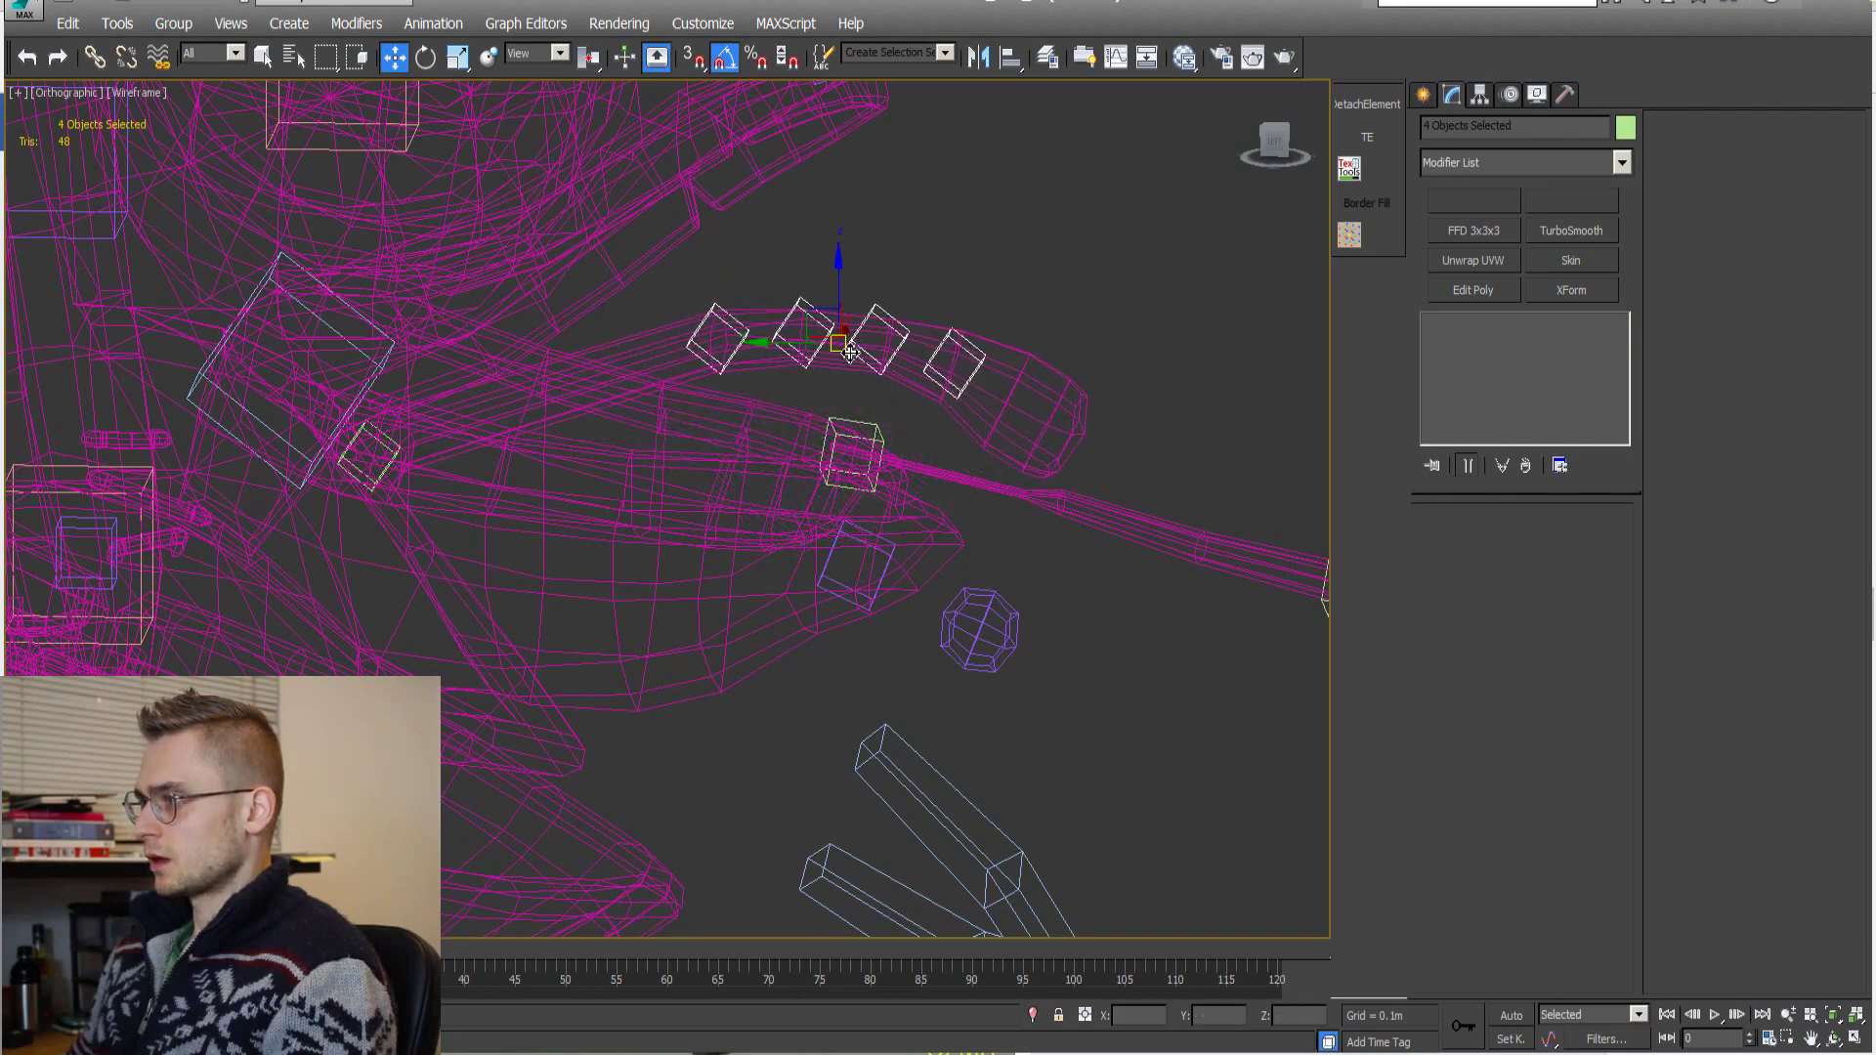
key(F3)
Select the Tongue_Mid control and try pulling the middle of the tongue forward.
scroll(788, 332, up, 5)
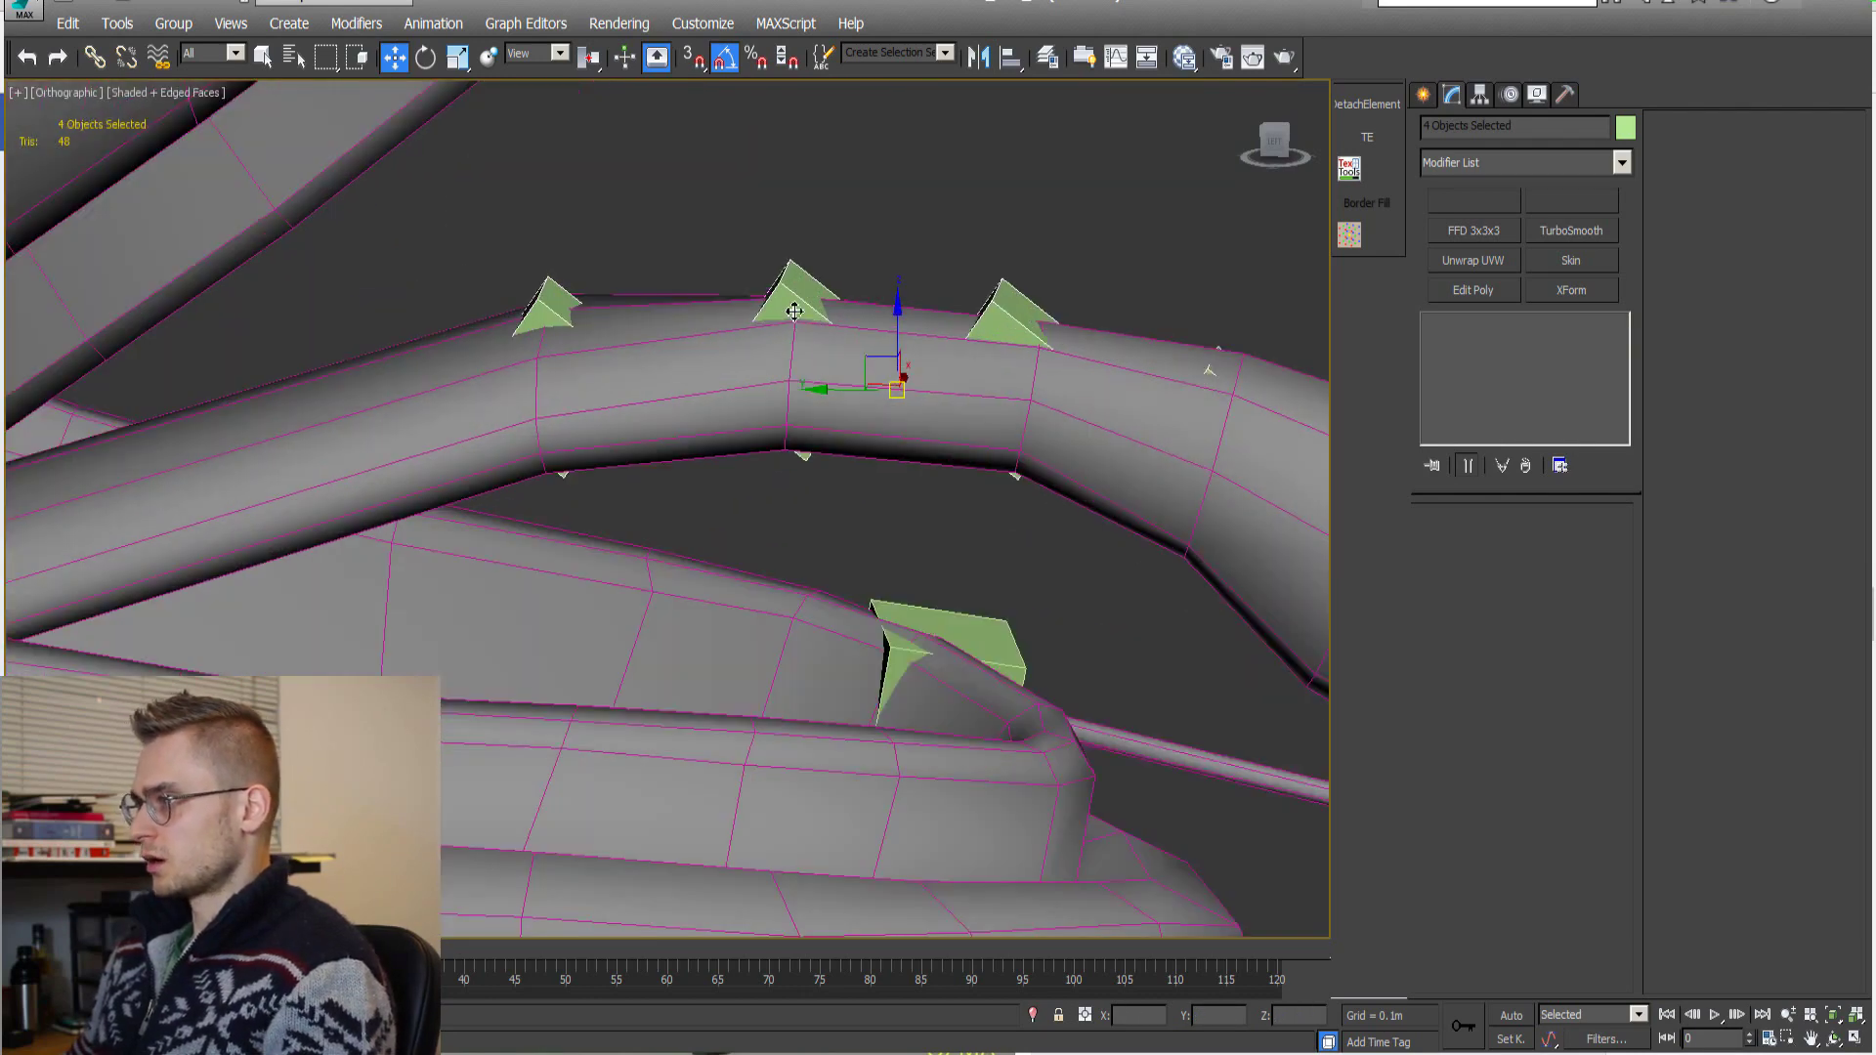
scroll(795, 310, down, 5)
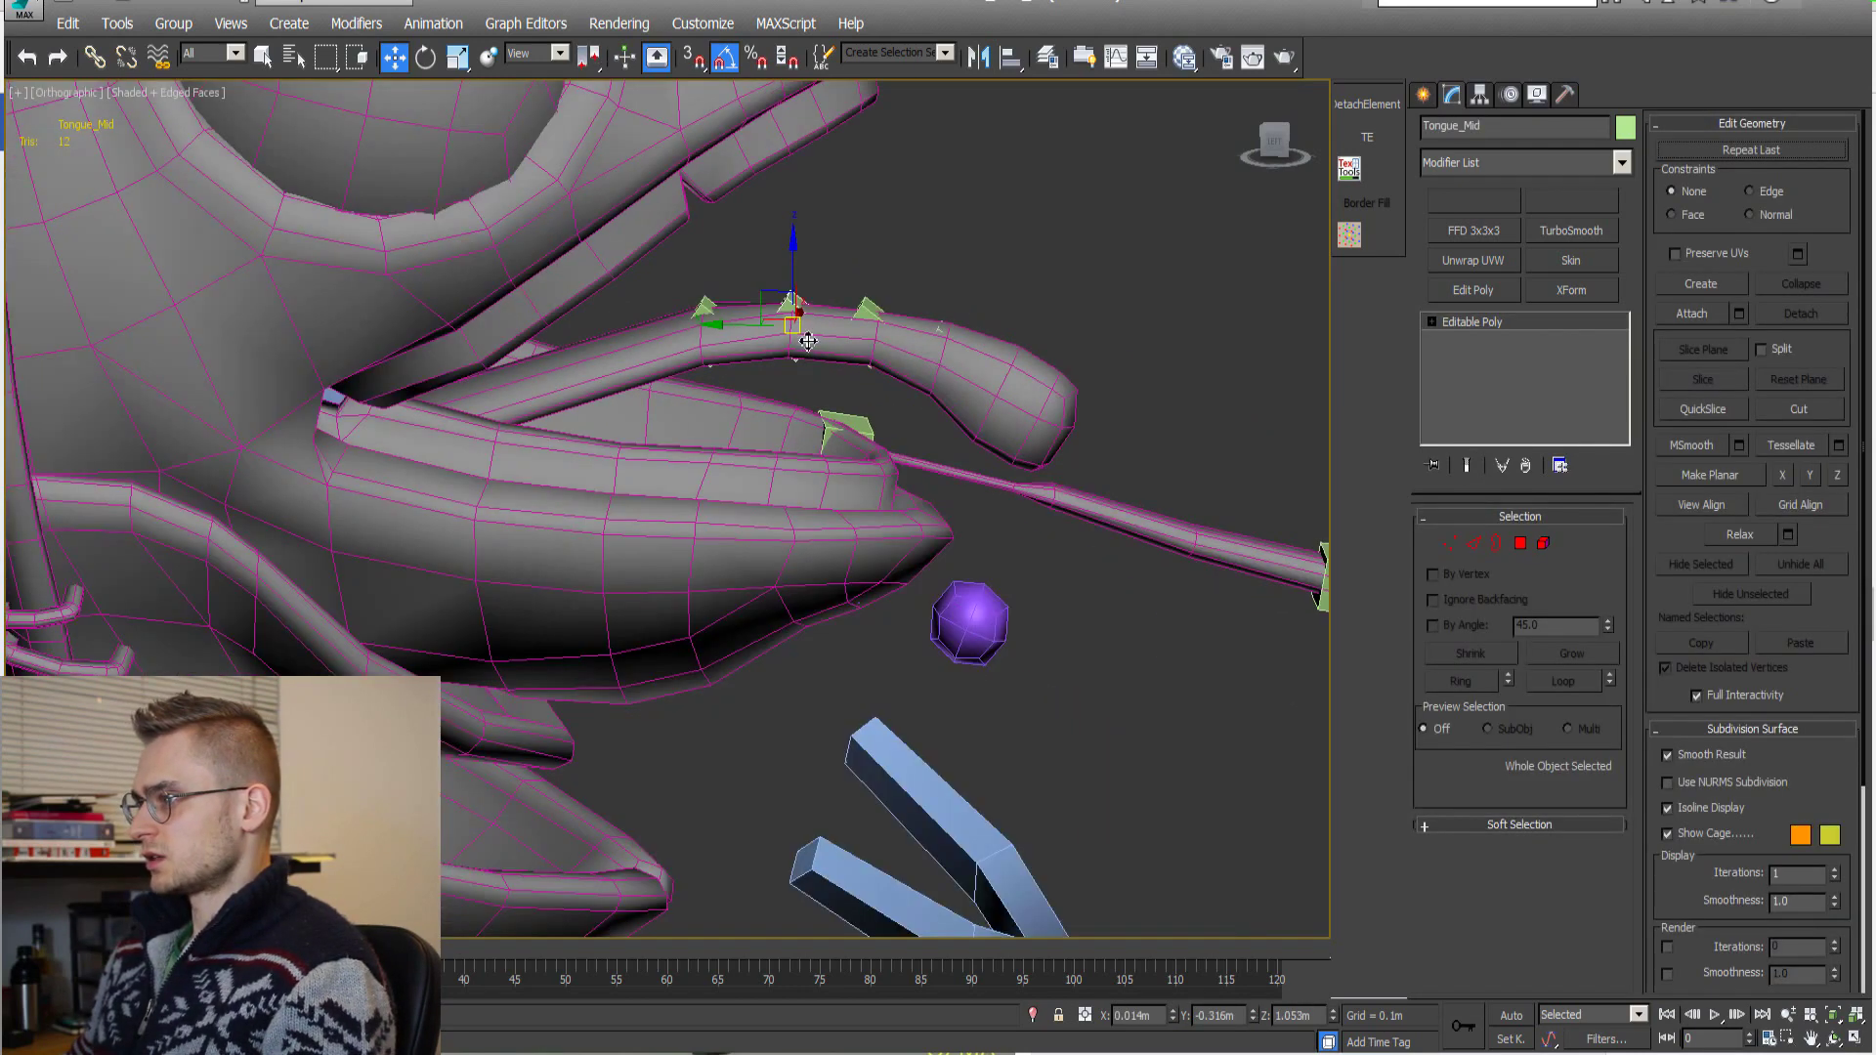
drag(799, 326, 926, 323)
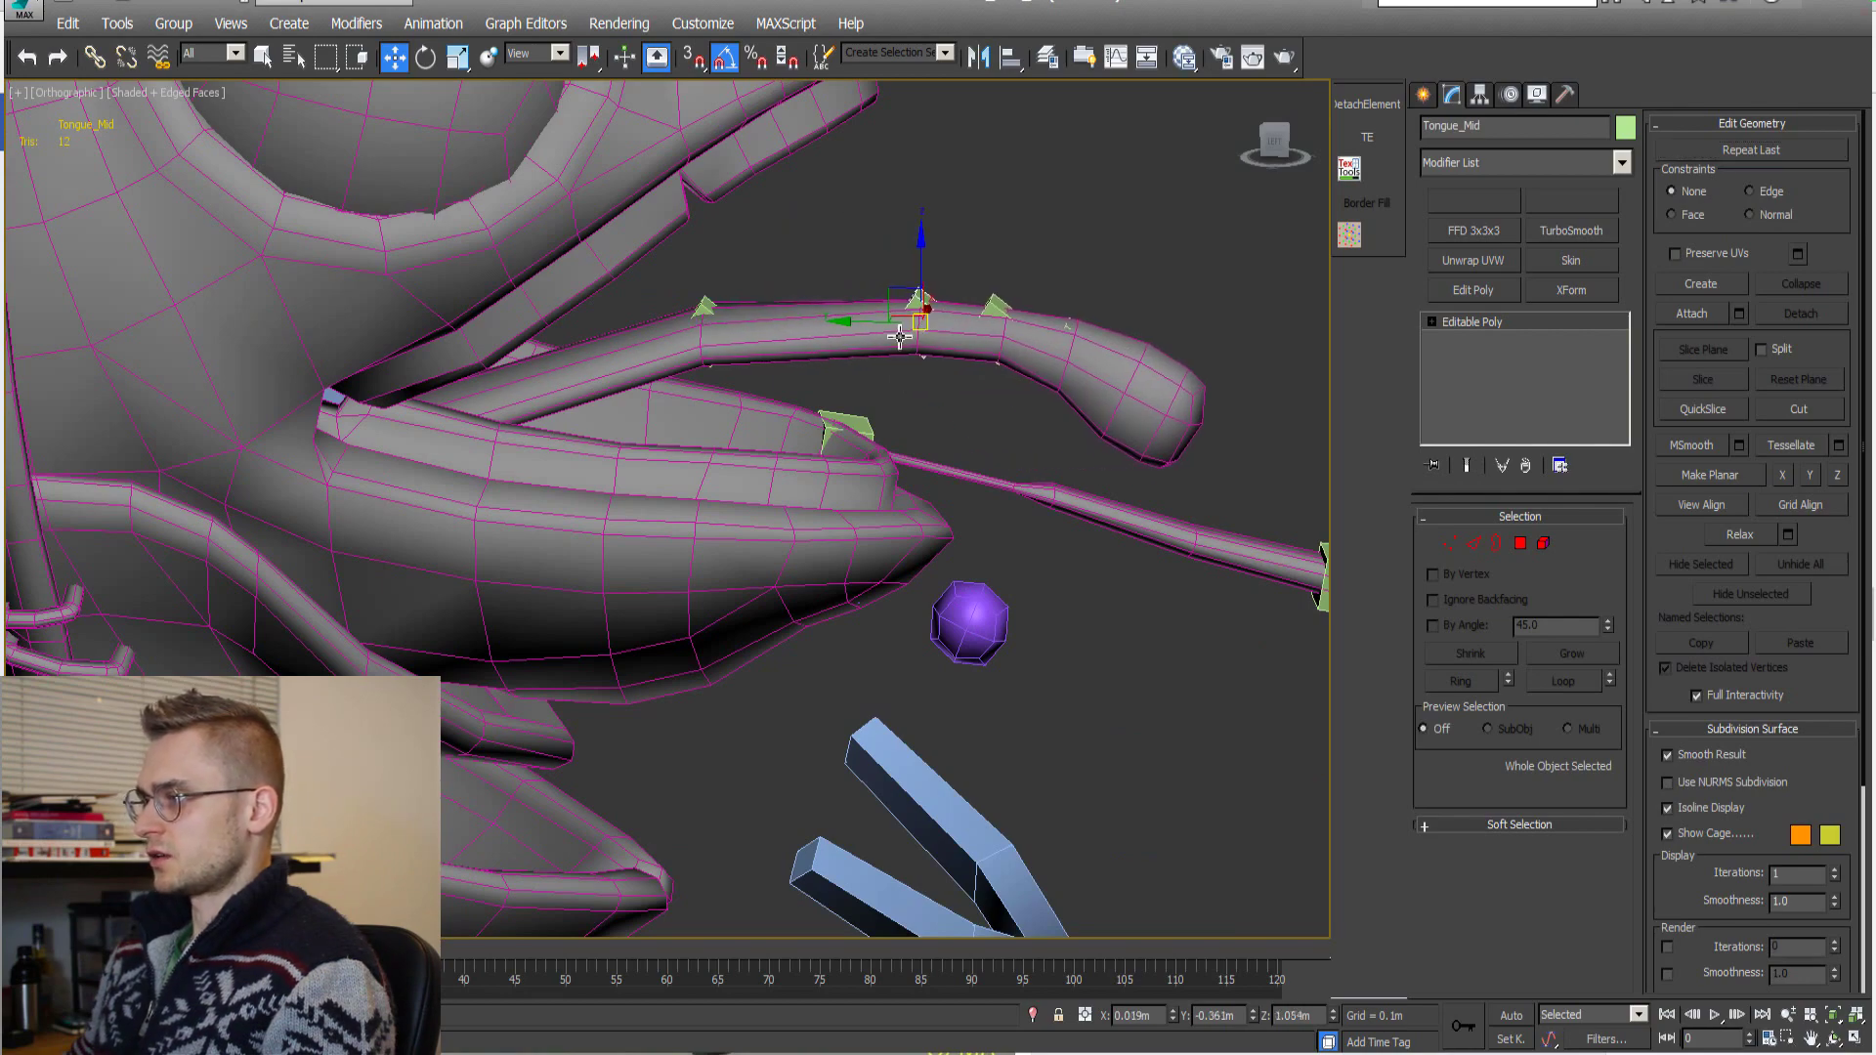
Examine the extended tongue and open jaw up close and in relation to the whole head.
alt+middle_drag(899, 337, 800, 431)
scroll(846, 518, down, 5)
scroll(846, 518, up, 5)
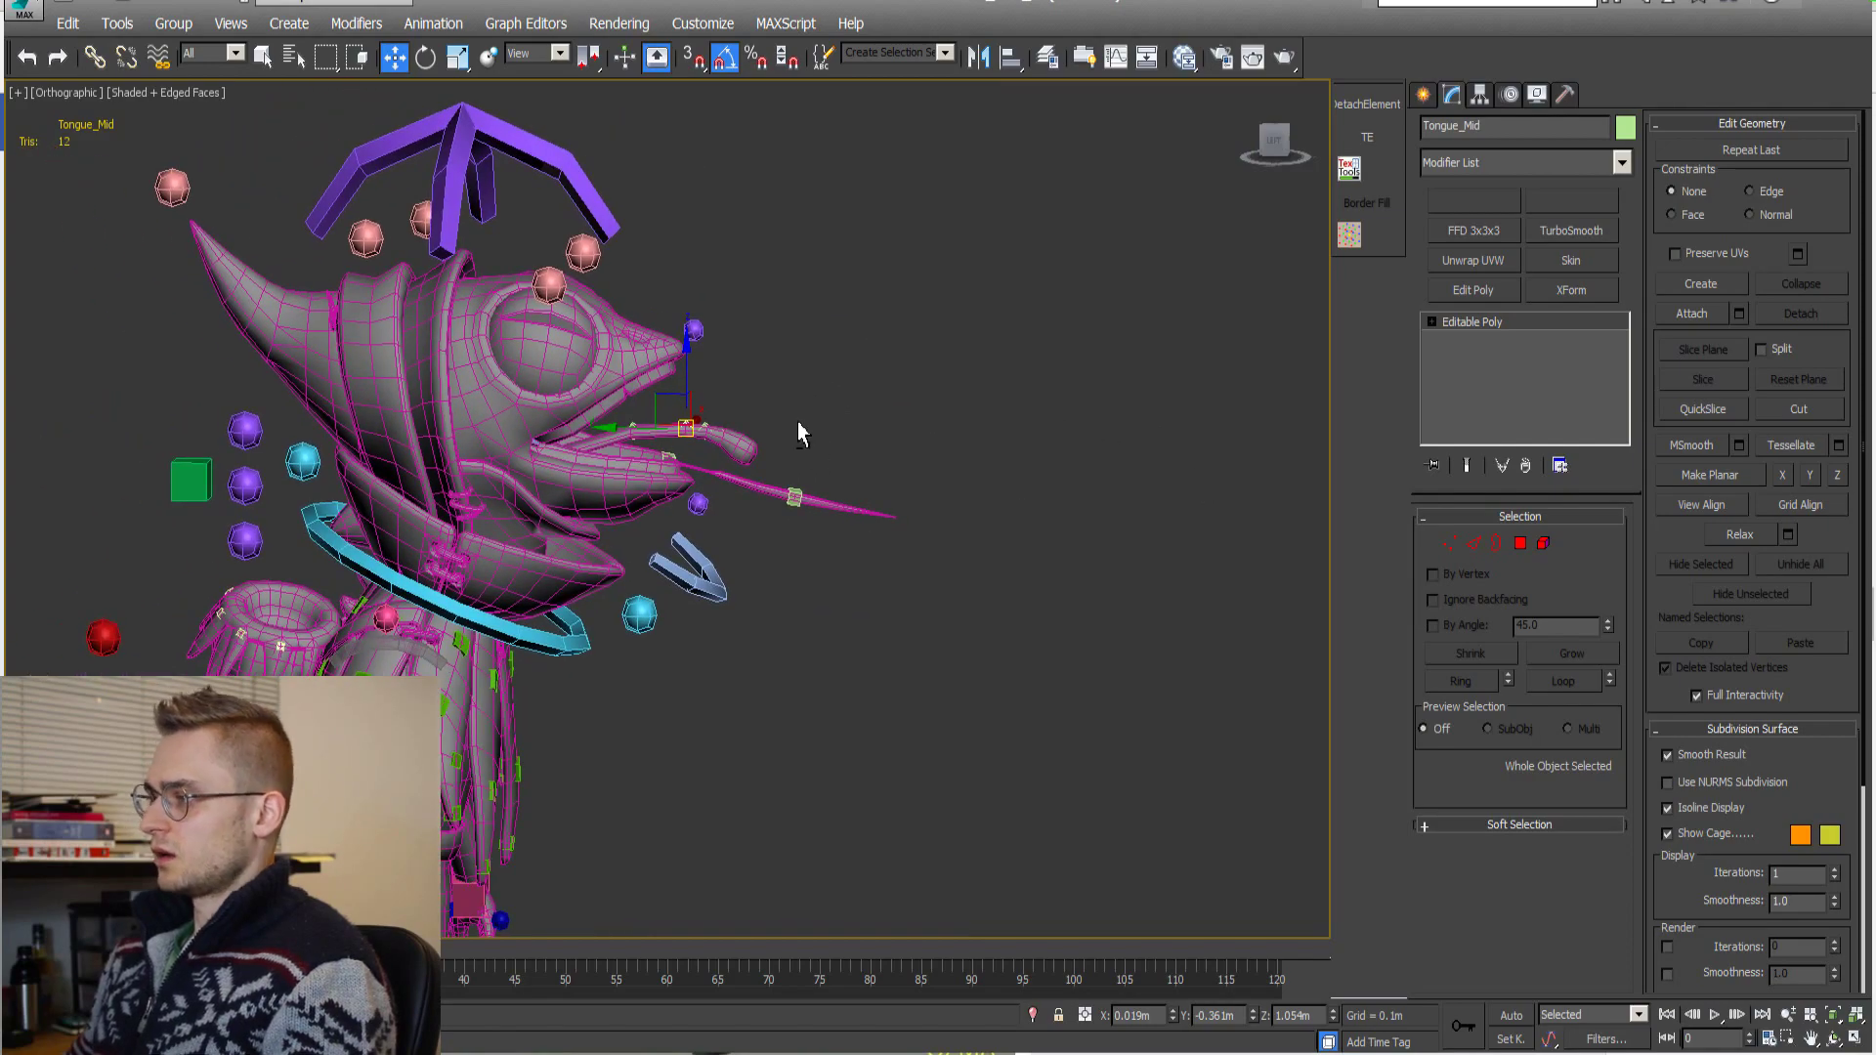
scroll(688, 448, up, 3)
middle_drag(688, 448, 783, 497)
alt+middle_drag(783, 498, 772, 441)
scroll(759, 486, down, 3)
scroll(758, 486, up, 2)
scroll(697, 422, up, 3)
scroll(788, 450, up, 2)
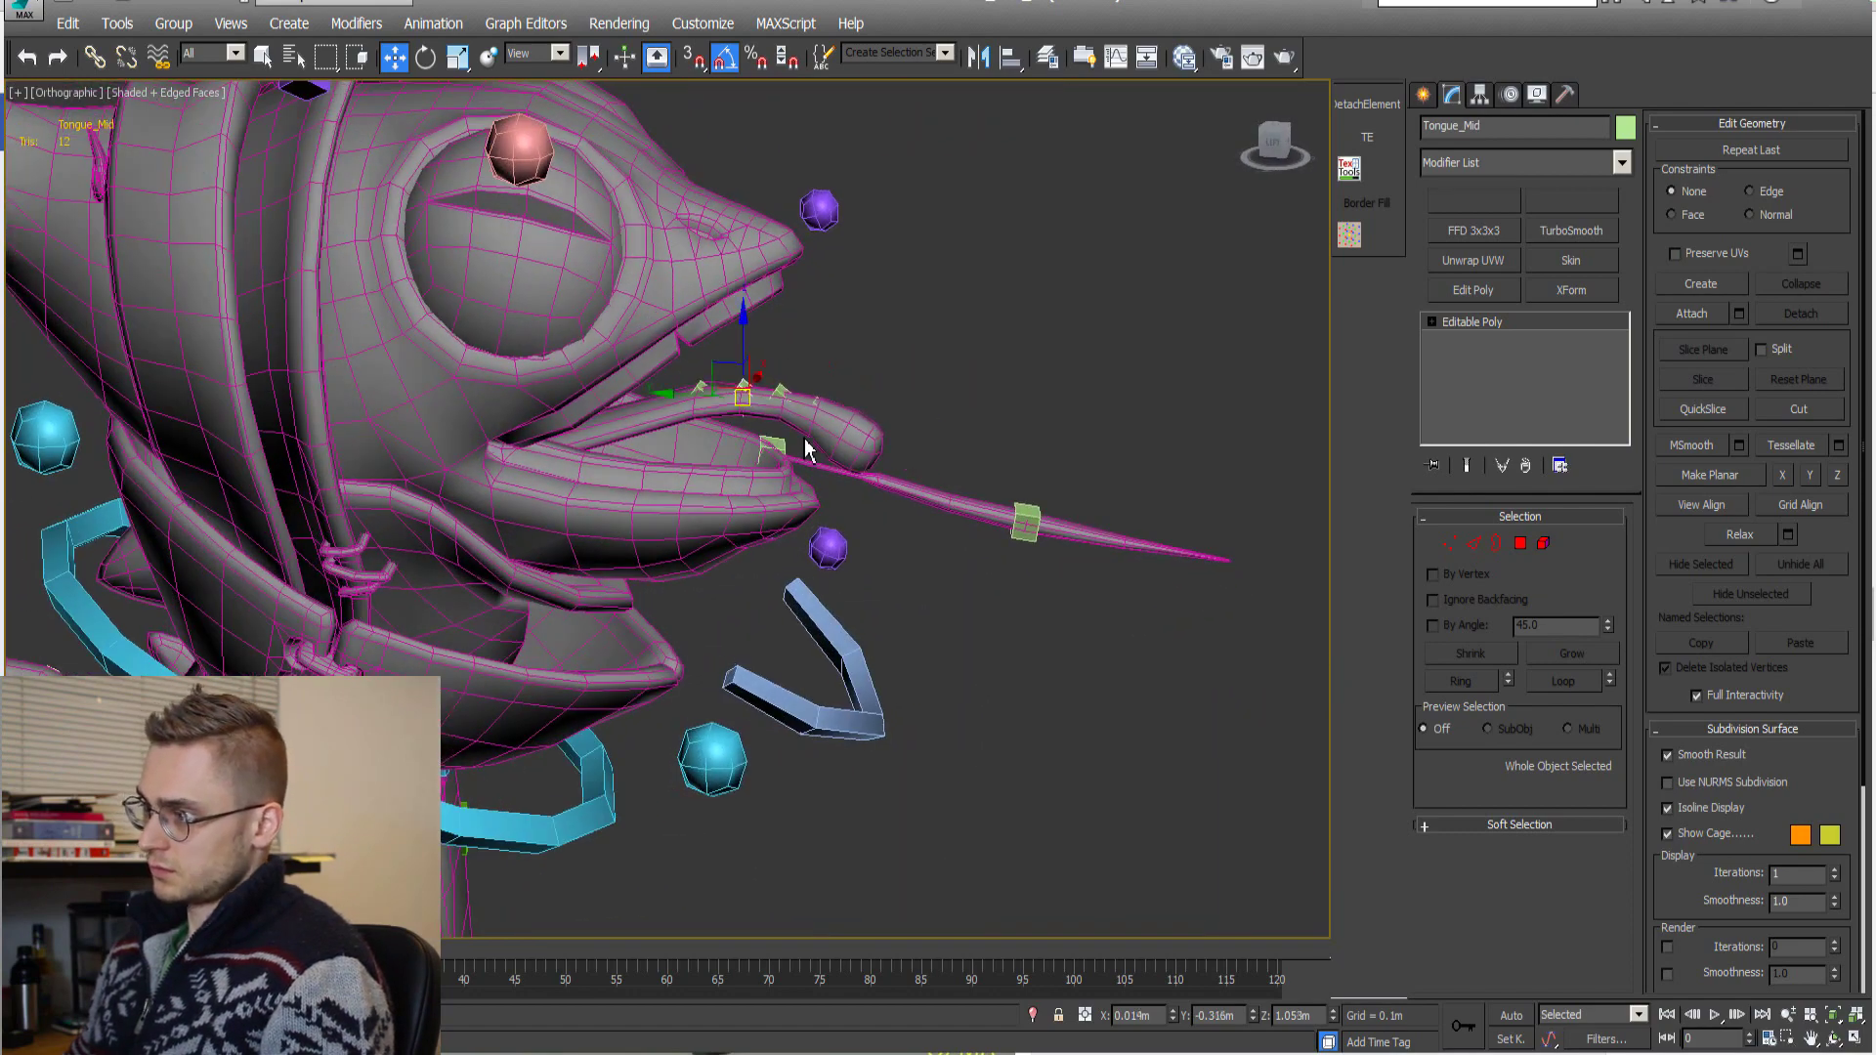
Enable envelope editing on the Lizard_01 mesh's Skin modifier and display the weights of Armor_Drapery_Front_Inner_Top_R.
double_click(807, 449)
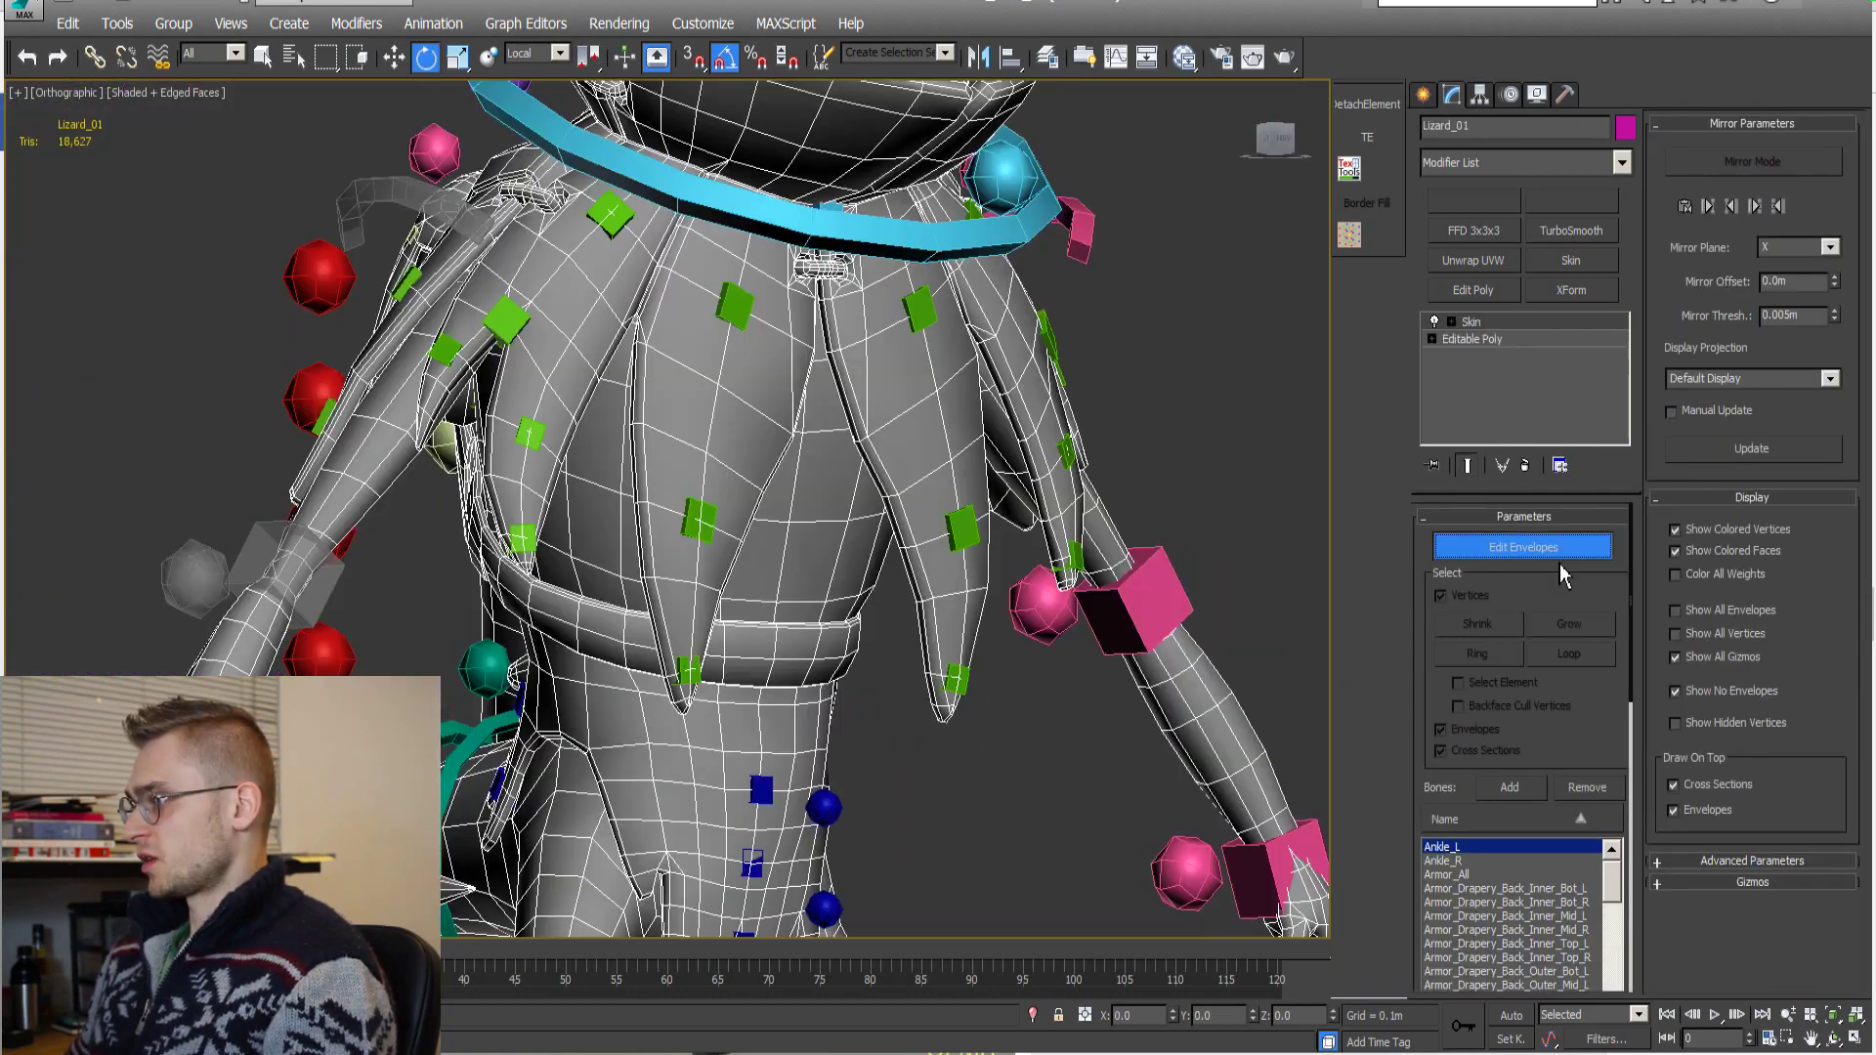
scroll(745, 335, up, 5)
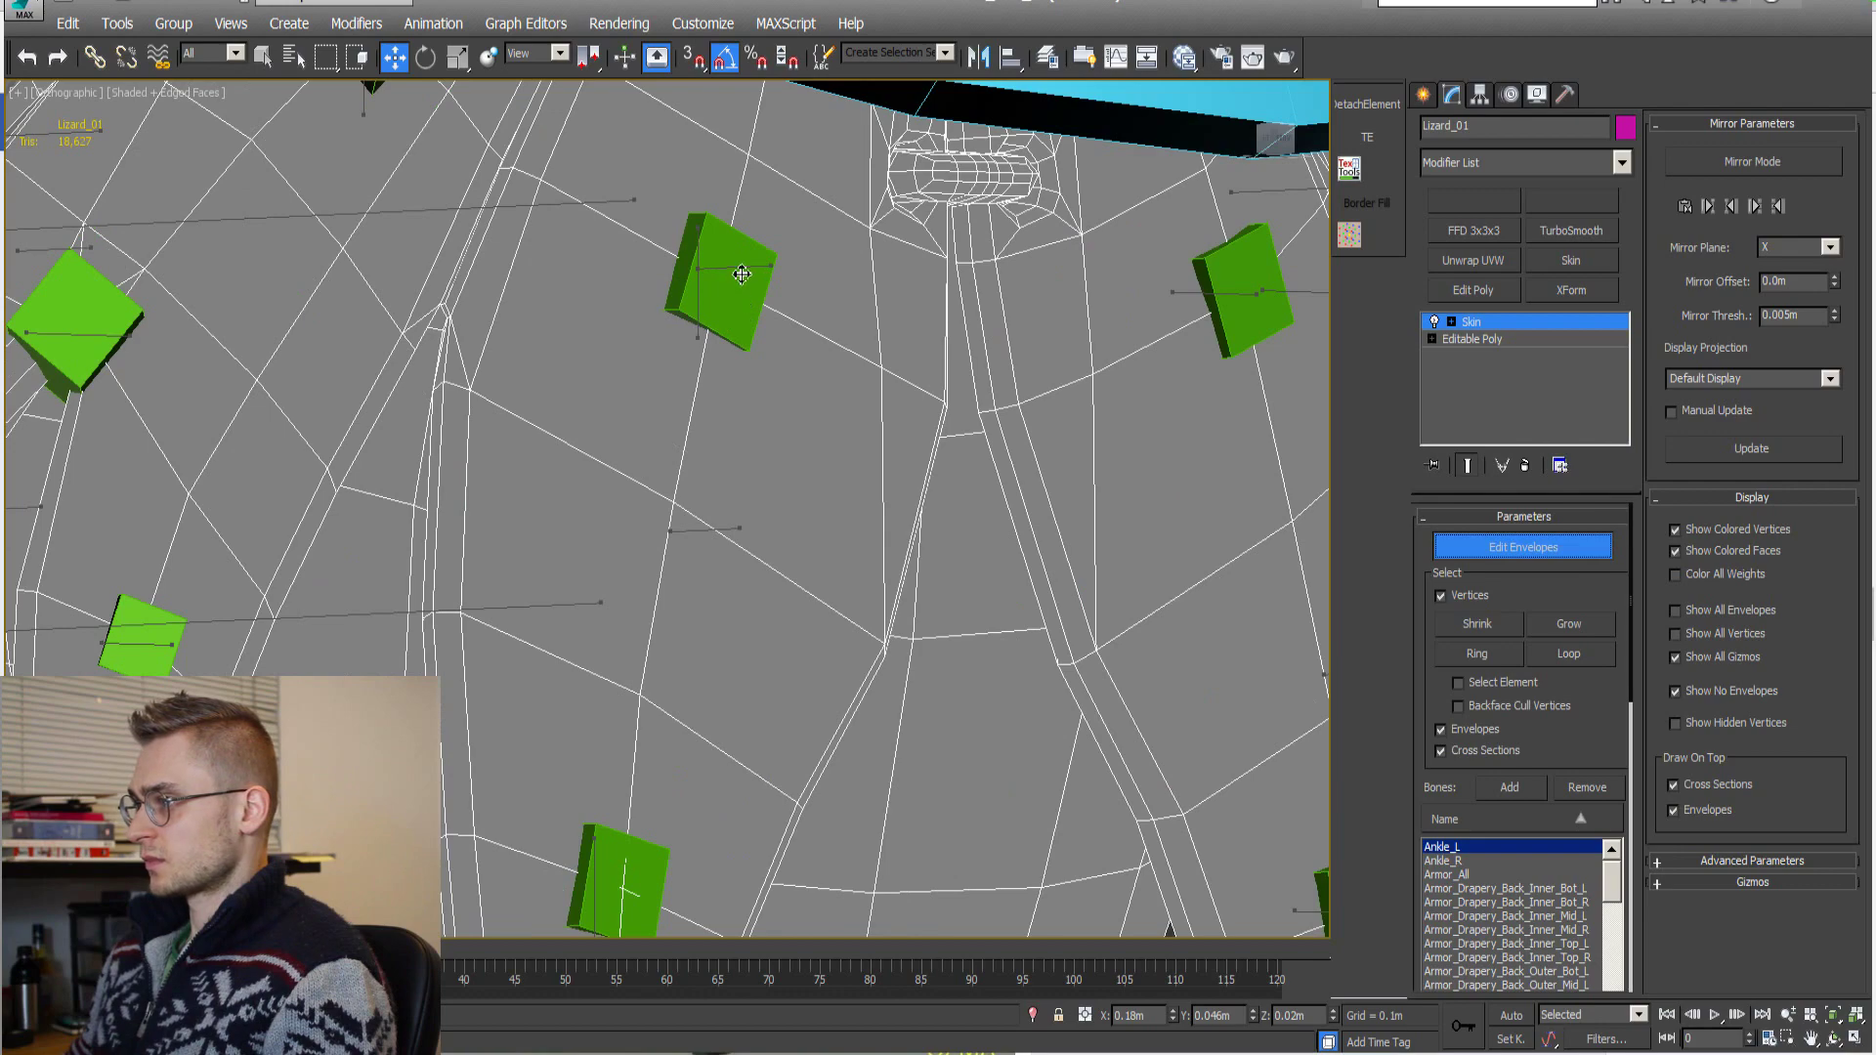
scroll(714, 371, down, 6)
click(696, 430)
scroll(699, 488, down, 3)
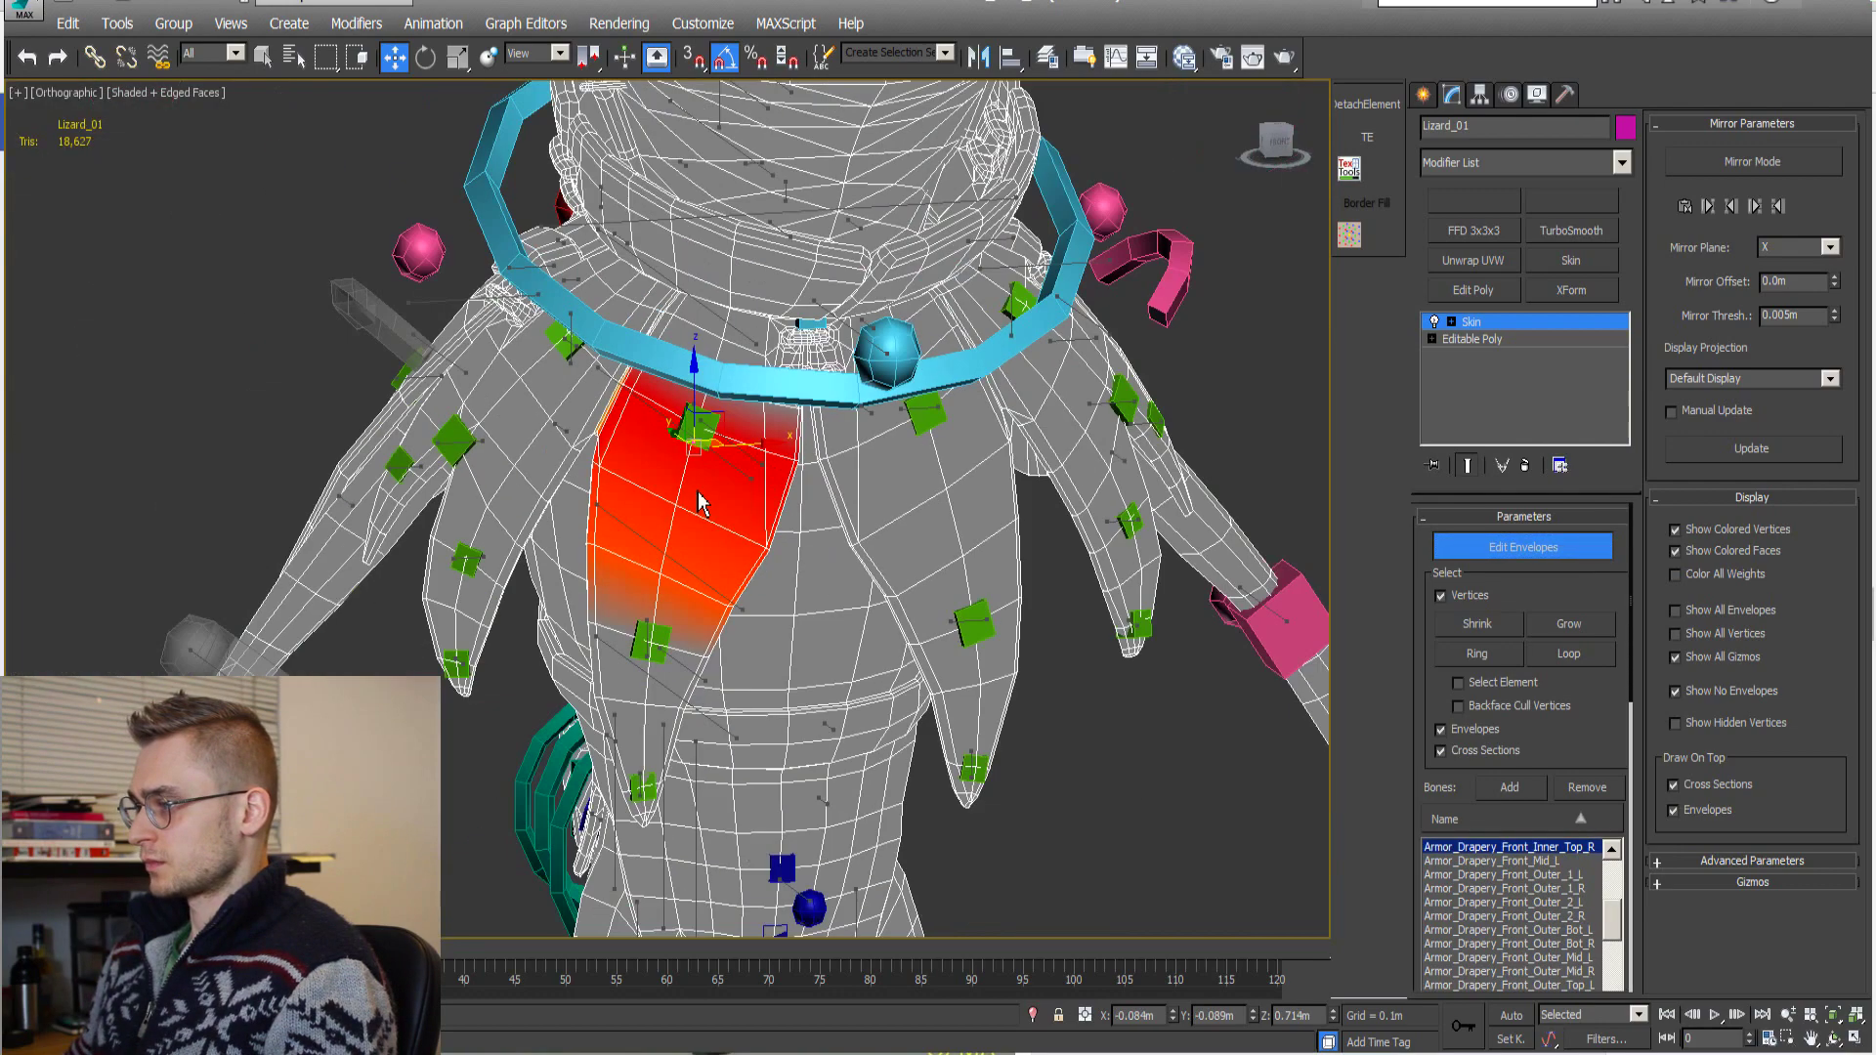
Display the skin weights of Armor_Drapery_Front_Inner_Bot_R at the tip of the front drapery.
scroll(655, 689, up, 6)
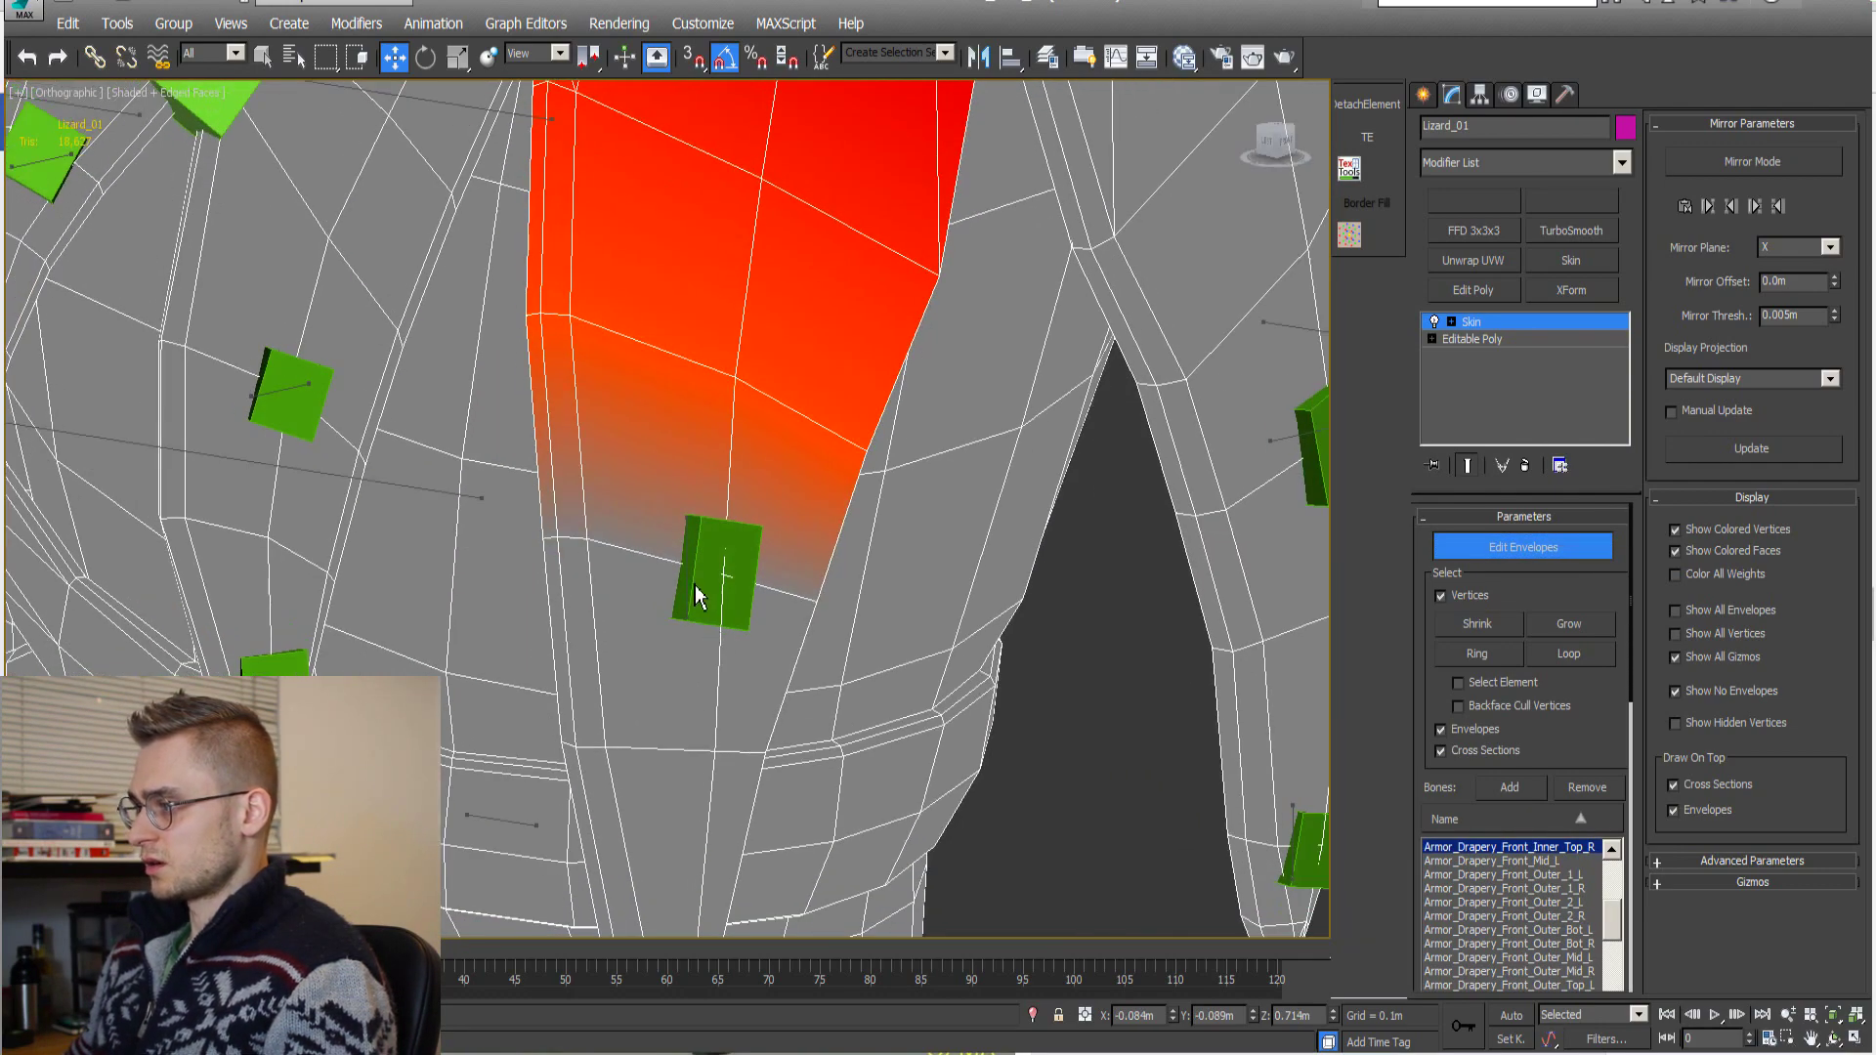
click(694, 584)
scroll(684, 576, down, 8)
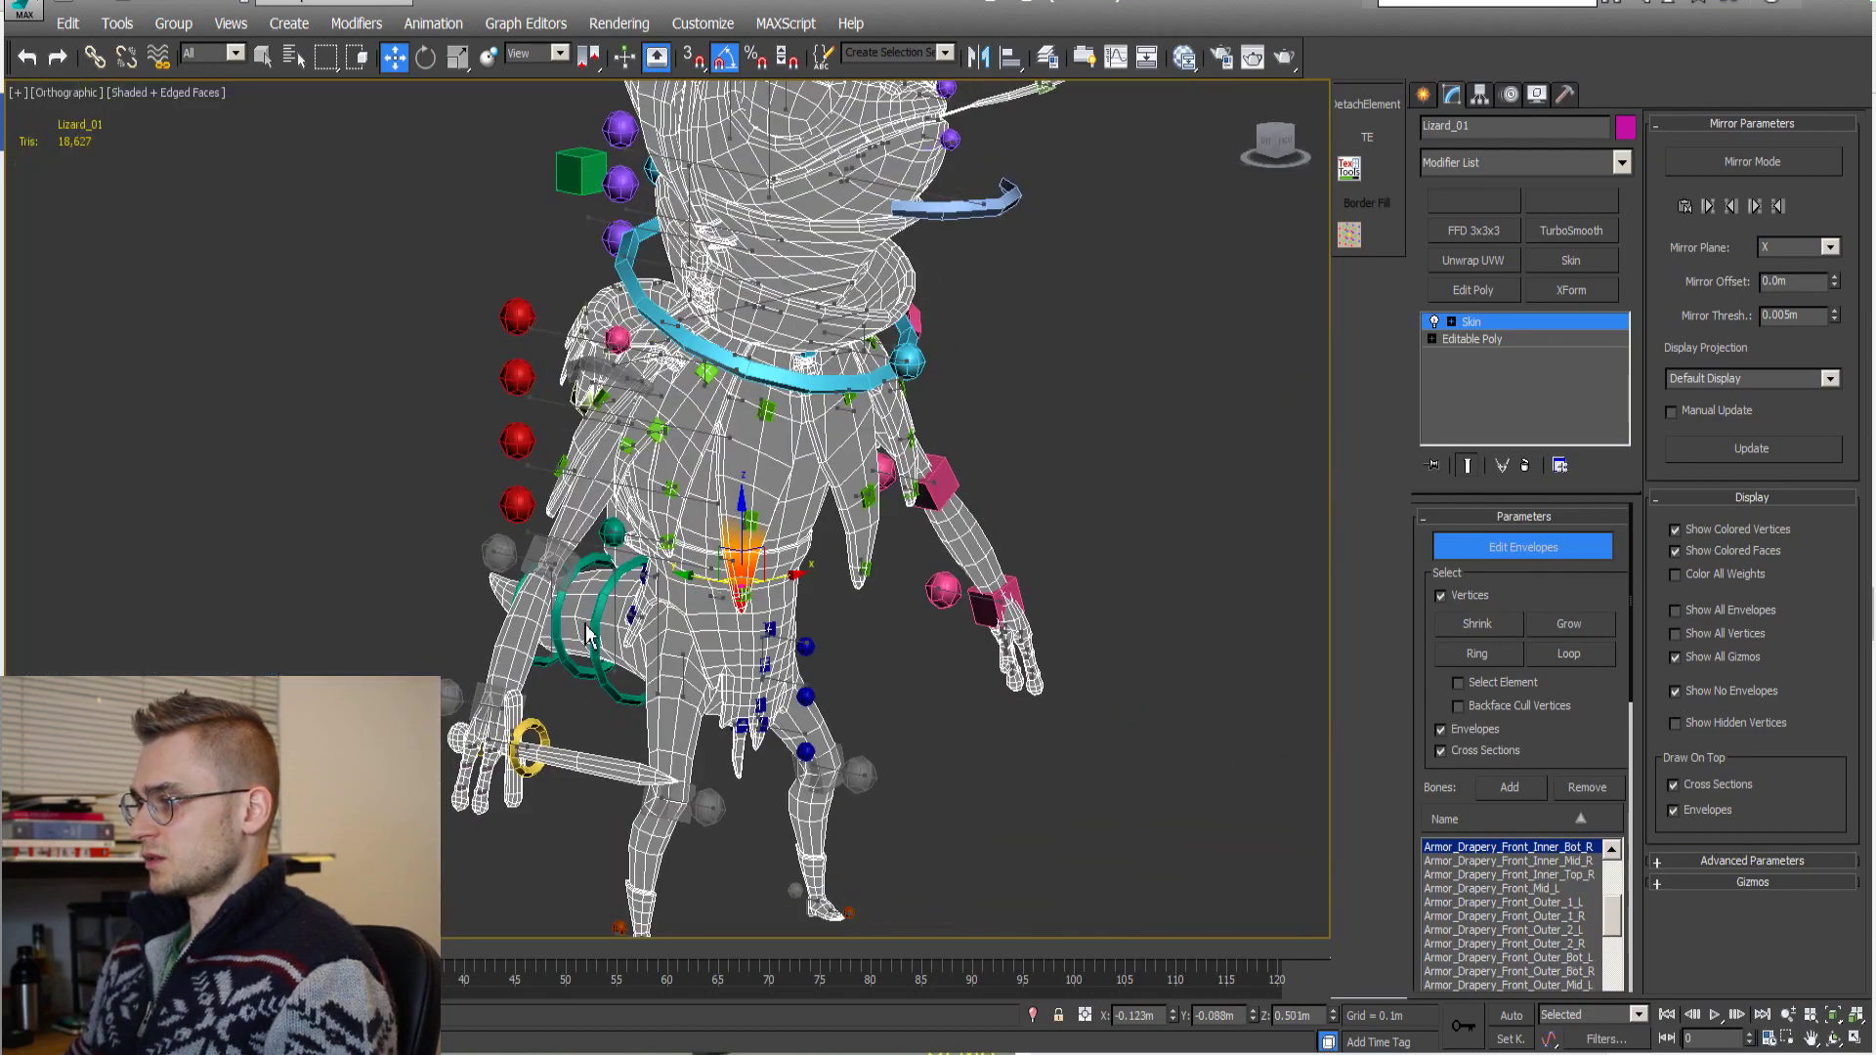
Display and examine the skin weights of the upper outer front drapery bone beside the shoulder strap.
scroll(601, 594, up, 8)
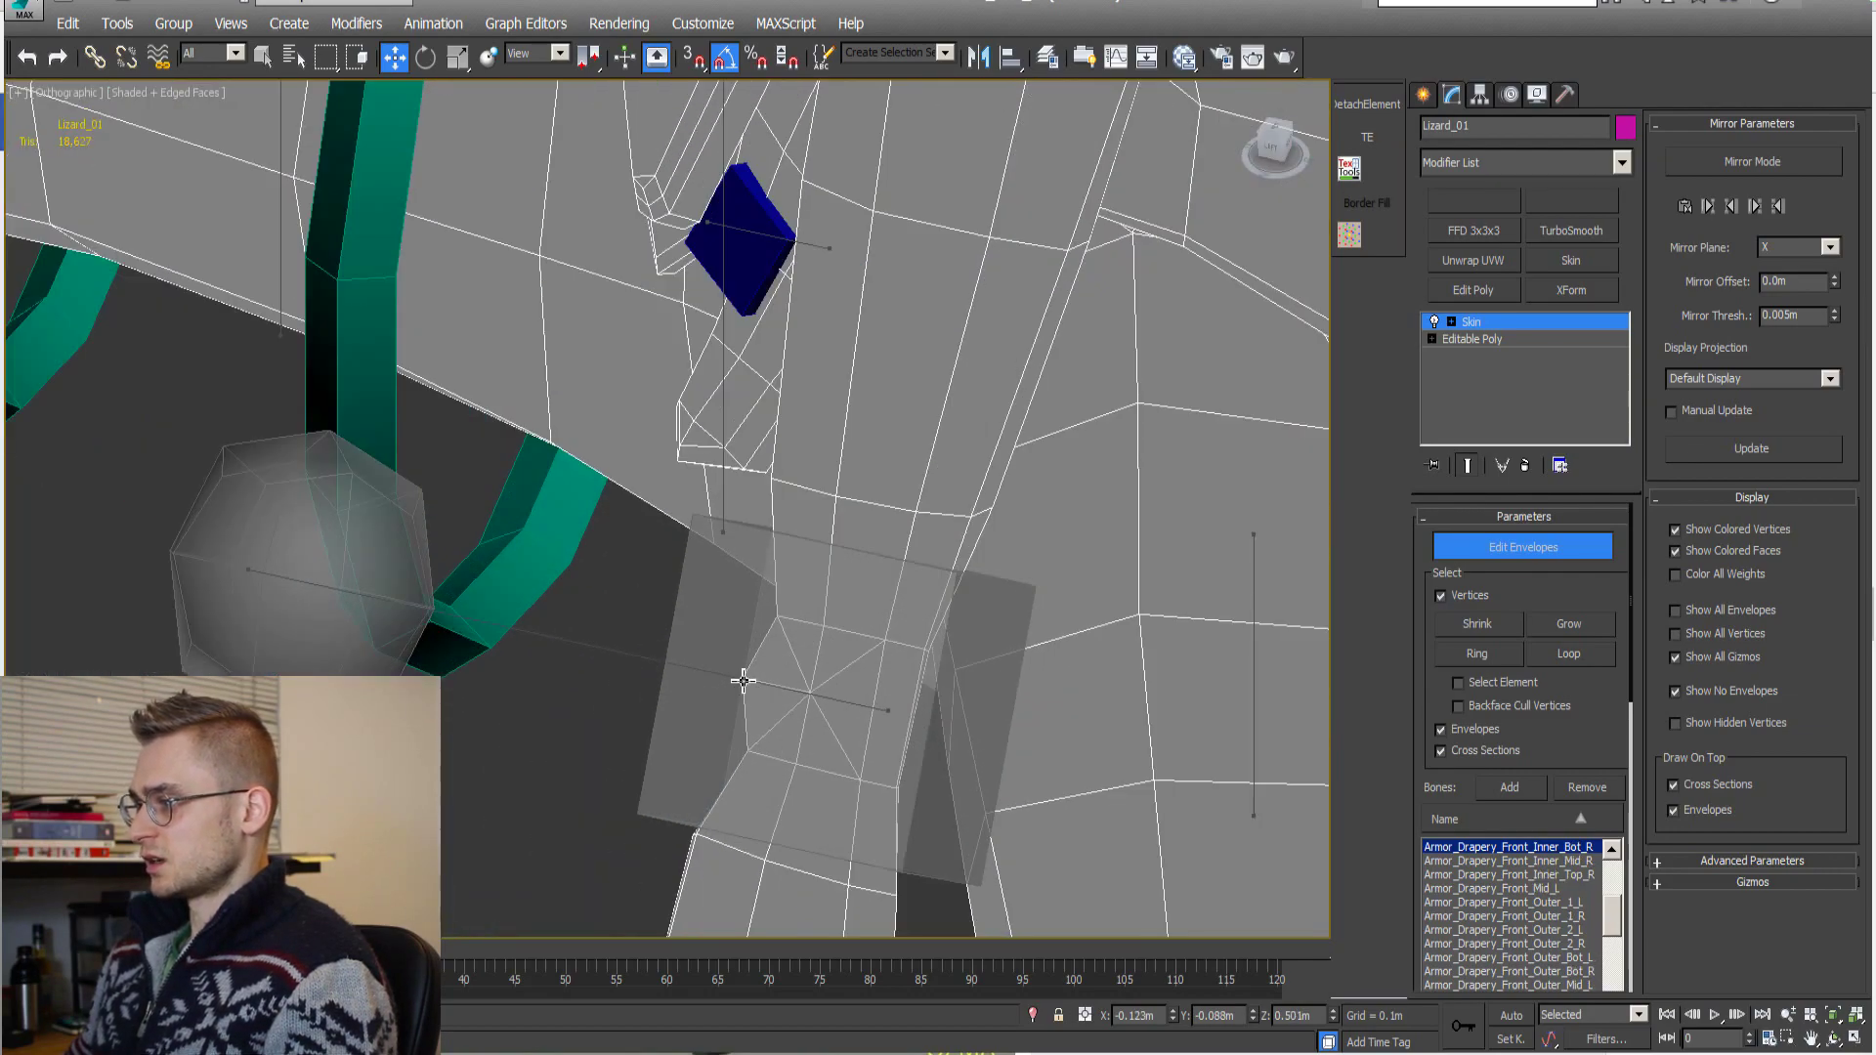
scroll(742, 681, down, 5)
mouse_move(778, 573)
alt+middle_down()
mouse_move(684, 537)
mouse_move(645, 488)
mouse_move(744, 572)
alt+middle_up()
scroll(640, 459, down, 4)
scroll(637, 430, up, 5)
alt+middle_drag(526, 510, 607, 521)
click(608, 341)
middle_drag(594, 416, 636, 427)
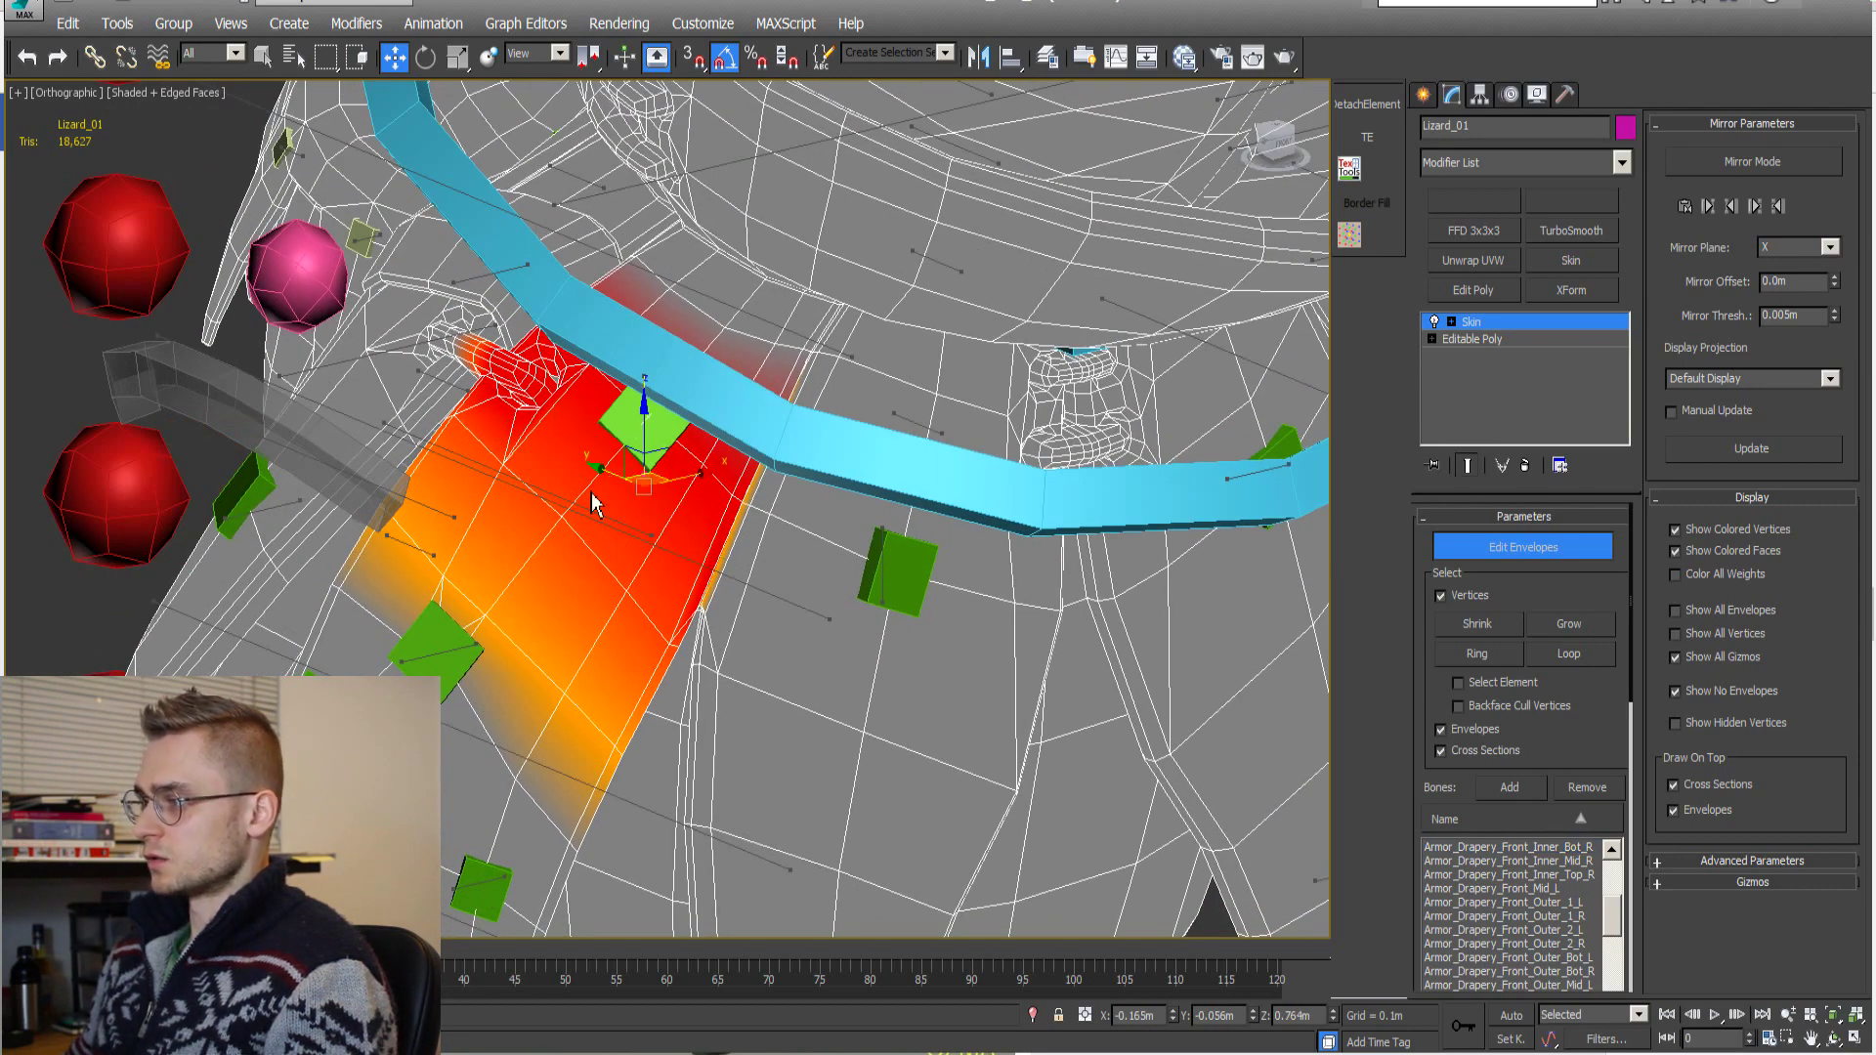
alt+middle_drag(594, 504, 681, 480)
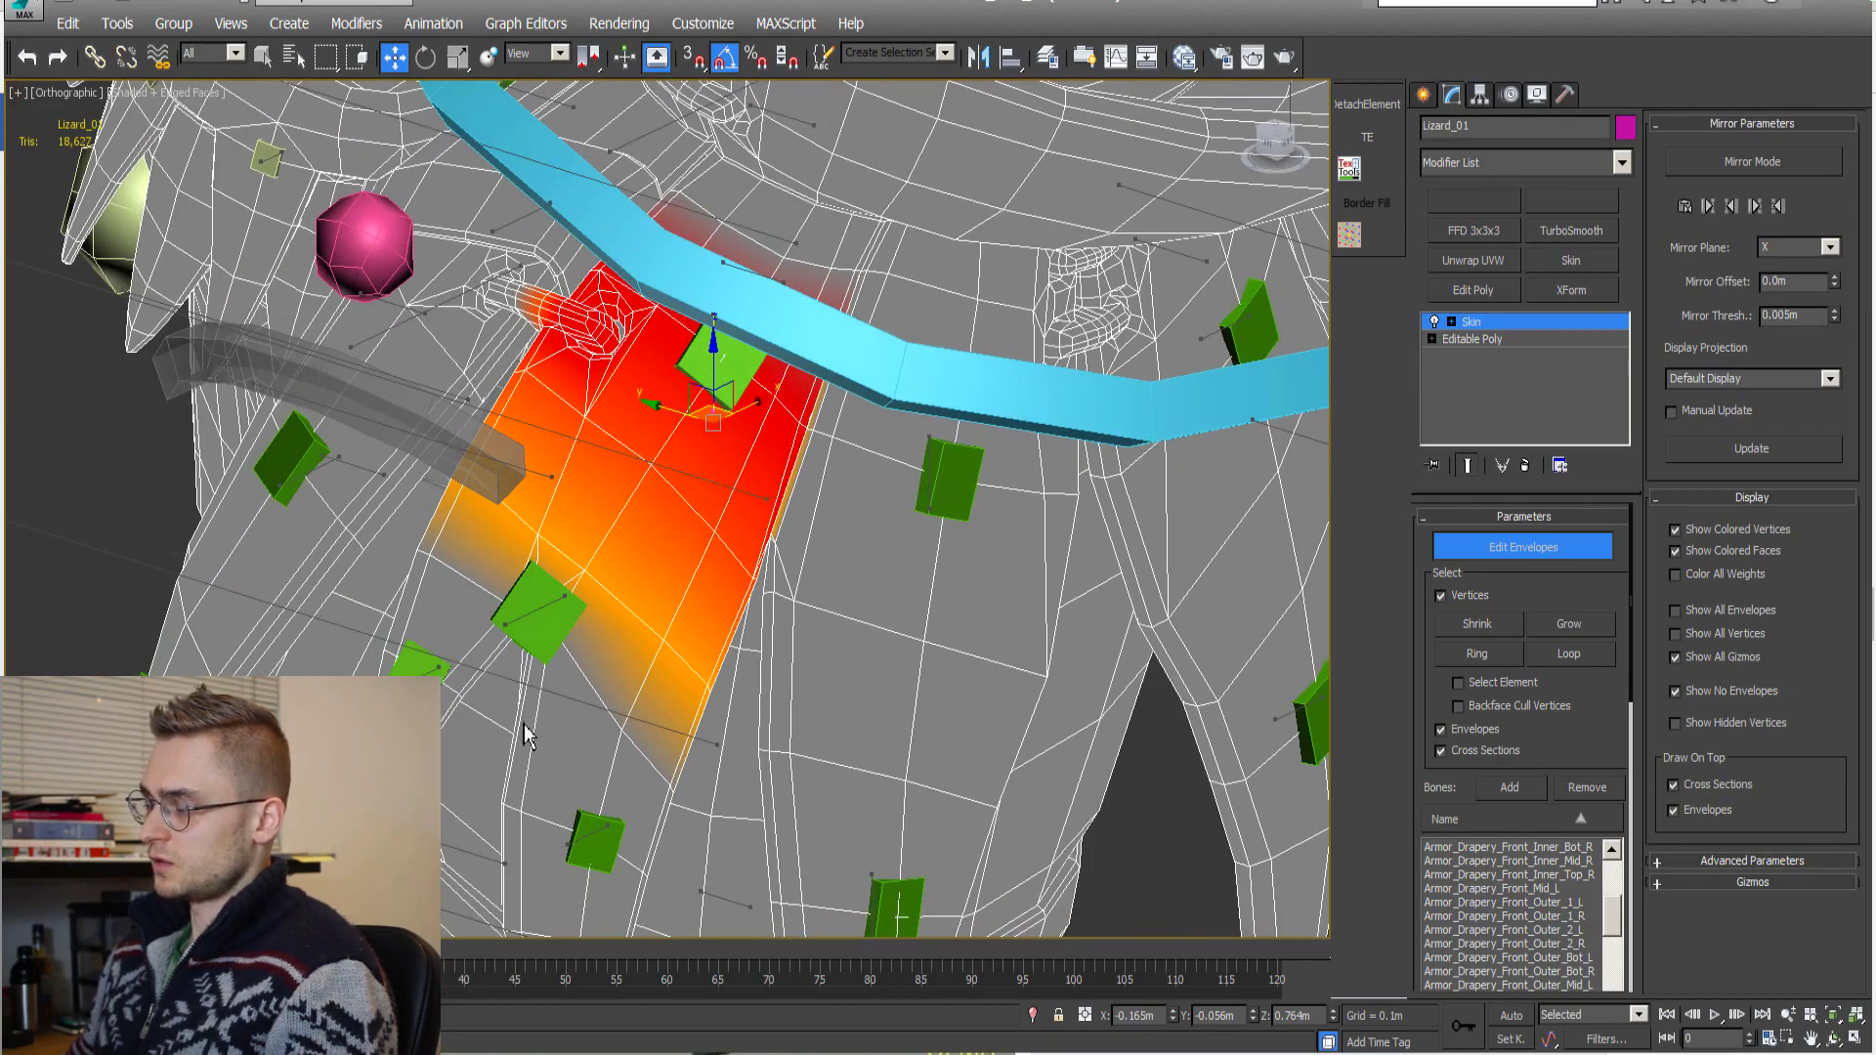
alt+middle_drag(524, 735, 639, 525)
scroll(640, 525, down, 4)
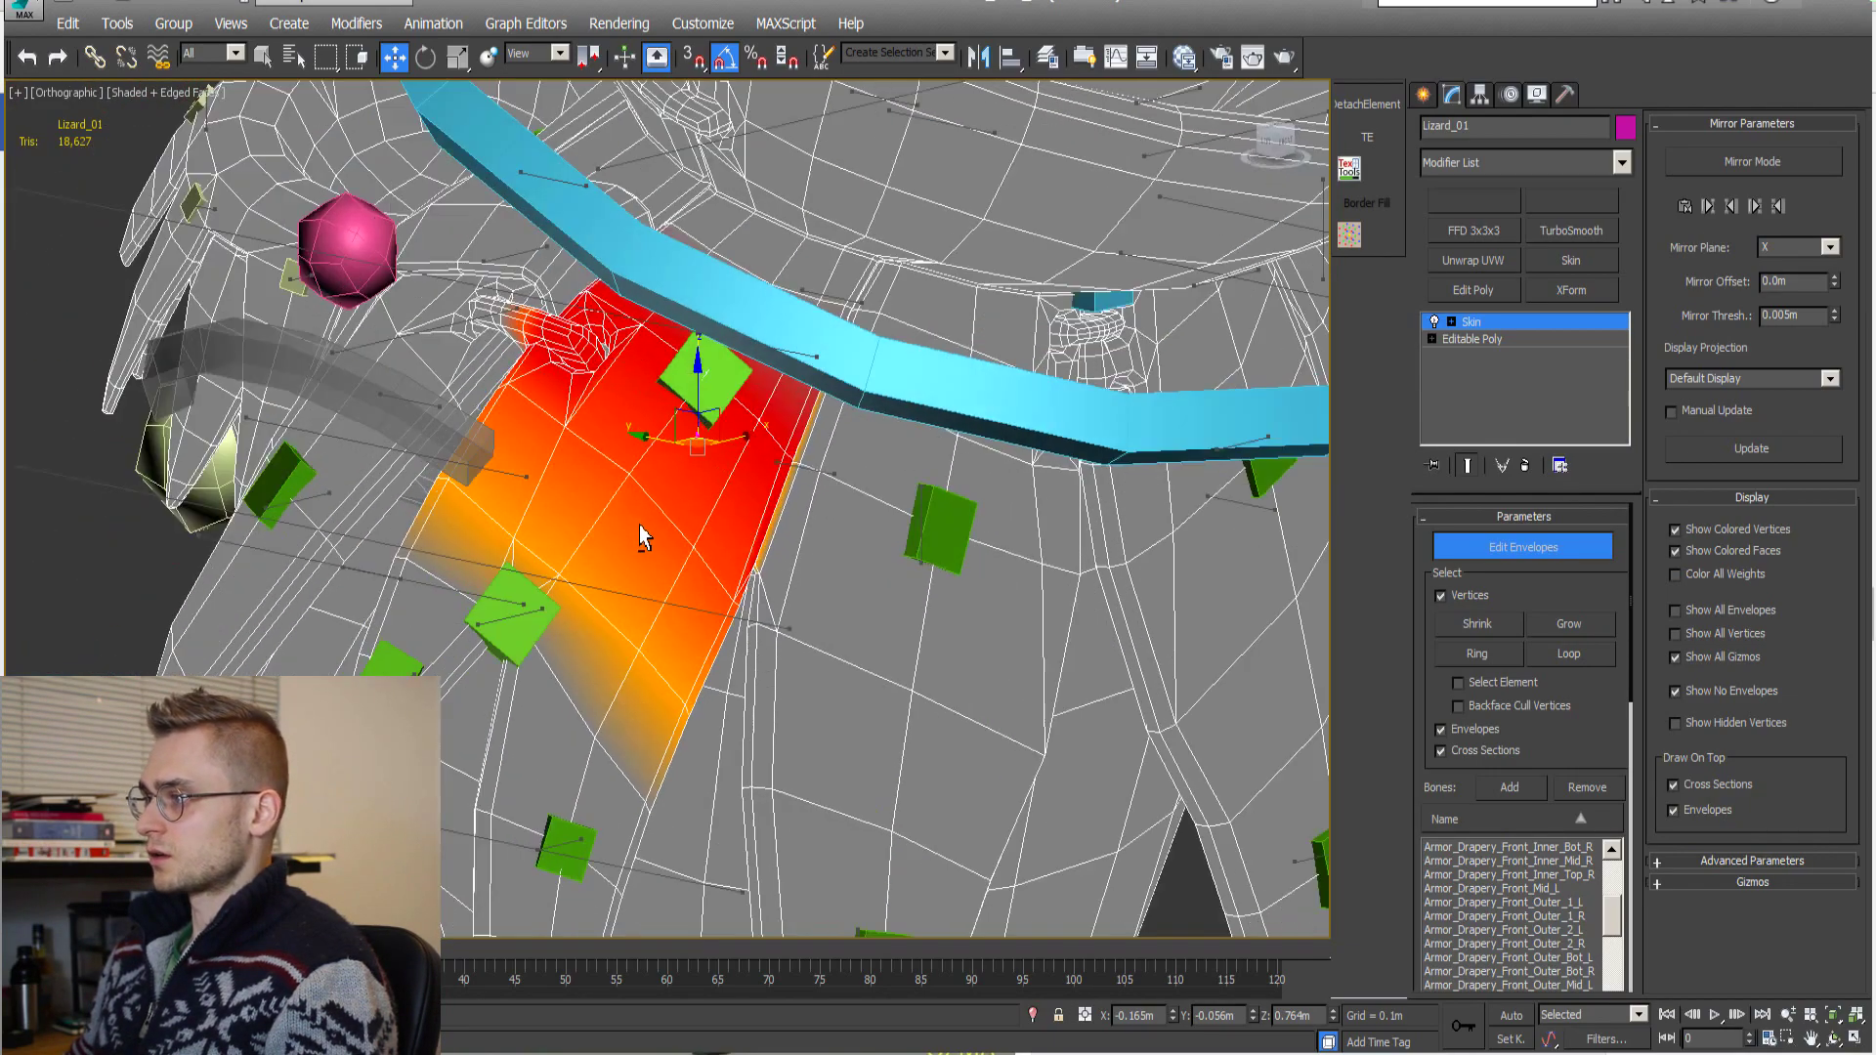
Display the skin weights of the Tail_Start and Tail_Mid bones in turn.
mouse_move(528, 489)
alt+middle_down()
mouse_move(604, 438)
mouse_move(311, 540)
mouse_move(528, 467)
alt+middle_up()
scroll(528, 466, up, 2)
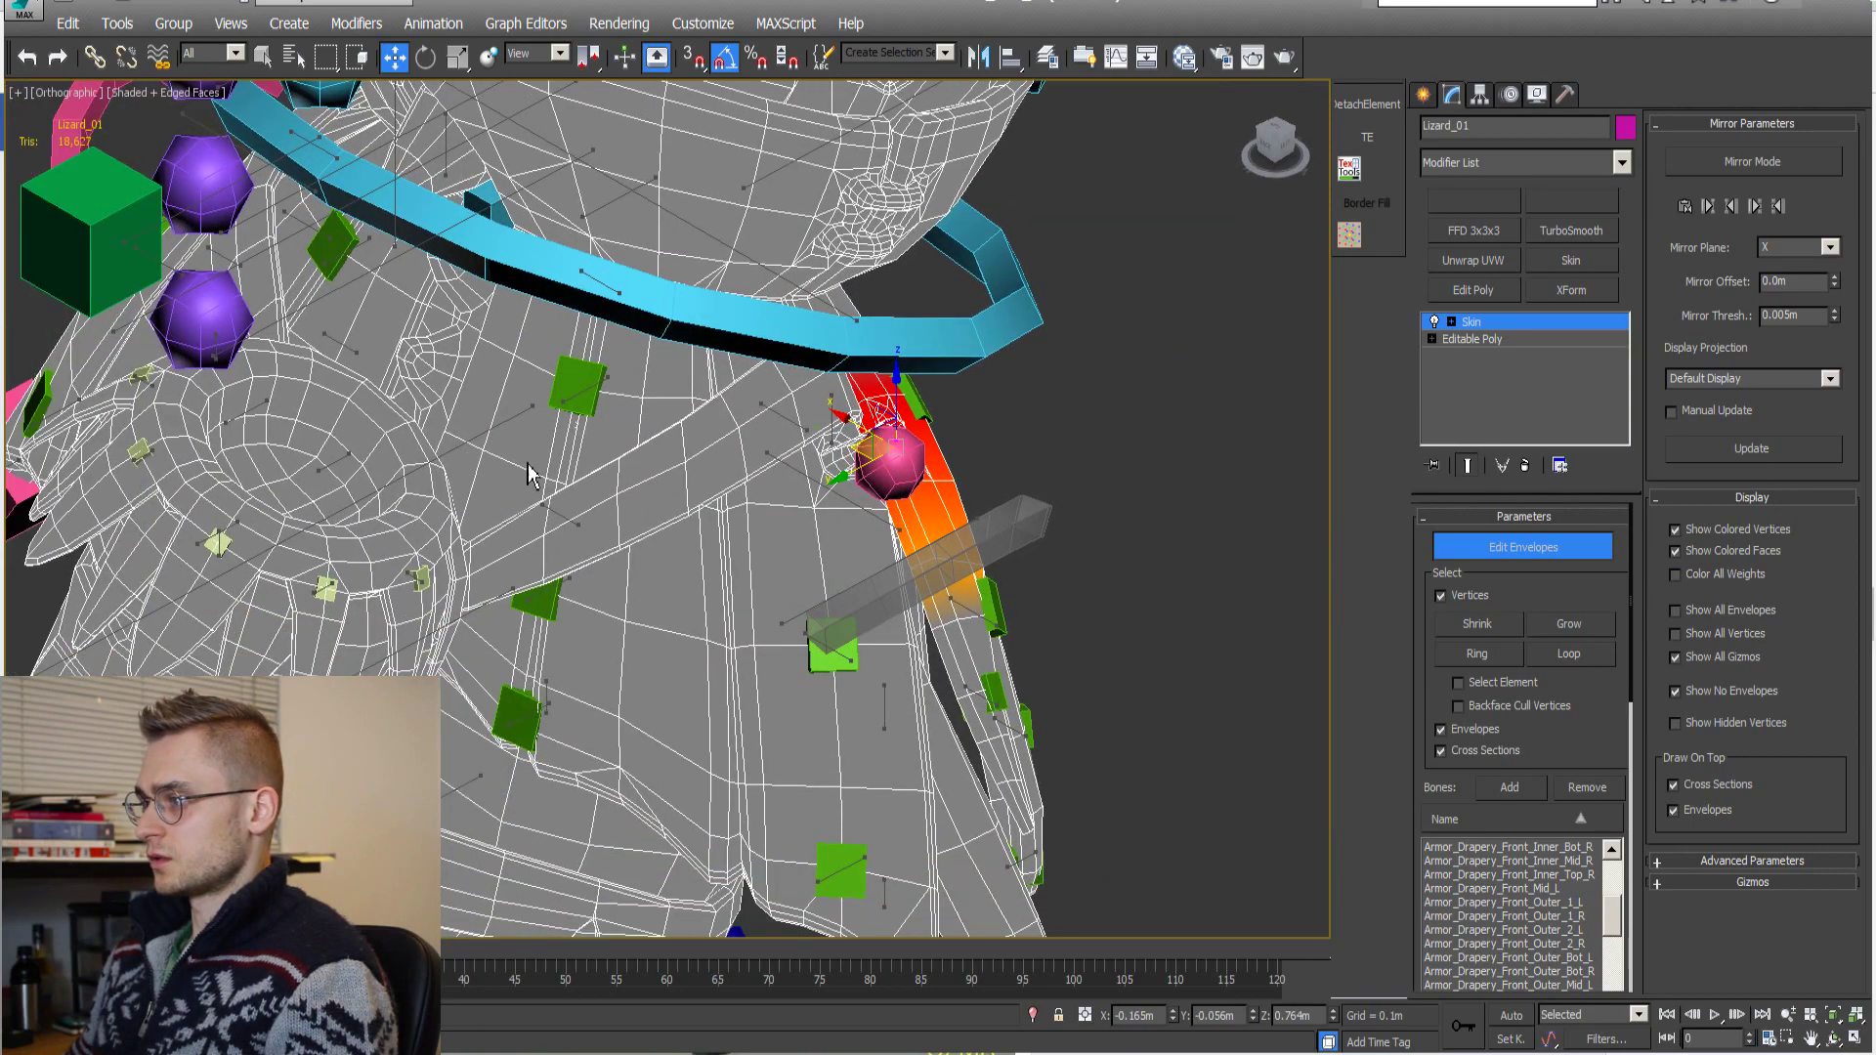
scroll(554, 504, up, 3)
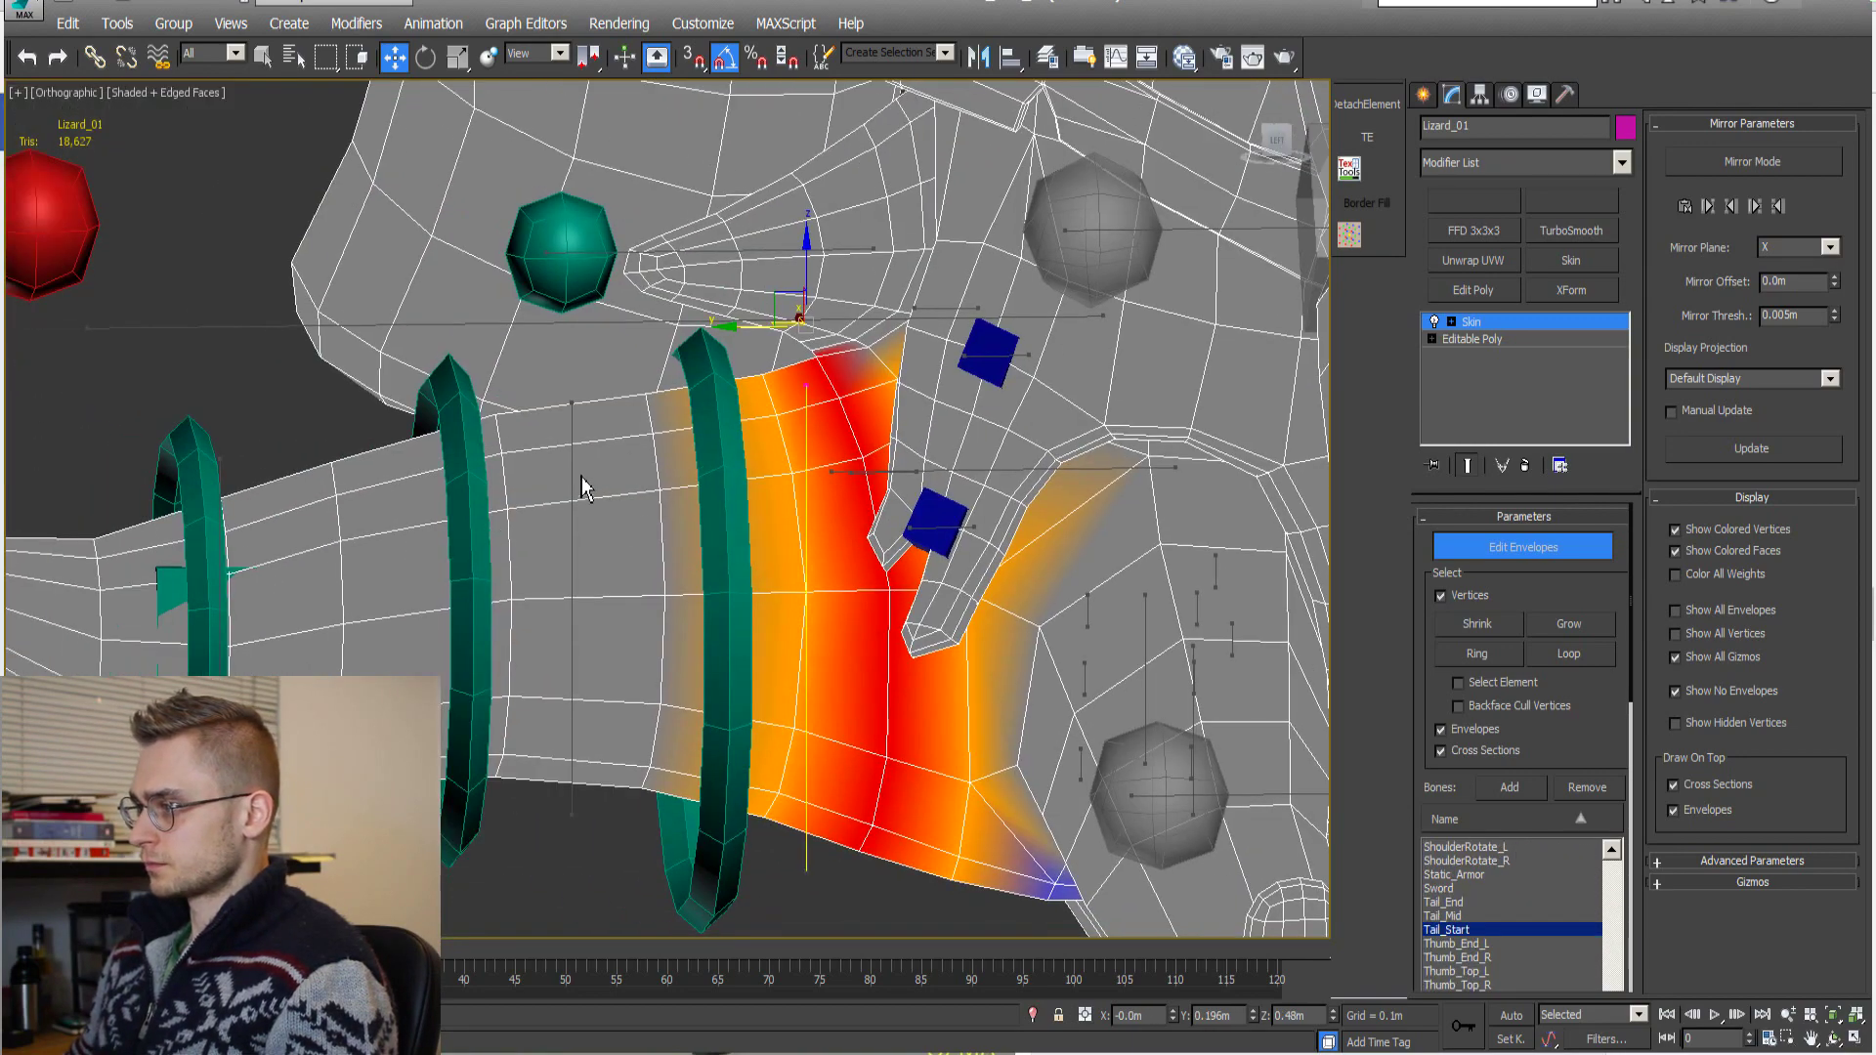
click(574, 474)
scroll(502, 553, down, 6)
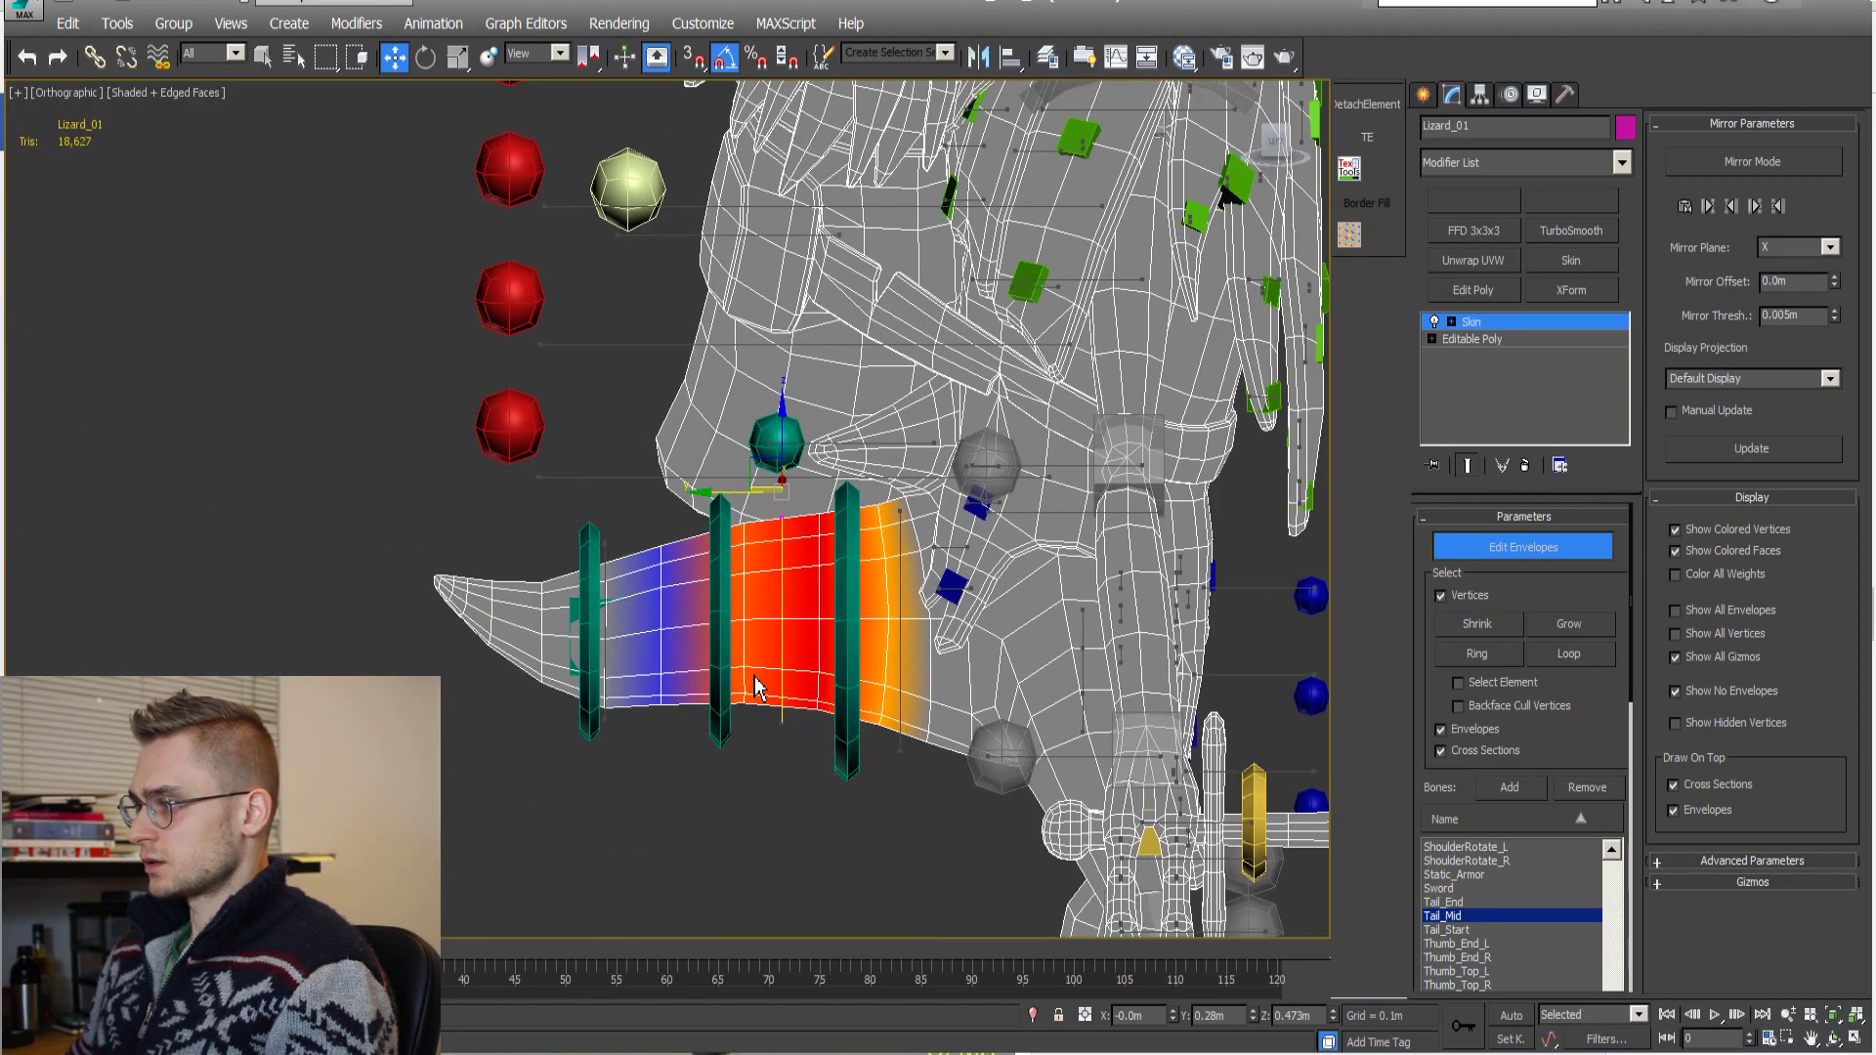
scroll(758, 673, up, 3)
alt+middle_drag(757, 672, 553, 620)
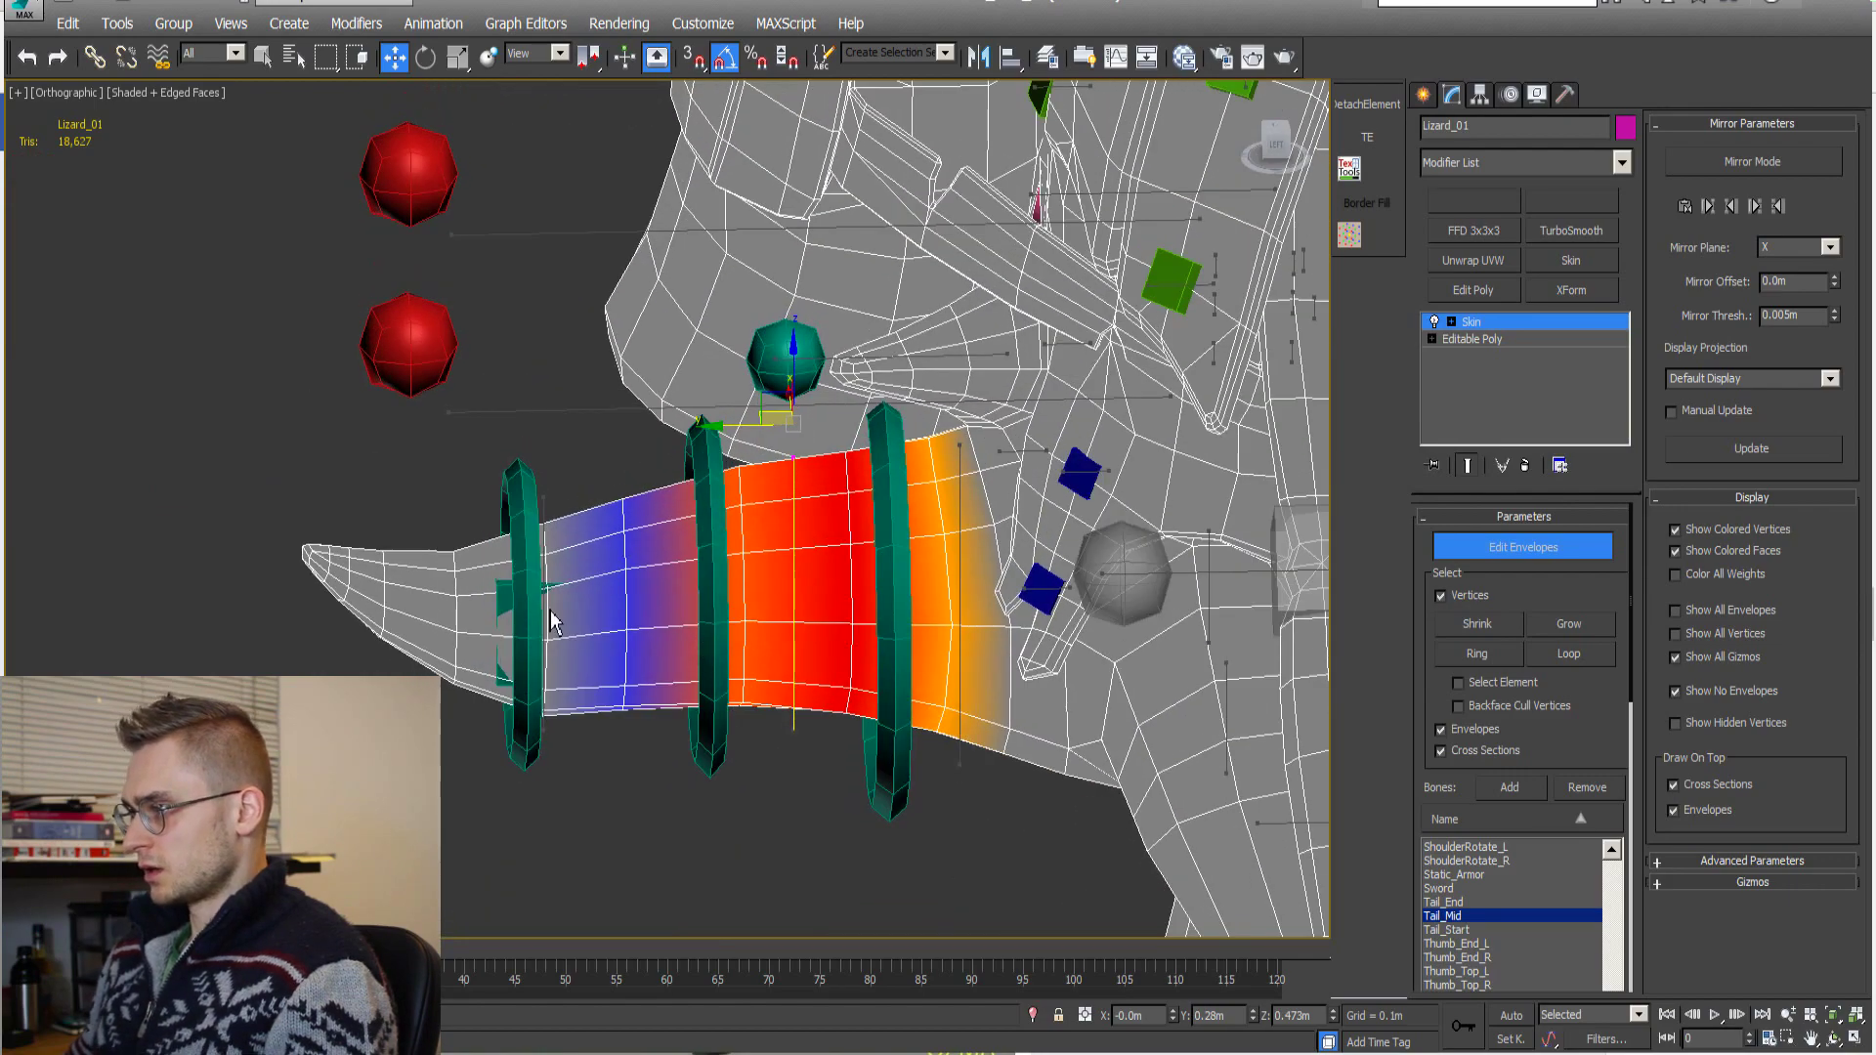
Display the Tail_End bone's skin weights and examine their falloff along the tail.
scroll(553, 619, up, 4)
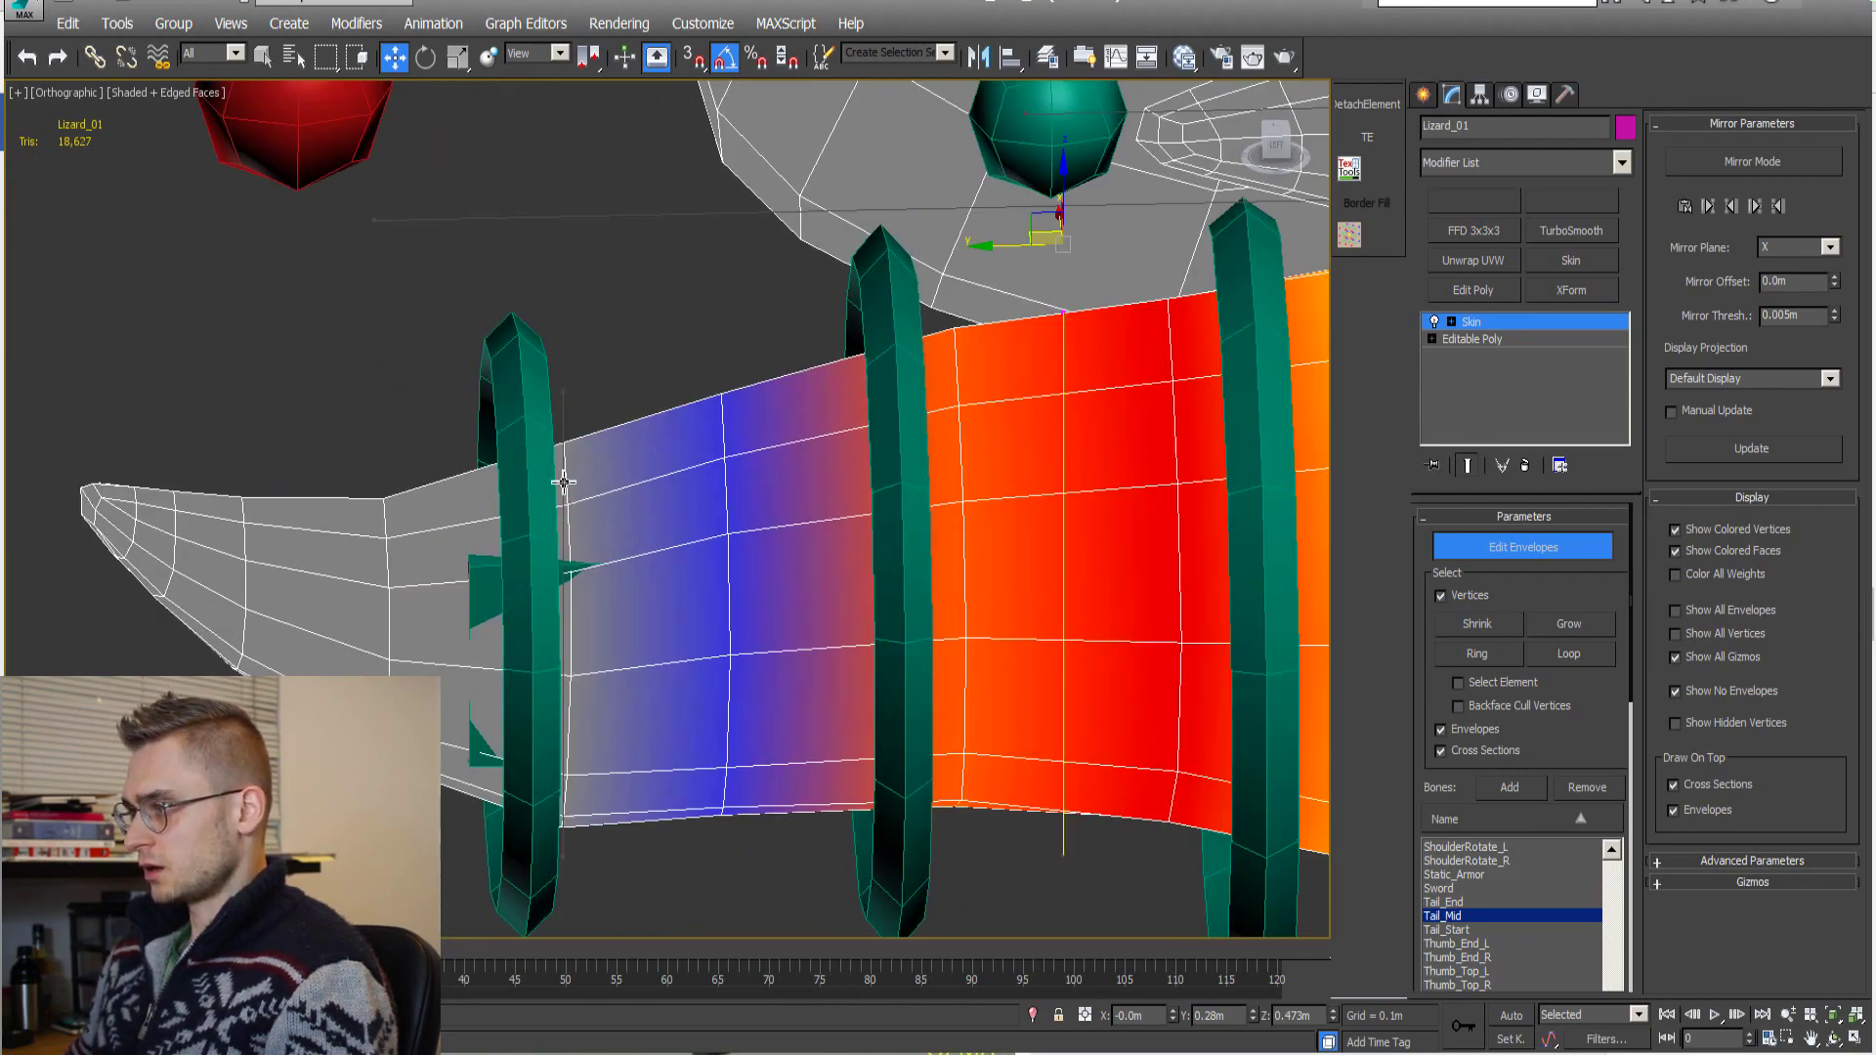
click(564, 482)
scroll(564, 489, down, 4)
alt+middle_drag(678, 515, 713, 469)
middle_drag(713, 470, 543, 437)
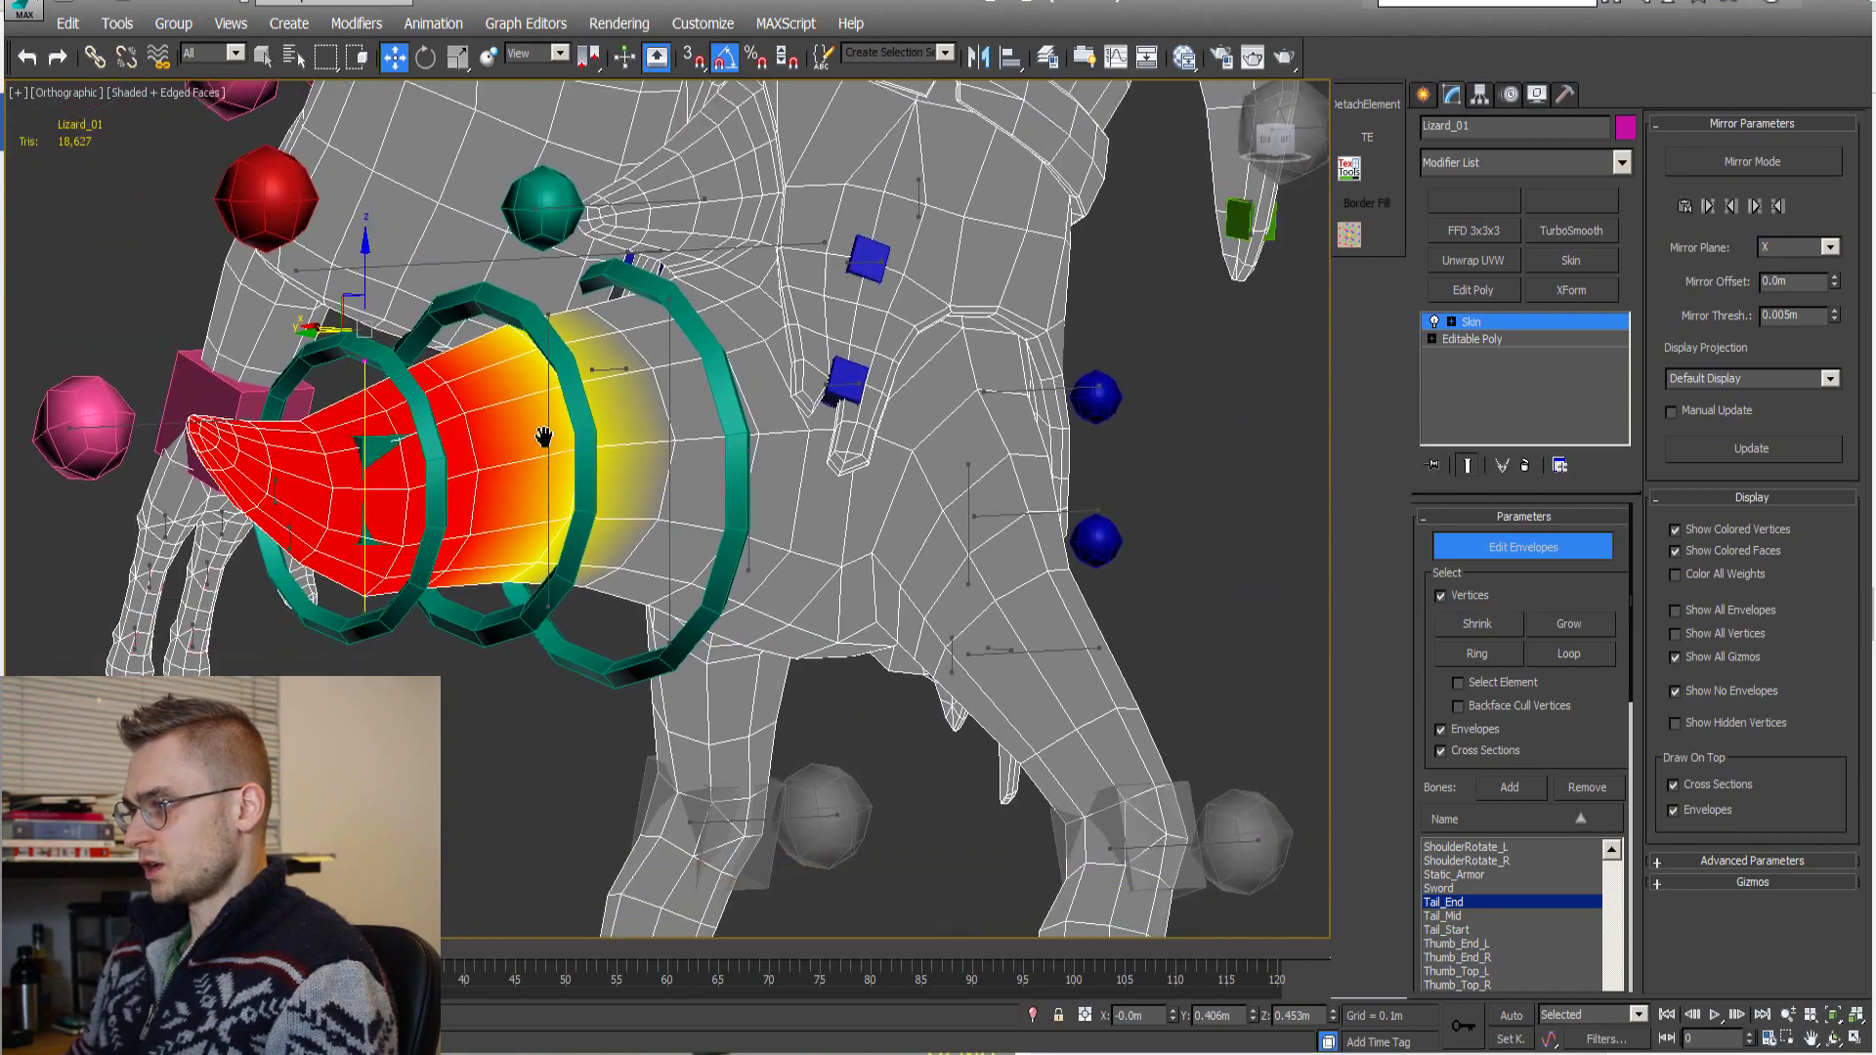
scroll(543, 437, down, 5)
scroll(754, 503, up, 5)
scroll(753, 502, down, 5)
scroll(782, 440, up, 1)
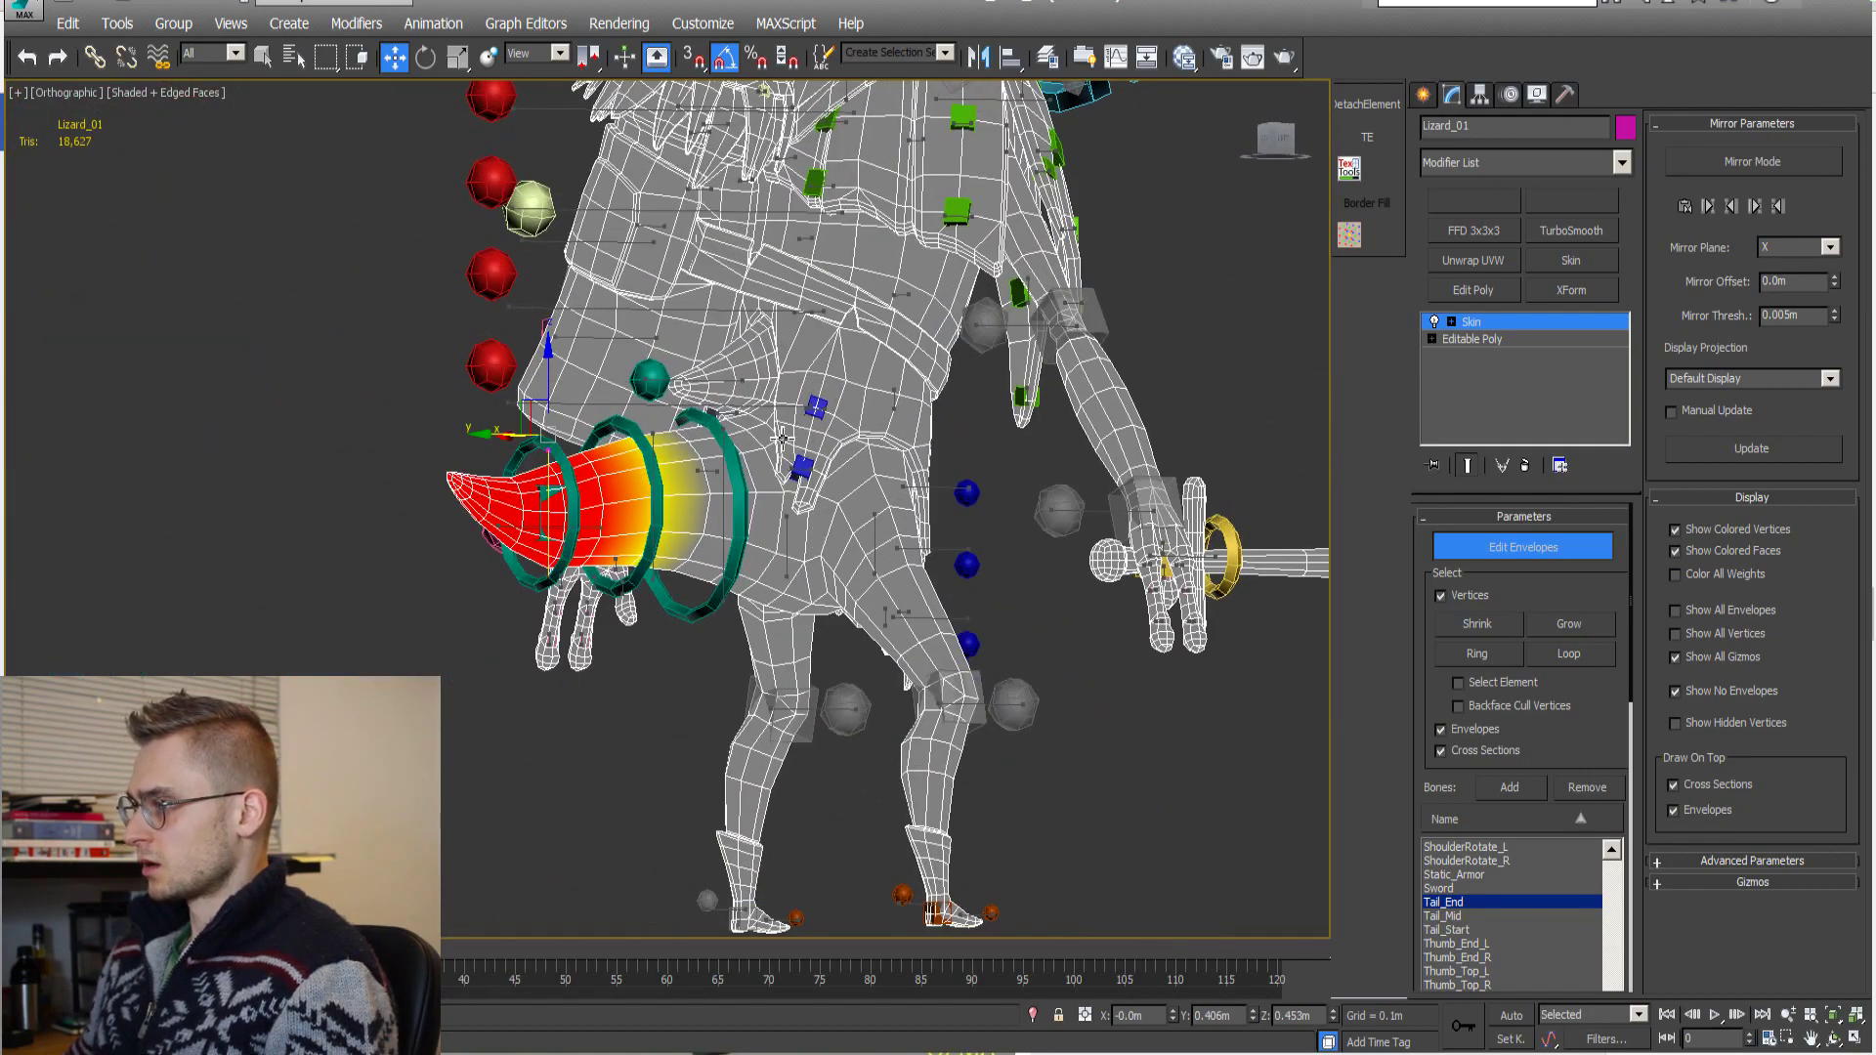
Display the skin weights of the Fin_Bot bone on the lower back fin above the tail.
scroll(782, 440, up, 4)
click(633, 325)
scroll(633, 325, down, 3)
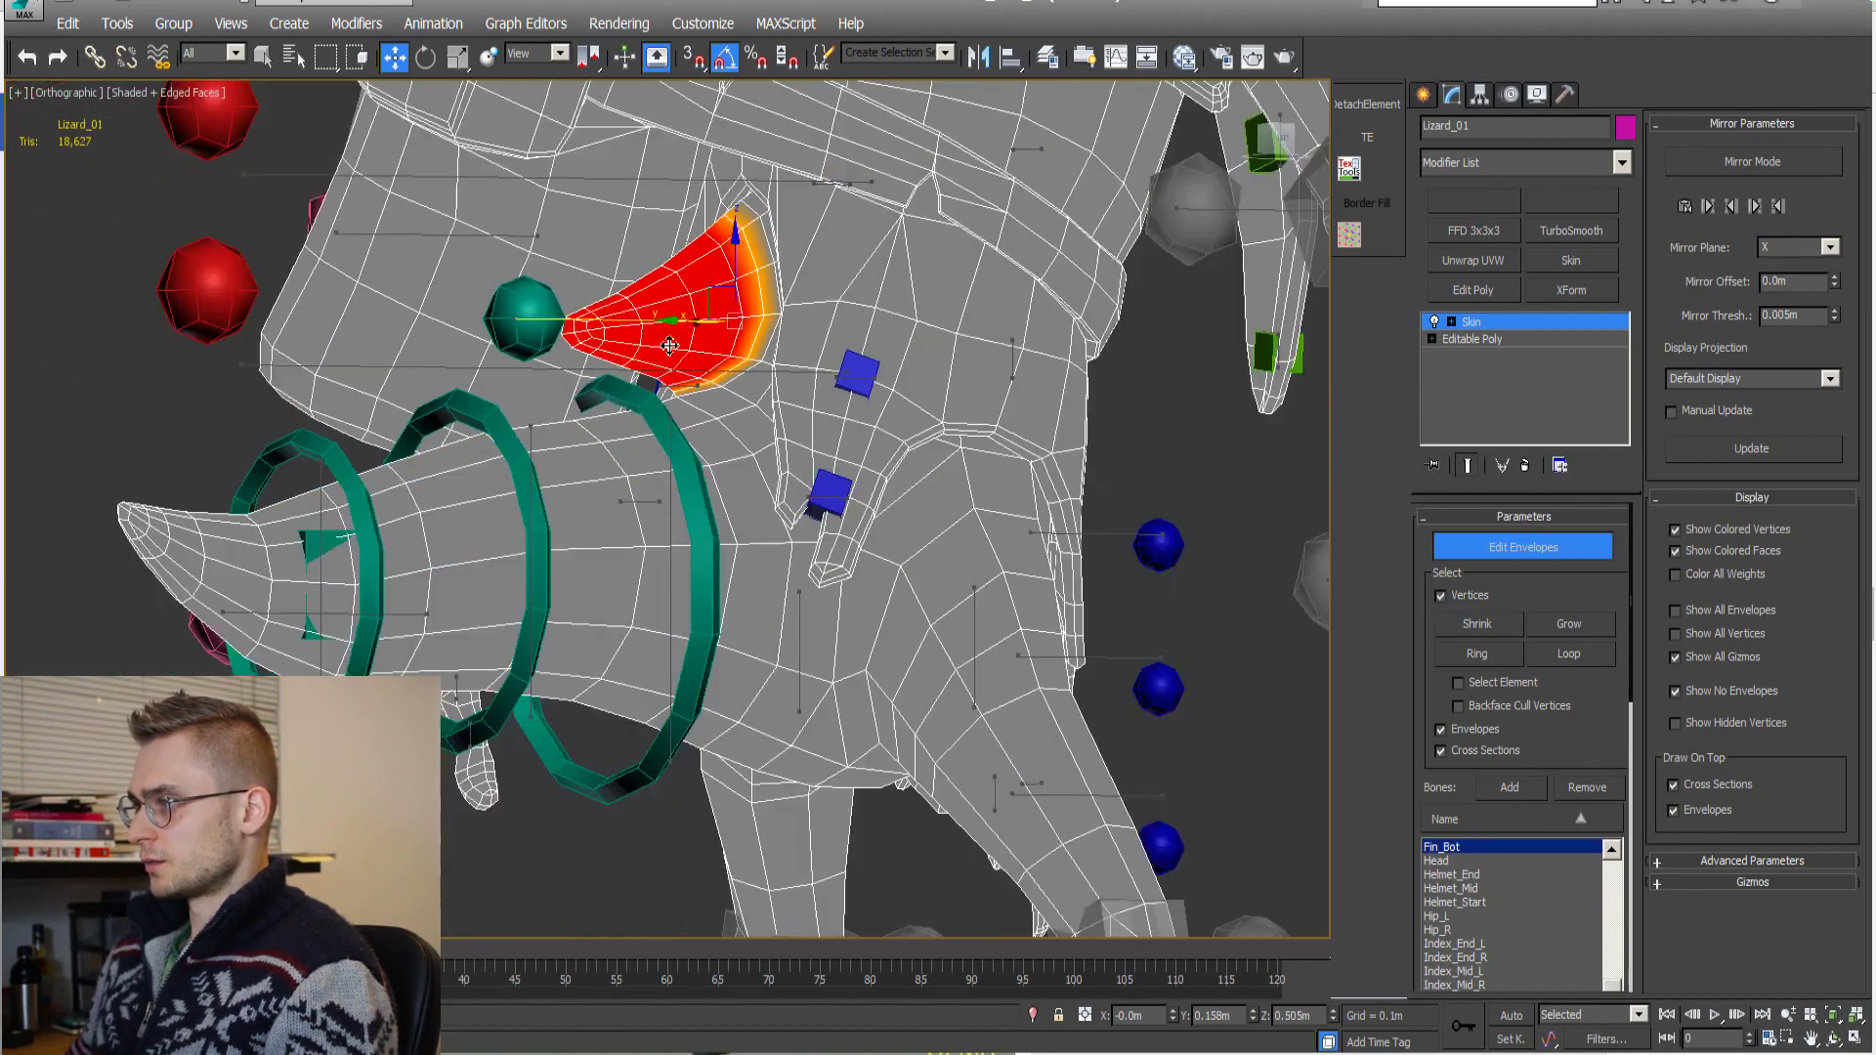
alt+middle_drag(633, 325, 712, 448)
scroll(747, 420, down, 3)
Display the skin weights of the Helmet_Mid and Helmet_End bones in turn.
middle_drag(797, 313, 779, 523)
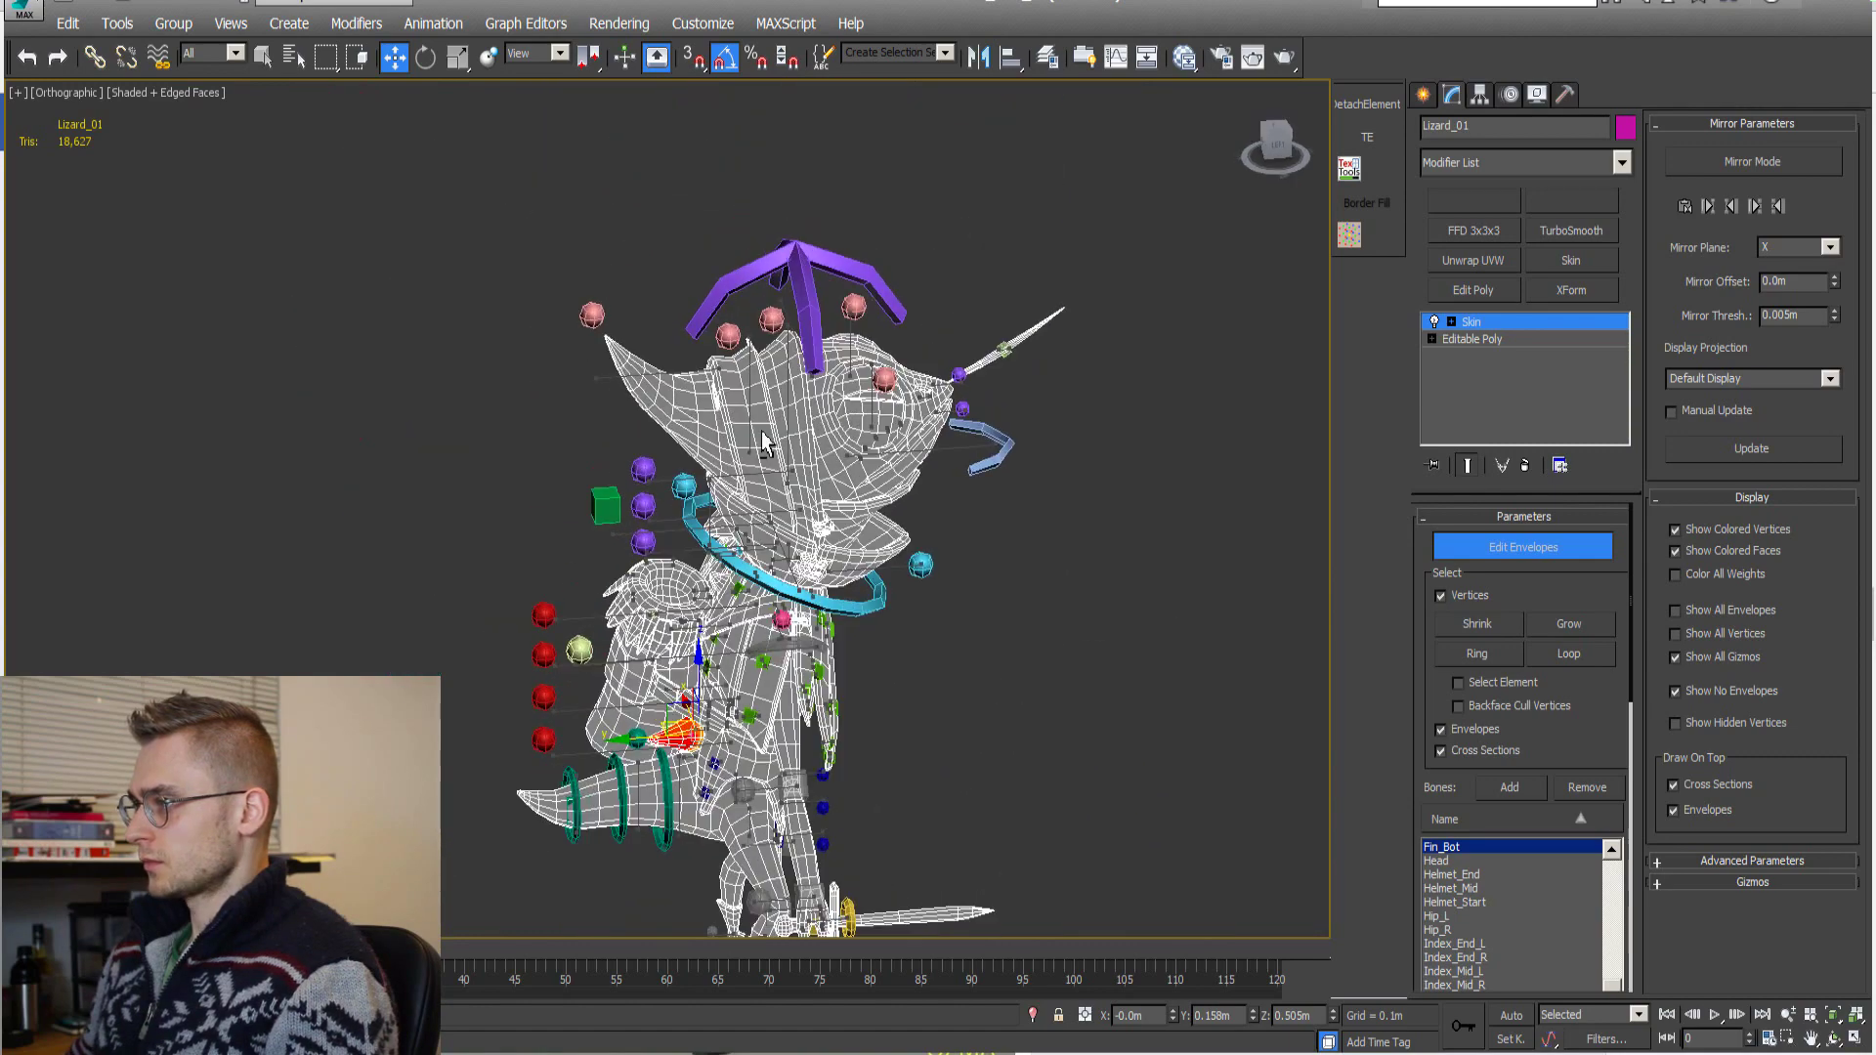
scroll(762, 442, up, 4)
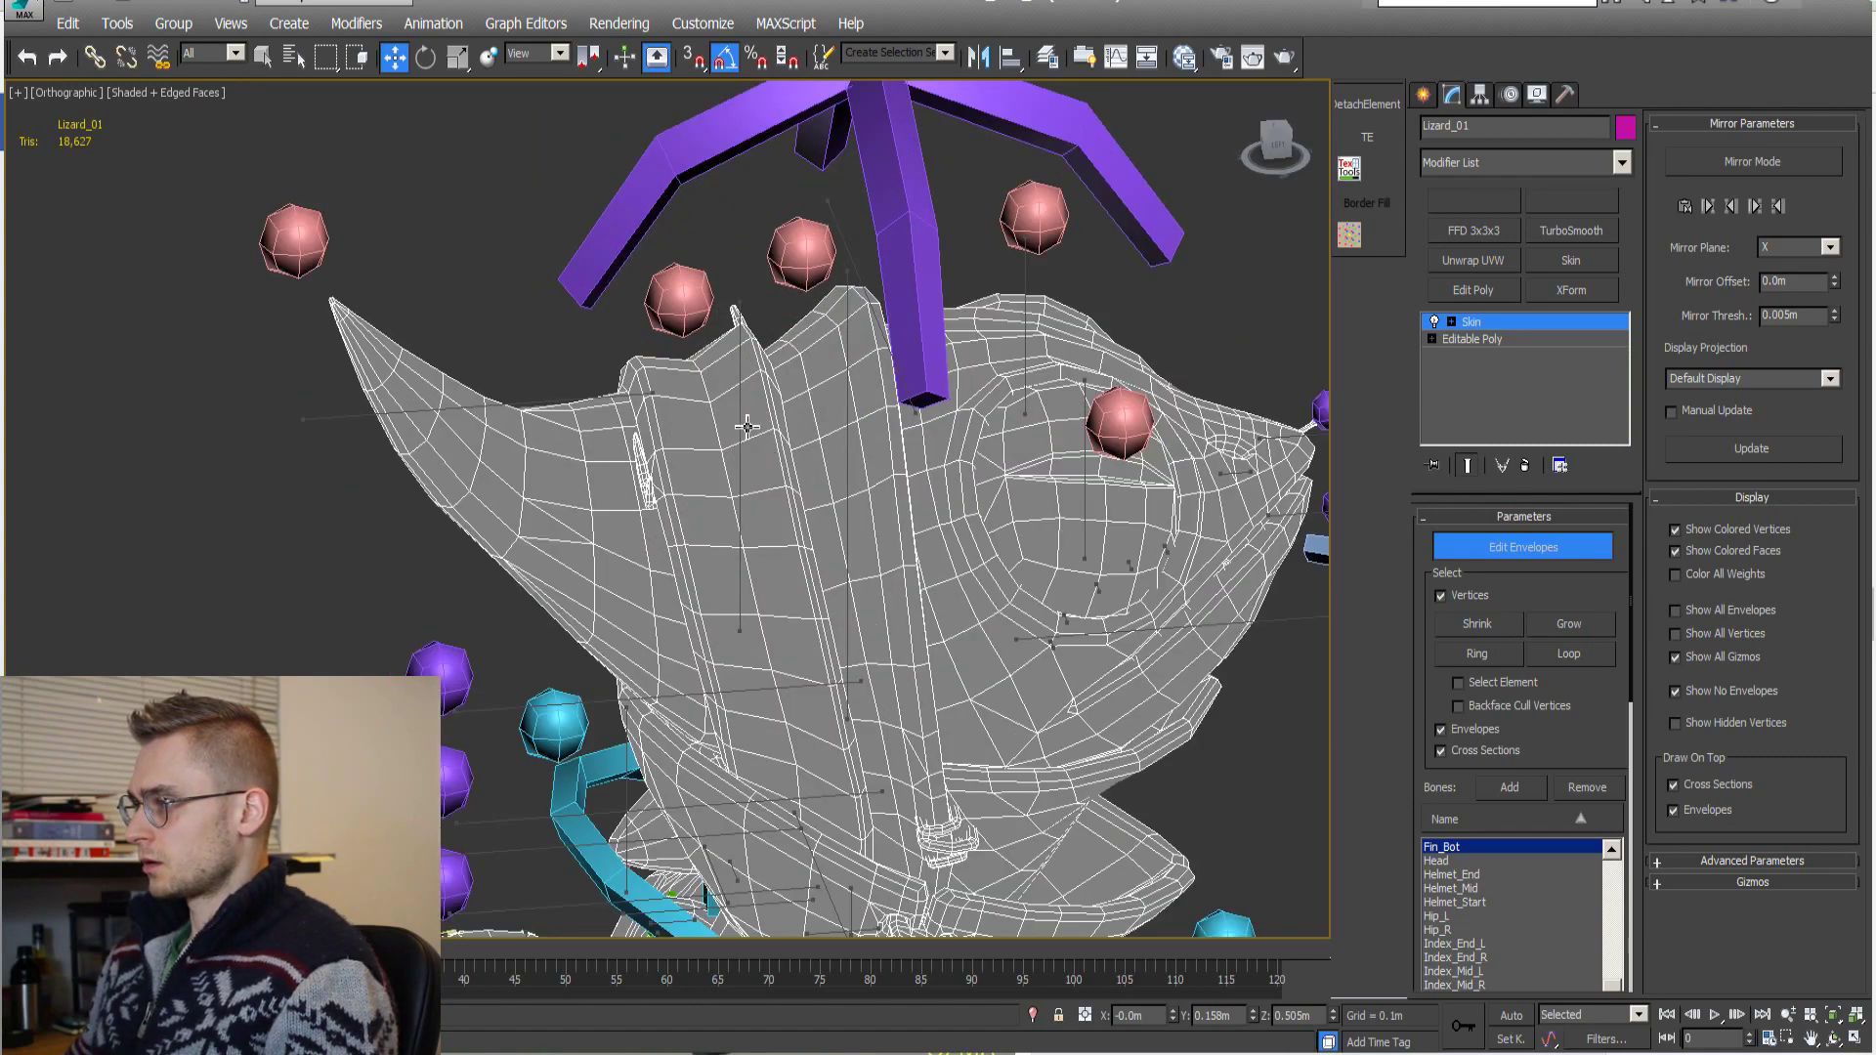
scroll(740, 387, up, 3)
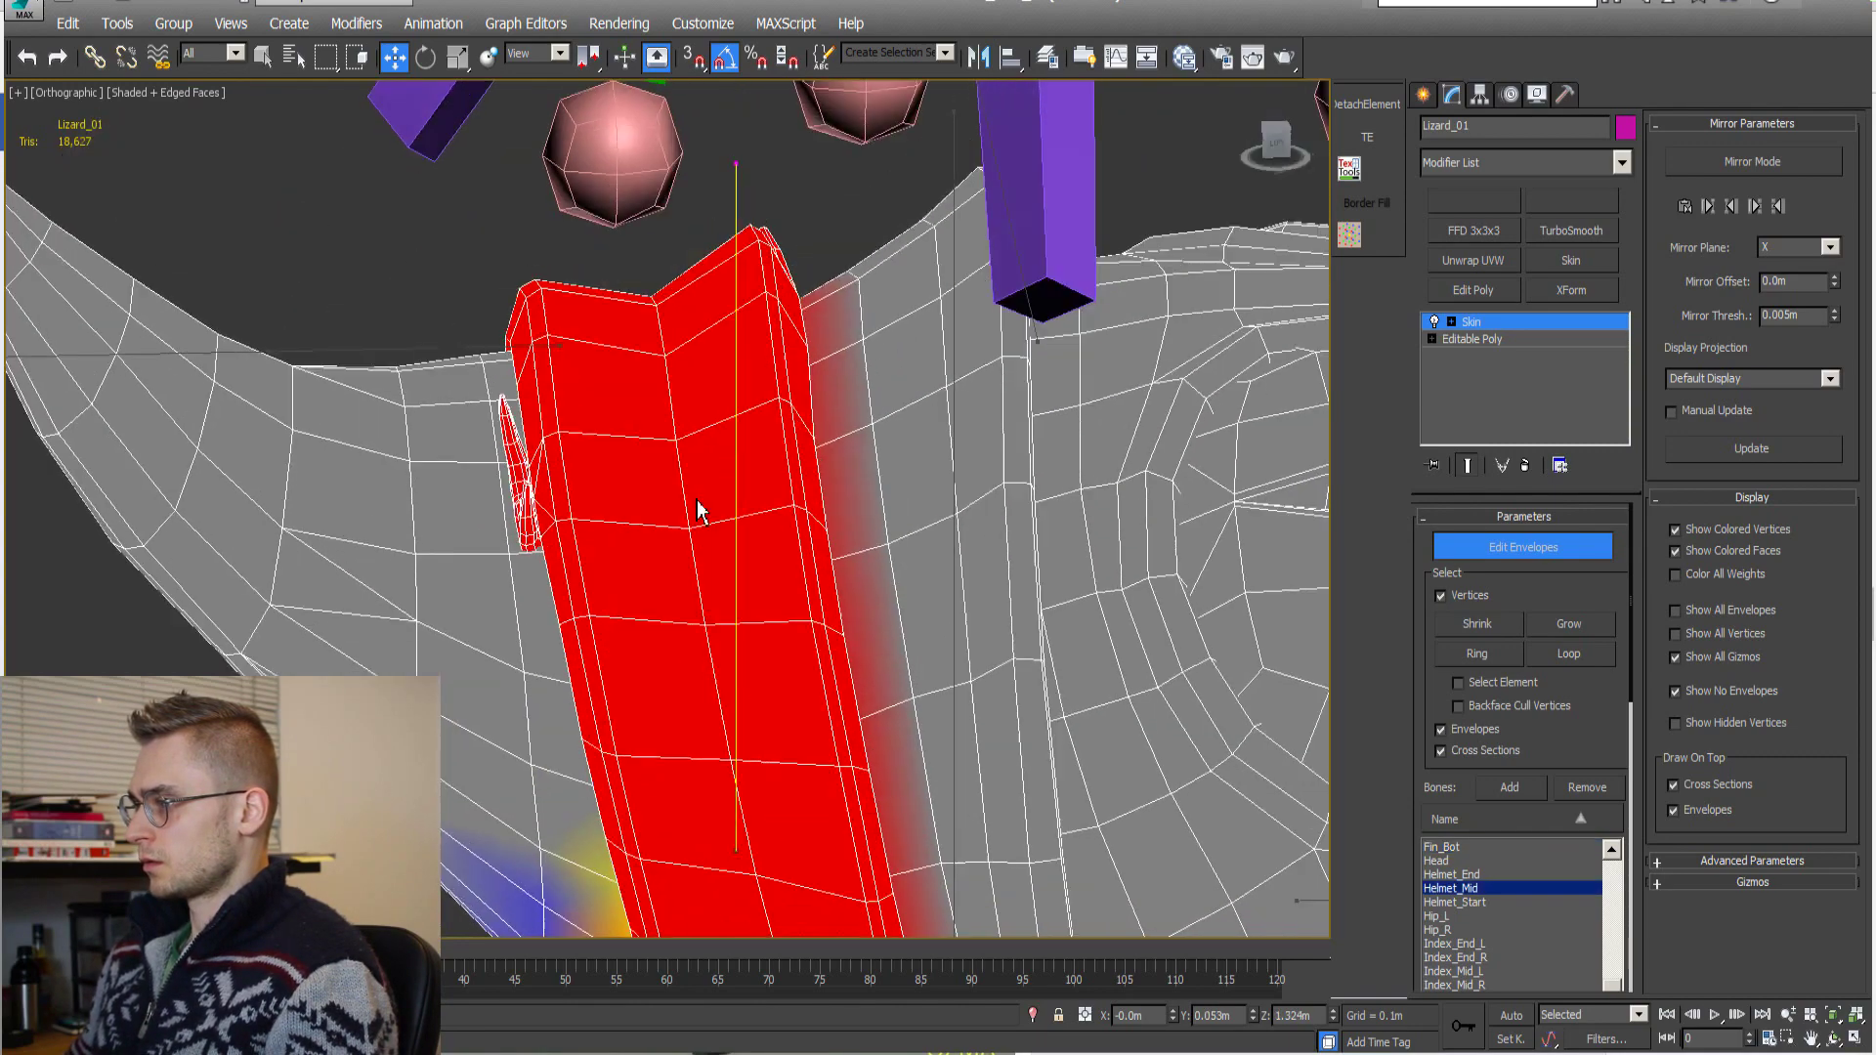
alt+middle_drag(694, 510, 763, 326)
scroll(804, 447, down, 3)
alt+middle_drag(817, 464, 562, 464)
scroll(559, 461, up, 3)
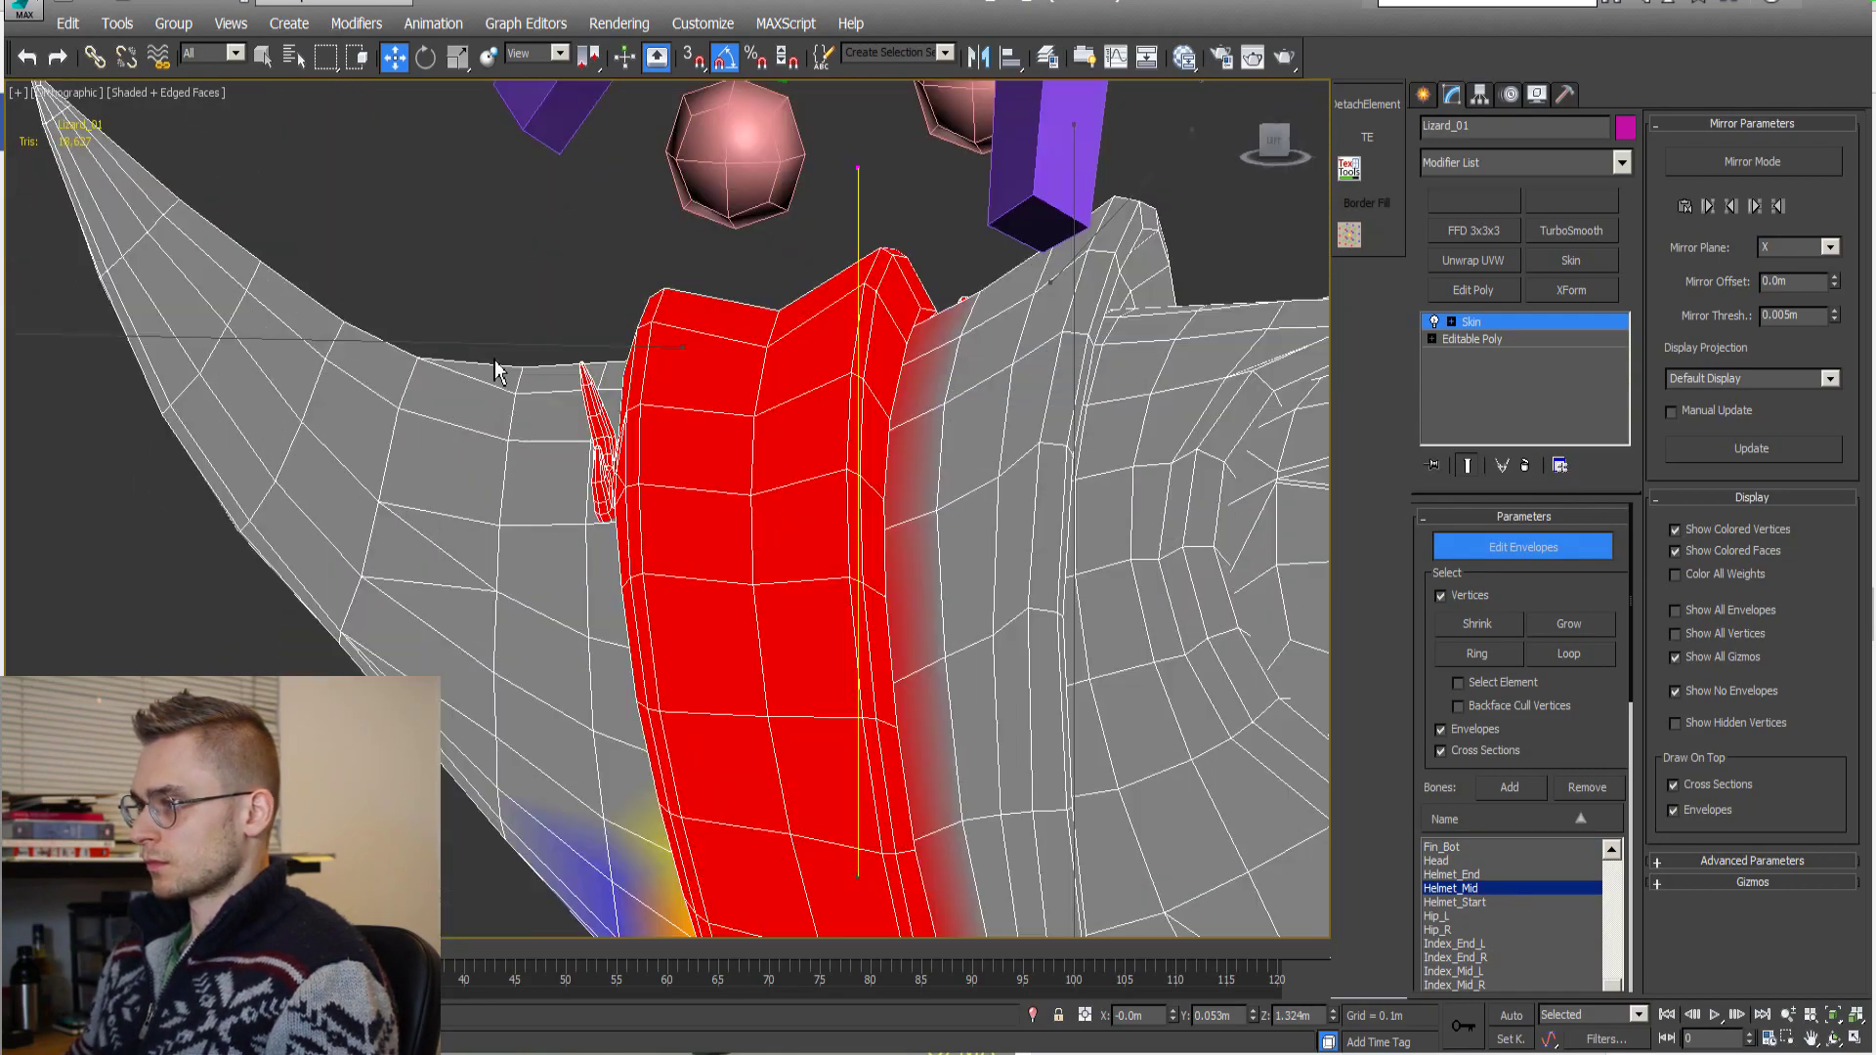
click(516, 366)
scroll(528, 391, down, 5)
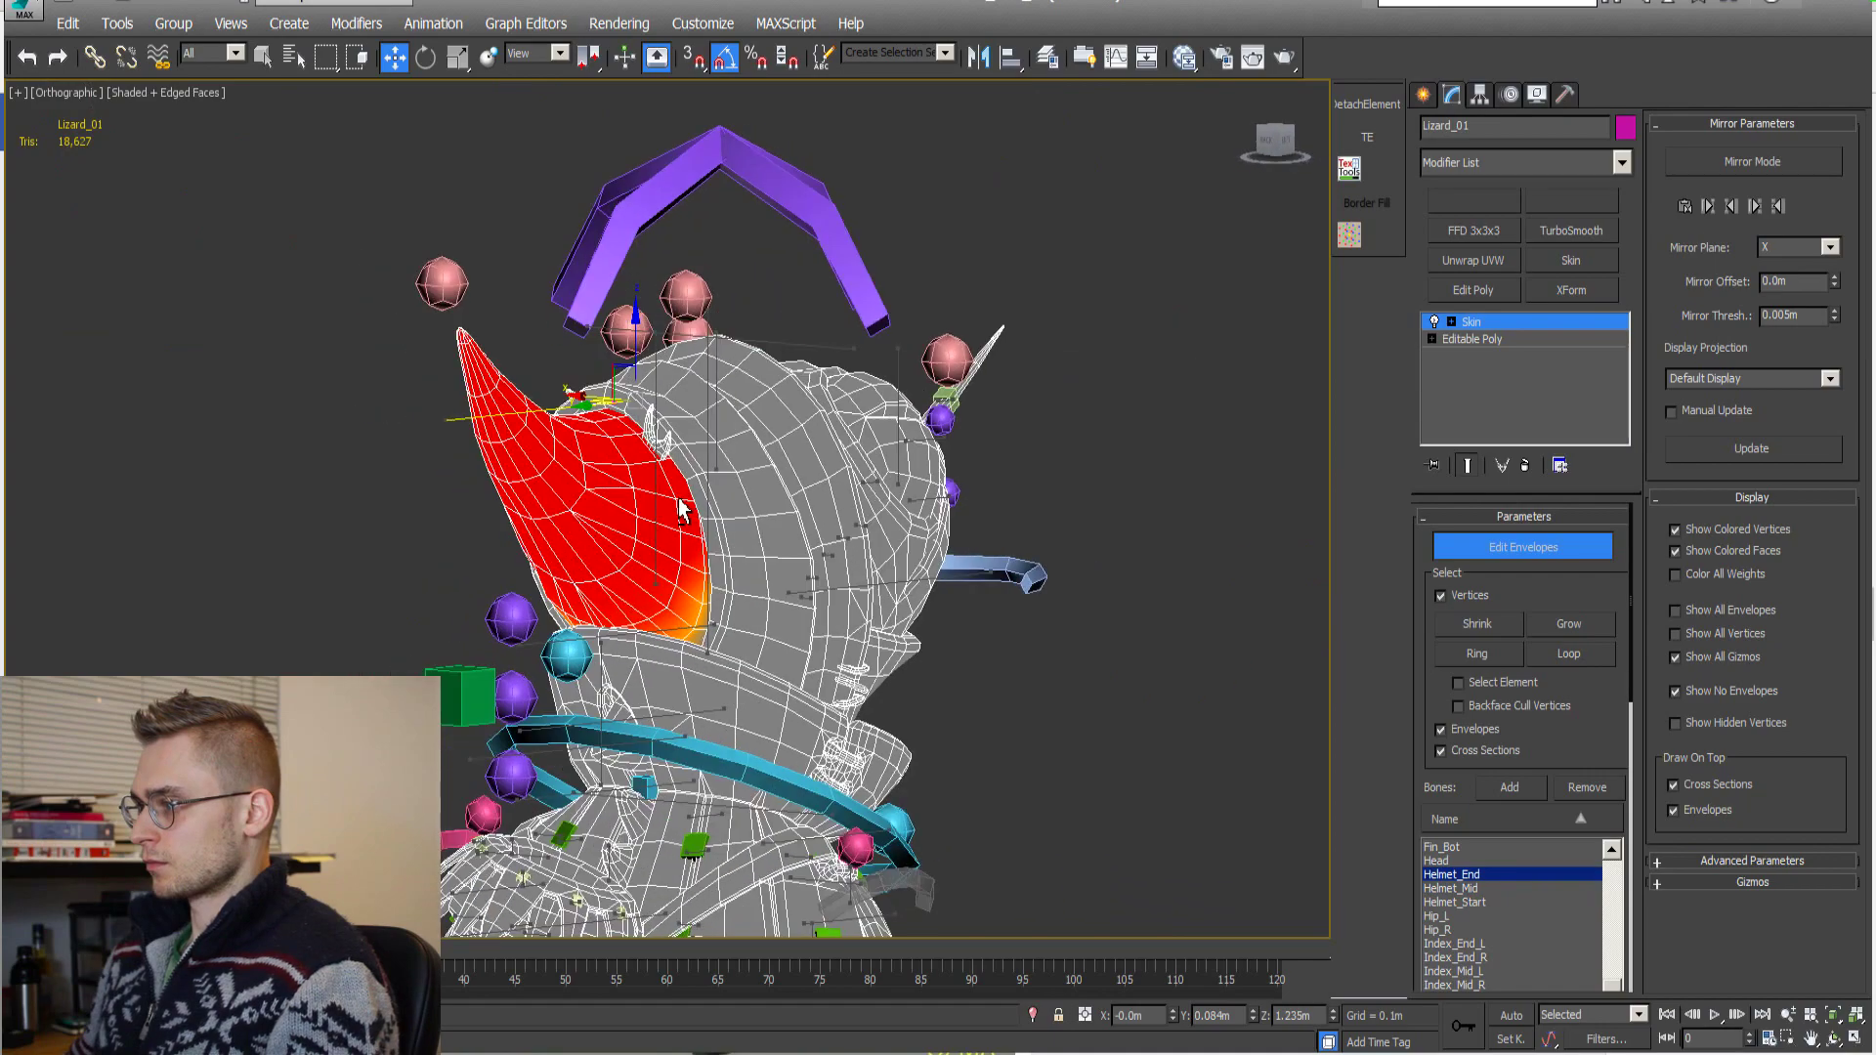
Display the Helmet_Start bone's skin weights and examine the blending along the helmet's front edge beside the eye.
scroll(688, 452, up, 2)
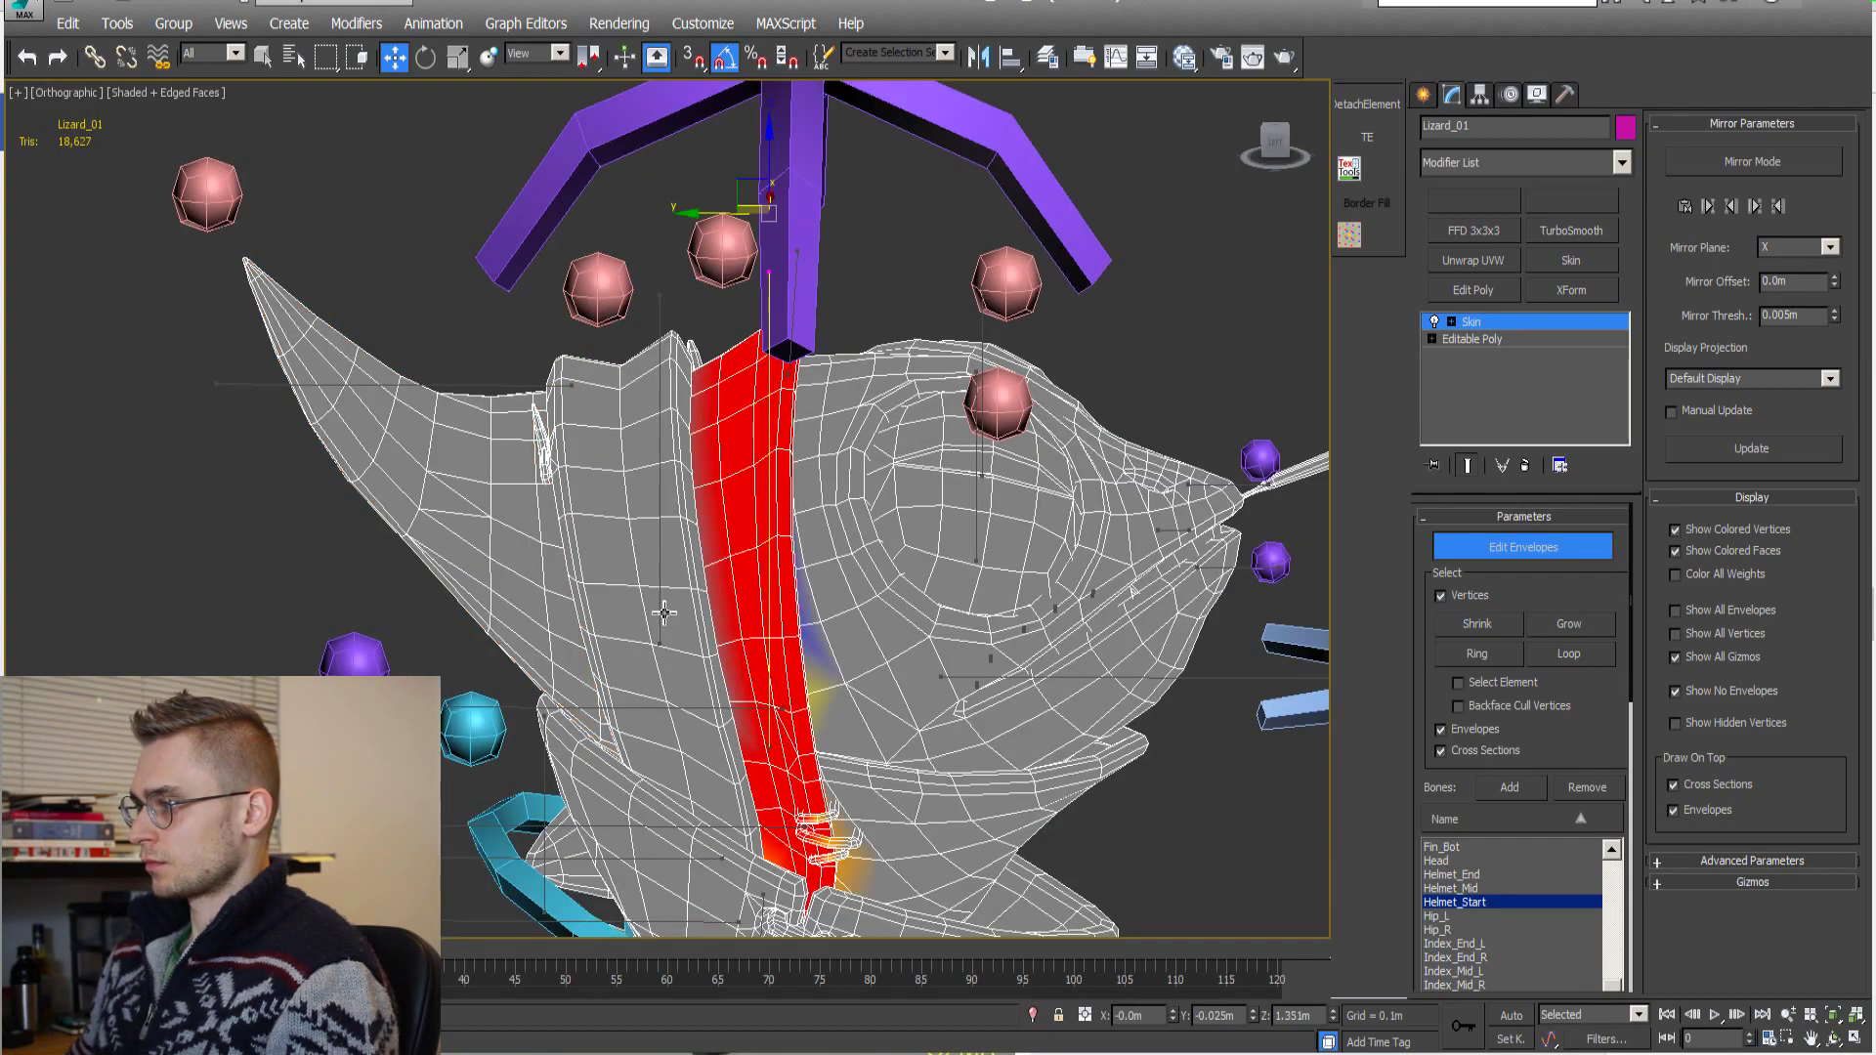
middle_drag(664, 613, 553, 314)
scroll(651, 402, up, 5)
alt+middle_drag(592, 237, 699, 396)
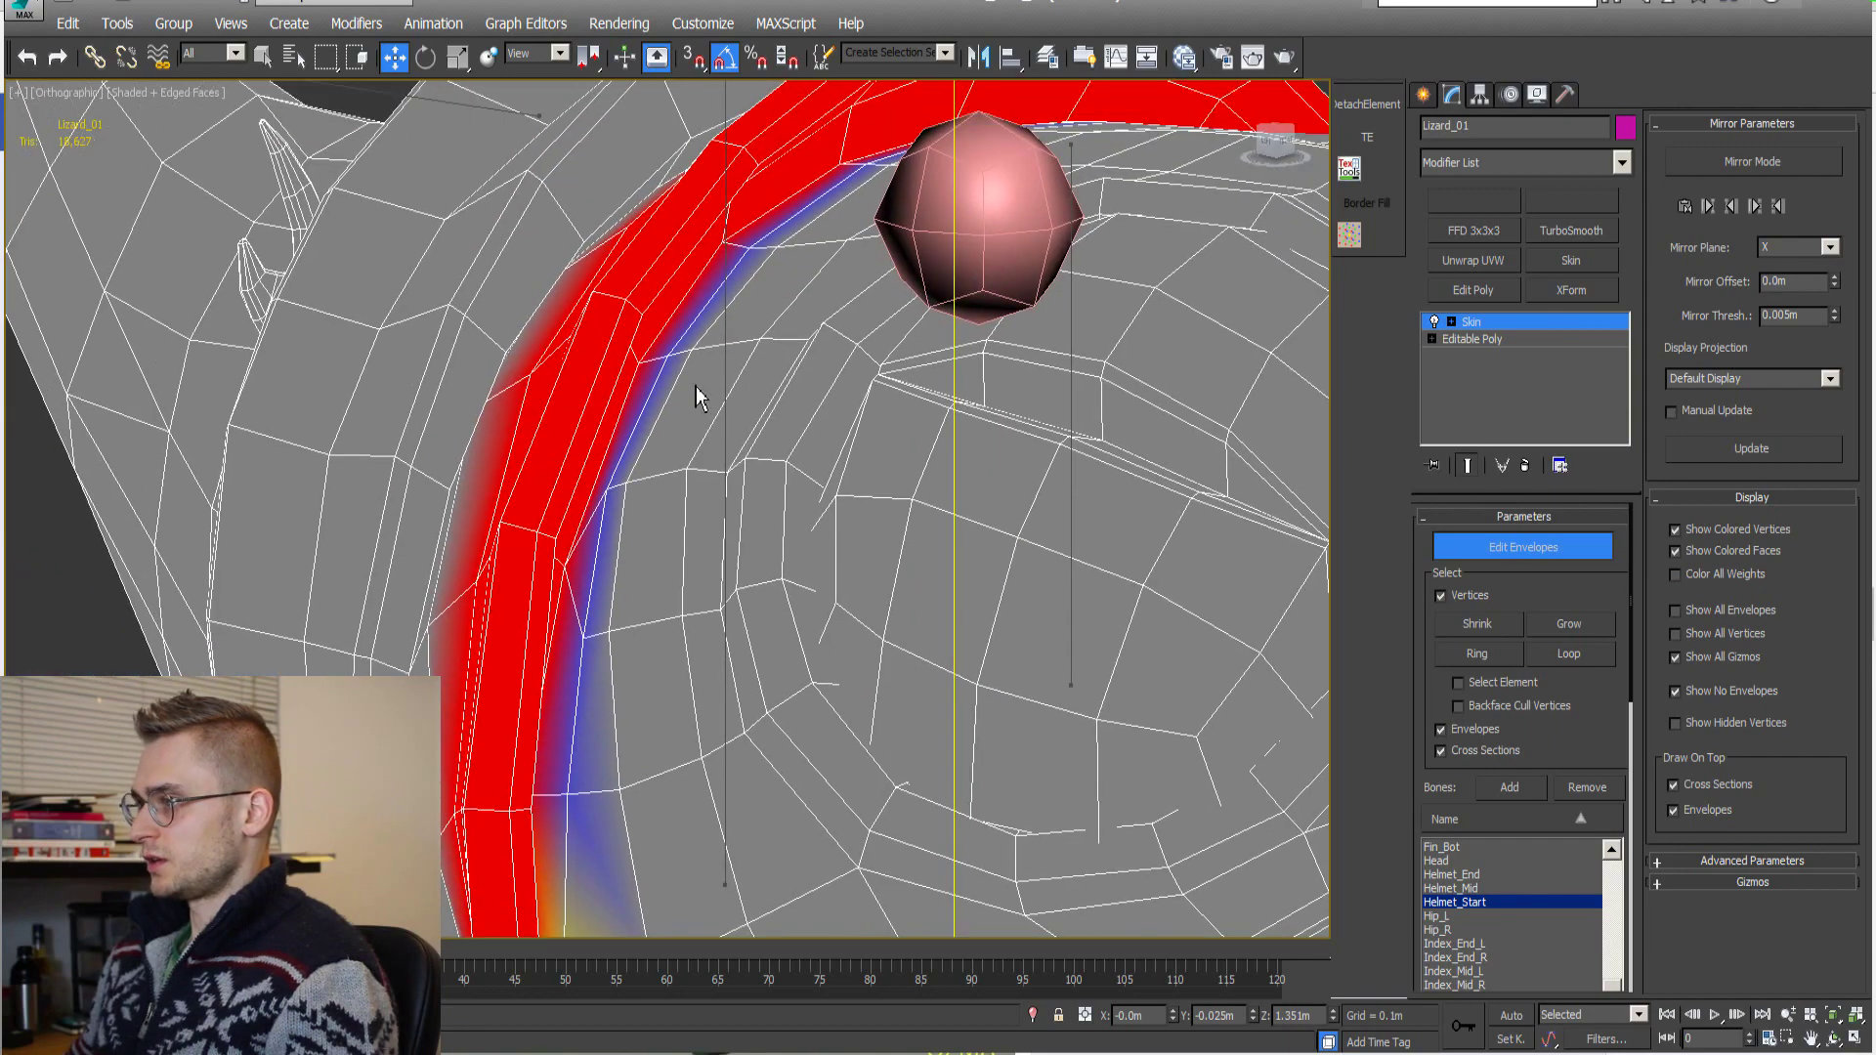
scroll(708, 331, down, 5)
mouse_move(649, 452)
alt+middle_down()
mouse_move(758, 465)
mouse_move(670, 455)
alt+middle_up()
alt+middle_drag(653, 363, 628, 440)
scroll(553, 540, up, 3)
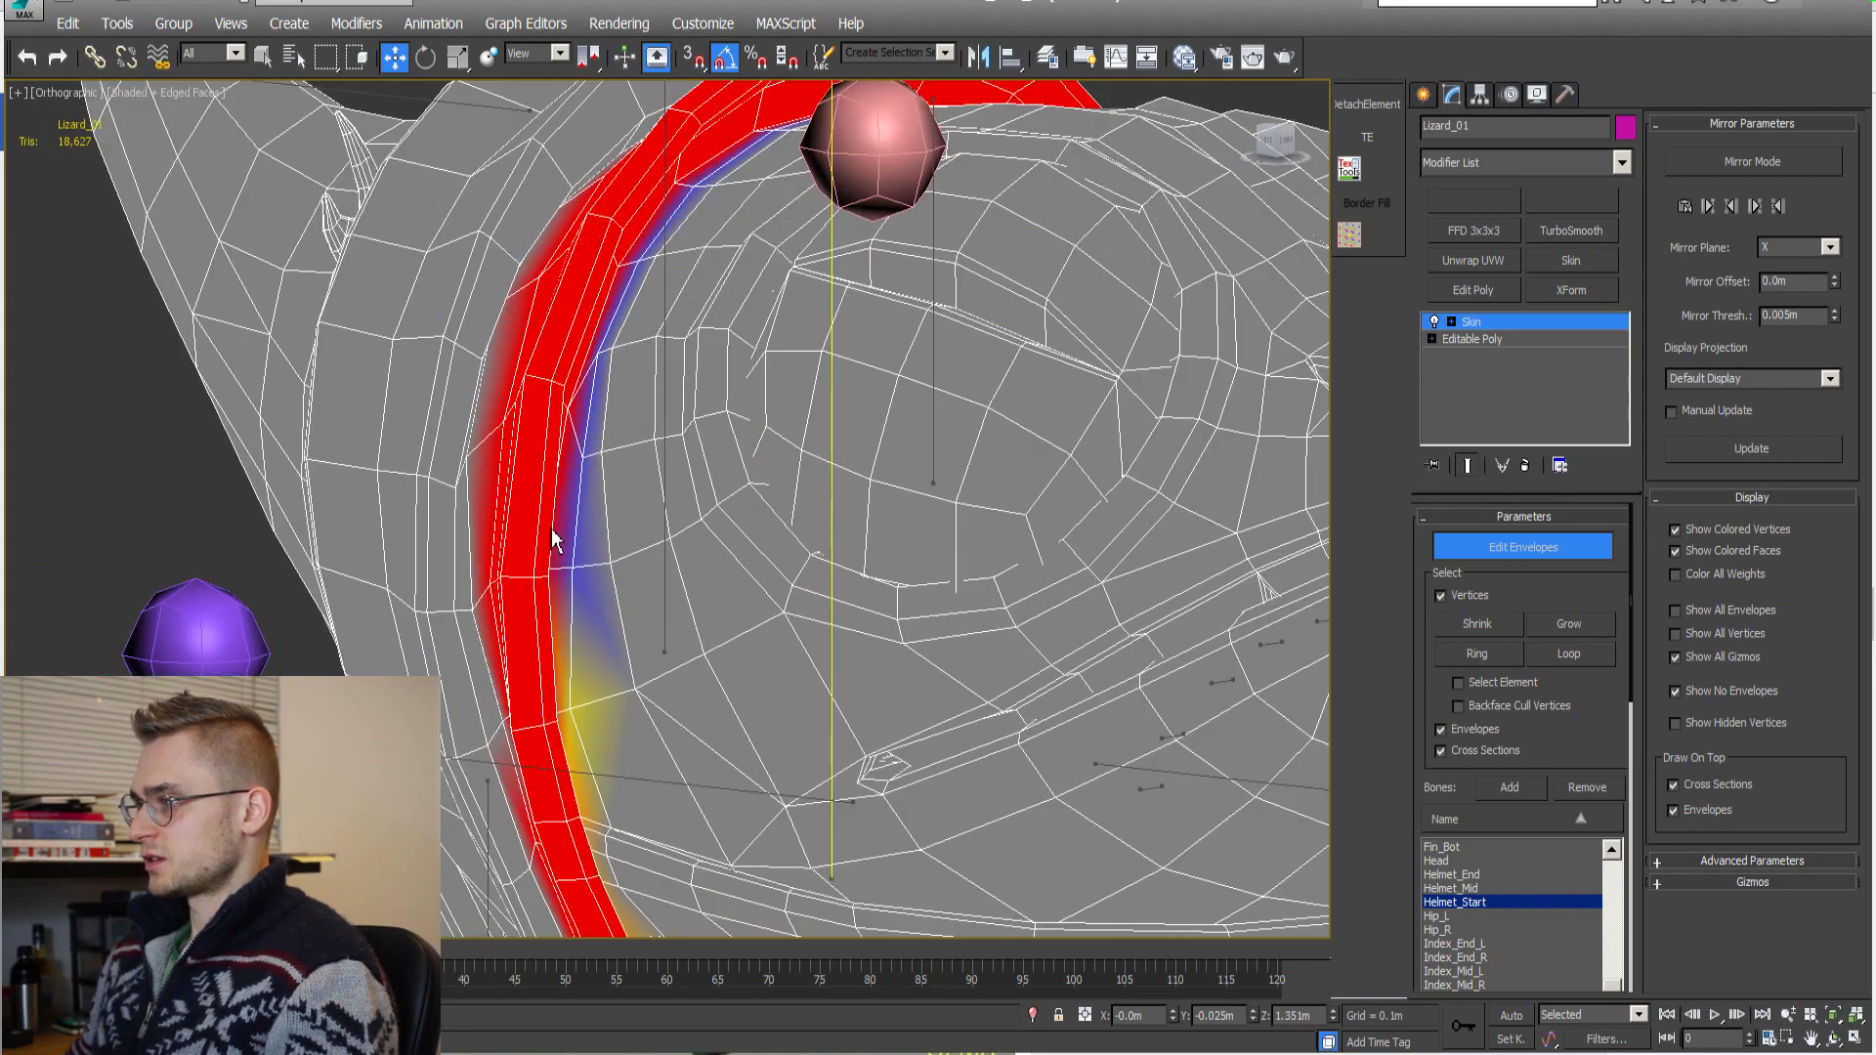
Examine the Helmet_Start weight falloff up close on the vertices between the helmet rim and the face.
alt+middle_drag(572, 699, 631, 579)
scroll(621, 575, down, 4)
scroll(830, 620, down, 4)
scroll(783, 670, up, 4)
scroll(630, 578, up, 4)
scroll(664, 427, up, 2)
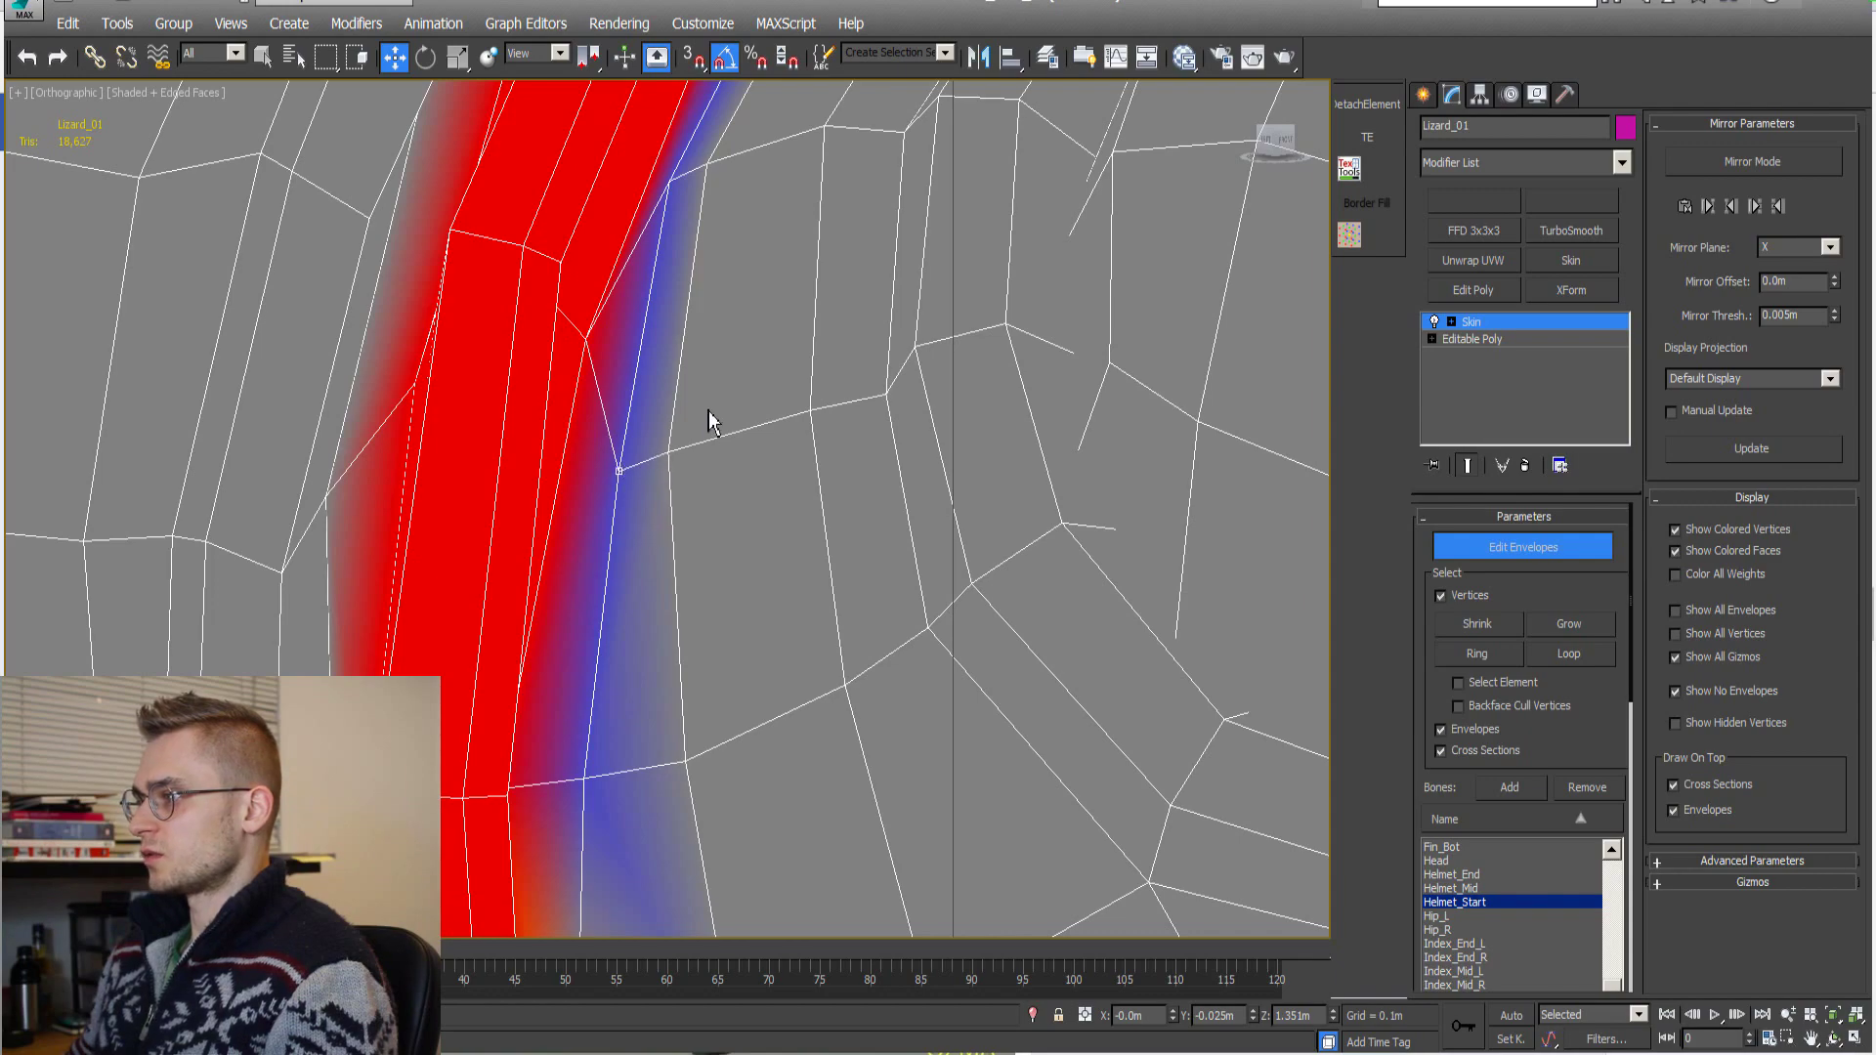
scroll(711, 422, down, 8)
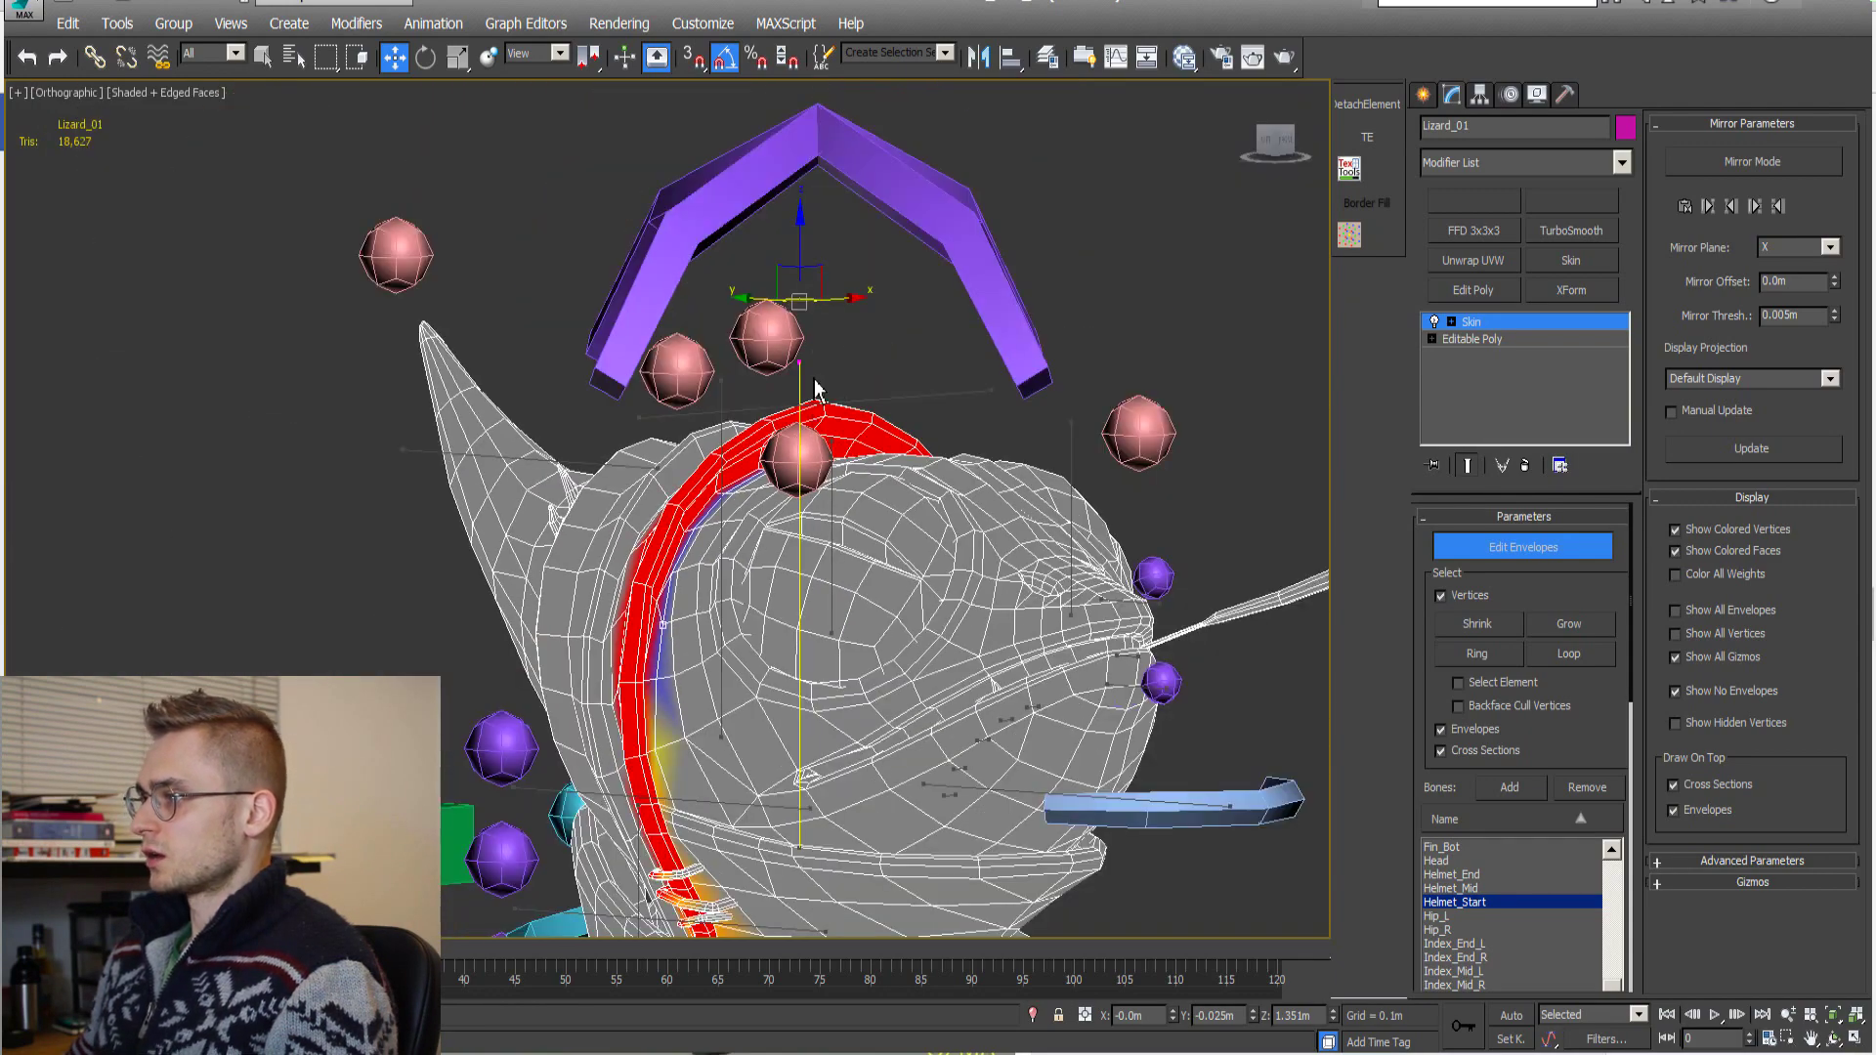
Display the Head bone's skin weights and examine them around the eye, along the helmet seam and at the mouth.
alt+middle_drag(816, 391, 645, 683)
scroll(772, 489, up, 2)
click(848, 352)
scroll(640, 586, up, 5)
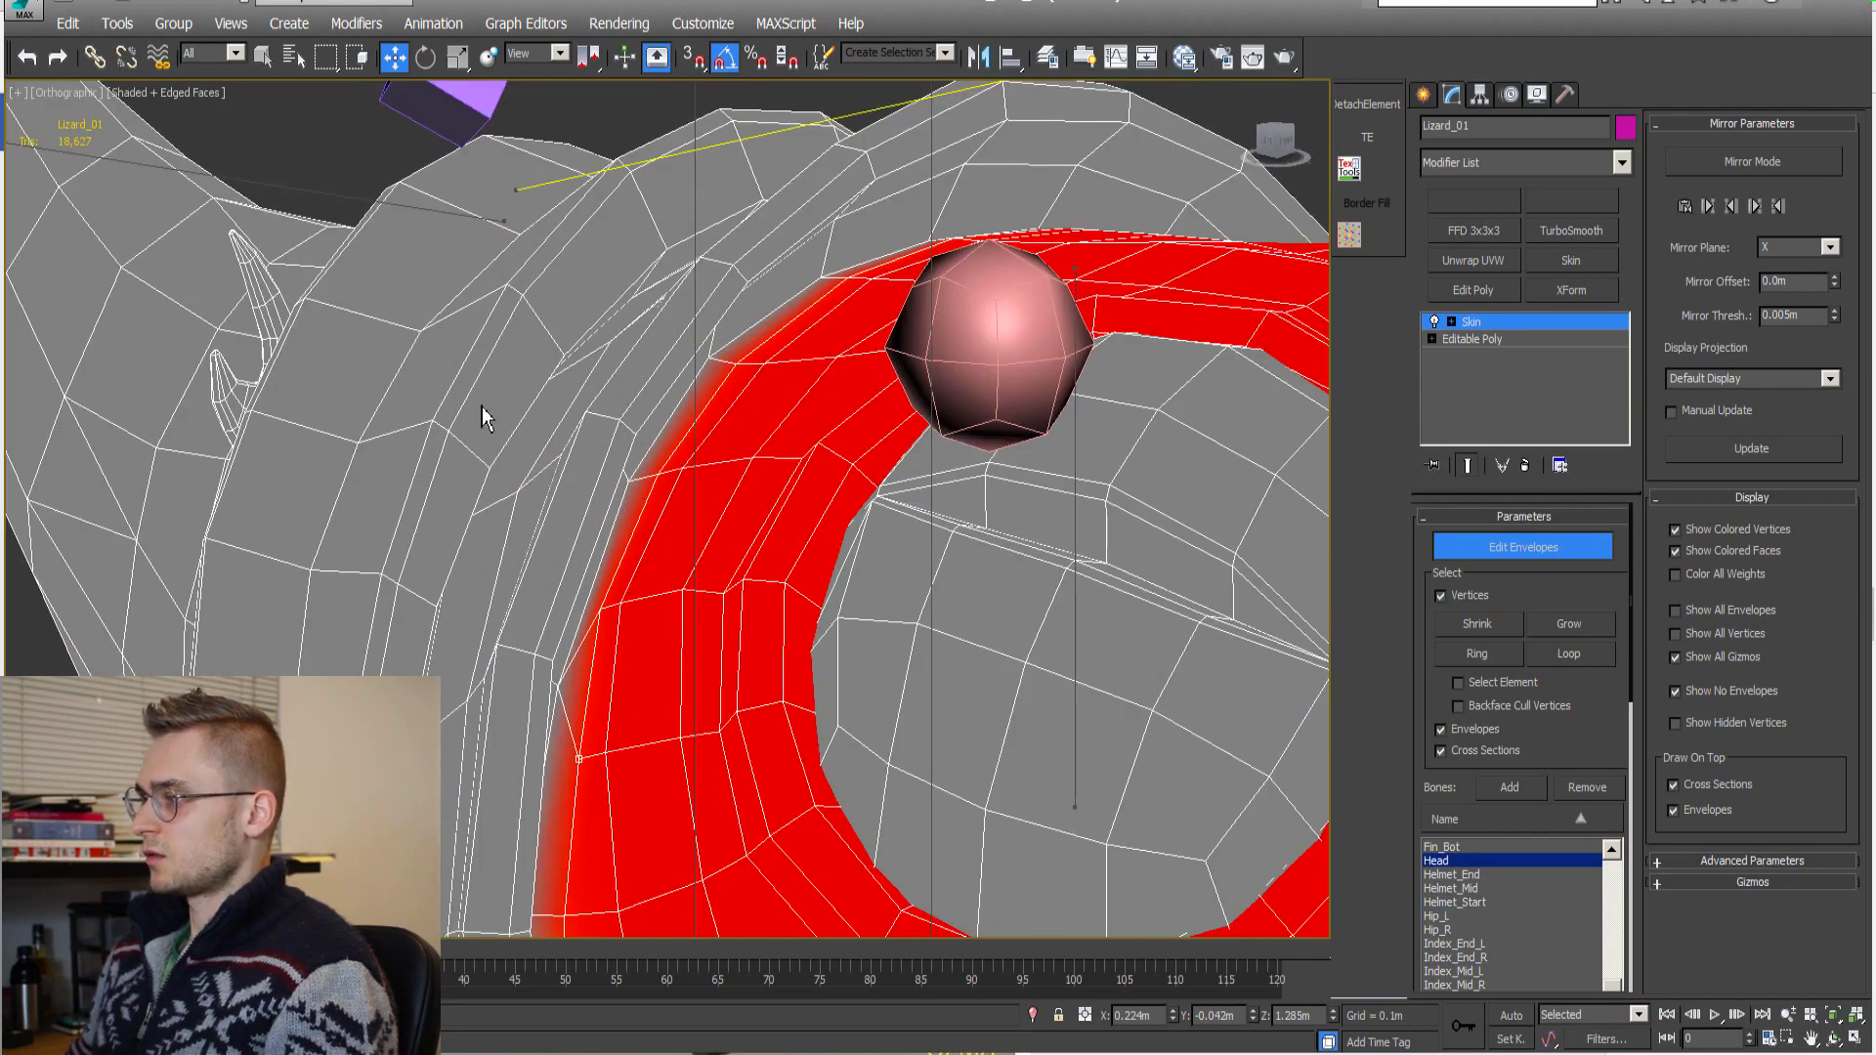
scroll(640, 557, down, 5)
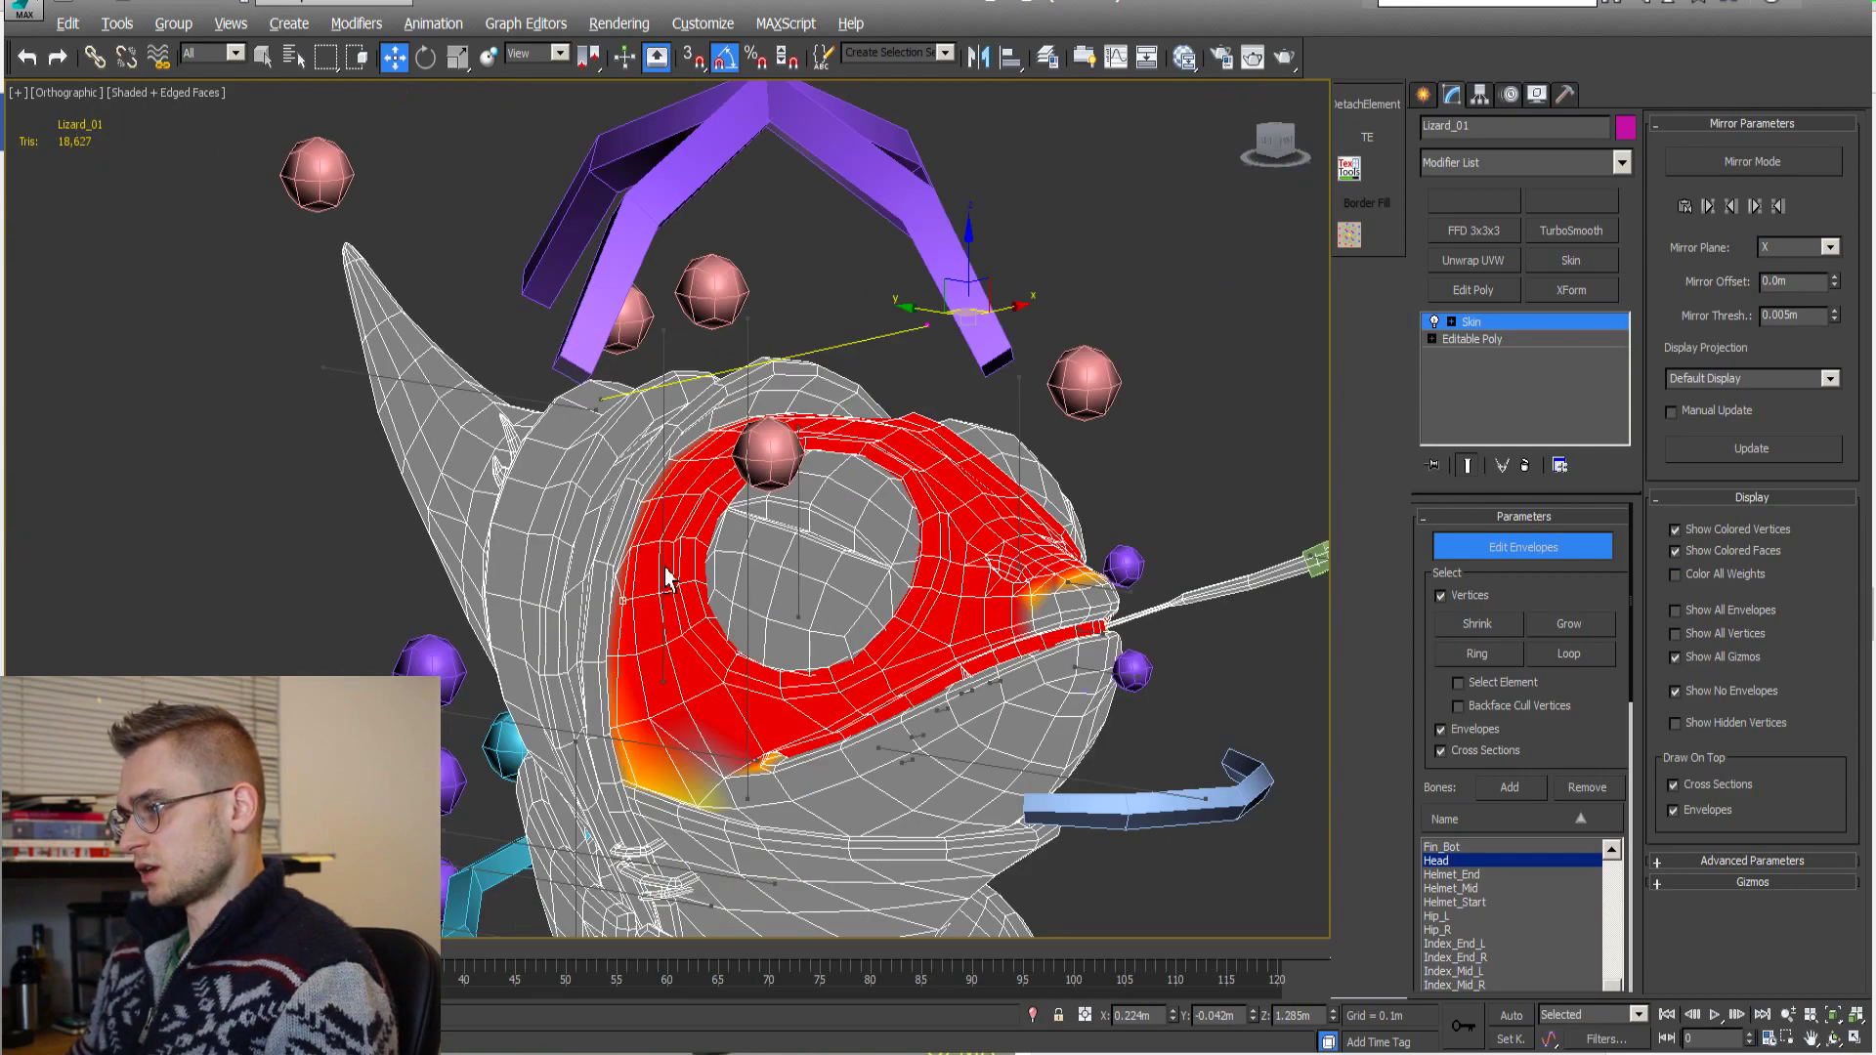
alt+middle_drag(670, 574, 654, 532)
alt+middle_drag(654, 532, 679, 498)
Display the Helmet_End bone's skin weights on the rear helmet spike and examine their blend toward the neck.
scroll(684, 543, down, 6)
scroll(531, 427, up, 7)
scroll(518, 411, up, 2)
click(496, 385)
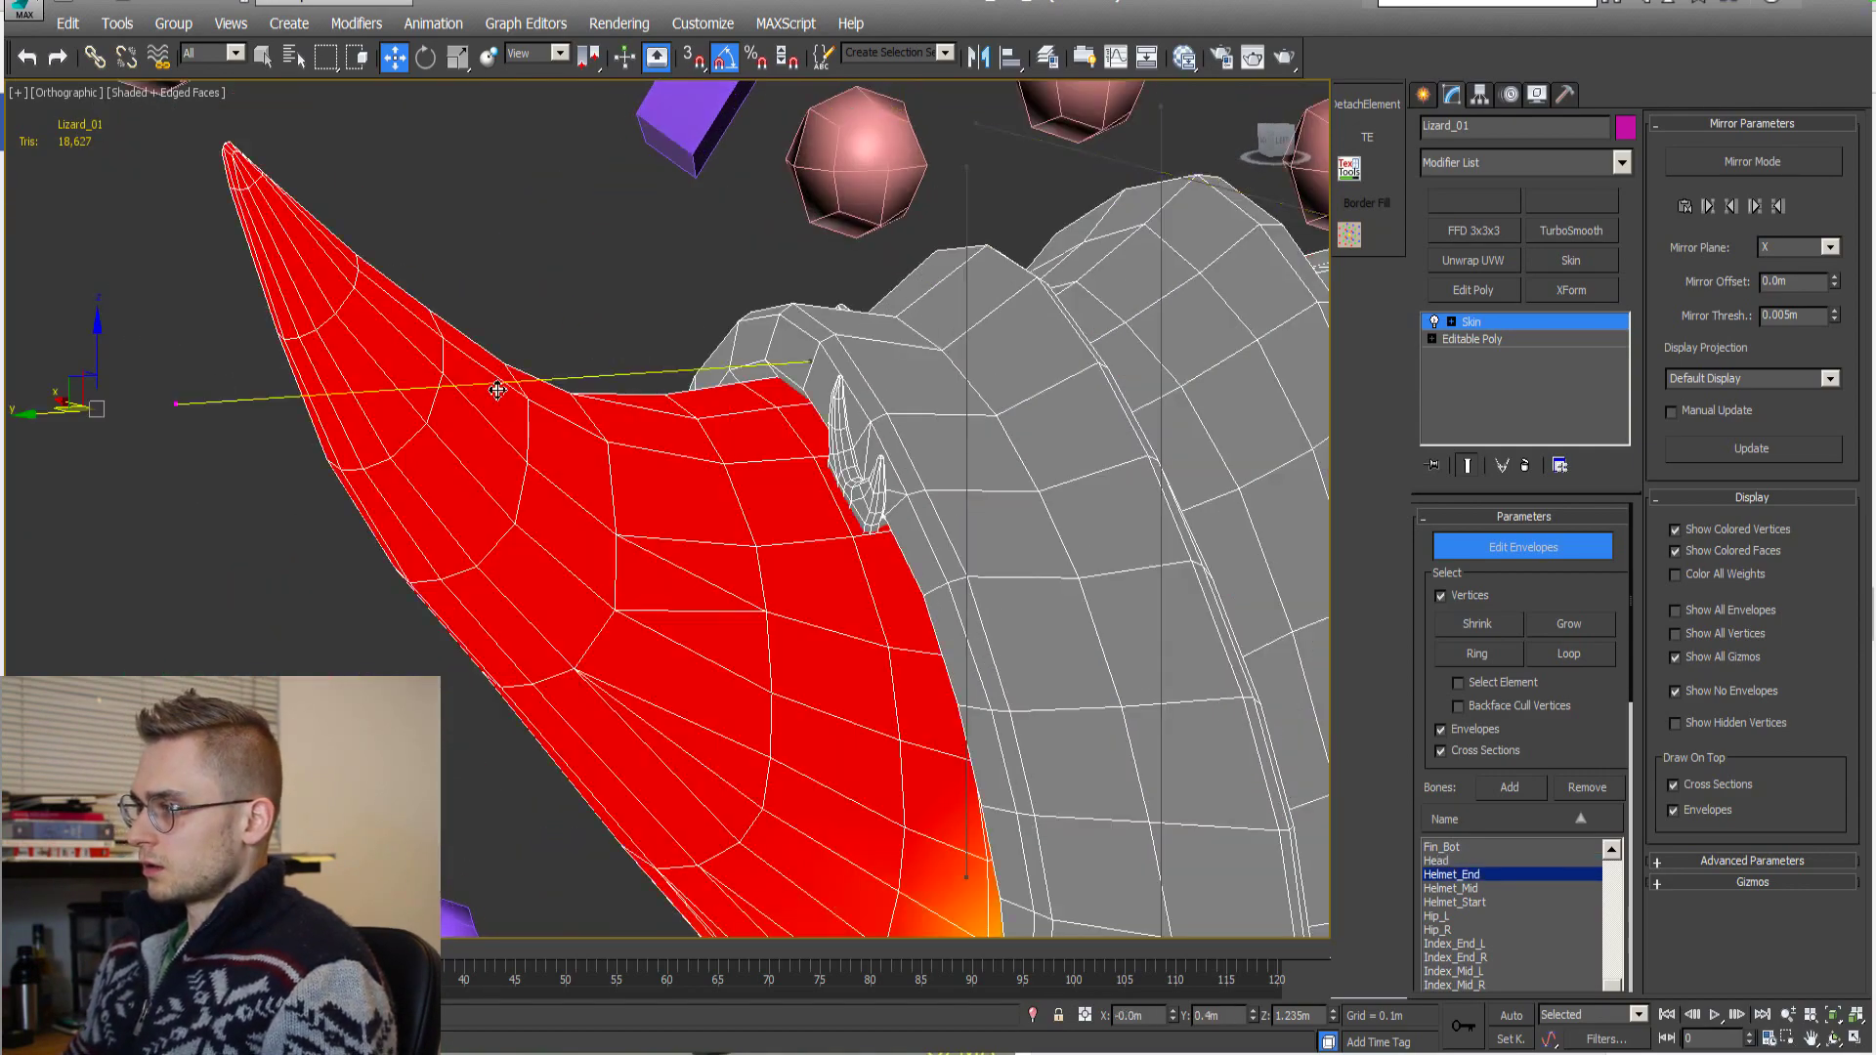
scroll(496, 386, down, 4)
alt+middle_drag(615, 576, 721, 719)
middle_drag(729, 803, 723, 523)
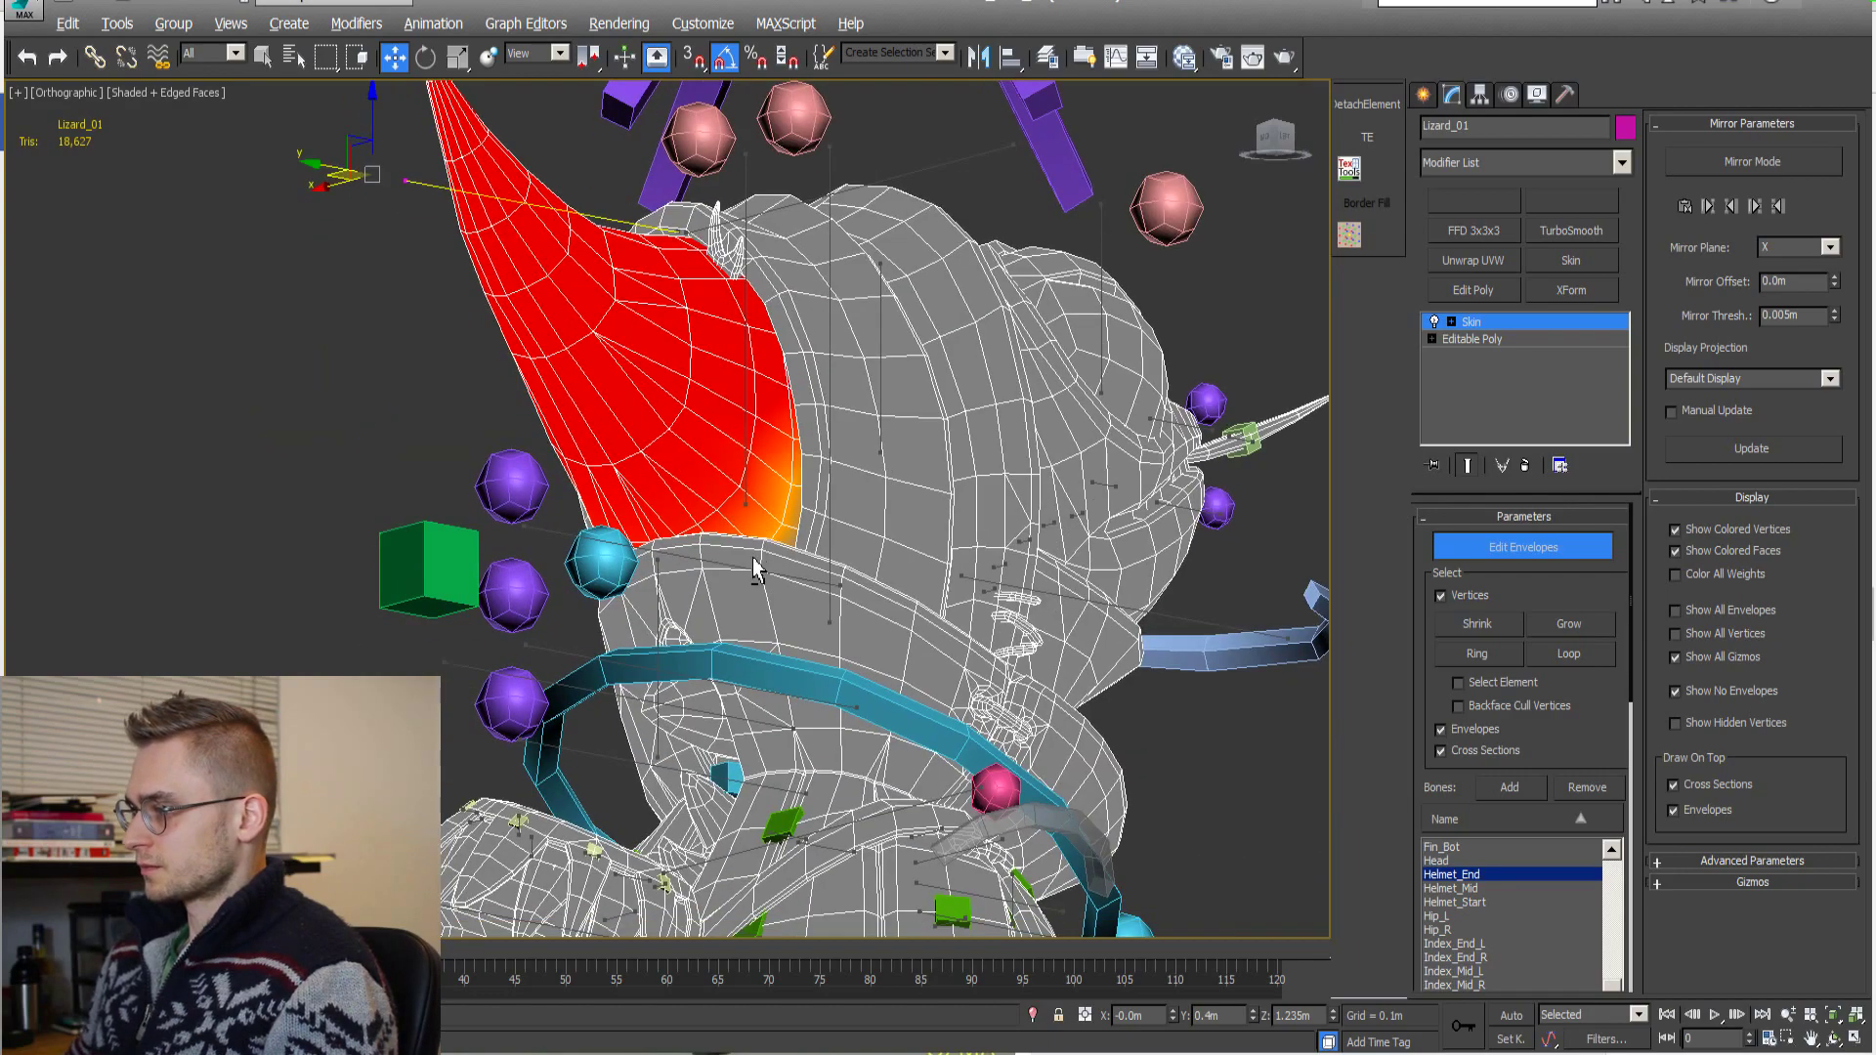
Display the skin weights of the upper neck bone and examine their falloff below the jaw and helmet.
scroll(518, 540, up, 4)
click(488, 506)
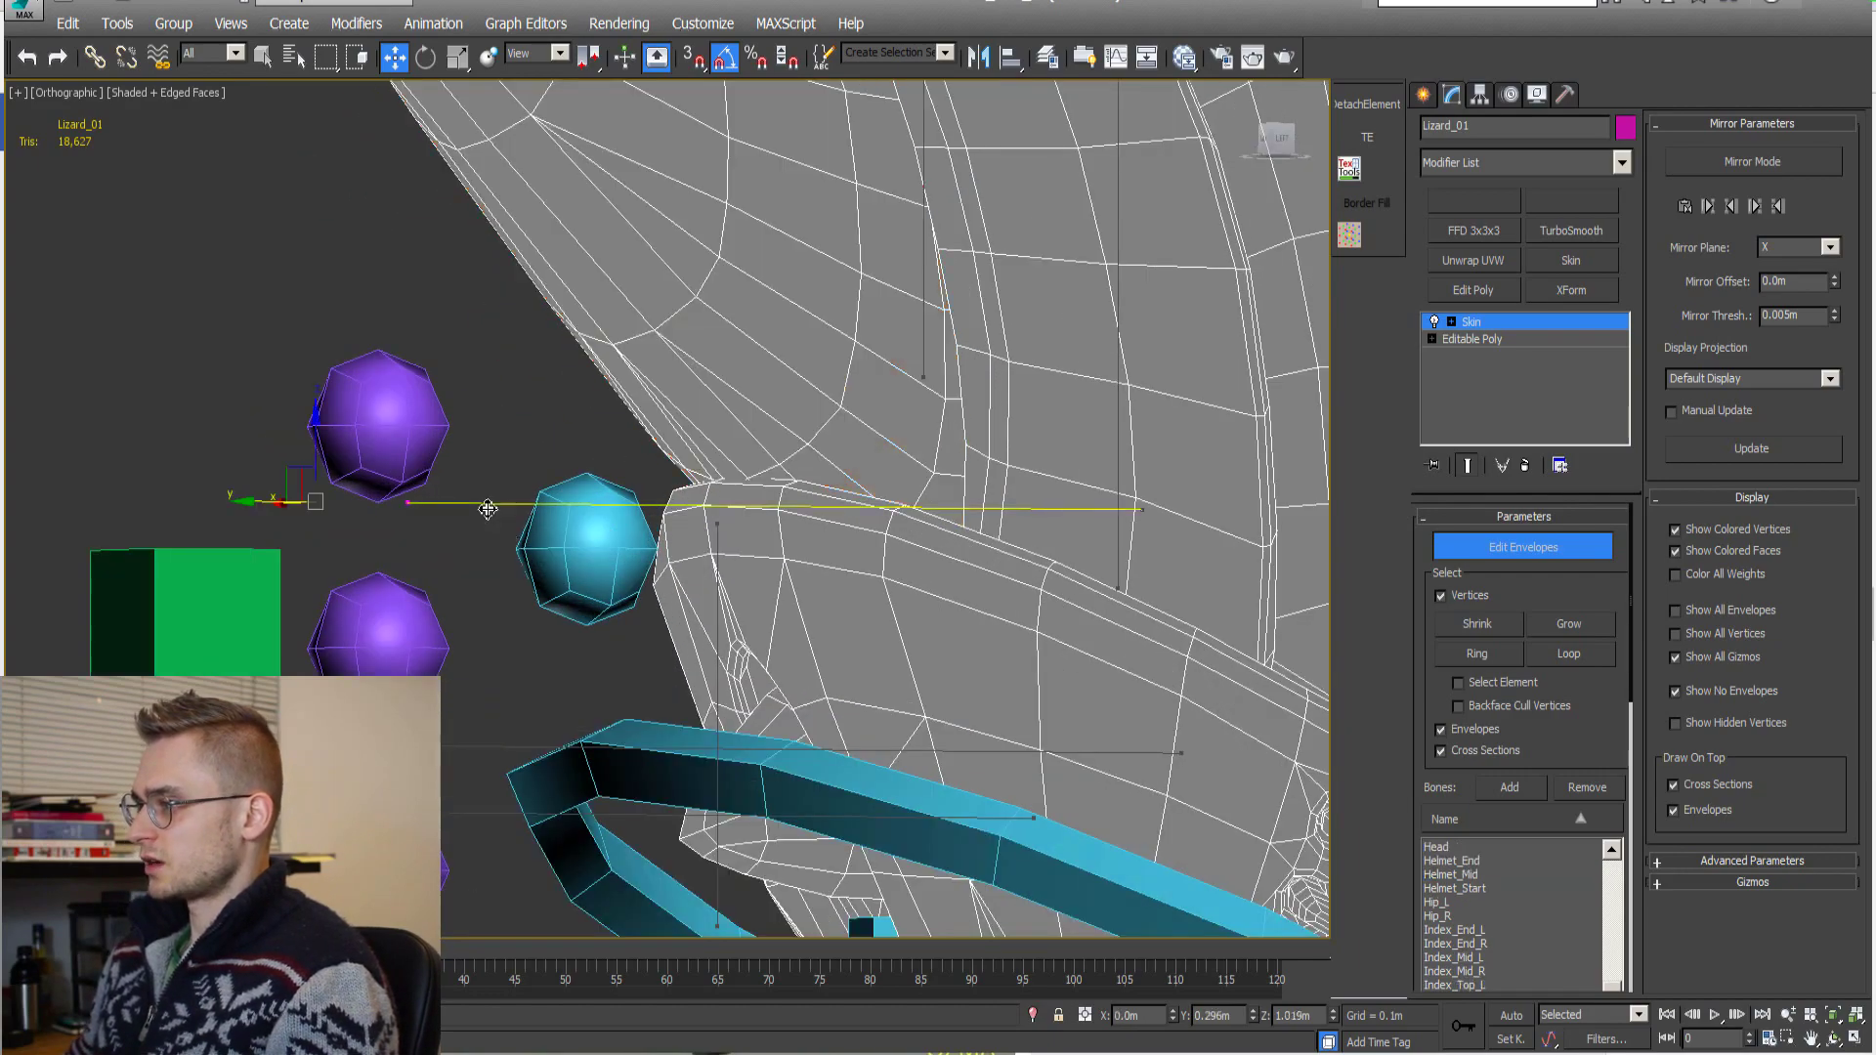
scroll(498, 508, down, 4)
alt+middle_drag(508, 508, 772, 411)
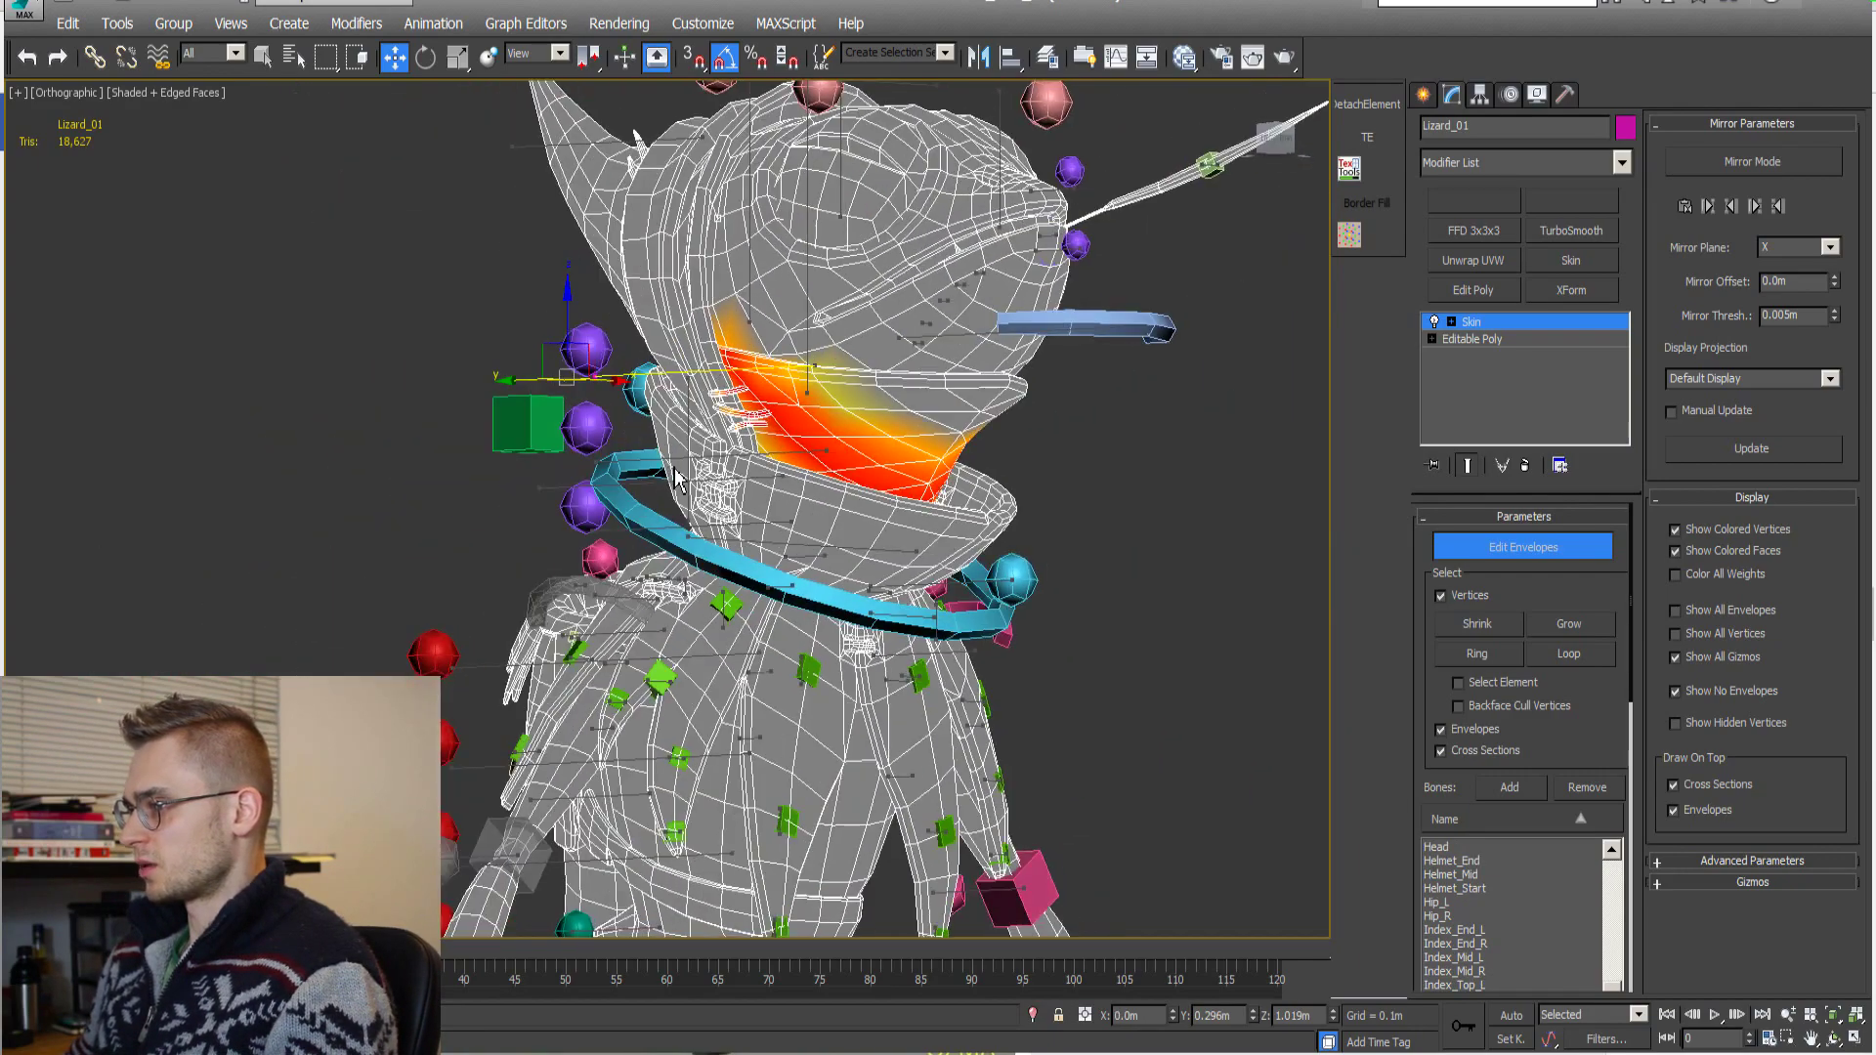
scroll(876, 410, up, 5)
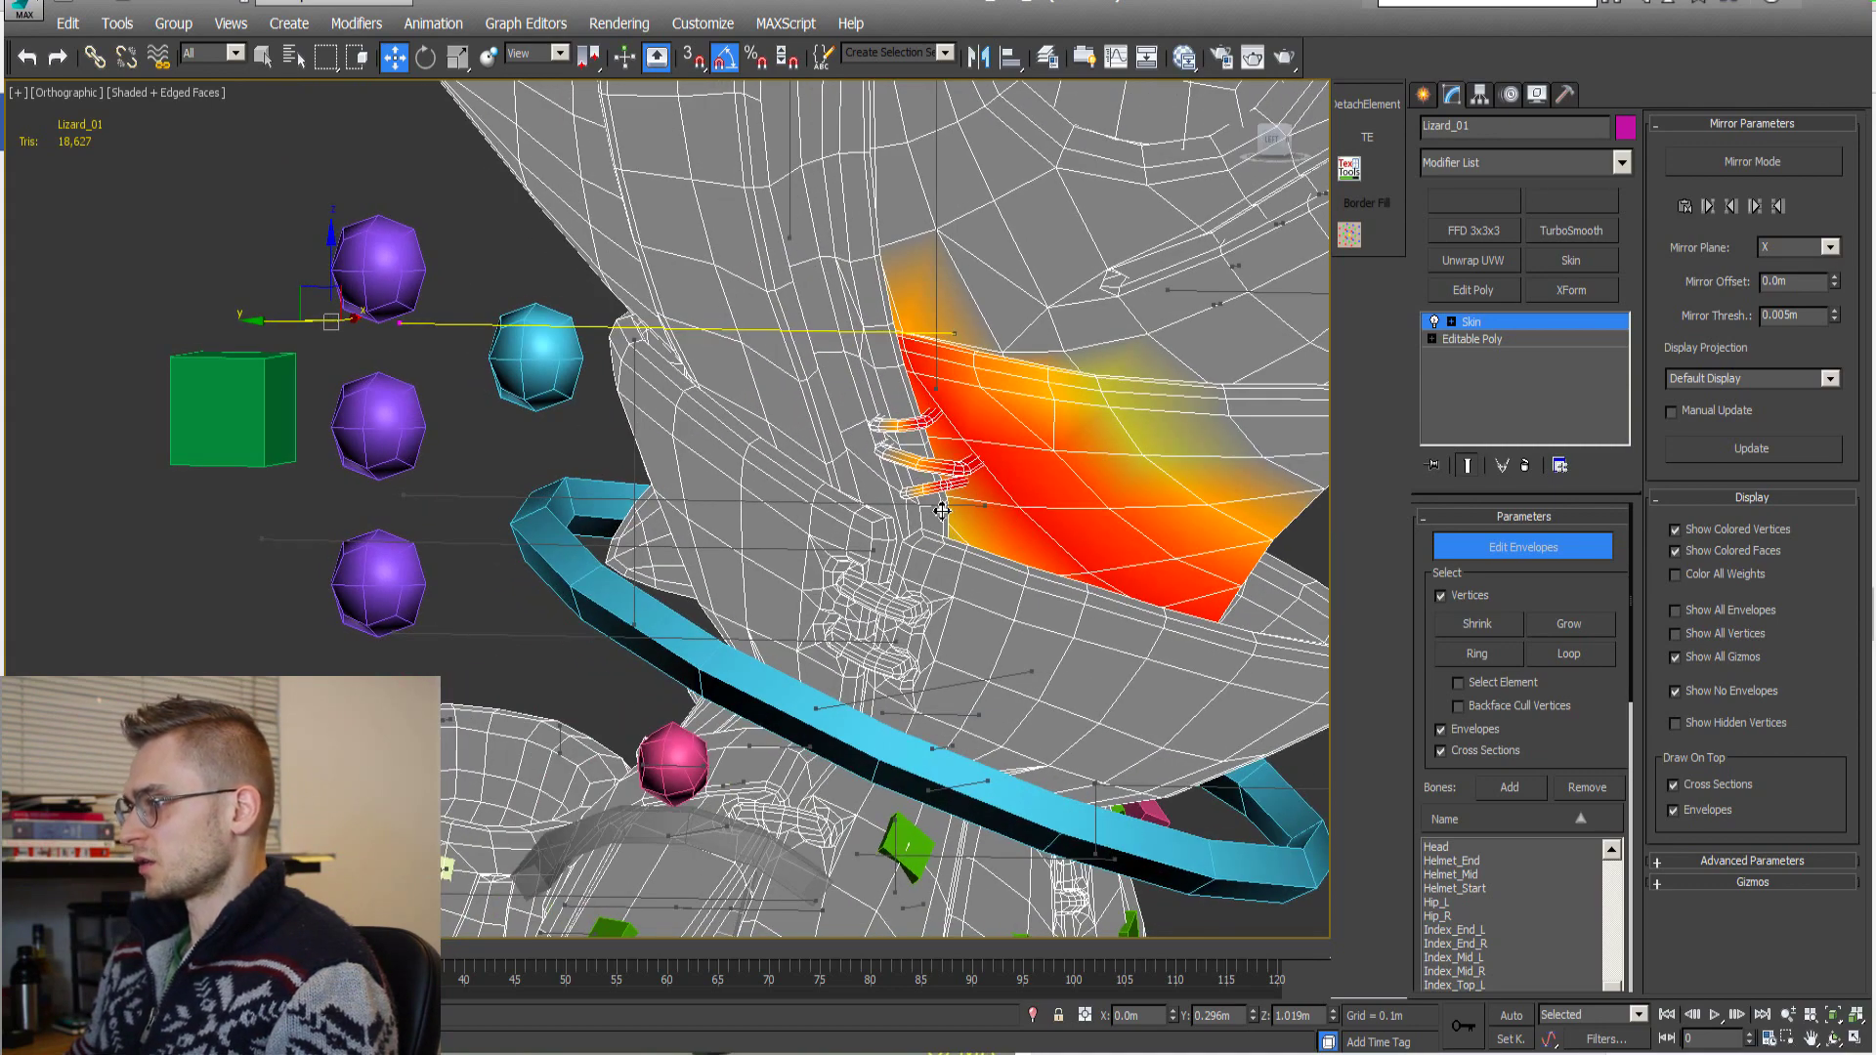
scroll(684, 608, down, 5)
alt+middle_drag(684, 608, 742, 635)
Select the Root control ring beneath the feet and examine it in relation to the whole character.
scroll(809, 760, up, 4)
click(809, 760)
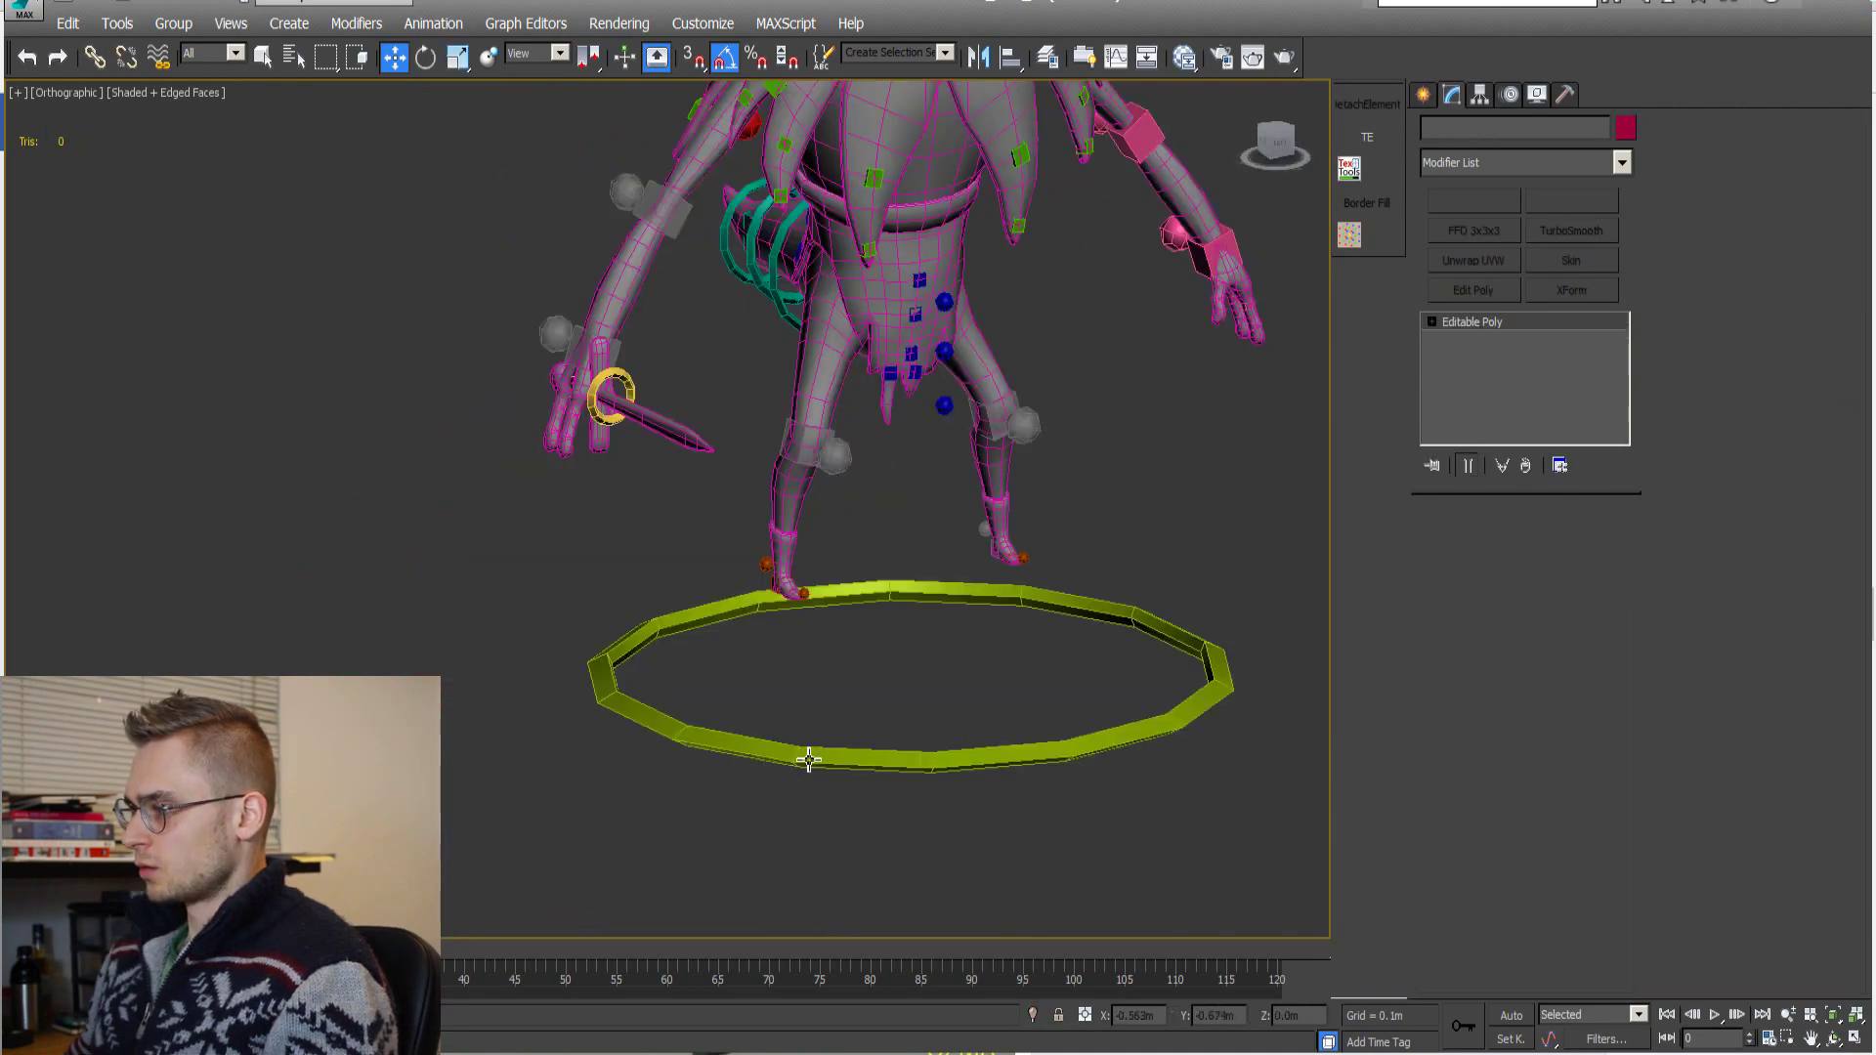
mouse_move(888, 737)
alt+middle_down()
mouse_move(817, 753)
mouse_move(936, 711)
mouse_move(879, 712)
alt+middle_up()
scroll(817, 753, down, 4)
scroll(754, 720, up, 4)
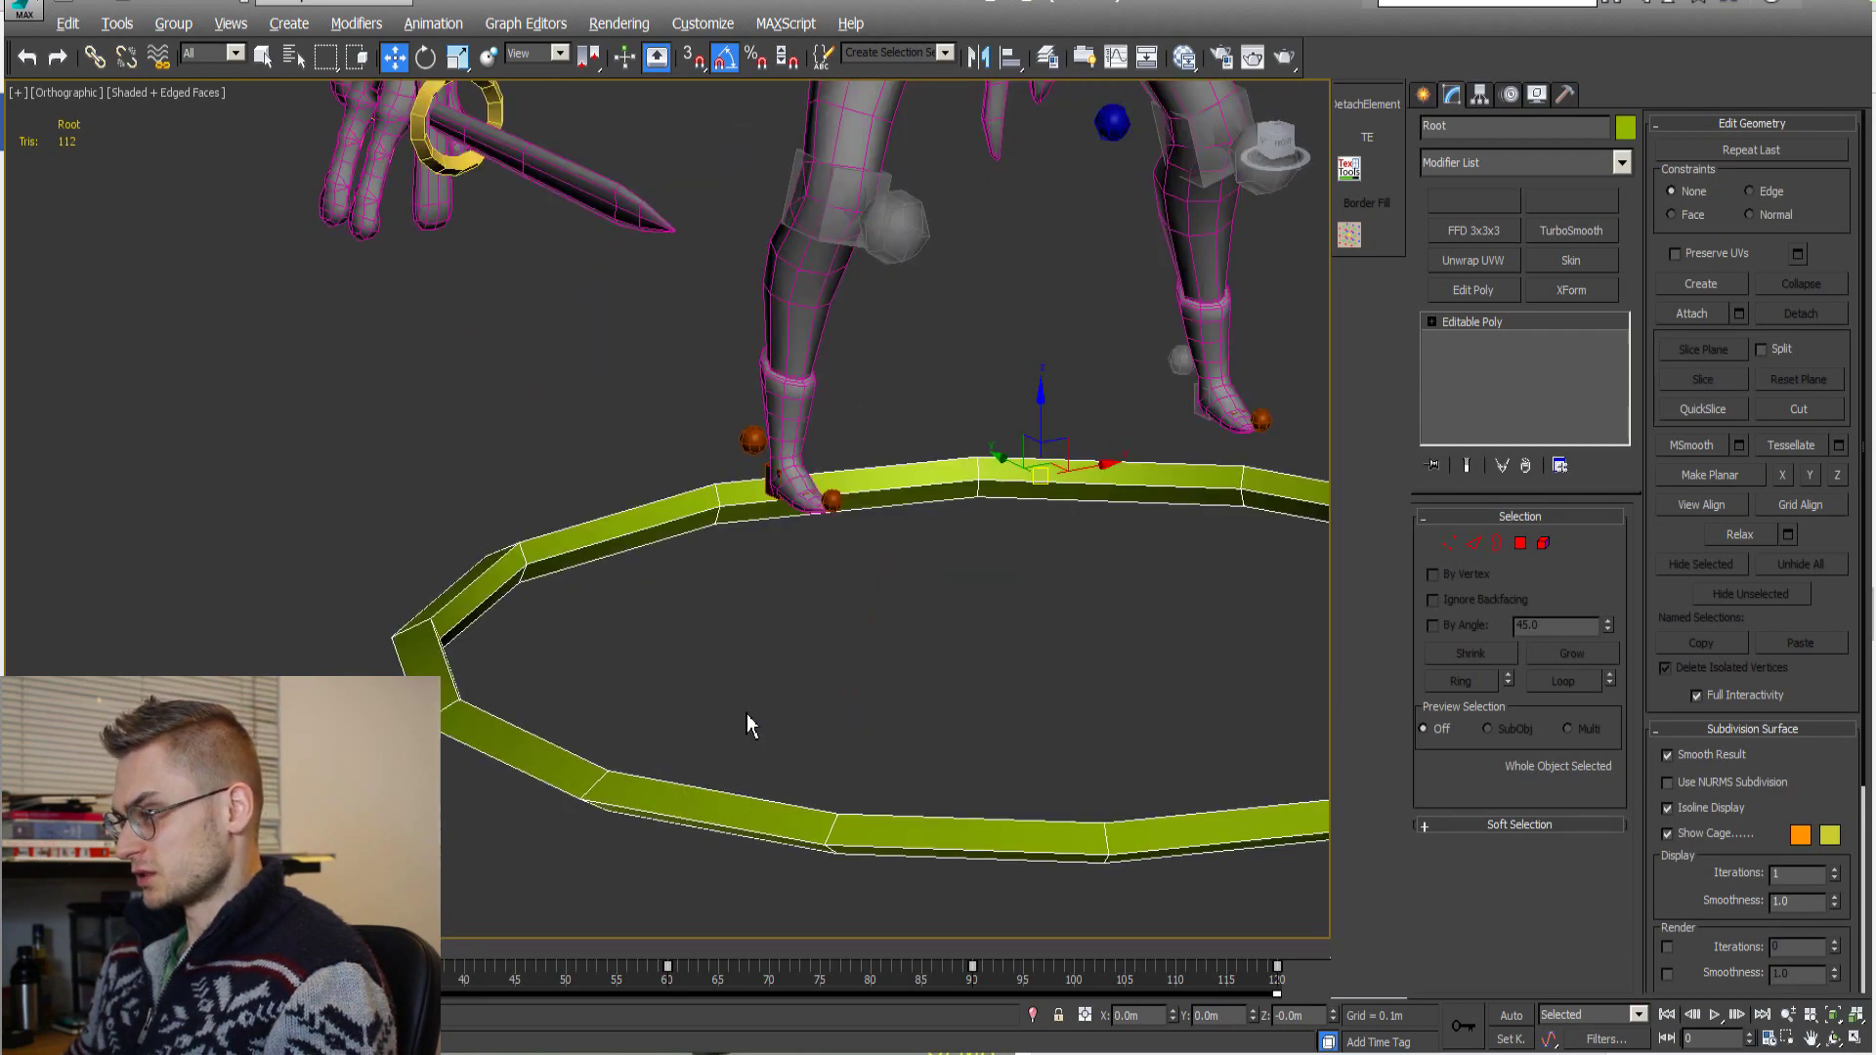
alt+middle_drag(754, 720, 712, 712)
scroll(724, 714, down, 2)
scroll(712, 713, up, 3)
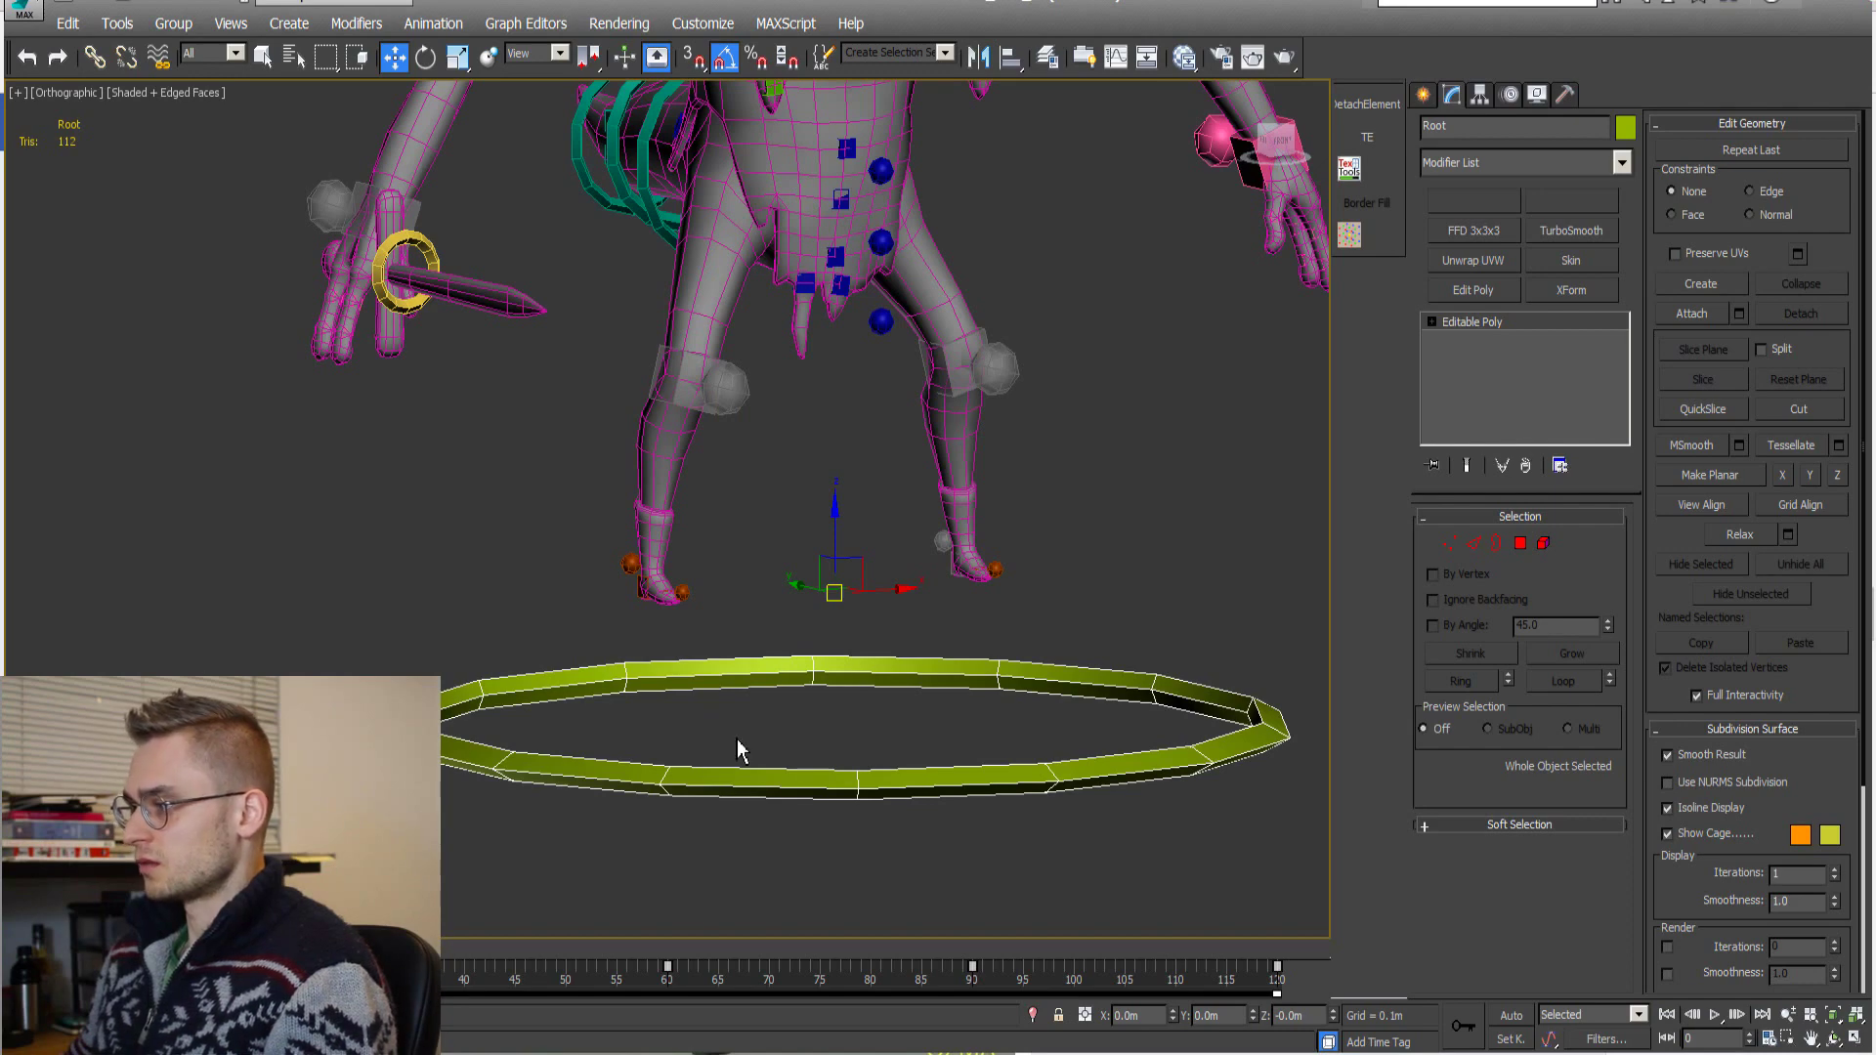
scroll(753, 728, down, 4)
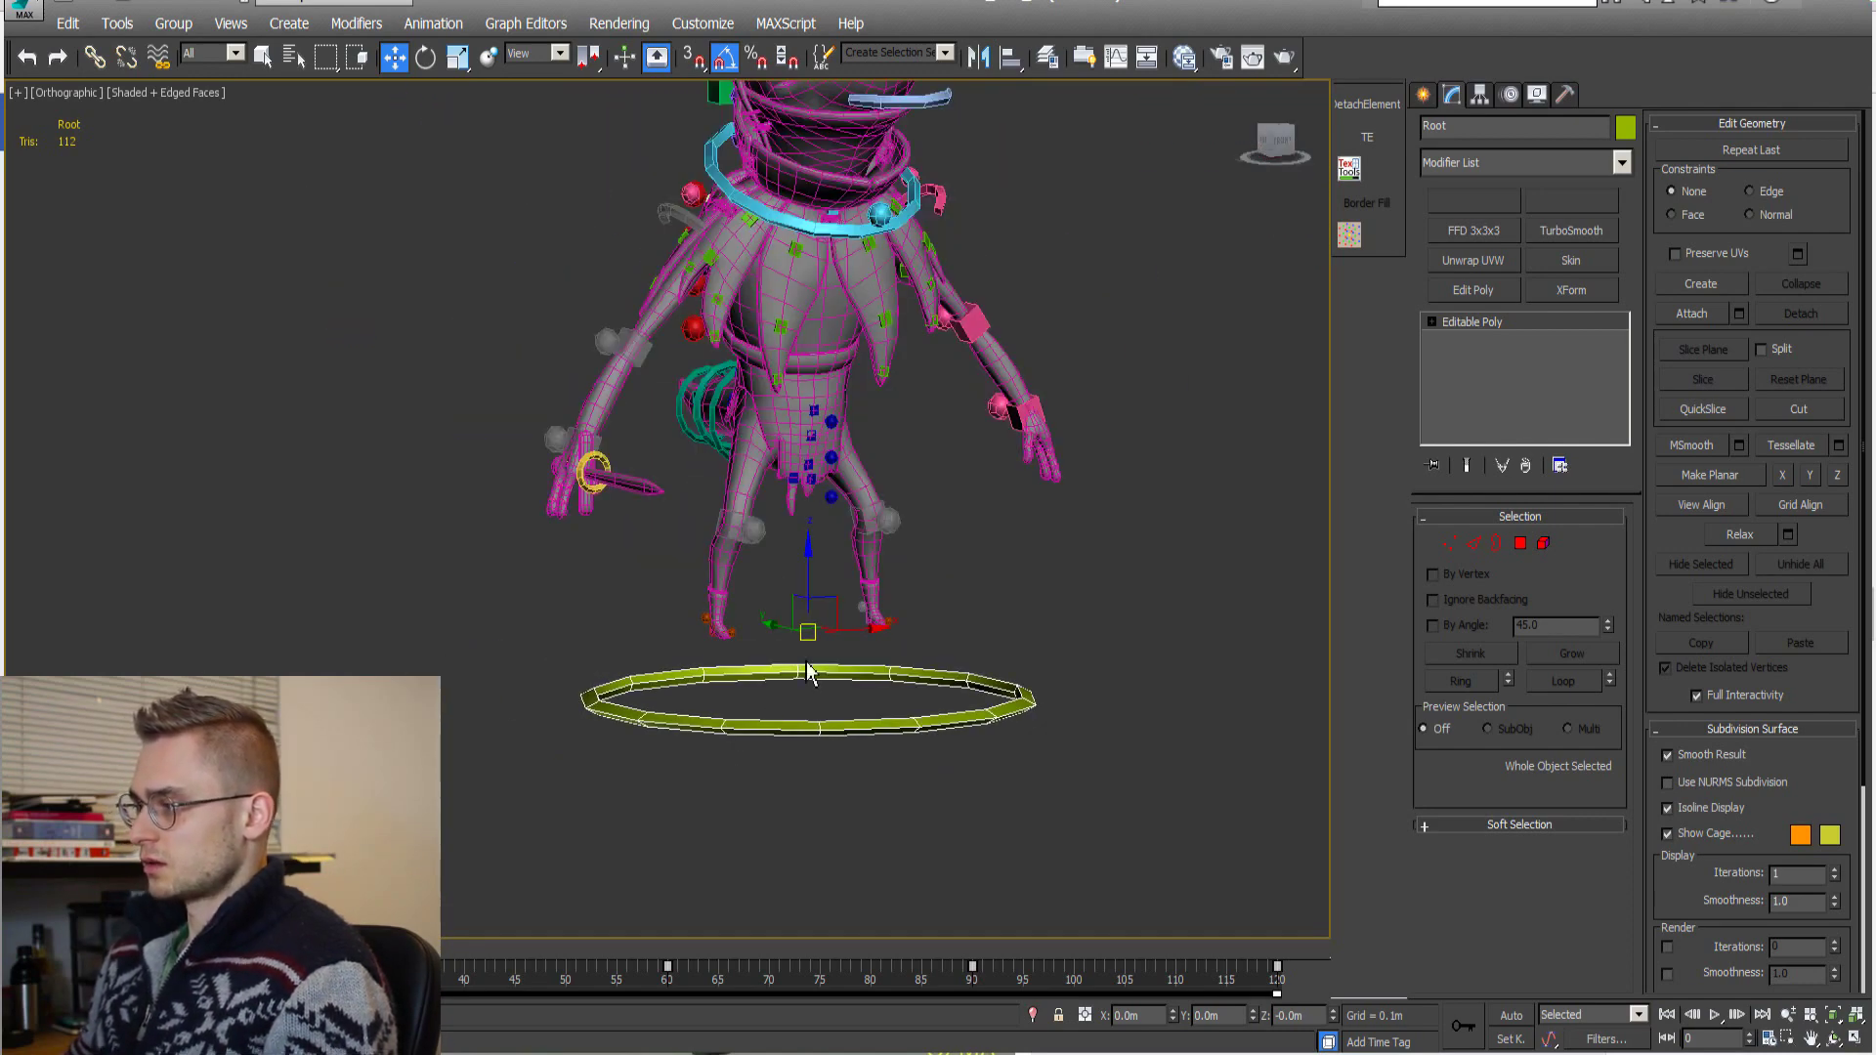
alt+middle_drag(808, 671, 805, 774)
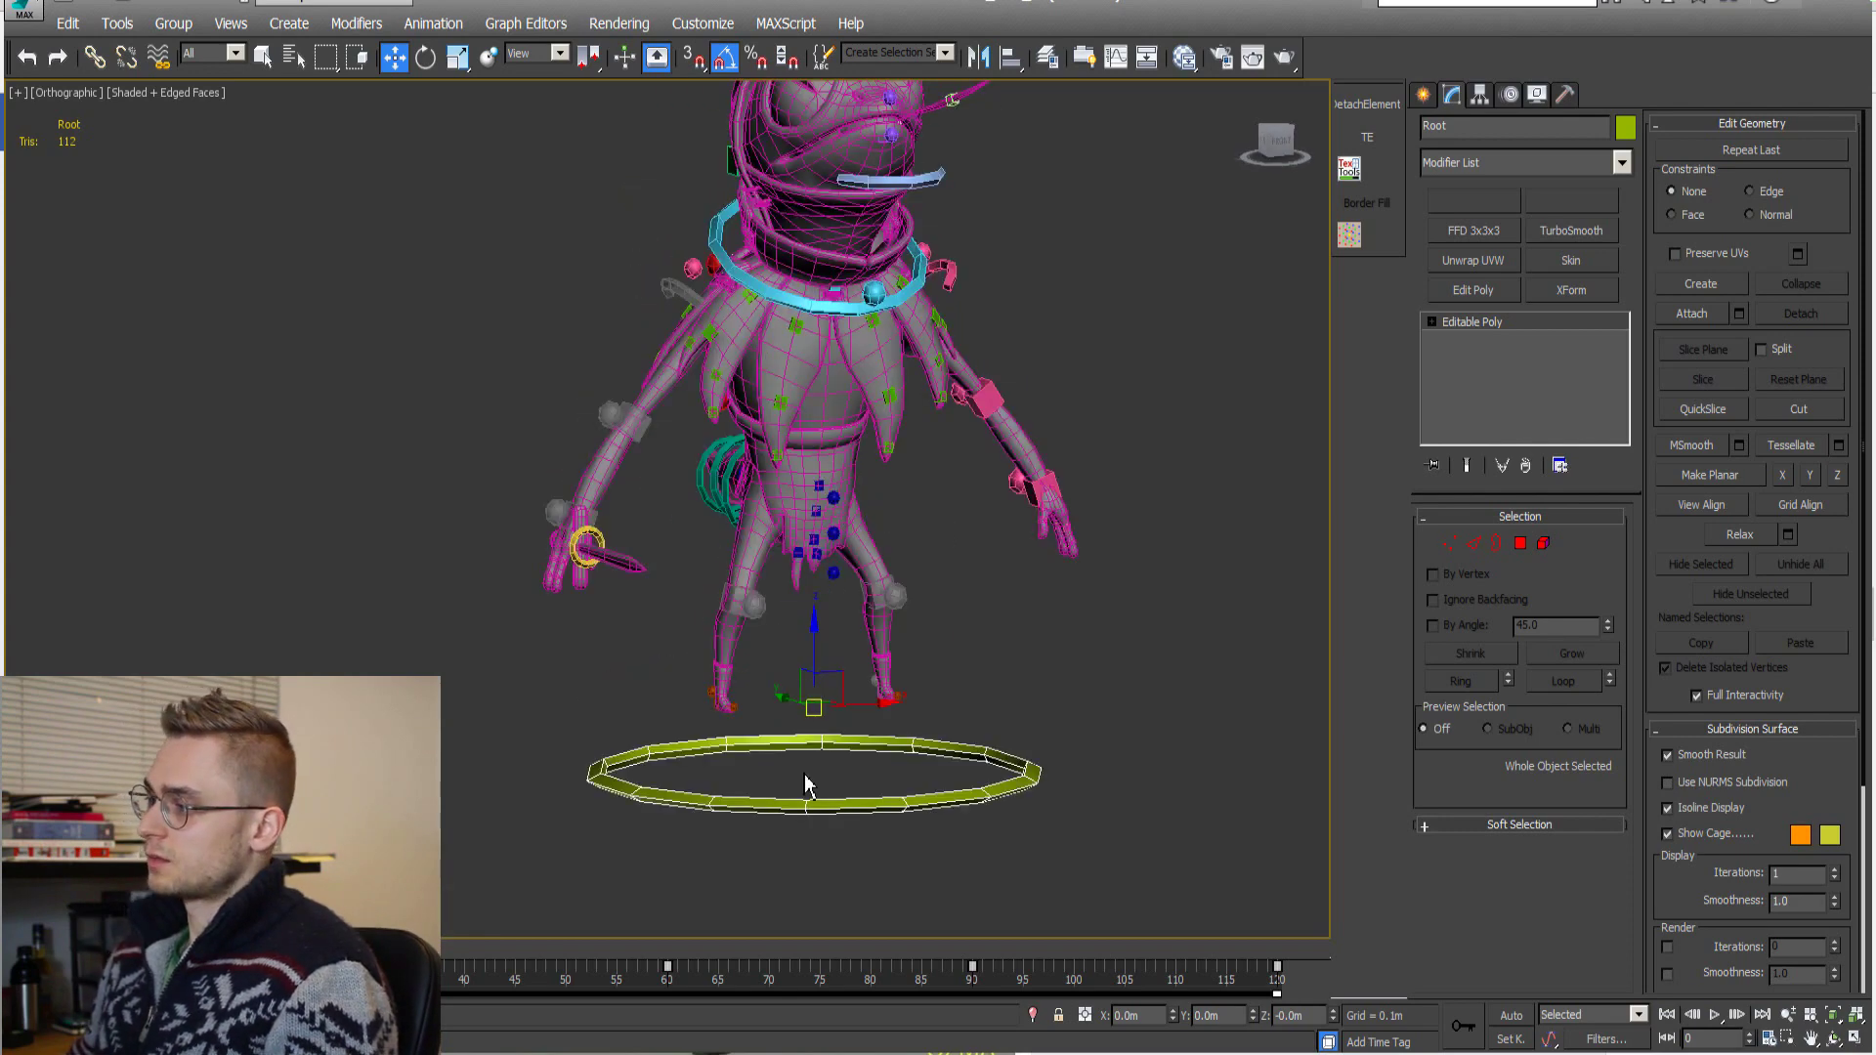
scroll(682, 862, up, 3)
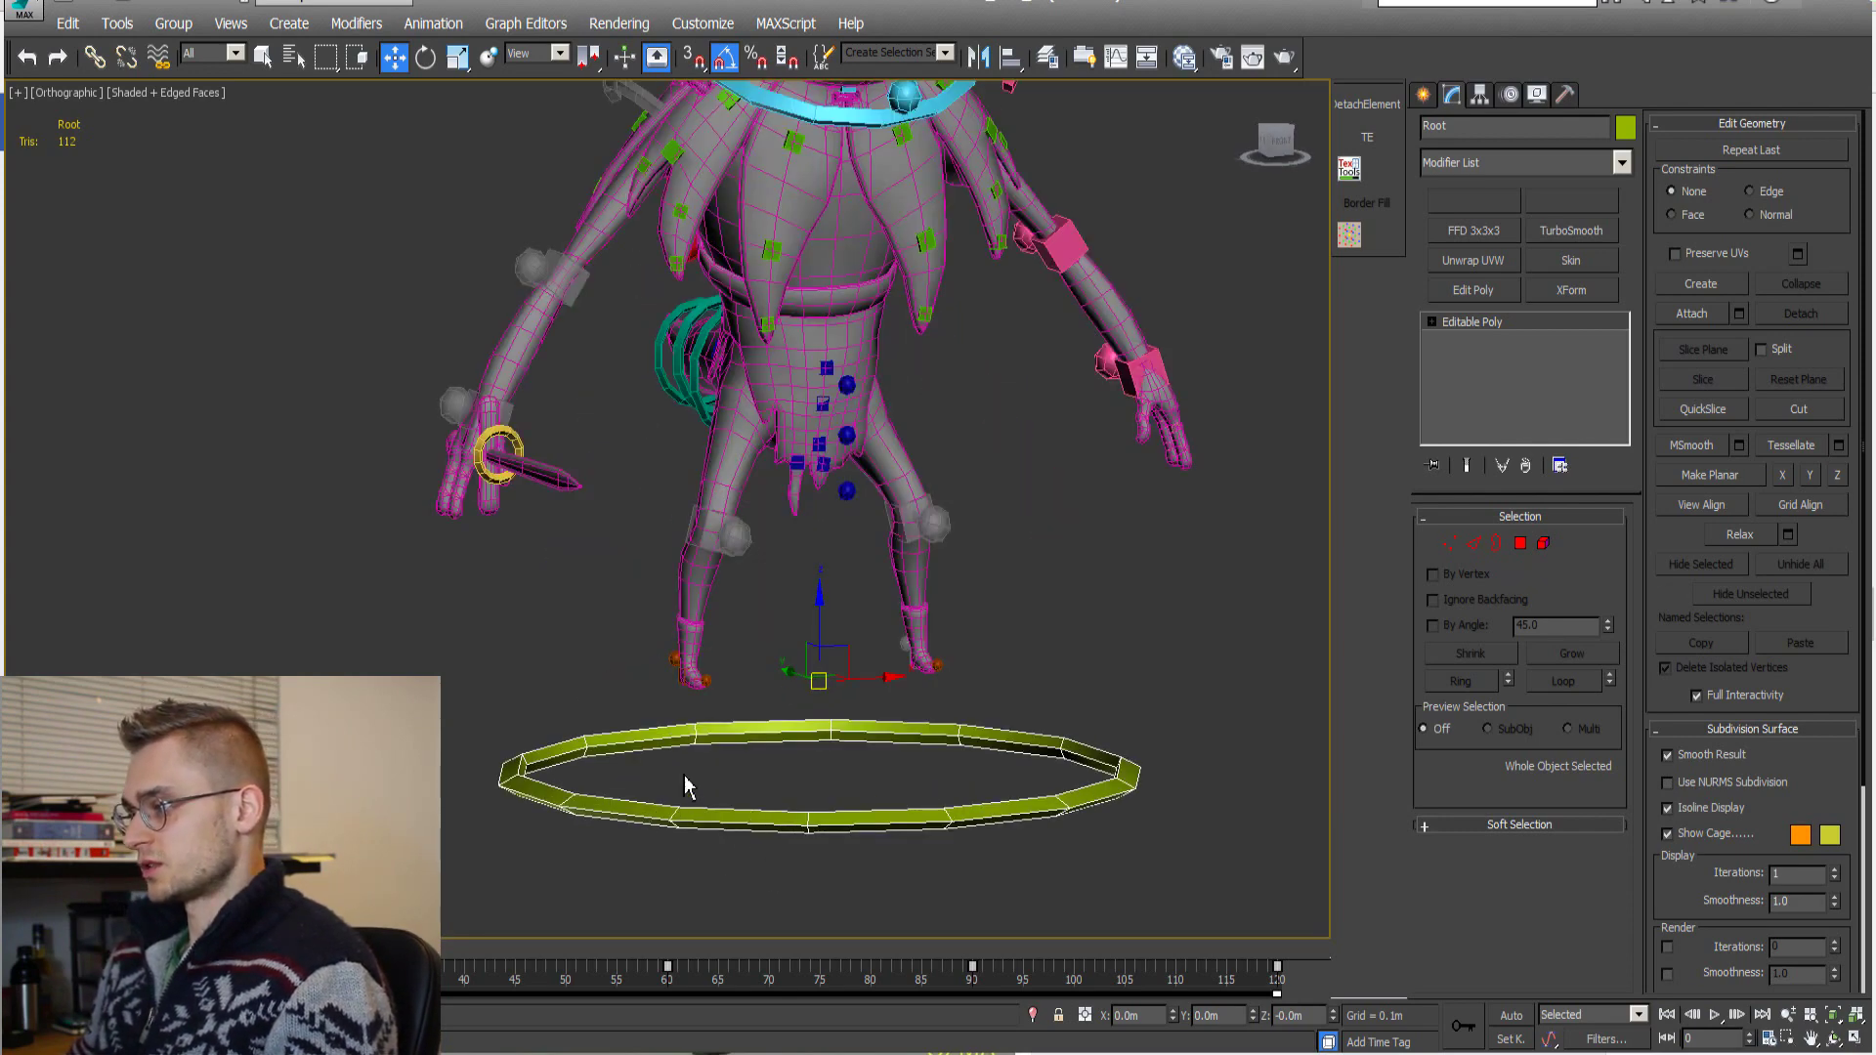
scroll(687, 787, down, 4)
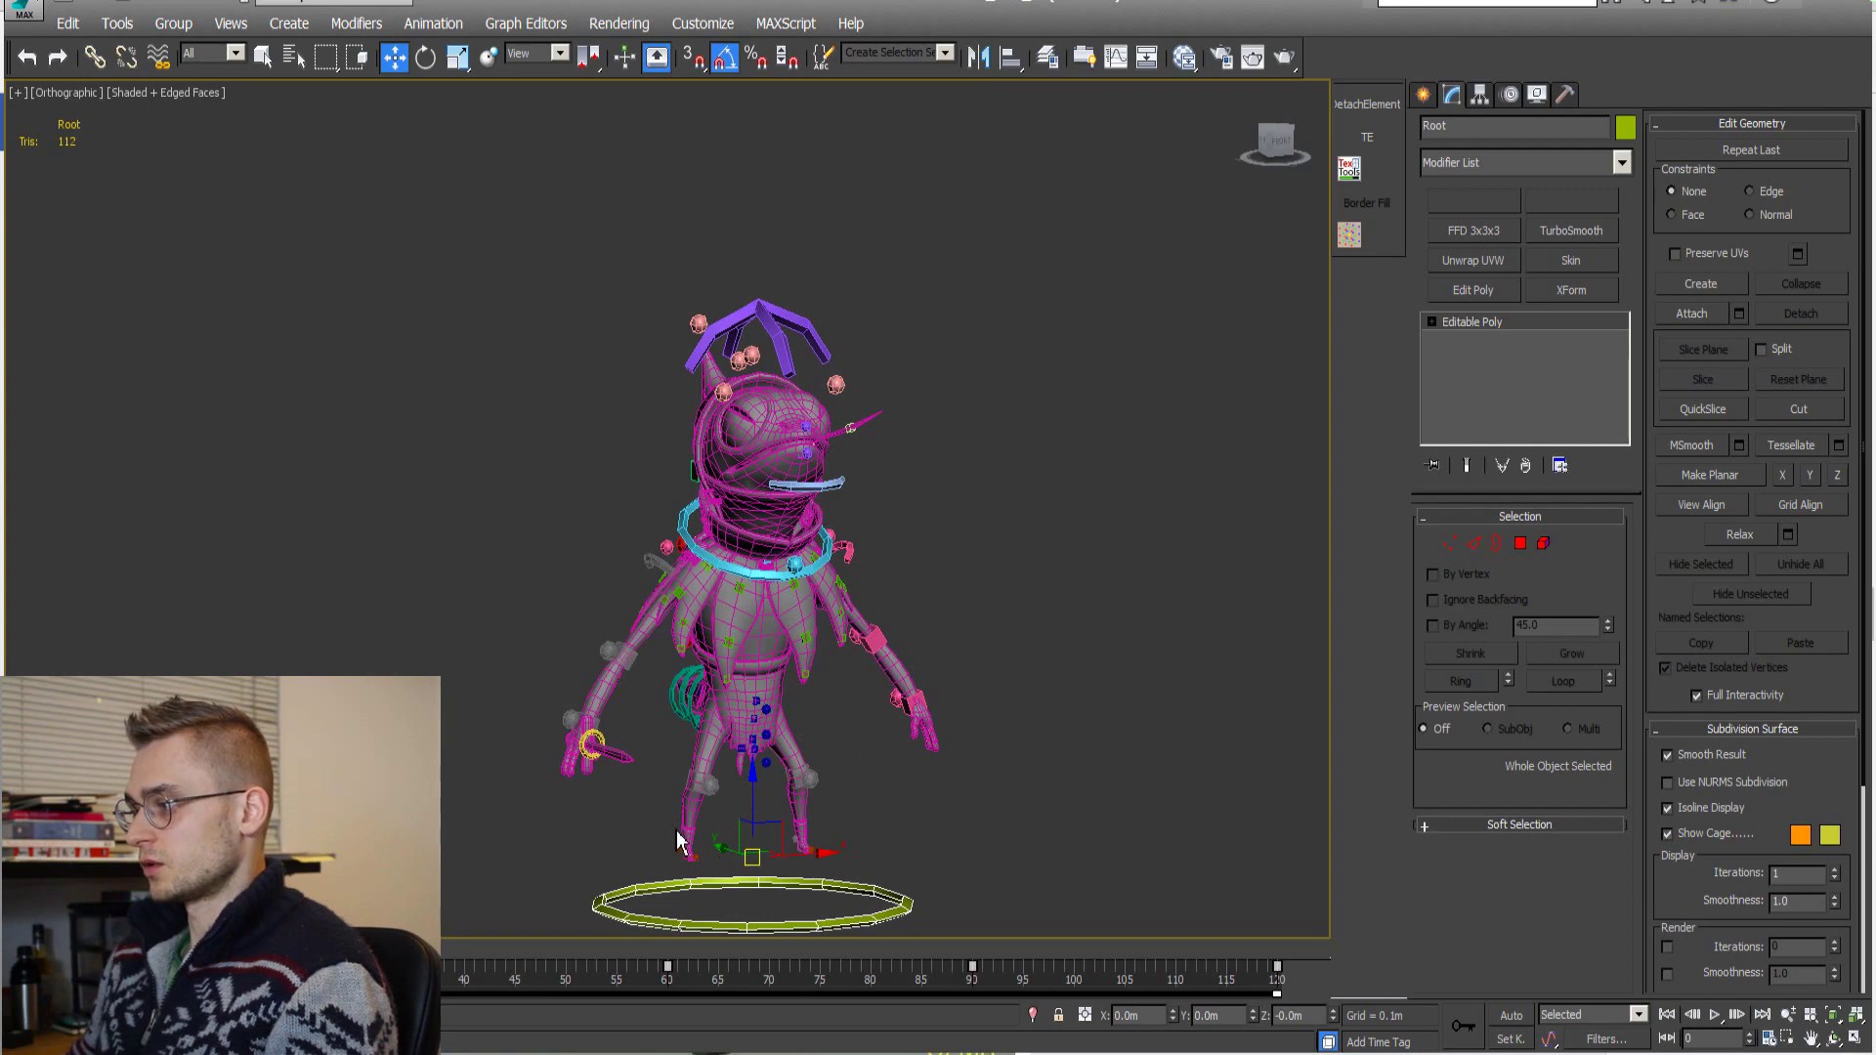
Select the five front loincloth controls and rotate them together in Local coordinates to swing the cloth forward.
alt+middle_drag(681, 841, 750, 708)
scroll(748, 813, up, 3)
scroll(786, 816, down, 5)
scroll(781, 684, up, 4)
scroll(719, 852, up, 4)
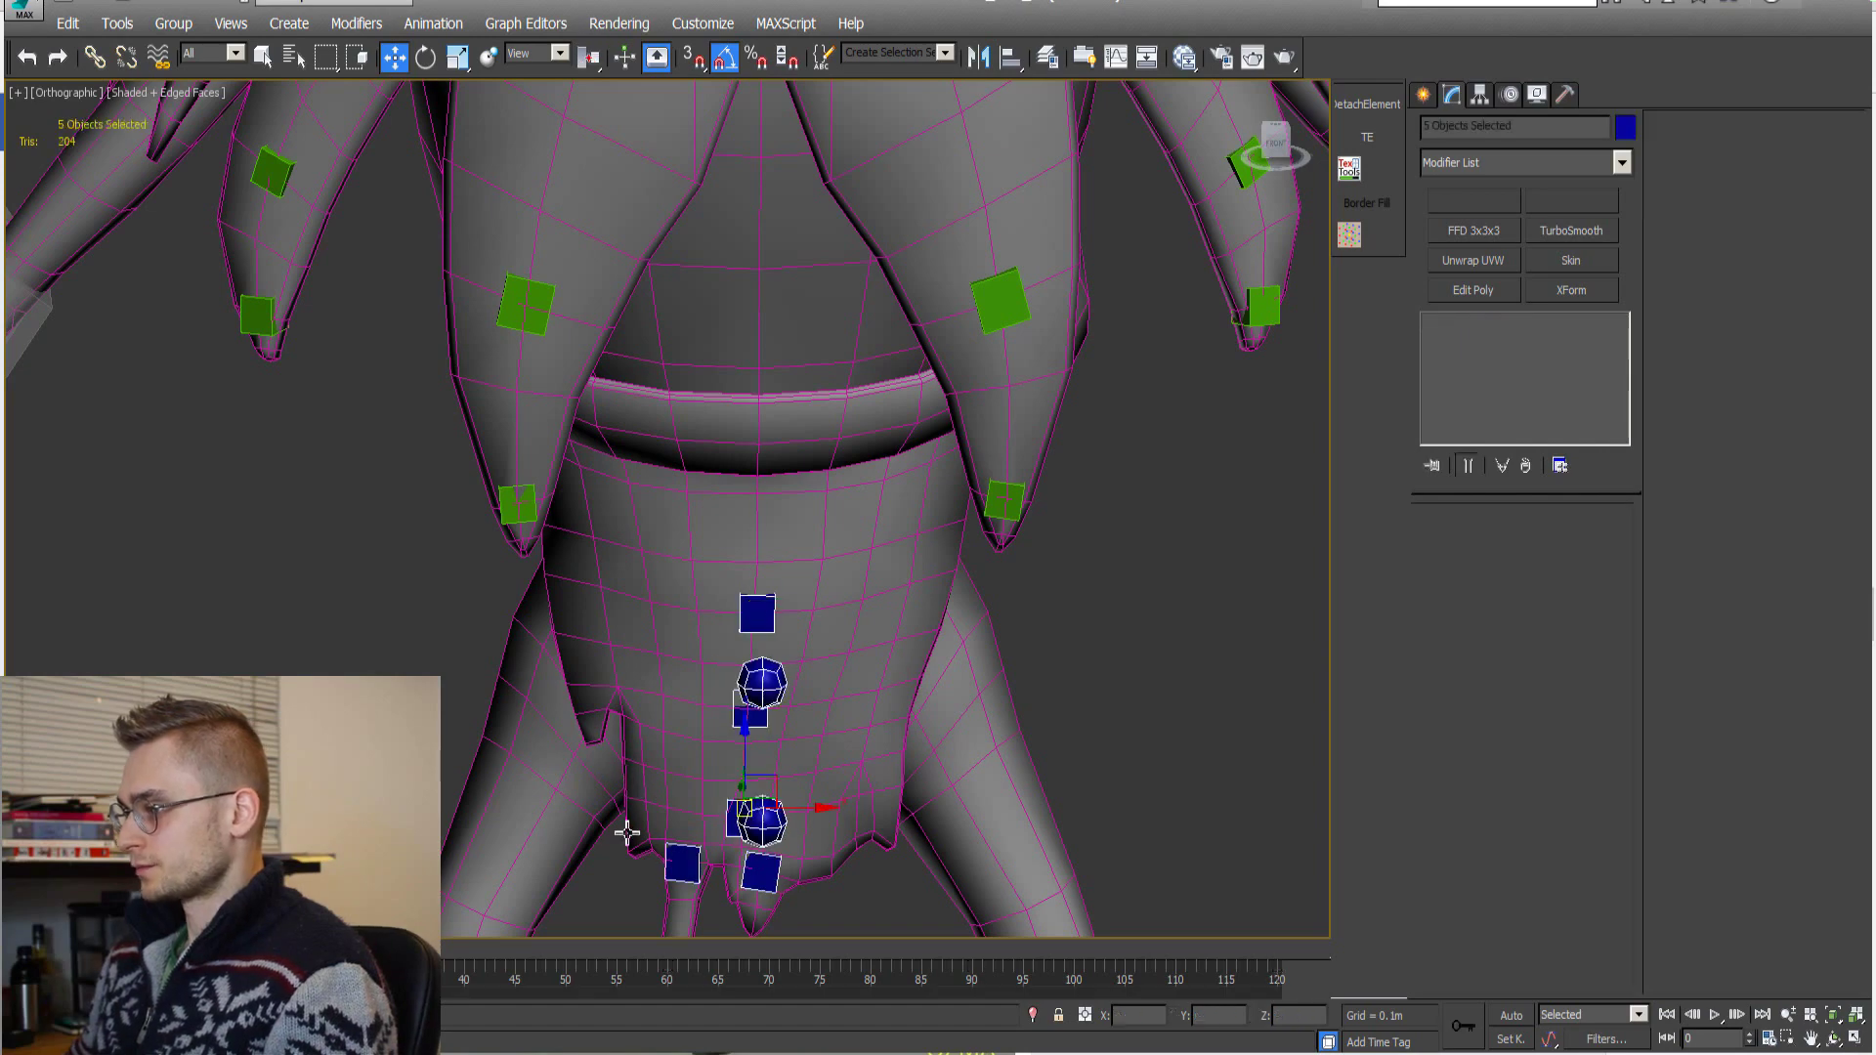
alt+middle_drag(626, 832, 802, 705)
drag(857, 460, 794, 416)
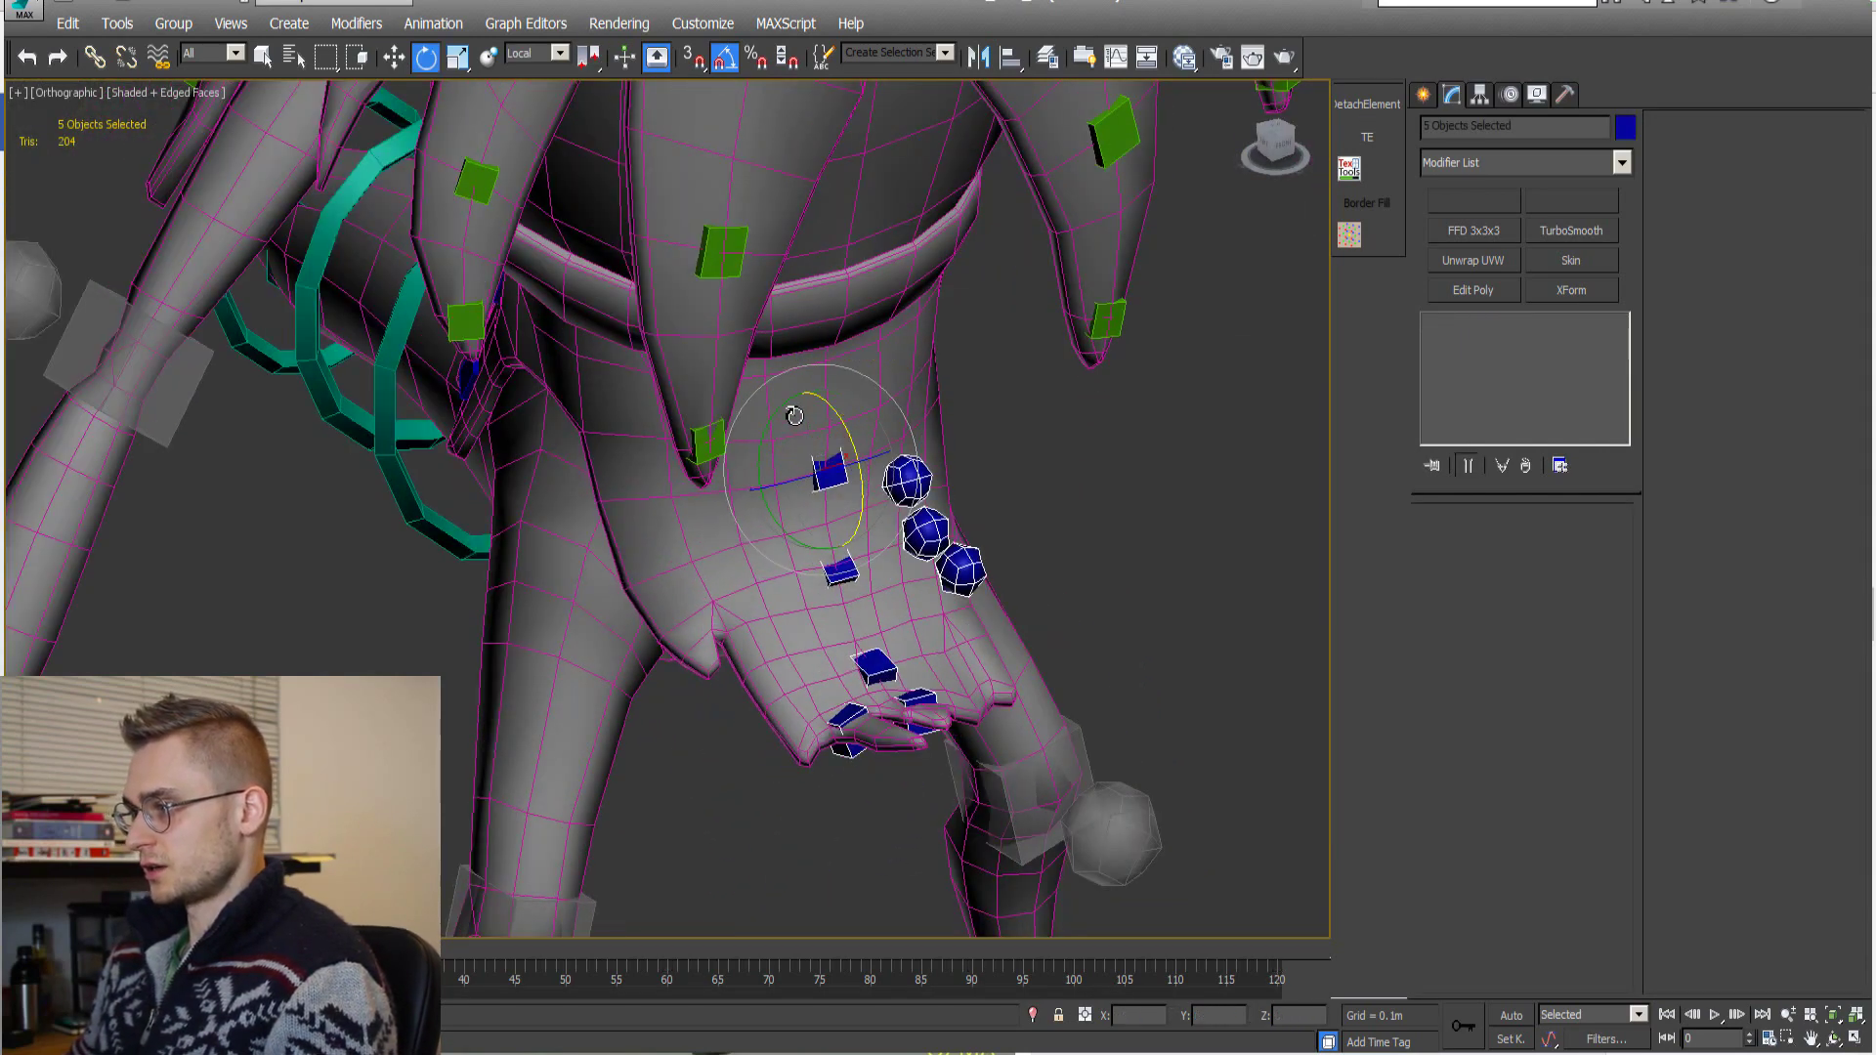
Examine the complete character rig and its controls from the front and the side.
scroll(795, 416, down, 5)
alt+middle_drag(794, 416, 772, 599)
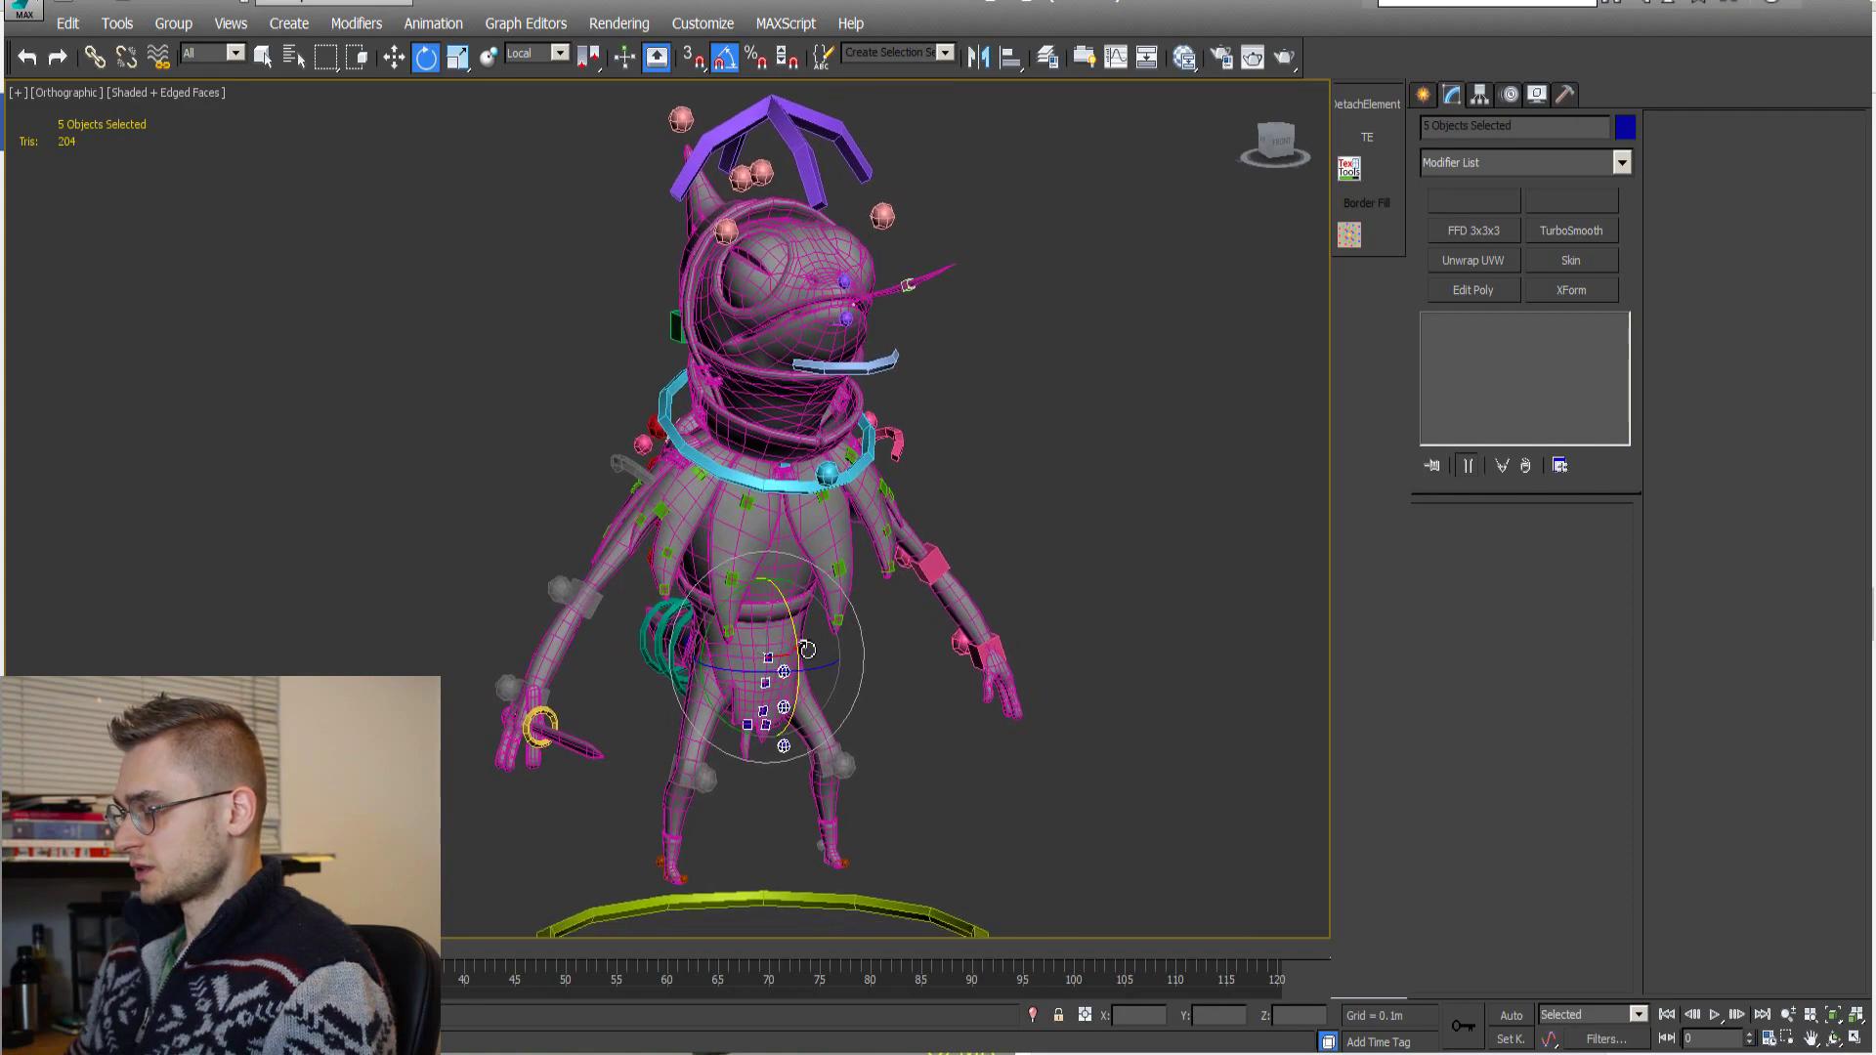
scroll(762, 598, up, 3)
scroll(763, 599, down, 3)
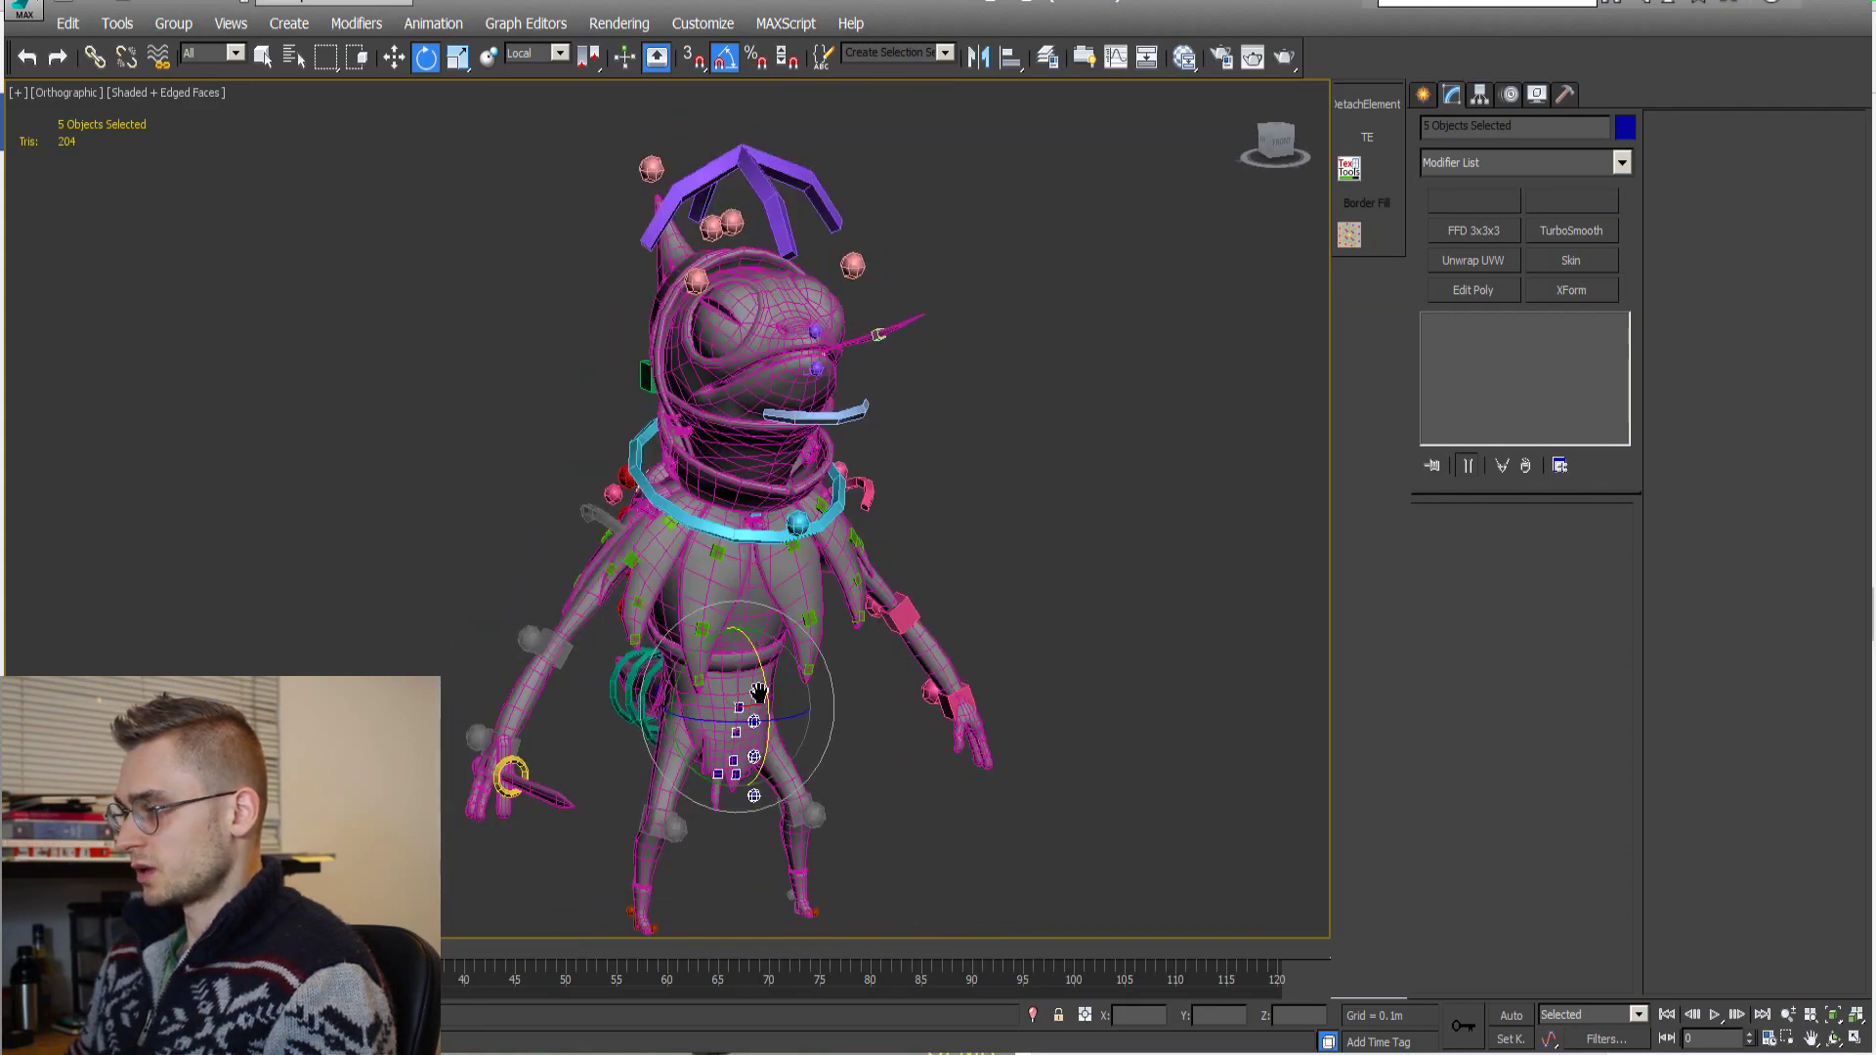
scroll(865, 528, up, 4)
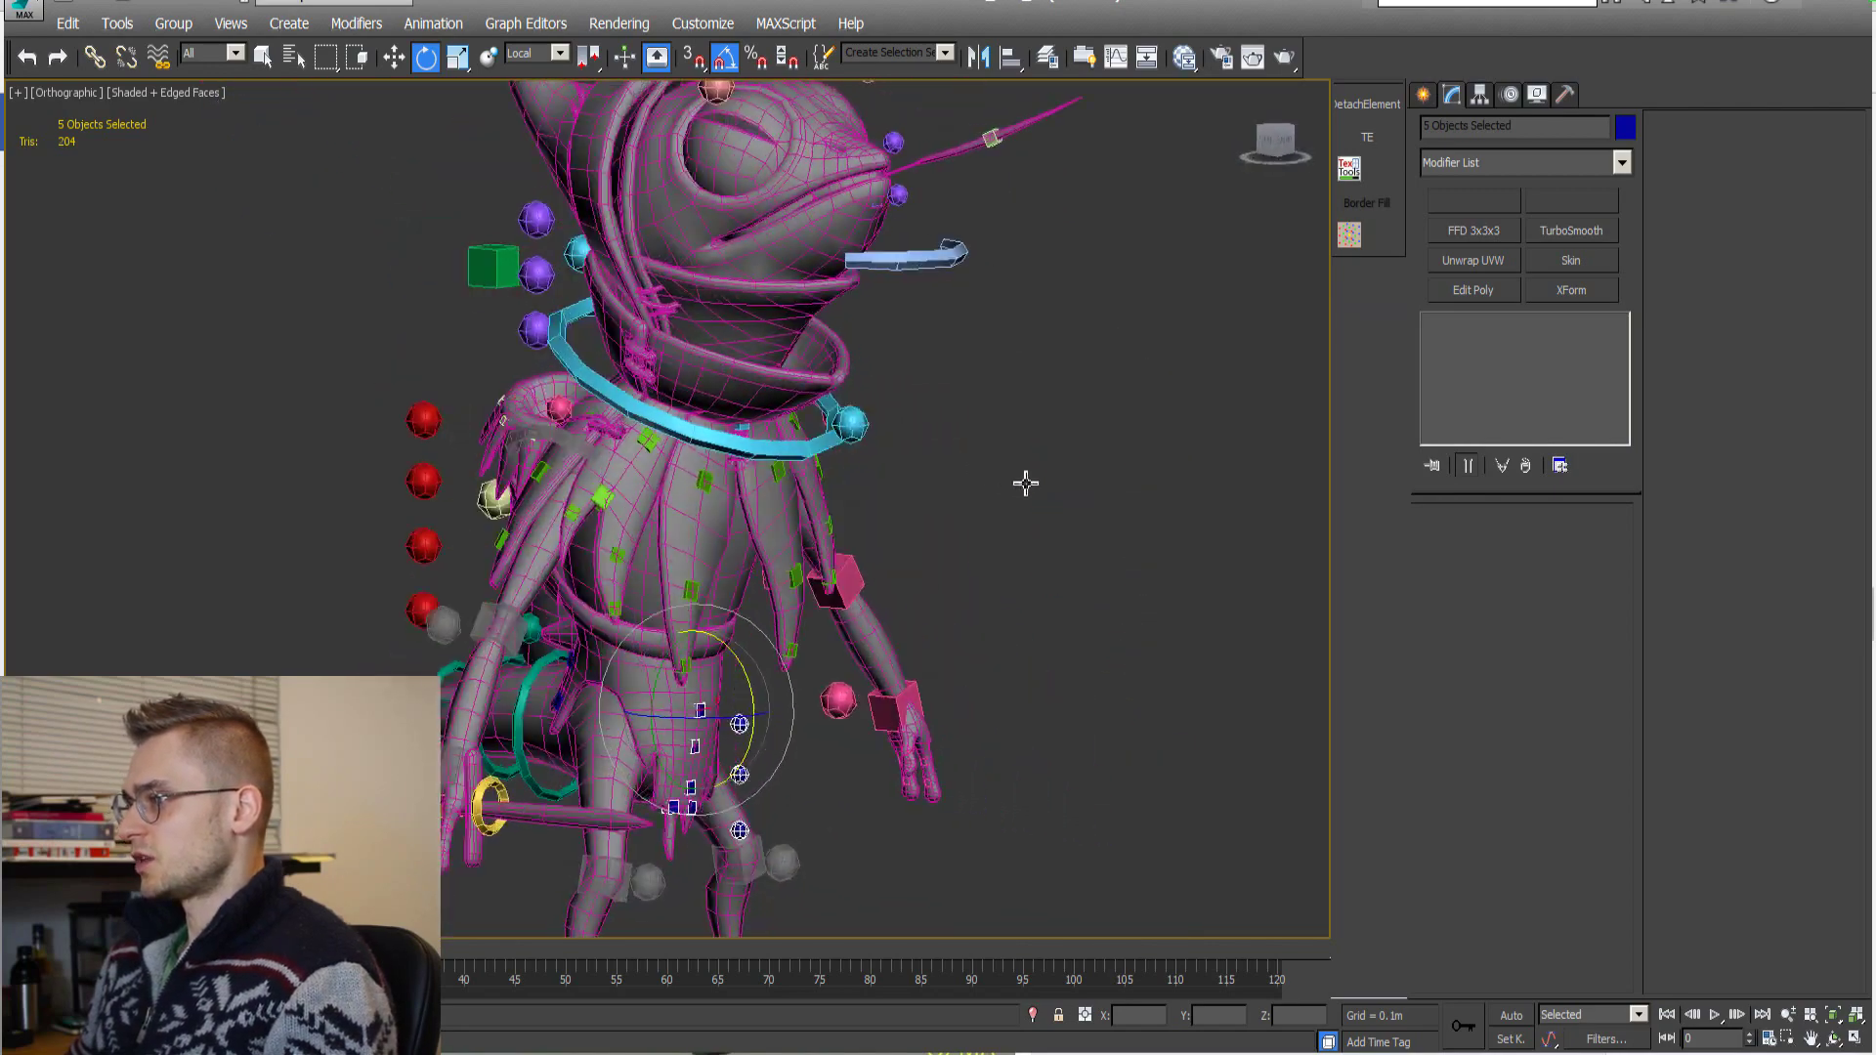
scroll(941, 545, down, 2)
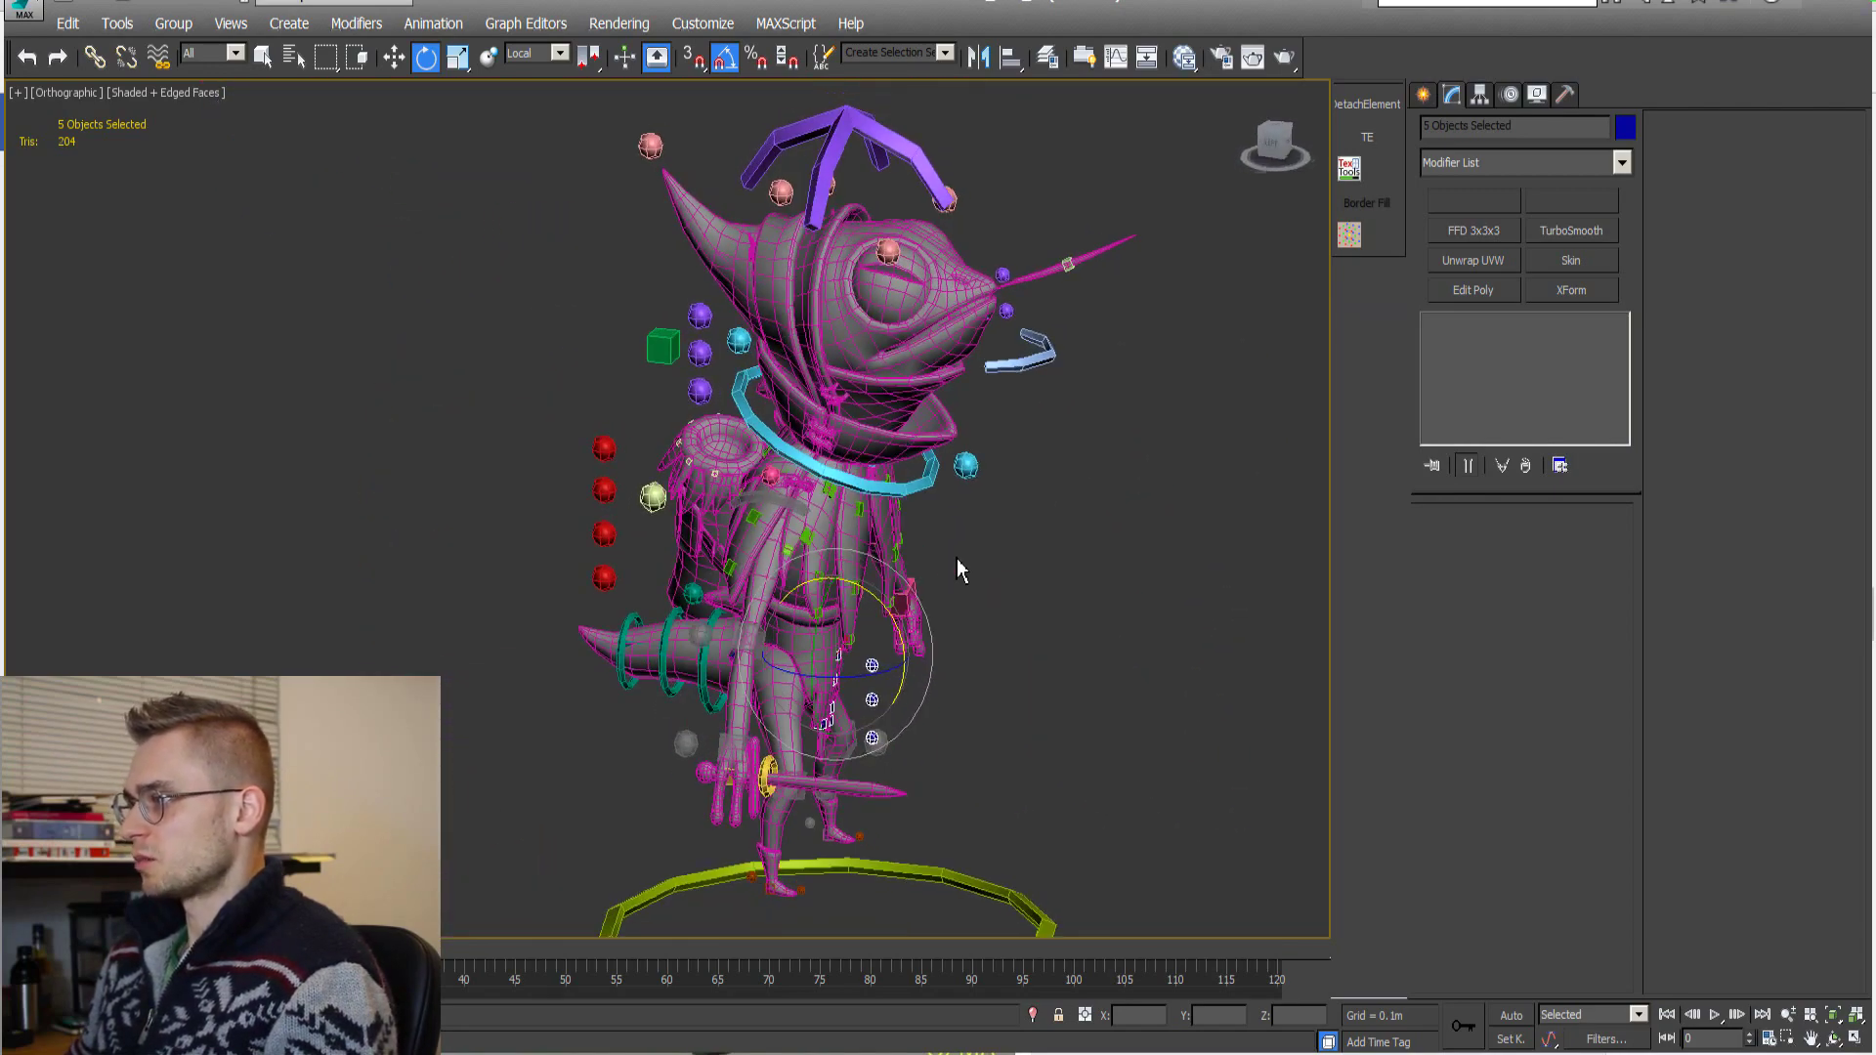